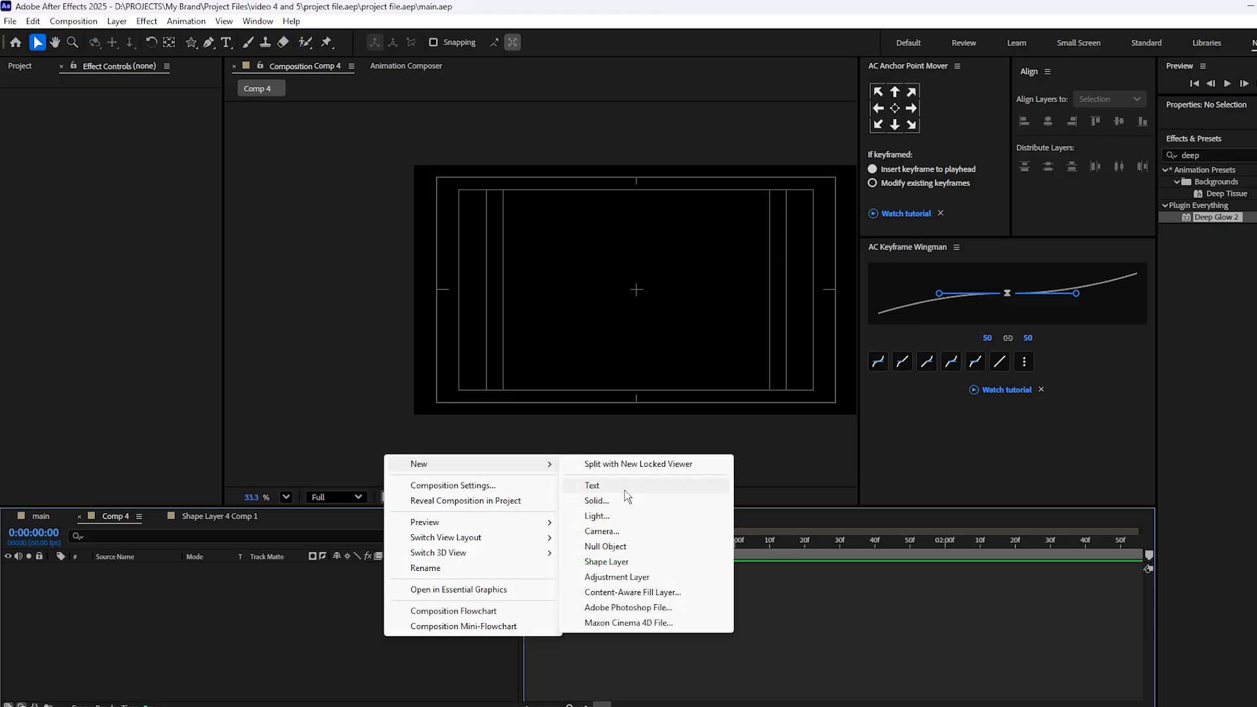
Add a dark gray 1920 × 1080 px solid to Comp 4 as the background.
click(612, 501)
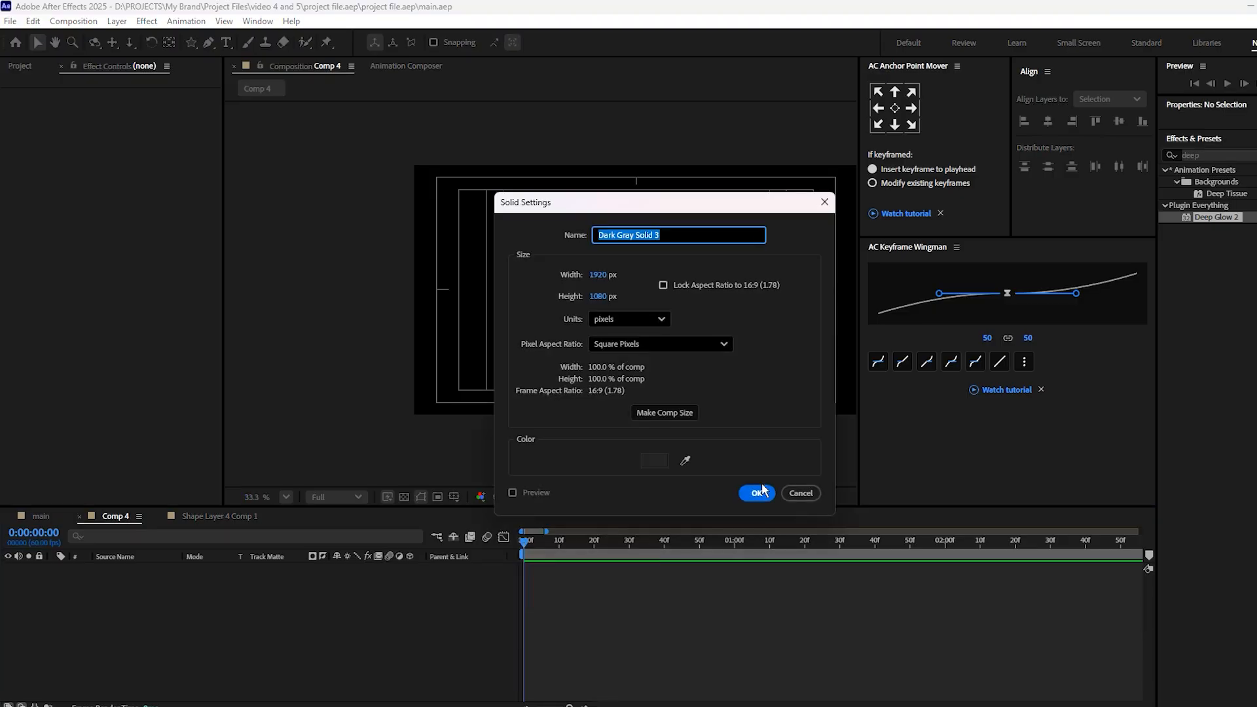
click(766, 493)
click(382, 647)
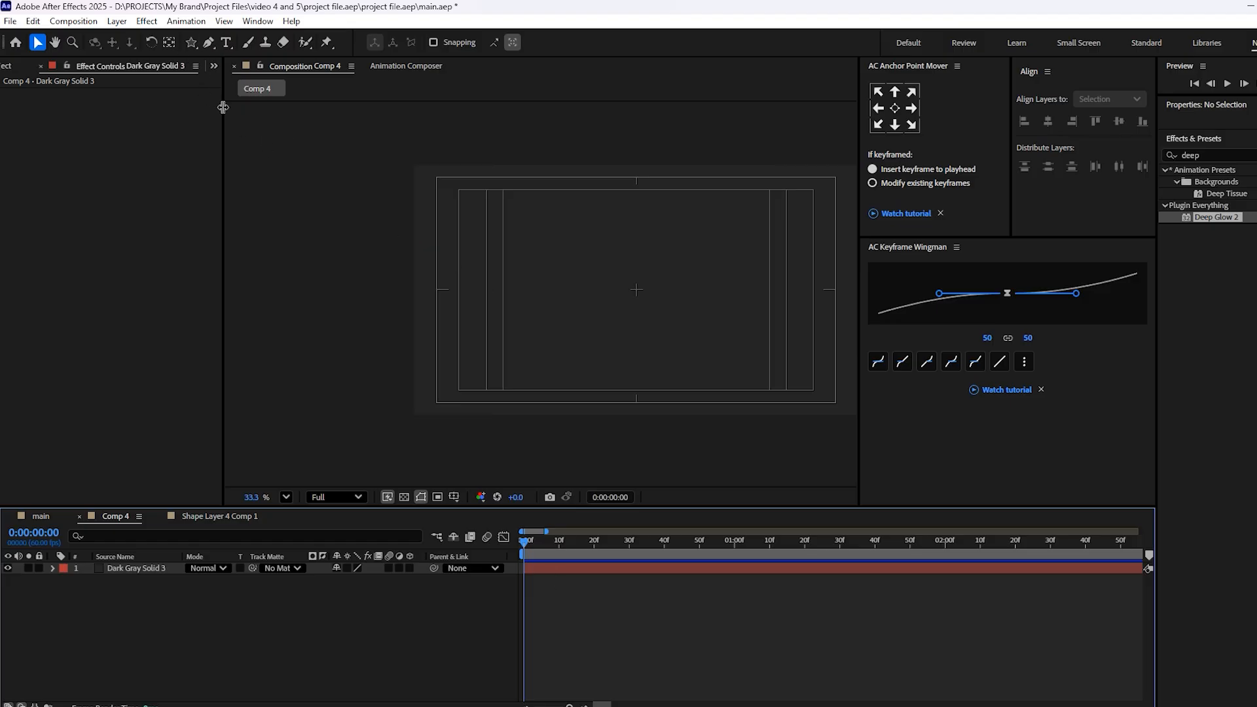
Draw a large white ellipse without stroke, scaled to about 74%, and center it on the composition's bottom edge.
click(192, 42)
click(270, 66)
mouse_move(483, 235)
mouse_down()
mouse_move(648, 444)
mouse_move(854, 546)
mouse_up()
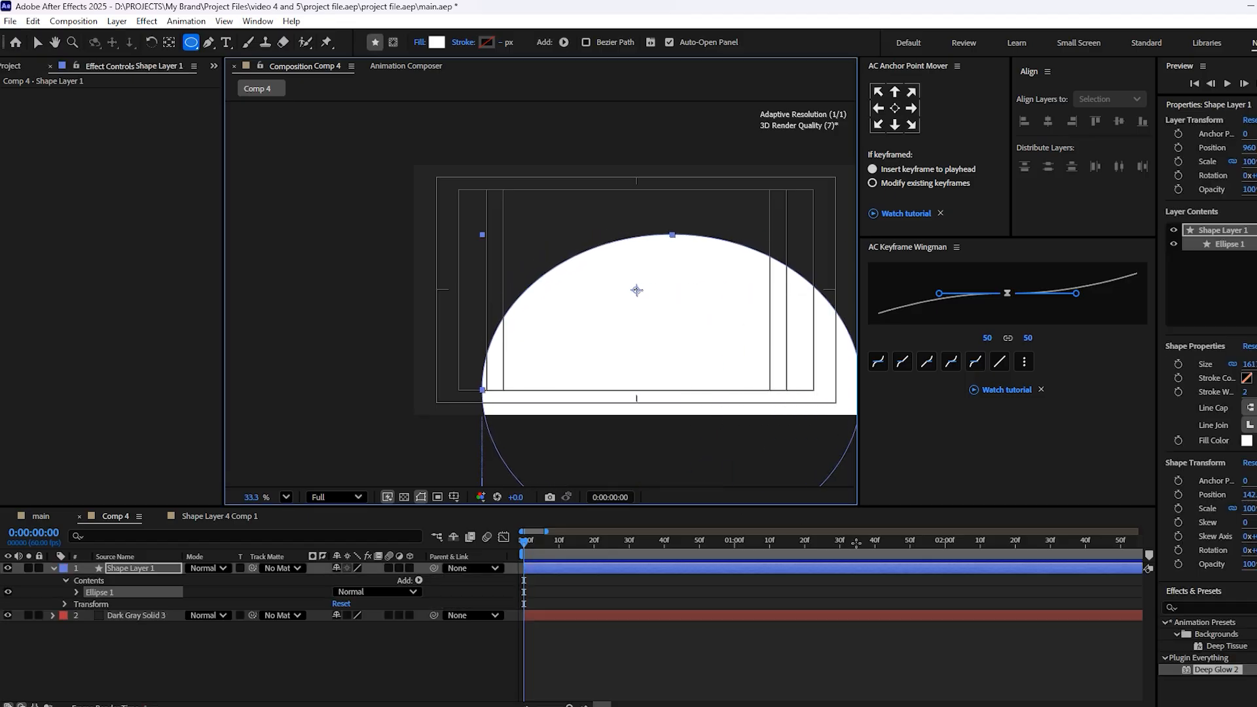
key(v)
drag(730, 423, 706, 449)
drag(689, 406, 657, 302)
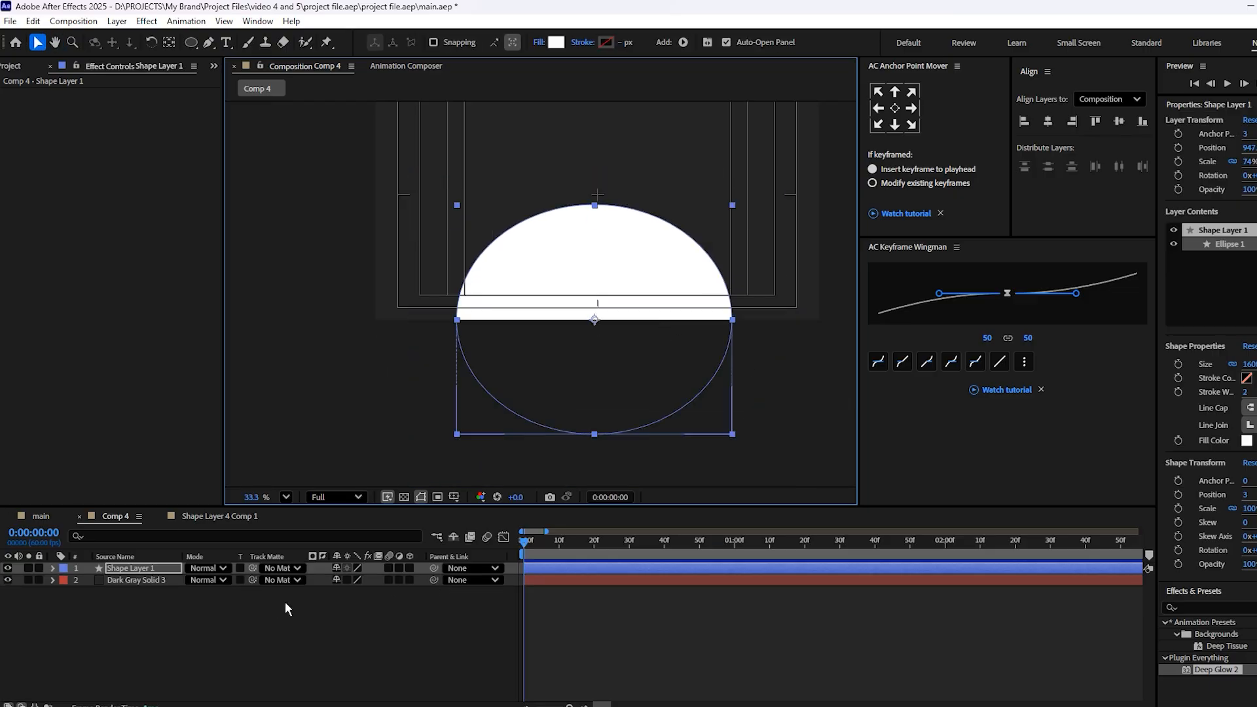
Scale the ellipse layer to 90%, realign it with the composition's horizontal center, and save the project.
key(s)
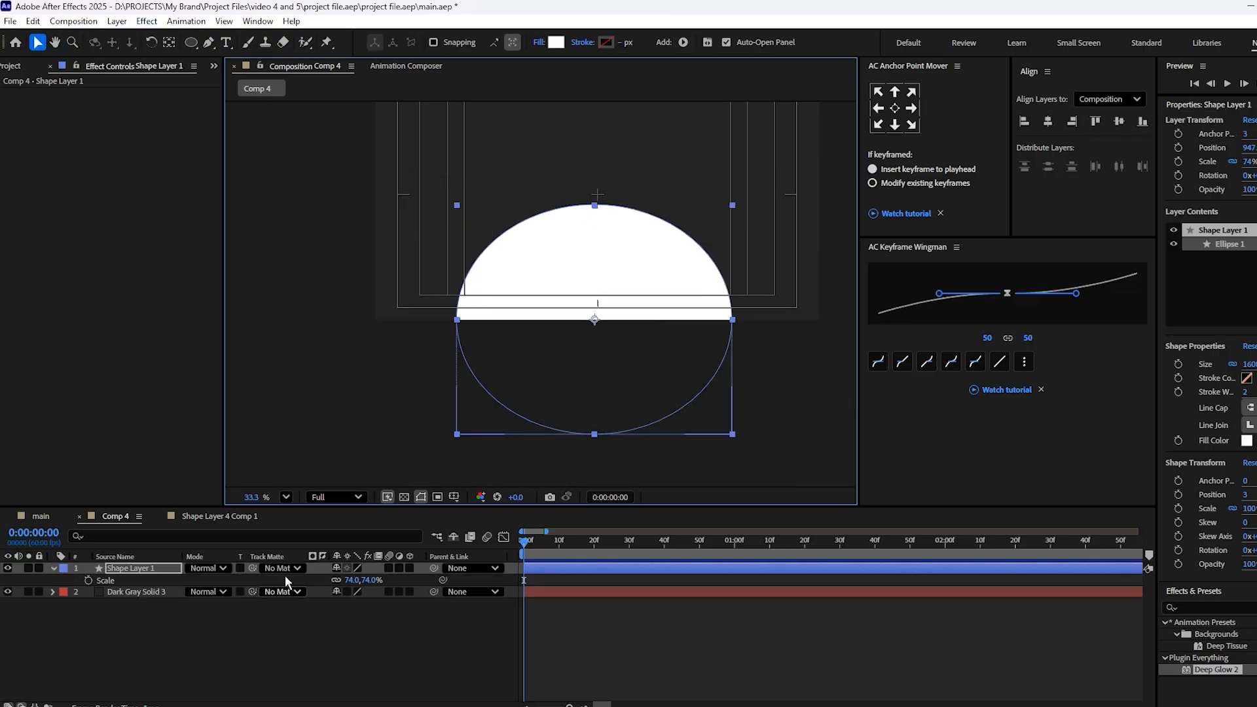
drag(350, 583, 360, 583)
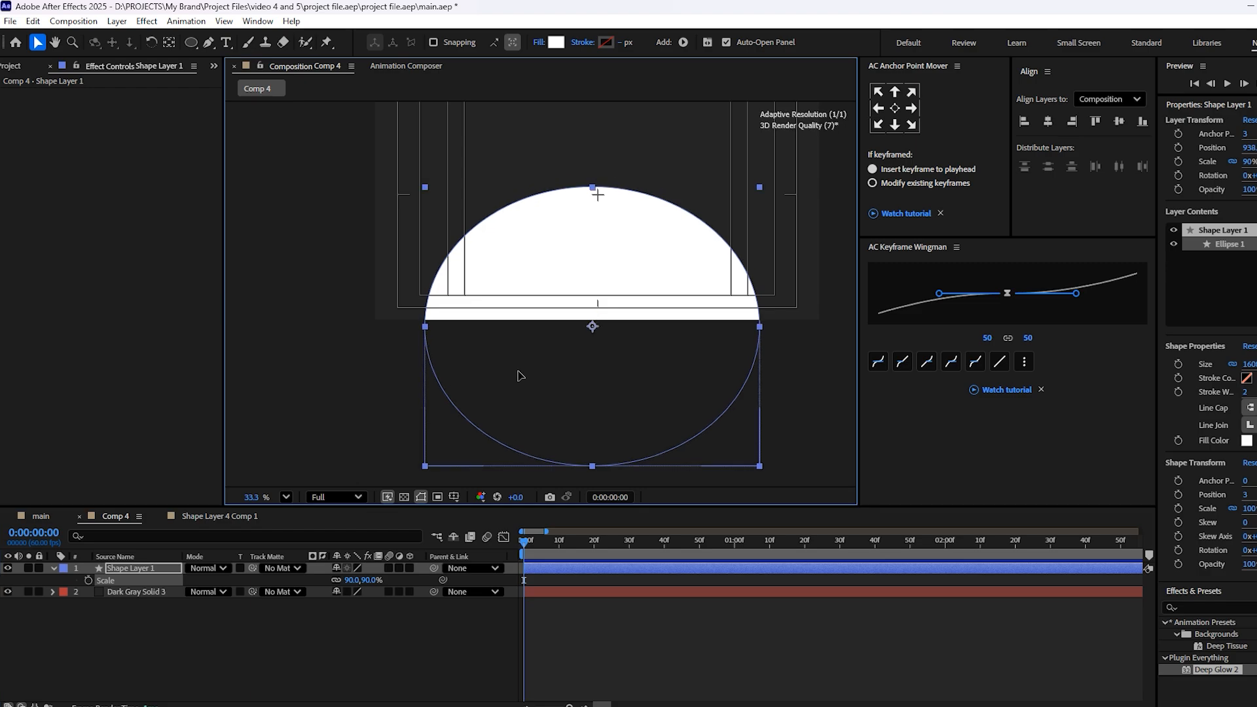
key(ctrl+s)
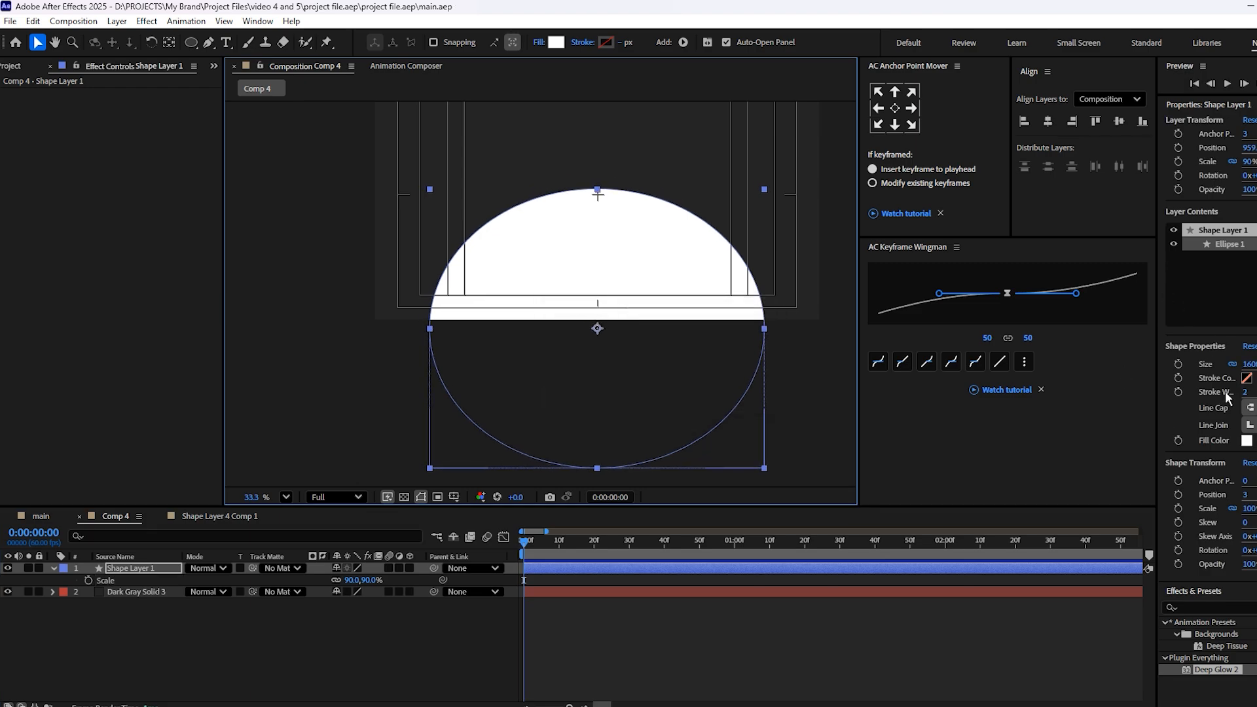
Change the ellipse's fill color to a bright, saturated cyan.
click(1247, 441)
click(701, 363)
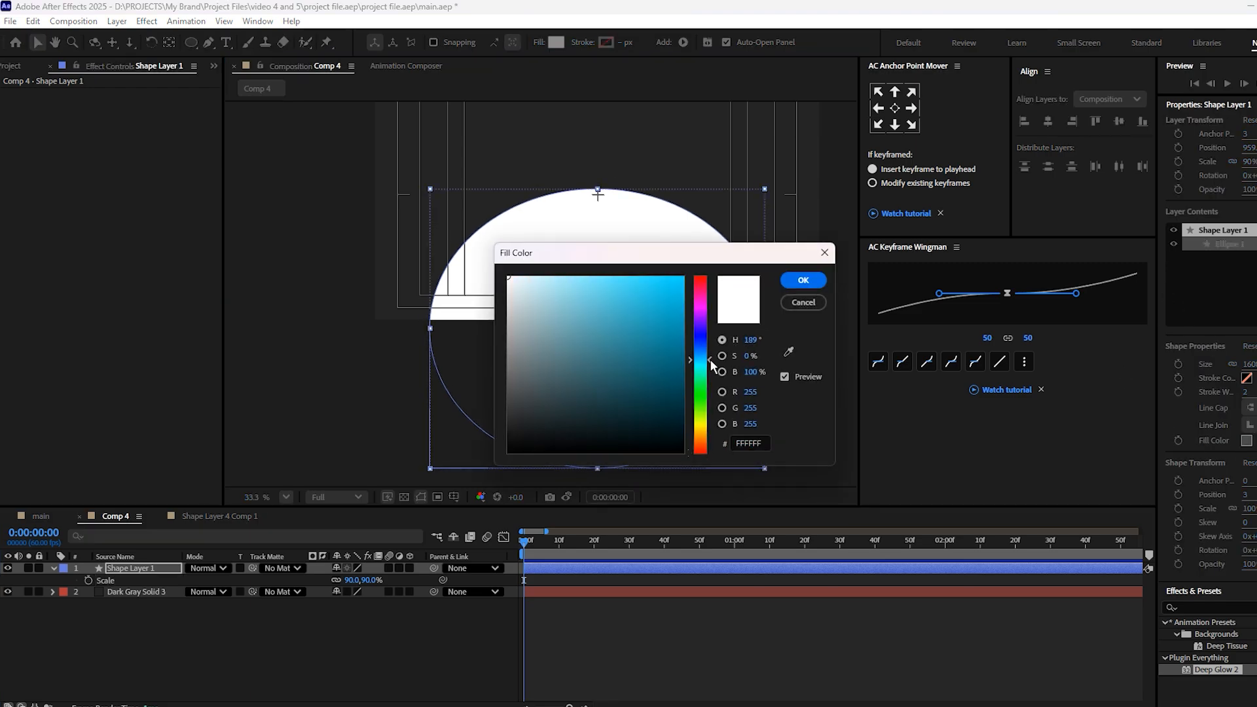
drag(661, 323, 681, 278)
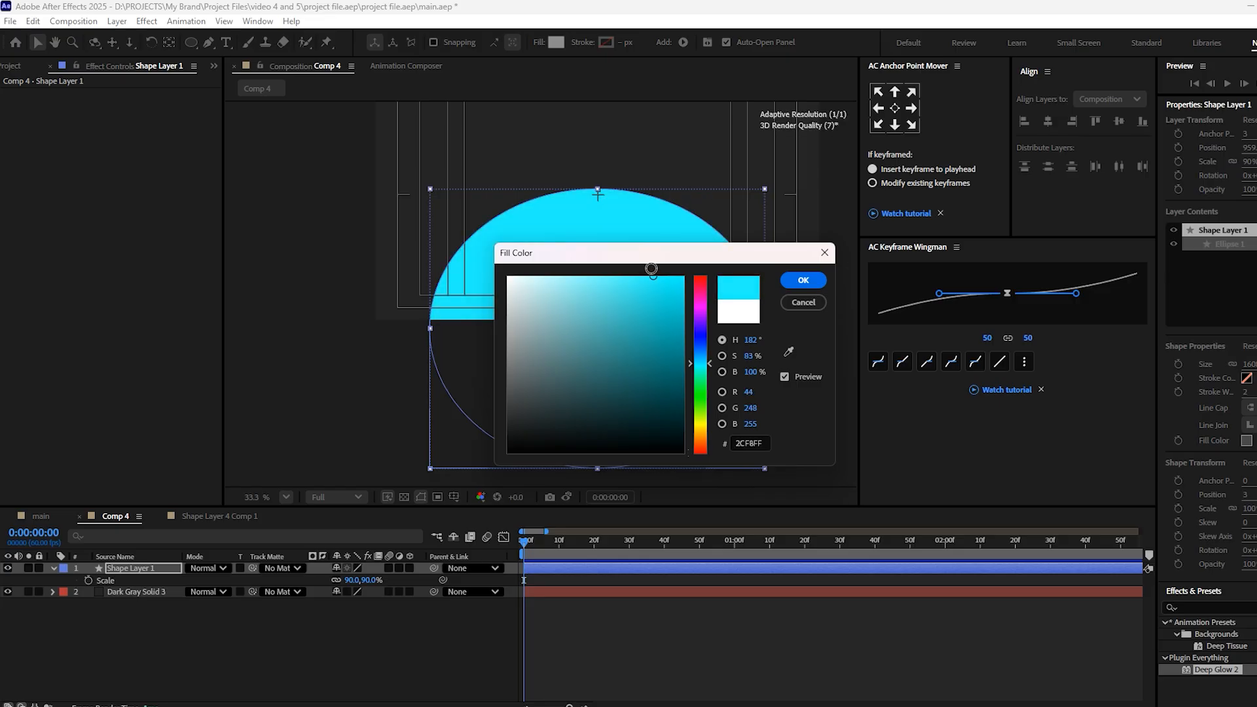
click(807, 281)
click(615, 605)
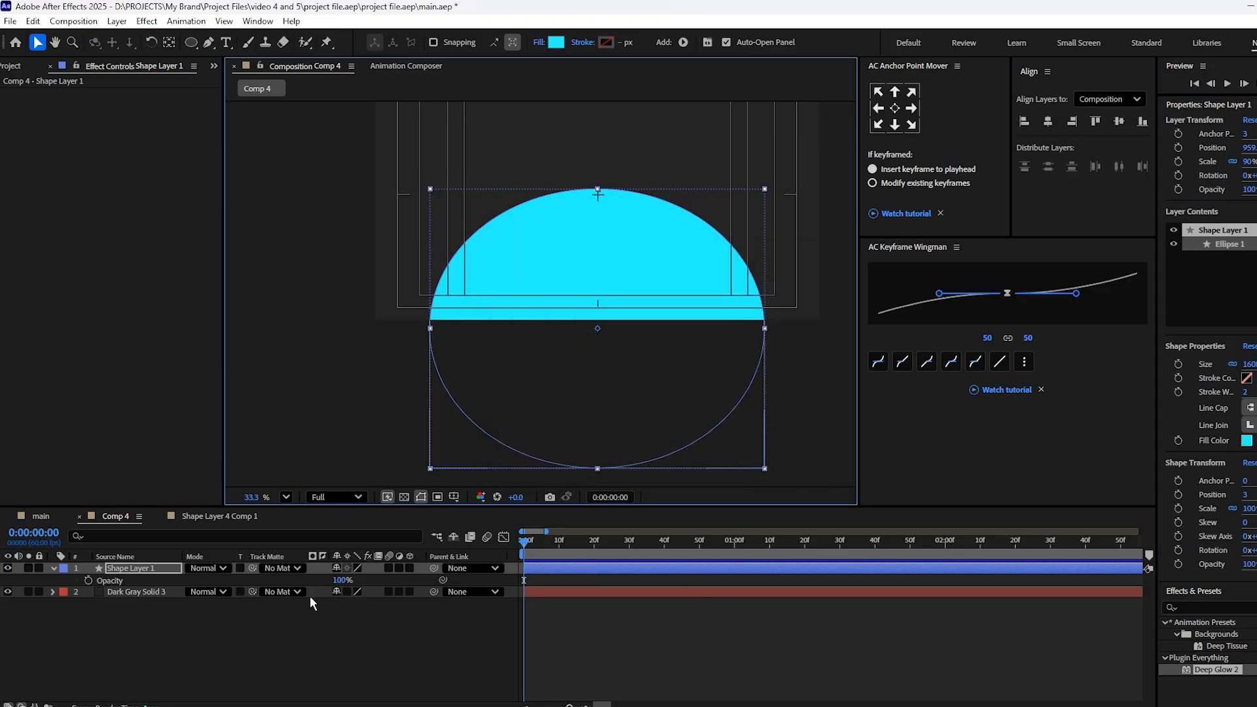
Set the ellipse layer's opacity to 29% and save the project.
key(t)
drag(349, 581, 300, 585)
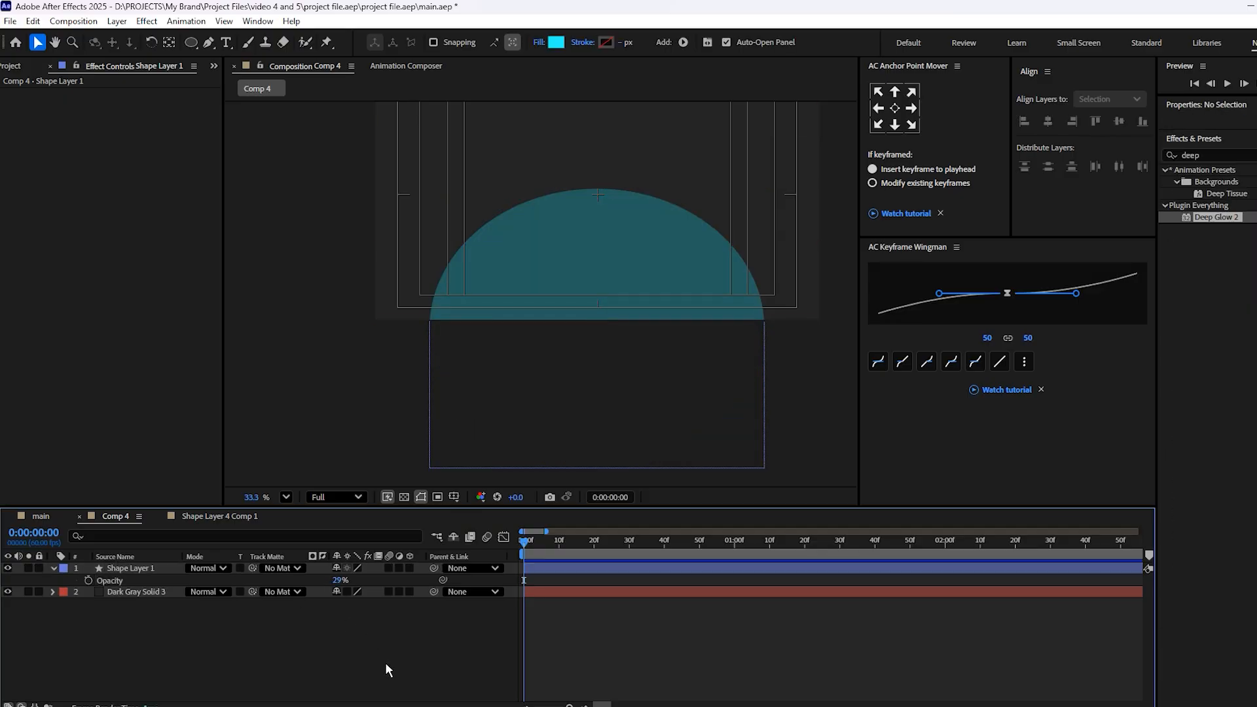
key(ctrl+s)
Apply the Fast Box Blur effect to the ellipse layer with a blur radius of 162.
click(556, 568)
click(1205, 606)
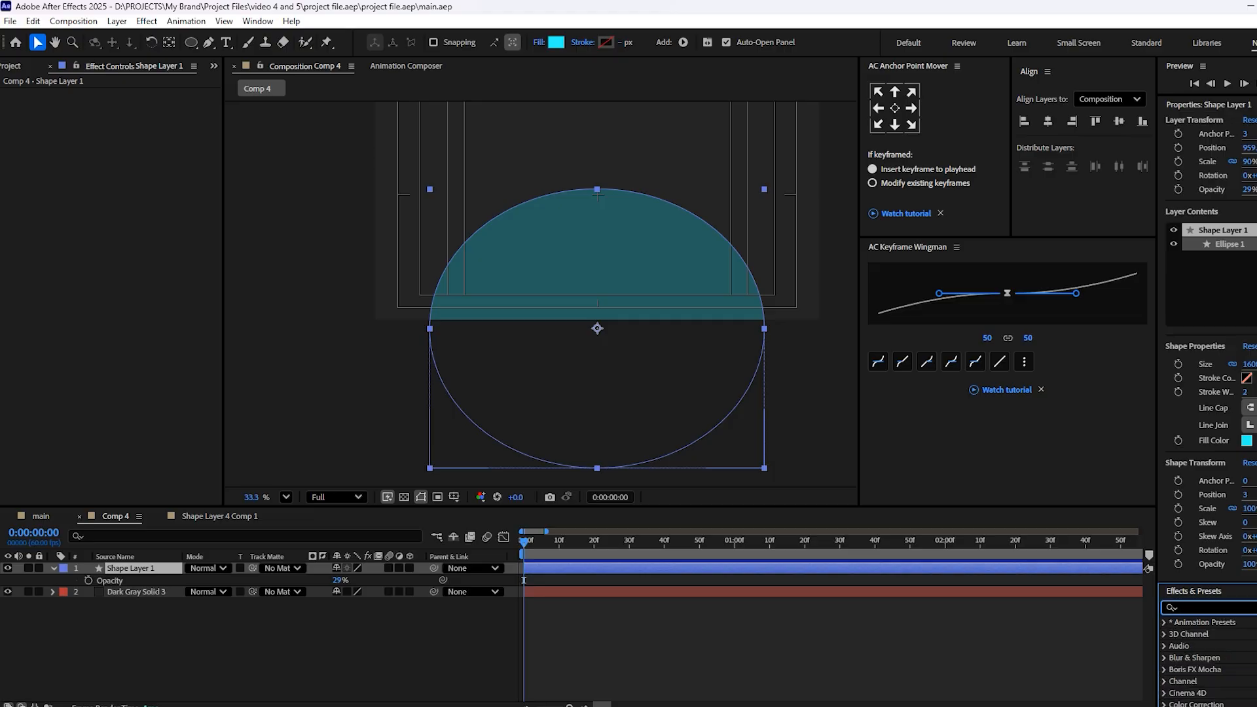
text(f)
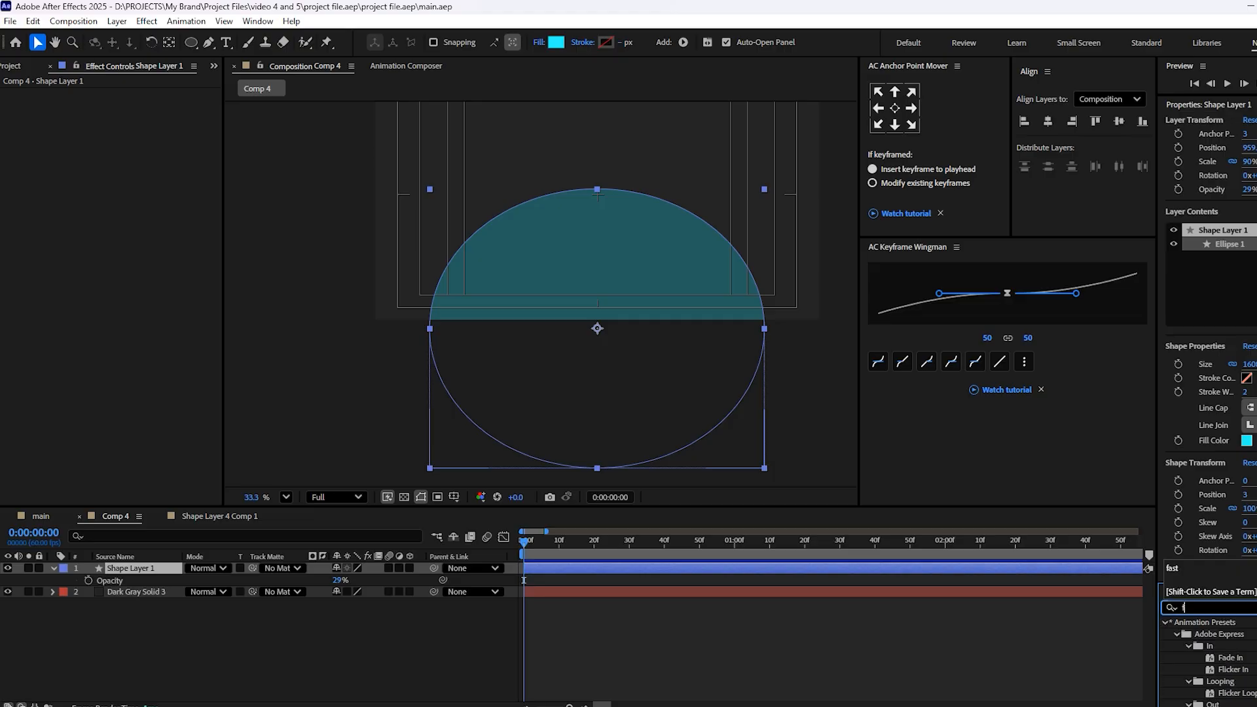
text(as)
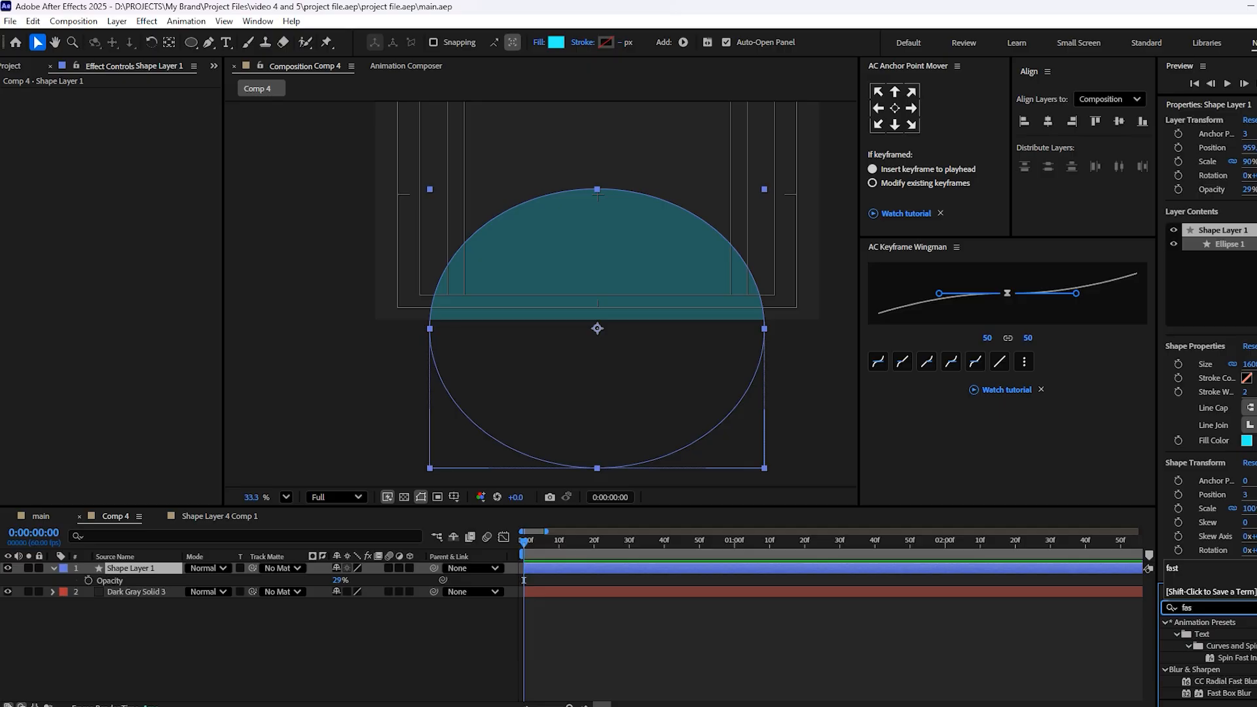
drag(1243, 696, 622, 579)
drag(126, 105, 176, 219)
scroll(581, 423, down, 1)
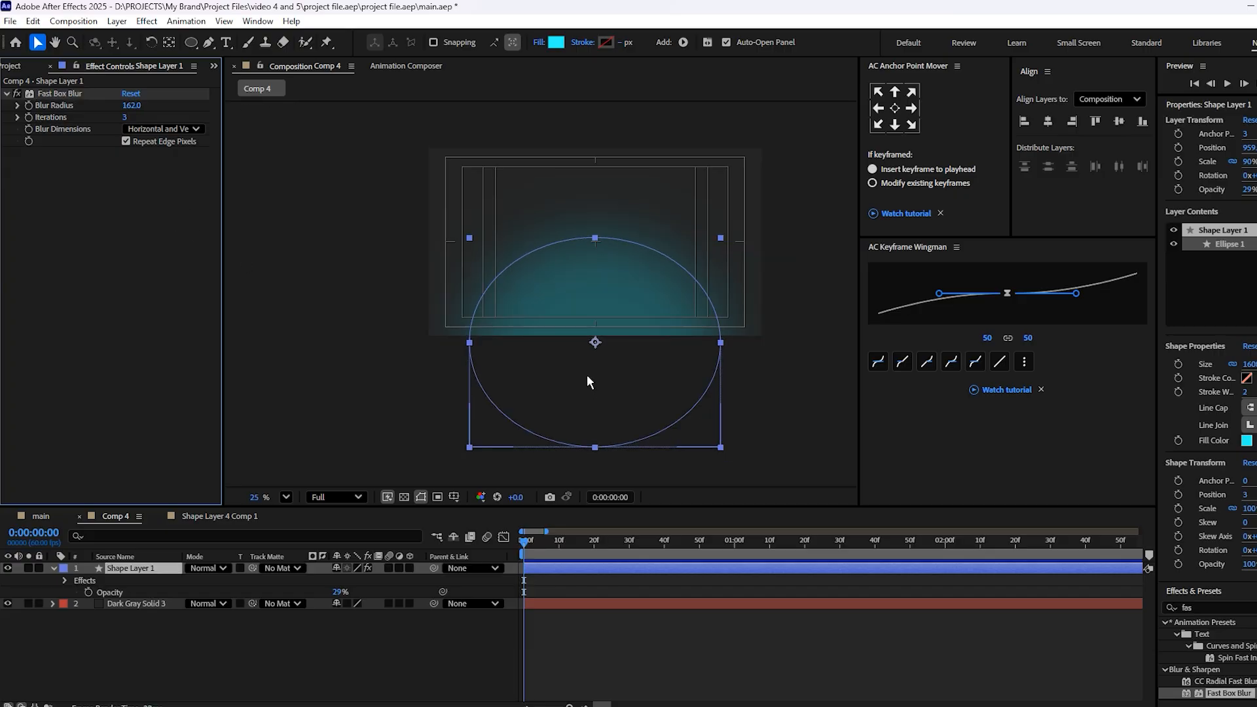
Shift the blurred ellipse's fill hue from cyan to a sky blue and save the project.
click(556, 42)
drag(706, 363, 705, 361)
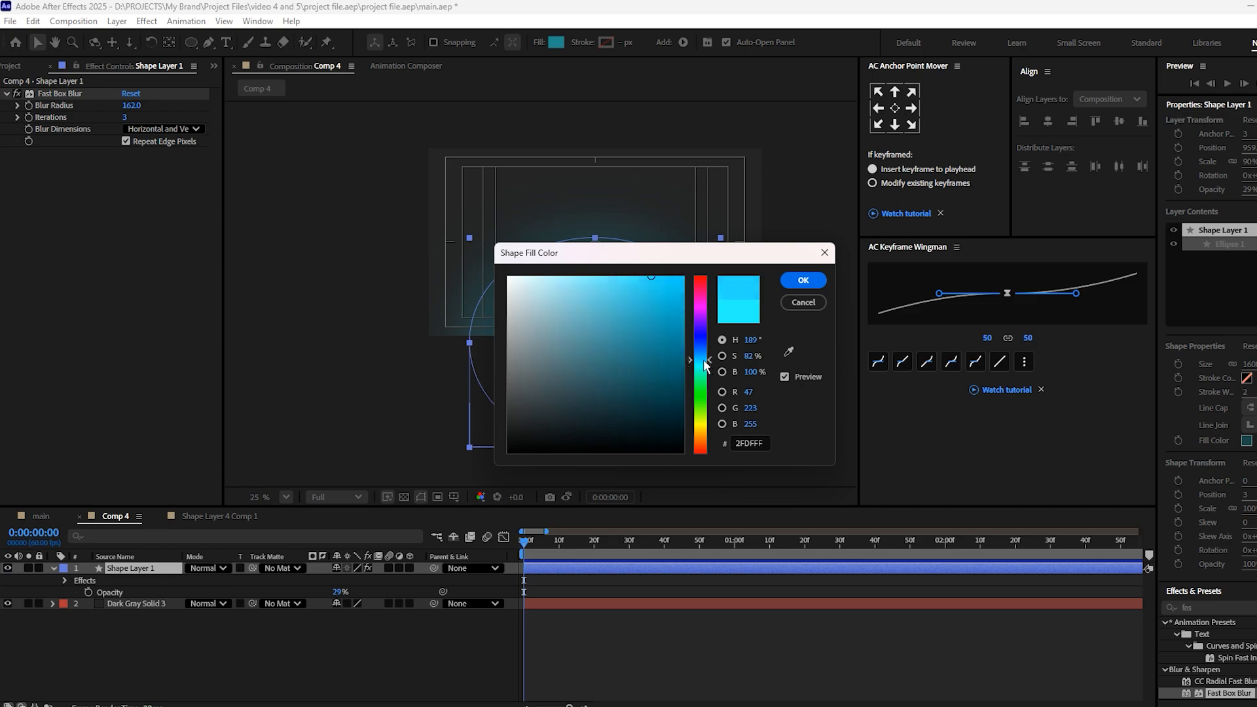
click(803, 281)
click(598, 328)
scroll(598, 327, up, 4)
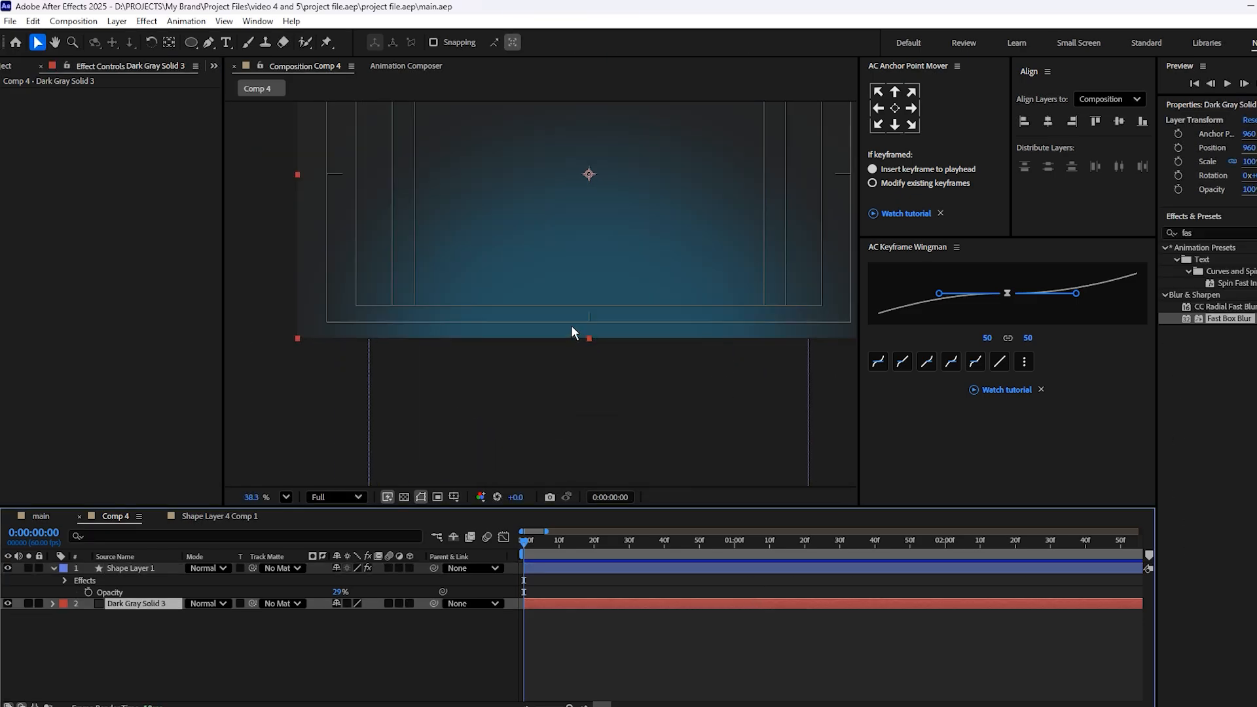
scroll(572, 324, down, 2)
key(ctrl+s)
Draw a blue rounded rectangle about 676 px wide on a new layer and center it and its anchor point in the composition.
key(ctrl+shift+a)
drag(190, 42, 238, 60)
mouse_move(442, 198)
mouse_down()
mouse_move(550, 311)
mouse_move(618, 354)
mouse_up()
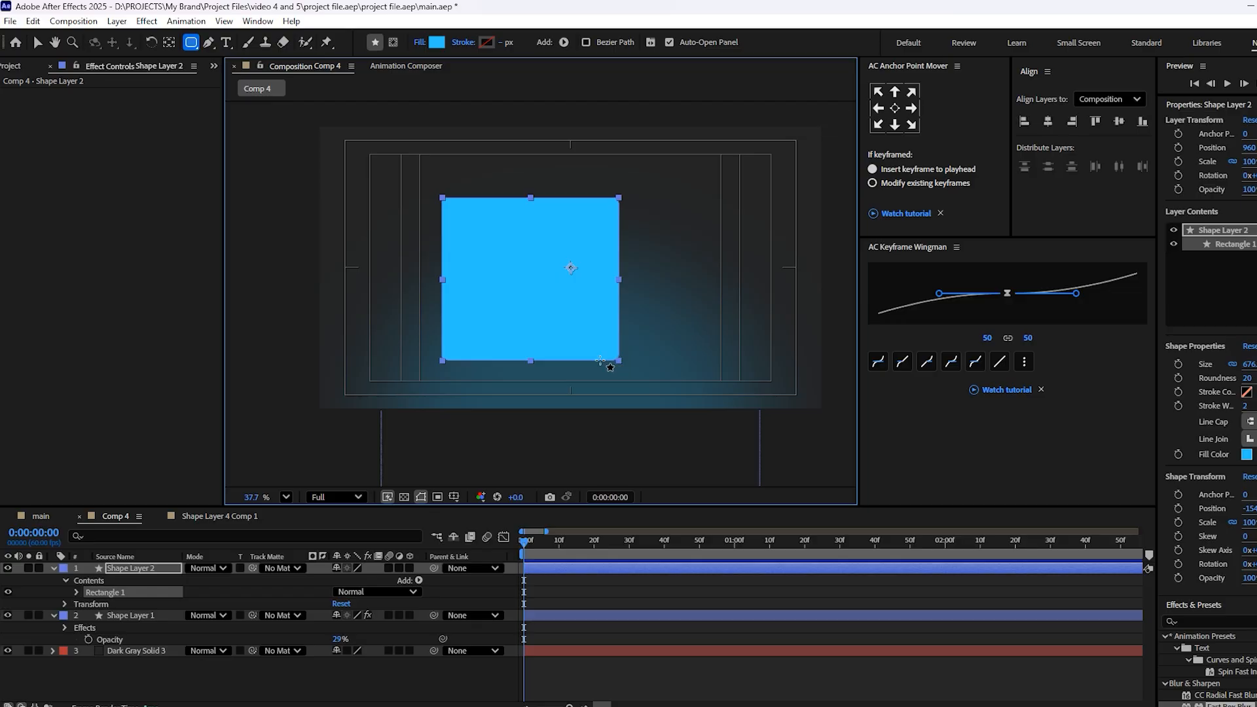
scroll(612, 360, up, 2)
key(v)
drag(553, 317, 614, 303)
click(895, 108)
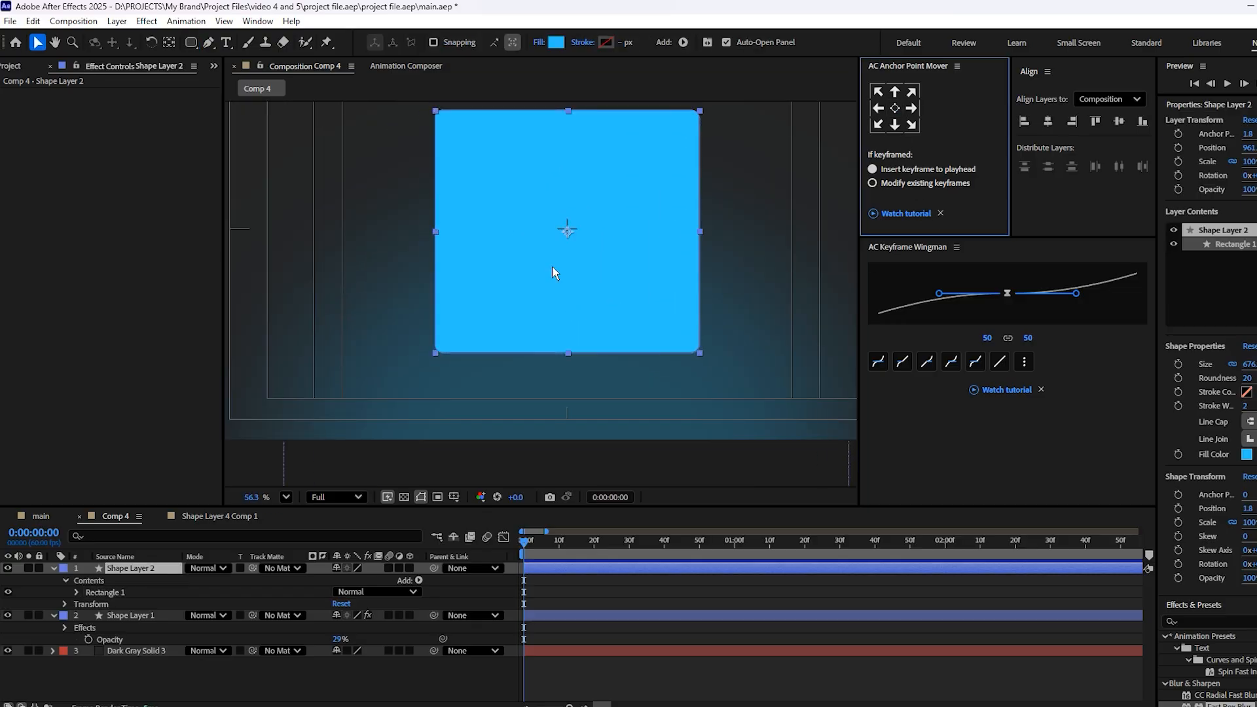
scroll(552, 266, up, 1)
scroll(588, 258, down, 4)
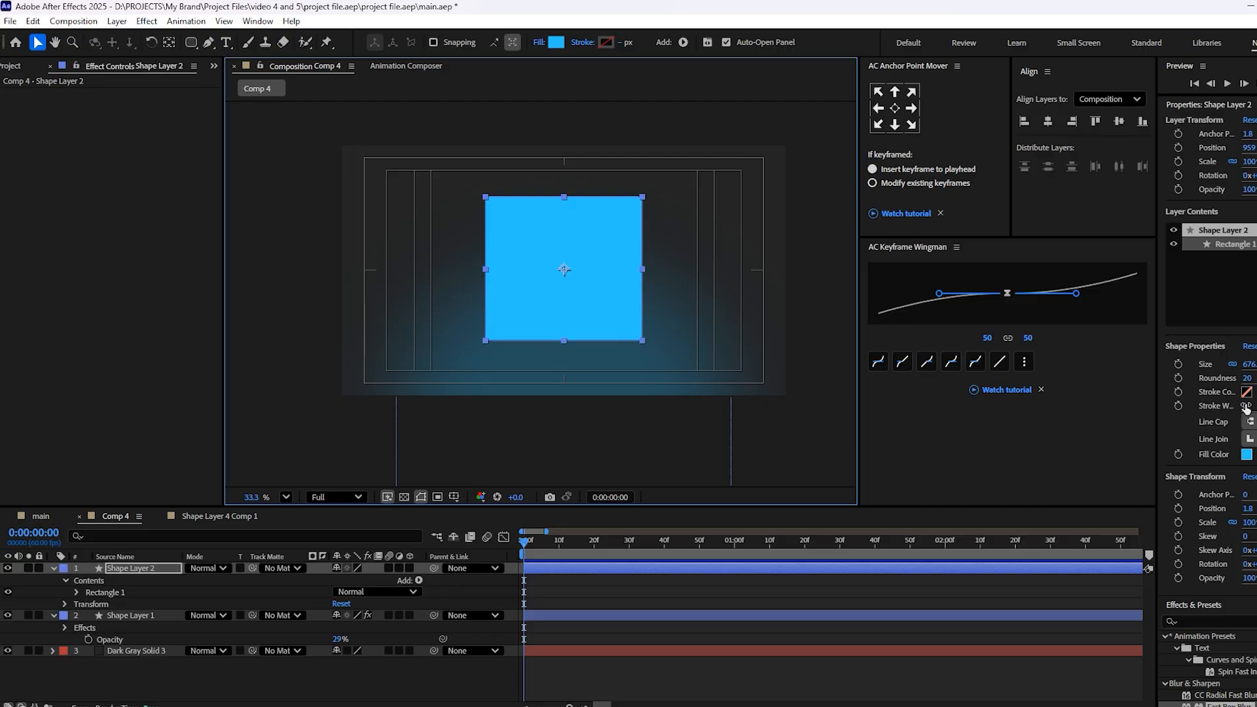
Set the rectangle's corner roundness to 95 and duplicate its layer.
drag(1249, 383, 1254, 383)
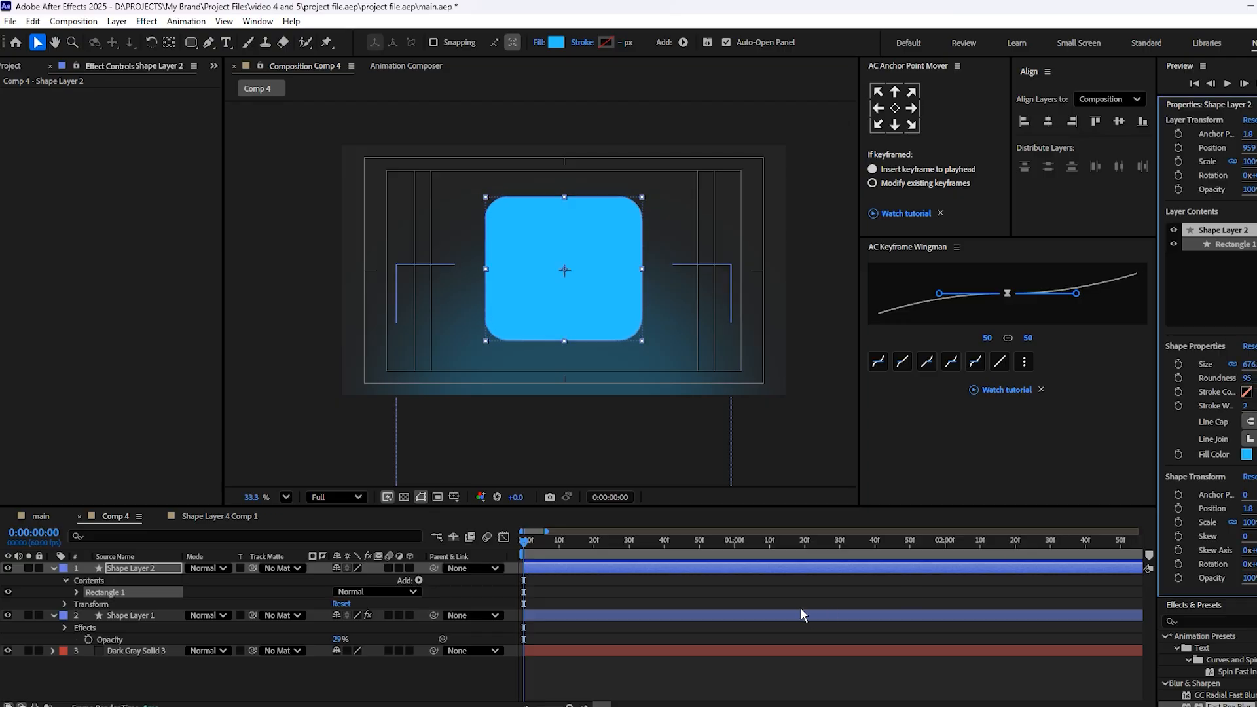
click(654, 579)
click(651, 572)
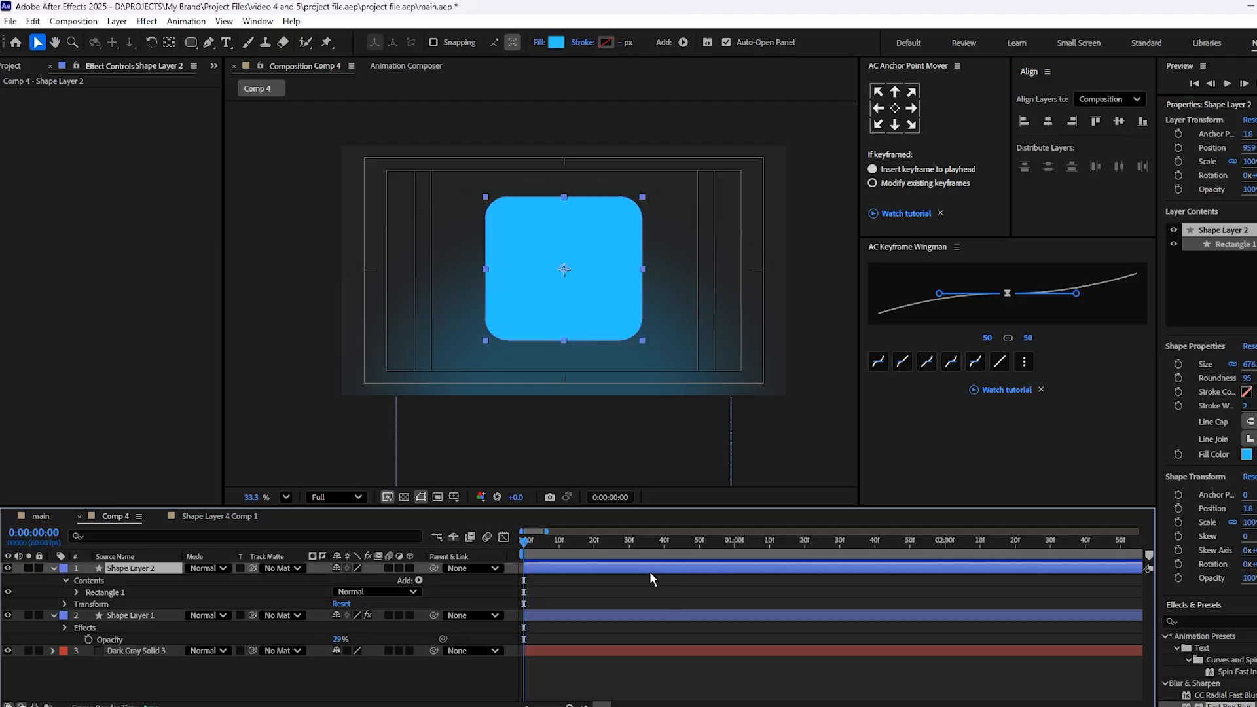
key(ctrl+d)
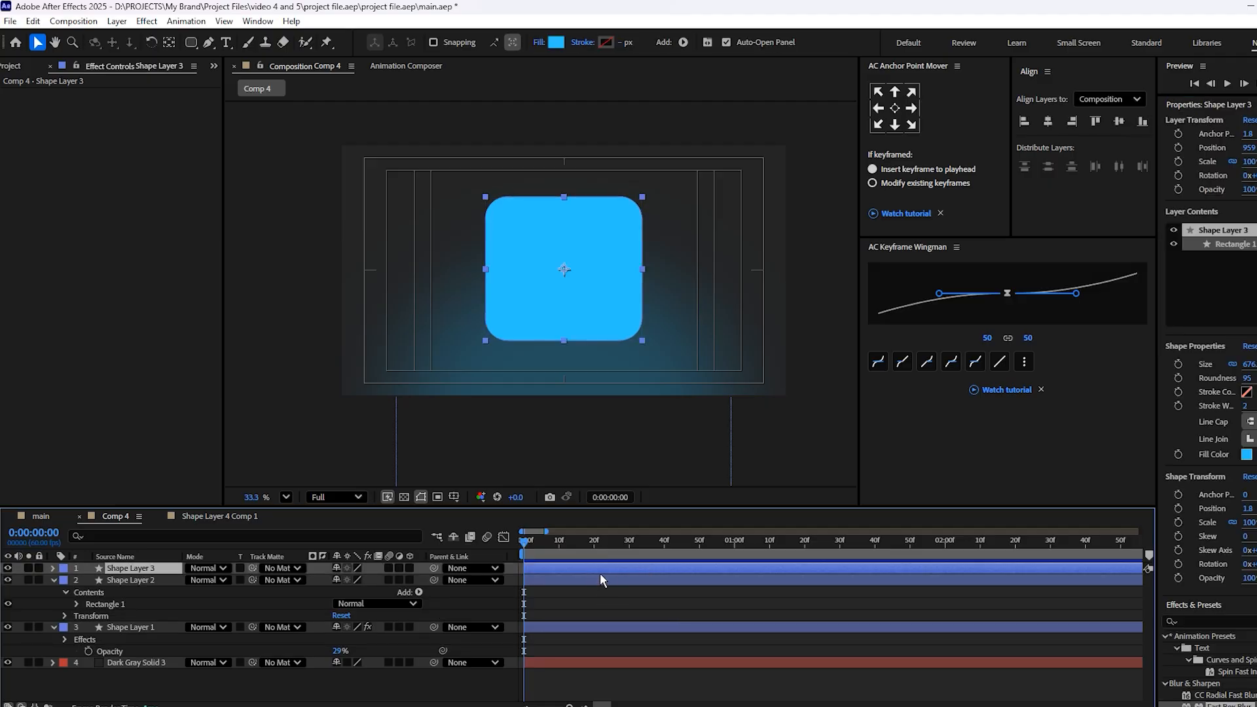
Change the fill of the lower rectangle, Shape Layer 2, to gray 5B5C5C.
click(600, 573)
click(619, 581)
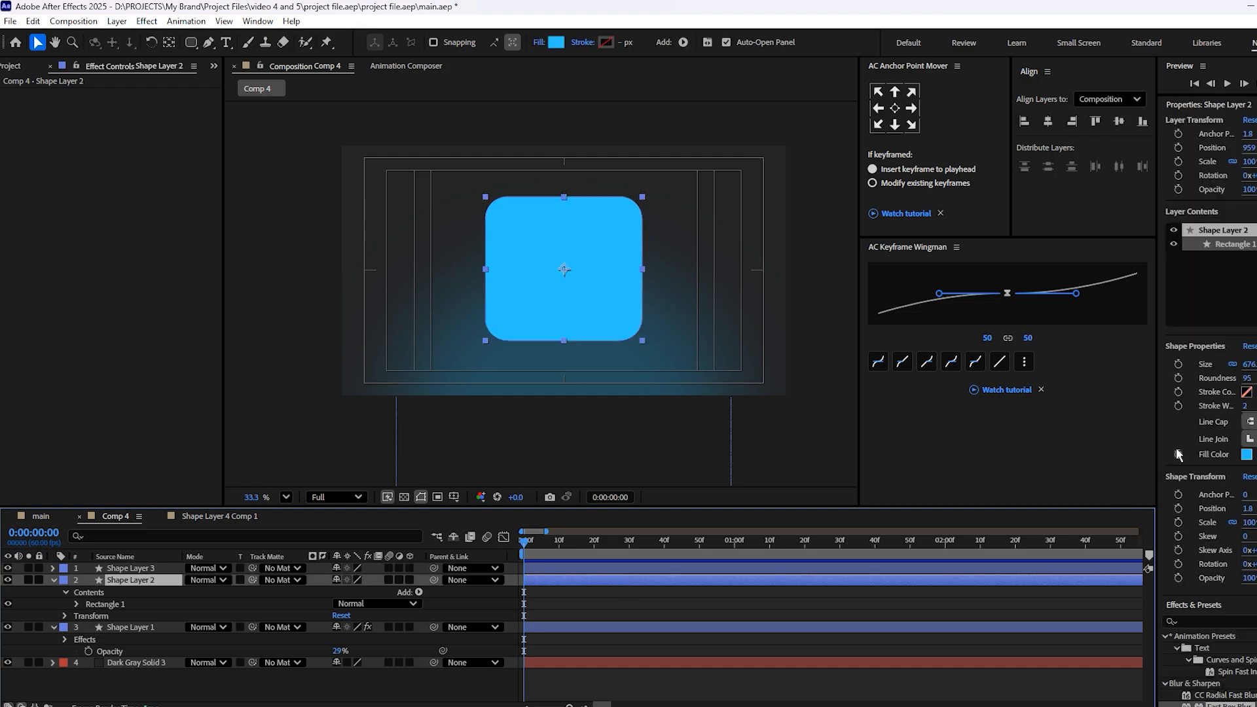
click(1246, 454)
text(464646)
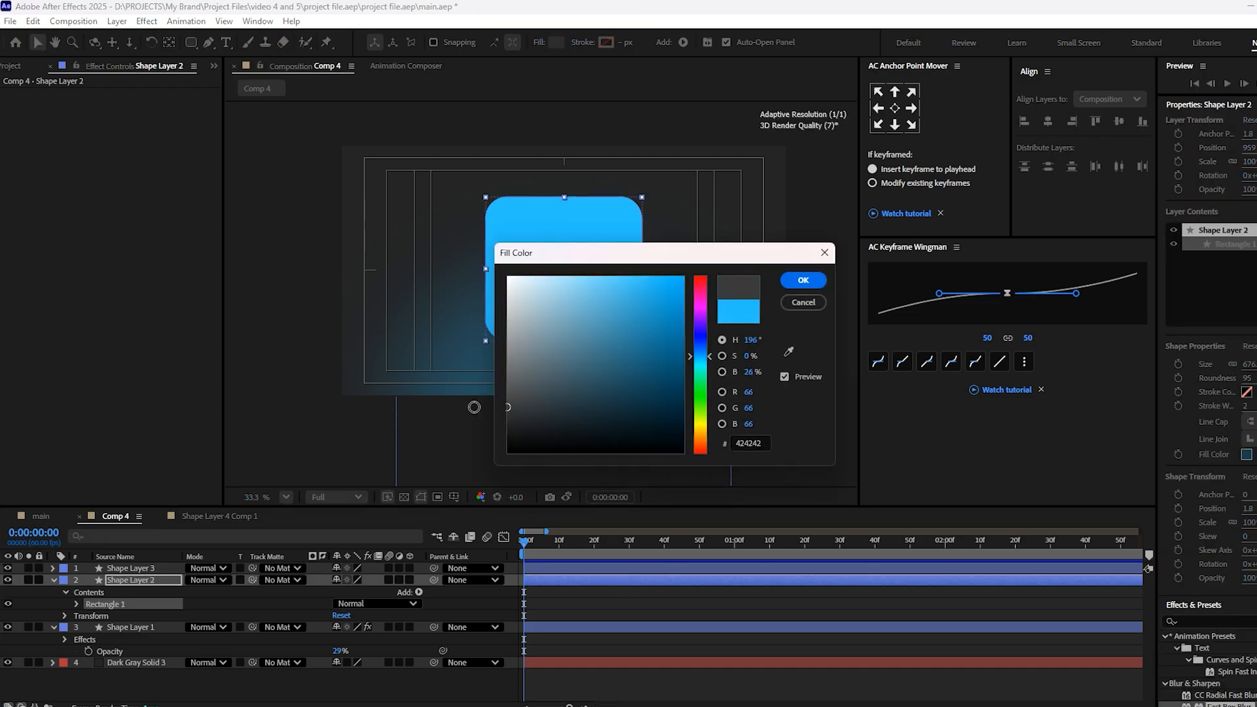
click(511, 378)
drag(510, 378, 508, 389)
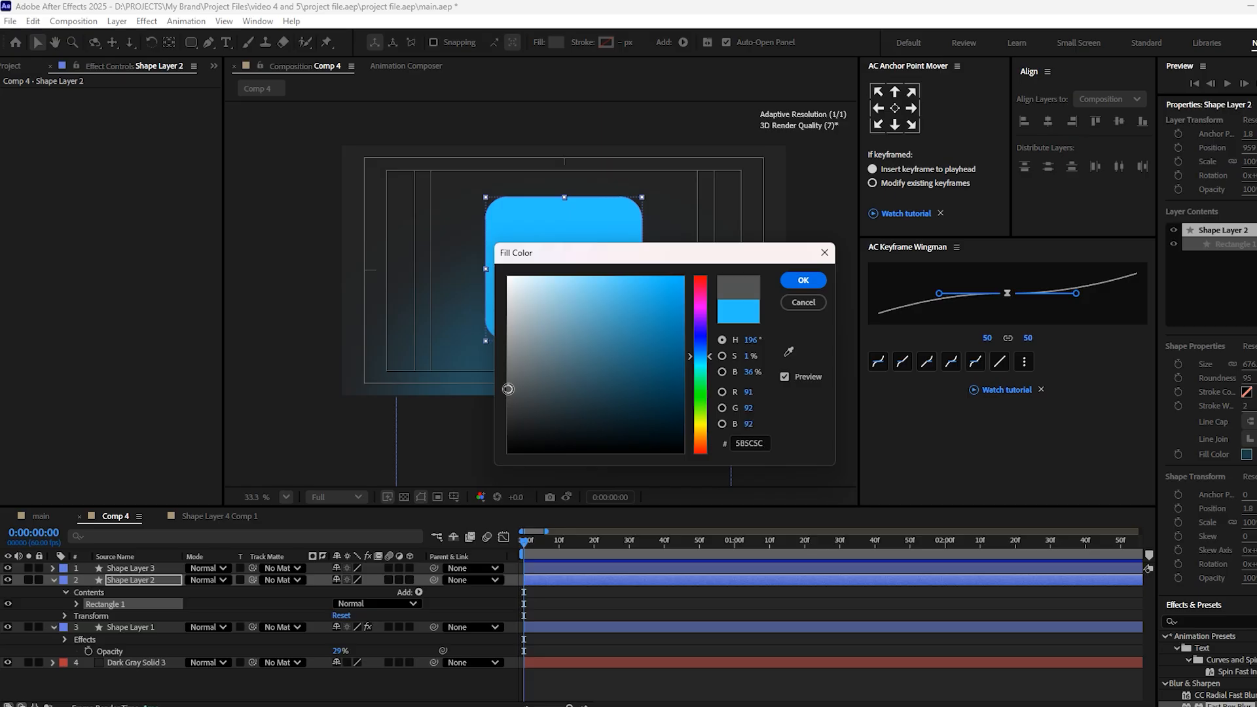
click(803, 282)
Scale the upper rectangle, Shape Layer 3, to 91% to form a gray border, and save the project.
click(588, 567)
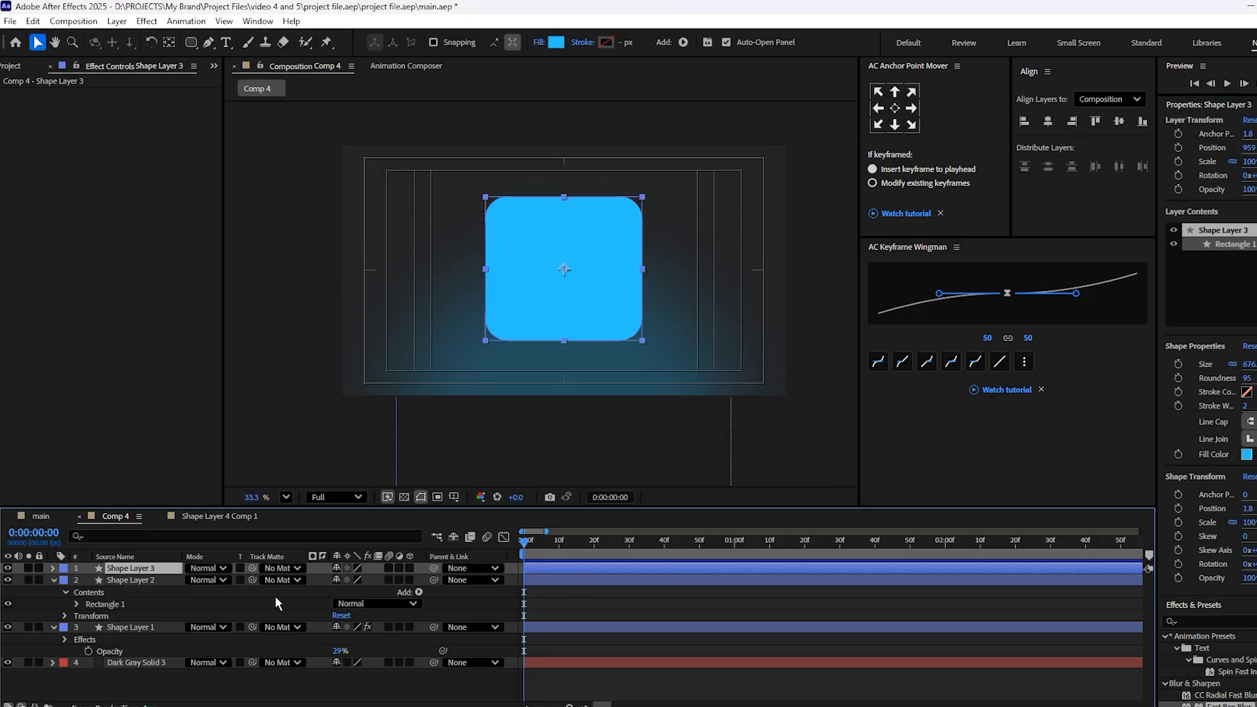
key(s)
drag(357, 580, 349, 580)
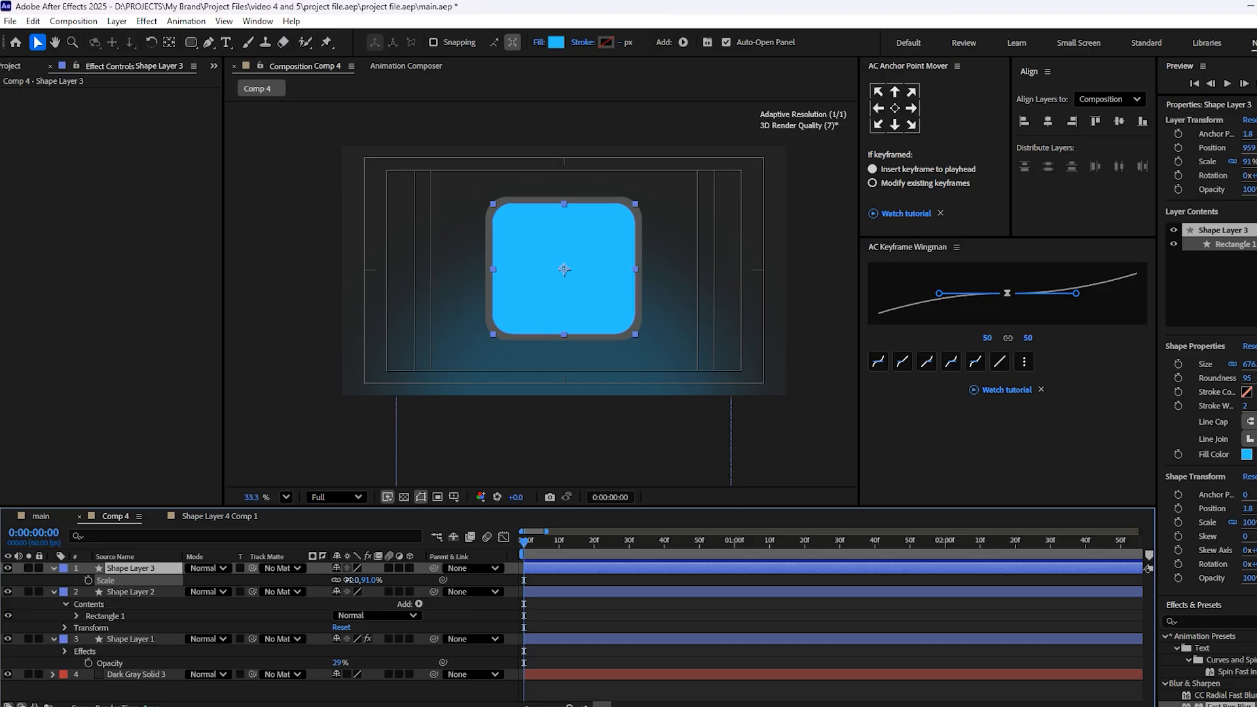
key(ctrl+s)
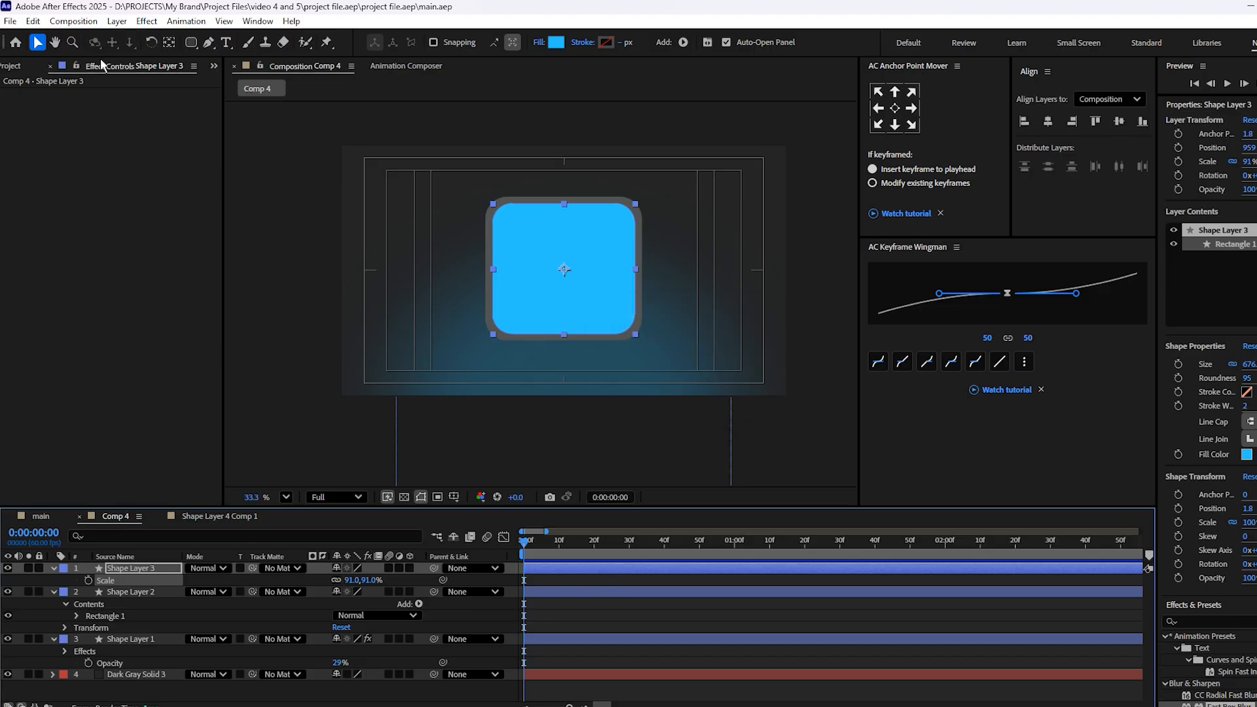
Add e3.png from the project above the shapes and use Shape Layer 3 as its track matte.
click(18, 69)
drag(42, 219, 564, 272)
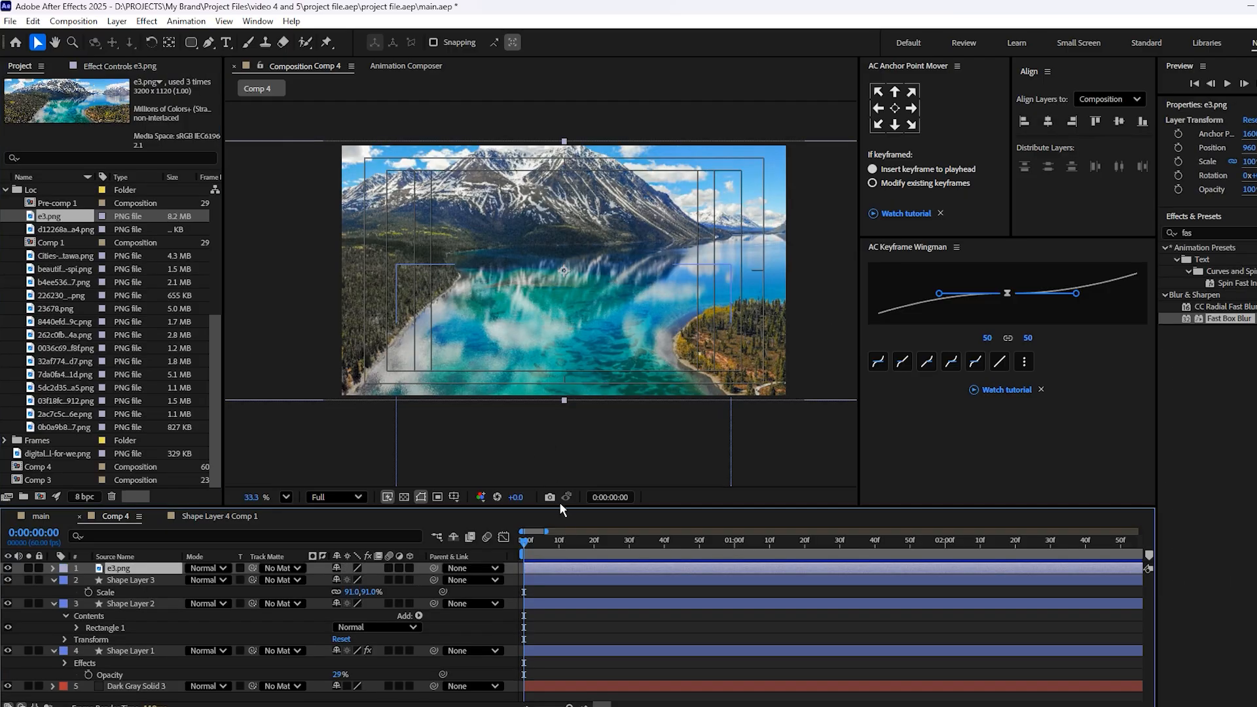
drag(254, 571, 136, 581)
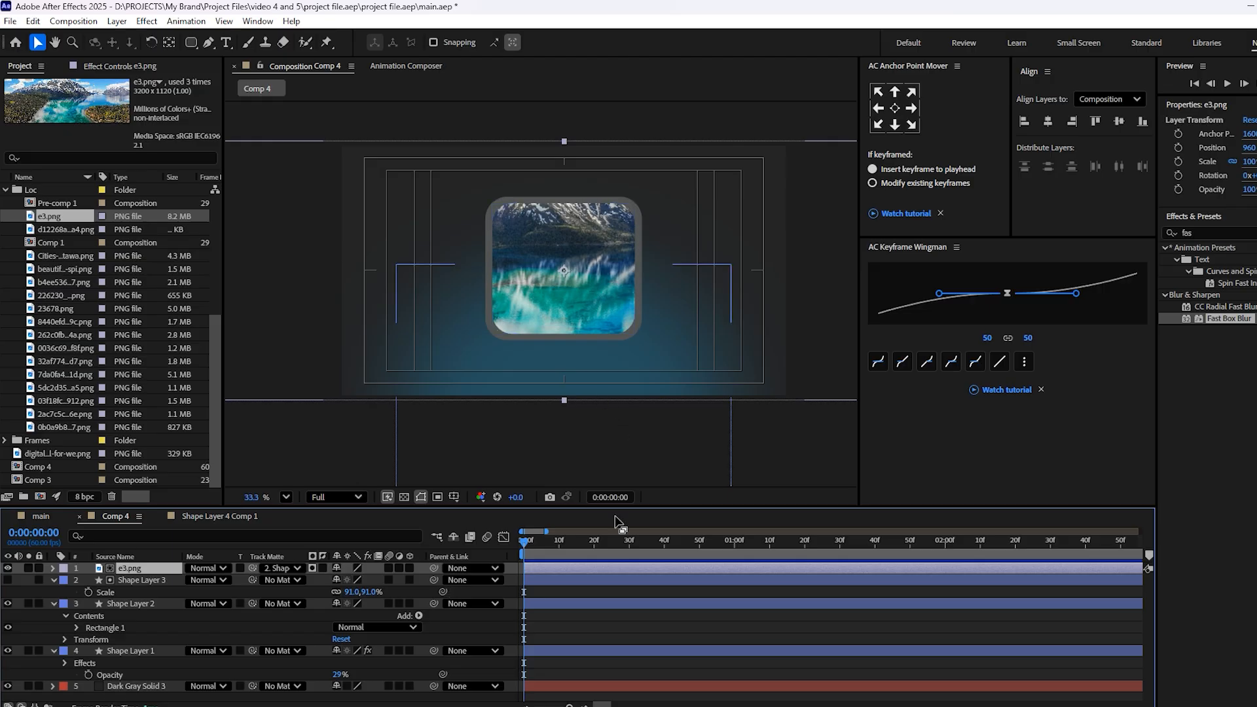
Scale the e3.png image layer to 60% and adjust its placement within the rounded frame.
scroll(559, 295, up, 2)
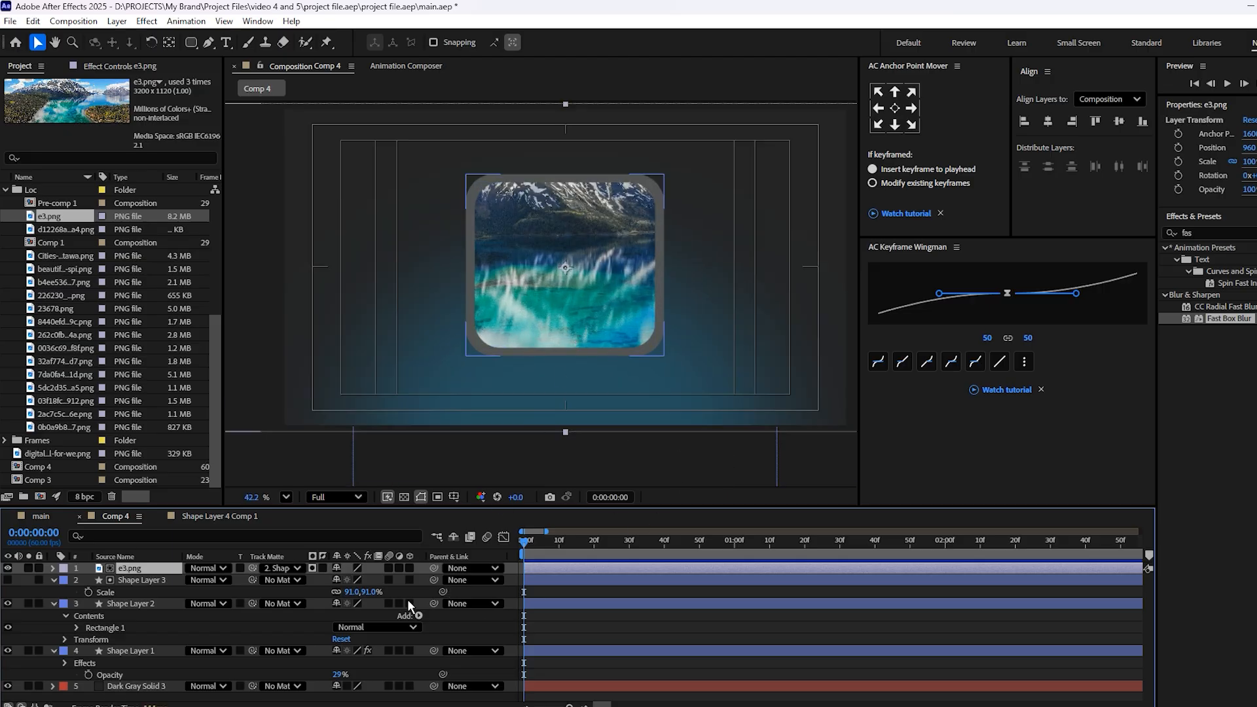
key(s)
drag(352, 585, 321, 581)
scroll(629, 327, down, 3)
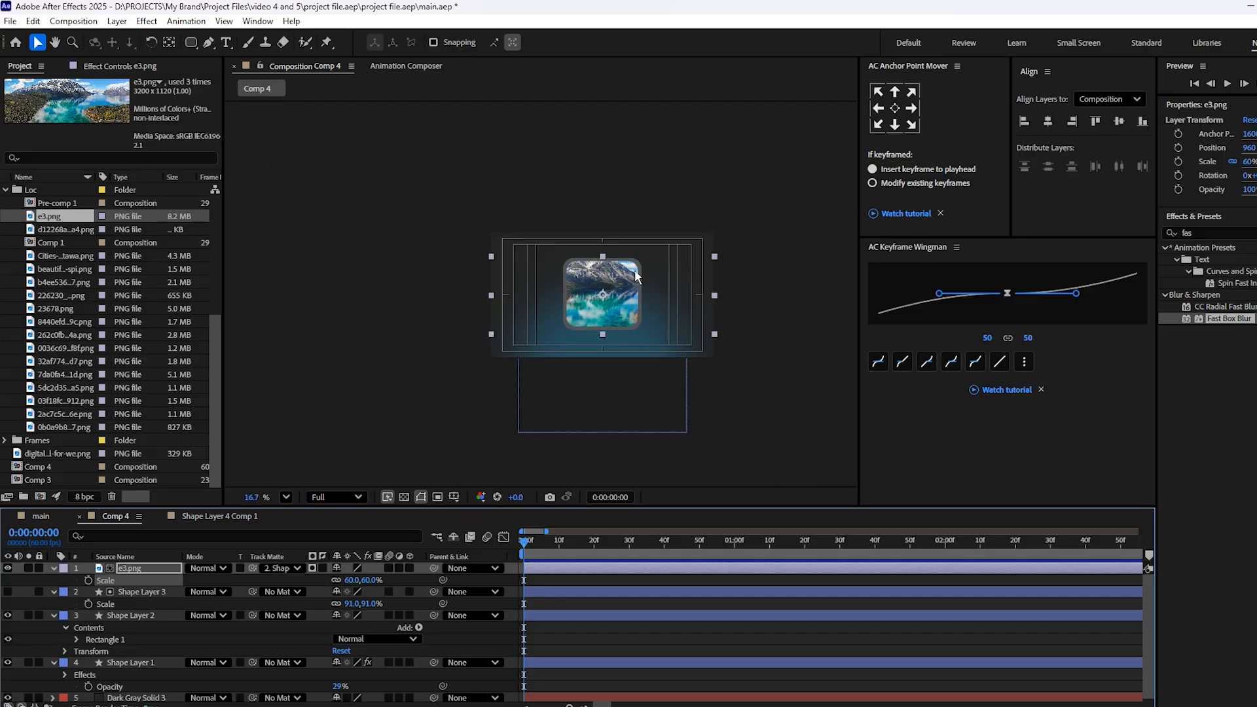
scroll(613, 274, up, 2)
drag(593, 311, 567, 272)
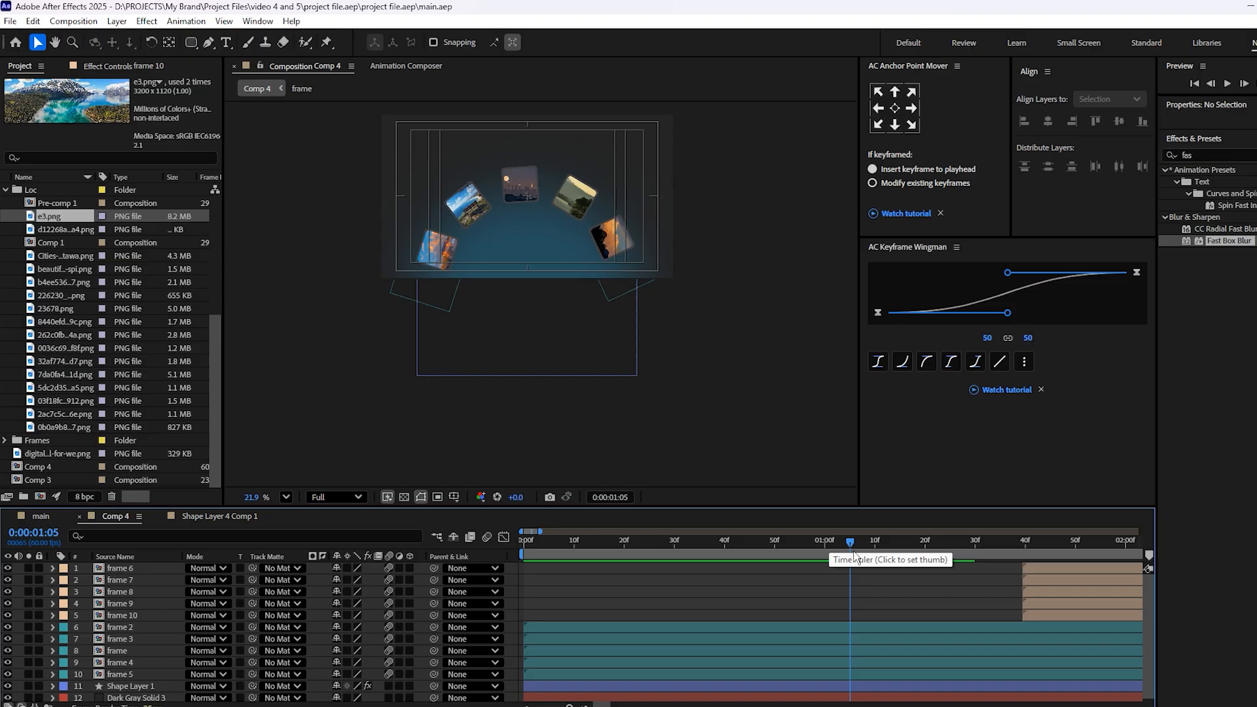
Play back the rotating photo frame animation in Comp 4.
key(space)
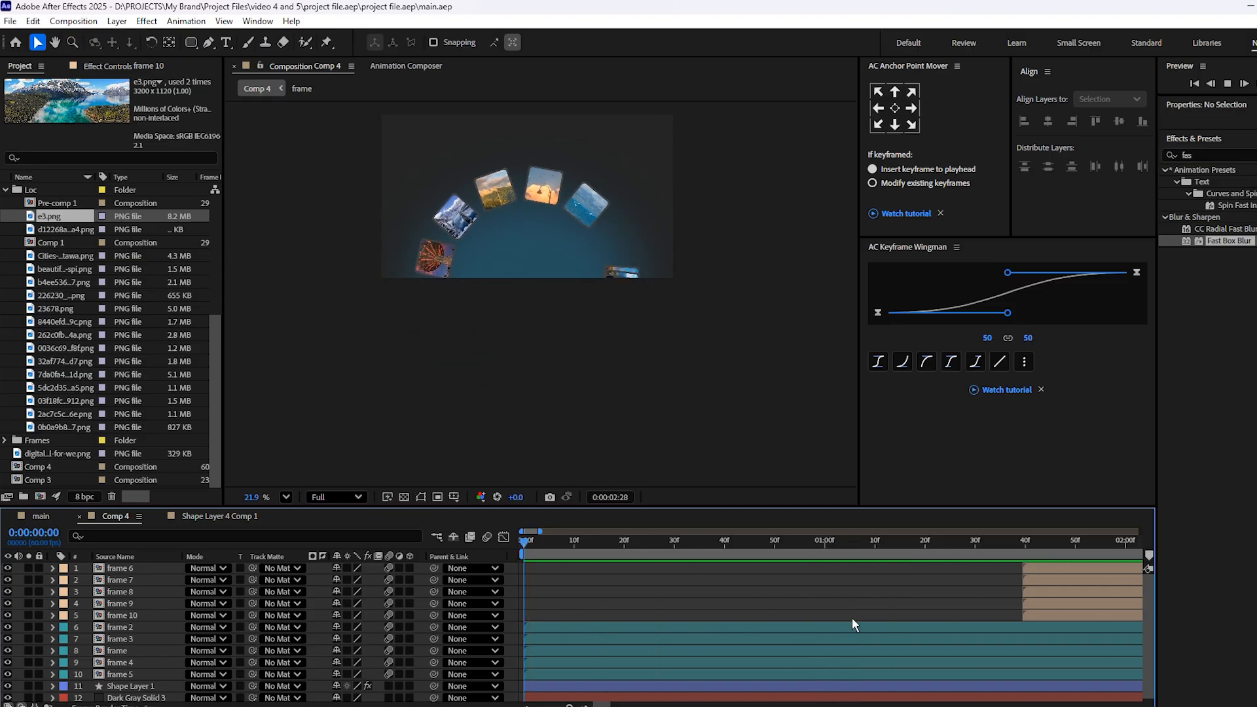
Scrub through and play back the change from the first five photo frames to the second five in Comp 4.
key(space)
drag(654, 553, 856, 579)
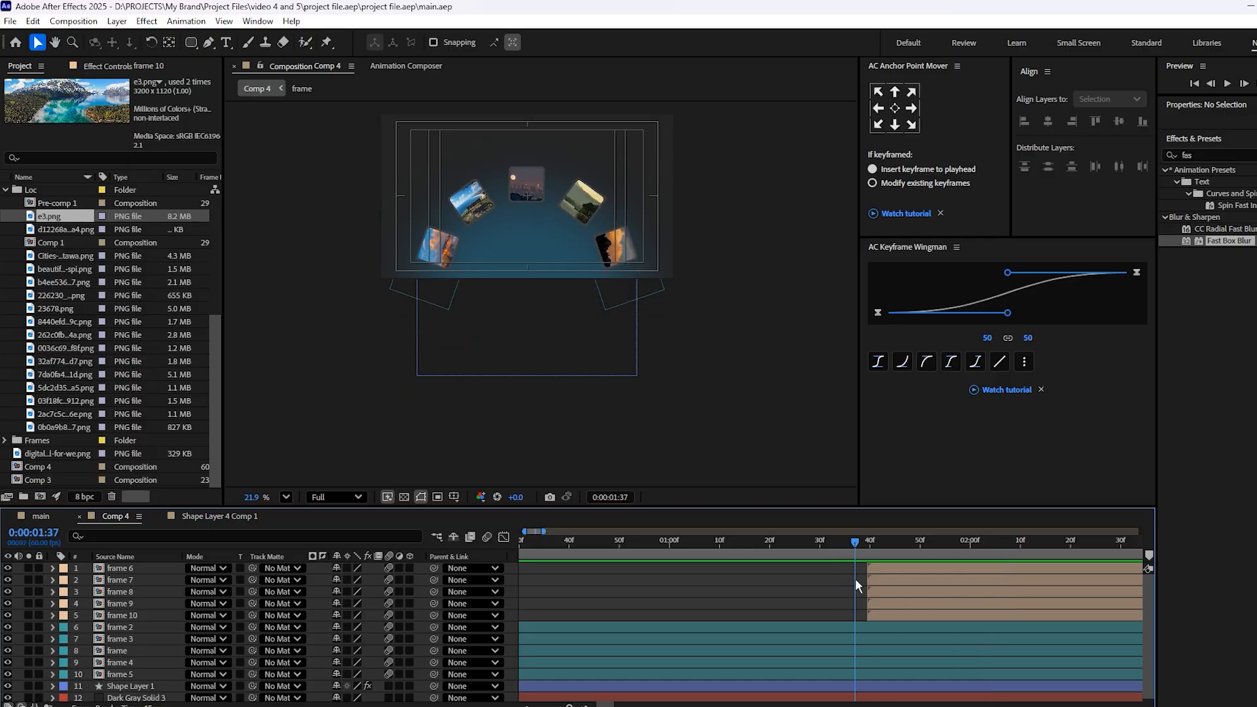
key(space)
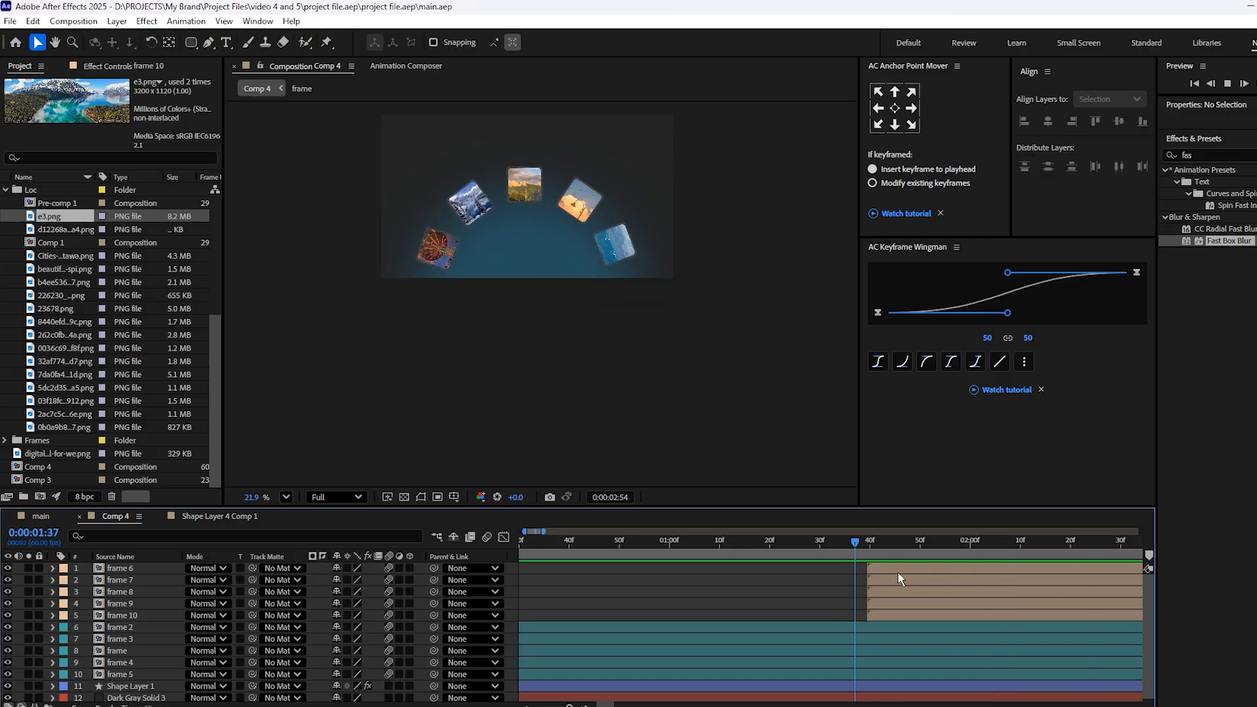
click(823, 539)
mouse_move(823, 540)
mouse_down()
mouse_move(546, 536)
mouse_move(534, 556)
mouse_move(813, 562)
mouse_up()
Reveal the rotation of the layers from frame 2 to frame 5 and, at 0:00:01:33, keyframe frame 2 at 74° and frame 3 at 39°.
click(541, 628)
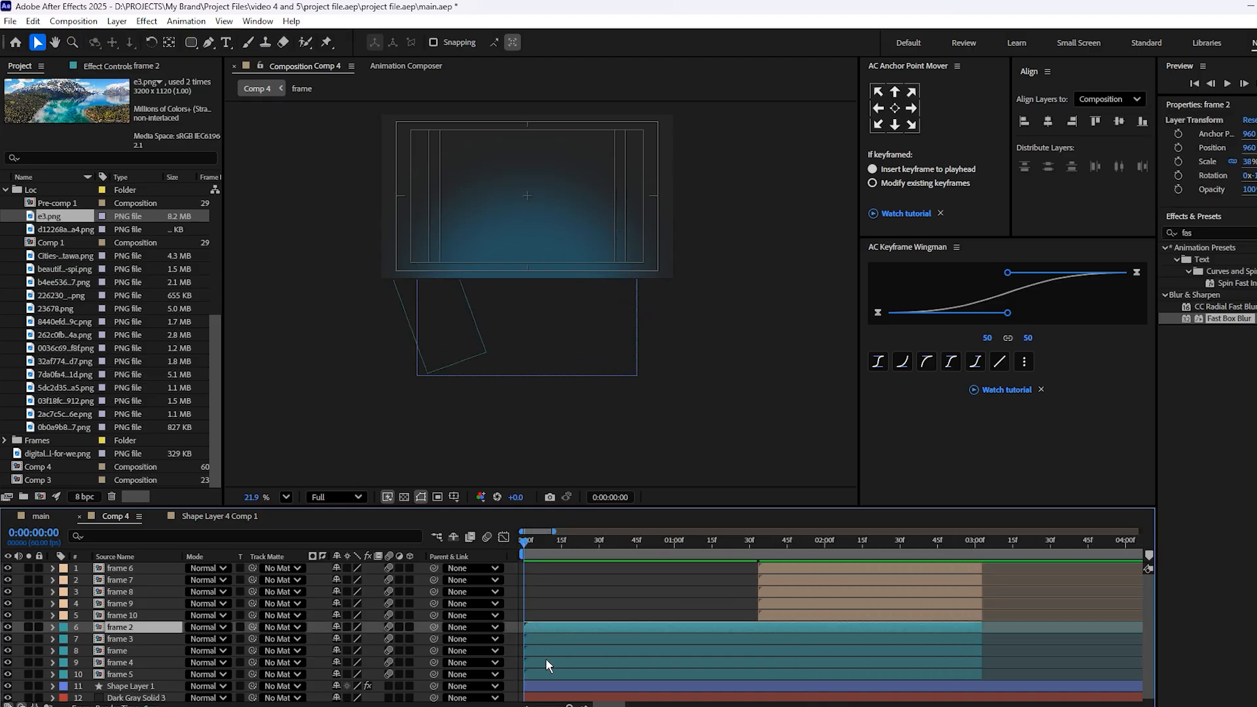
shift+click(553, 674)
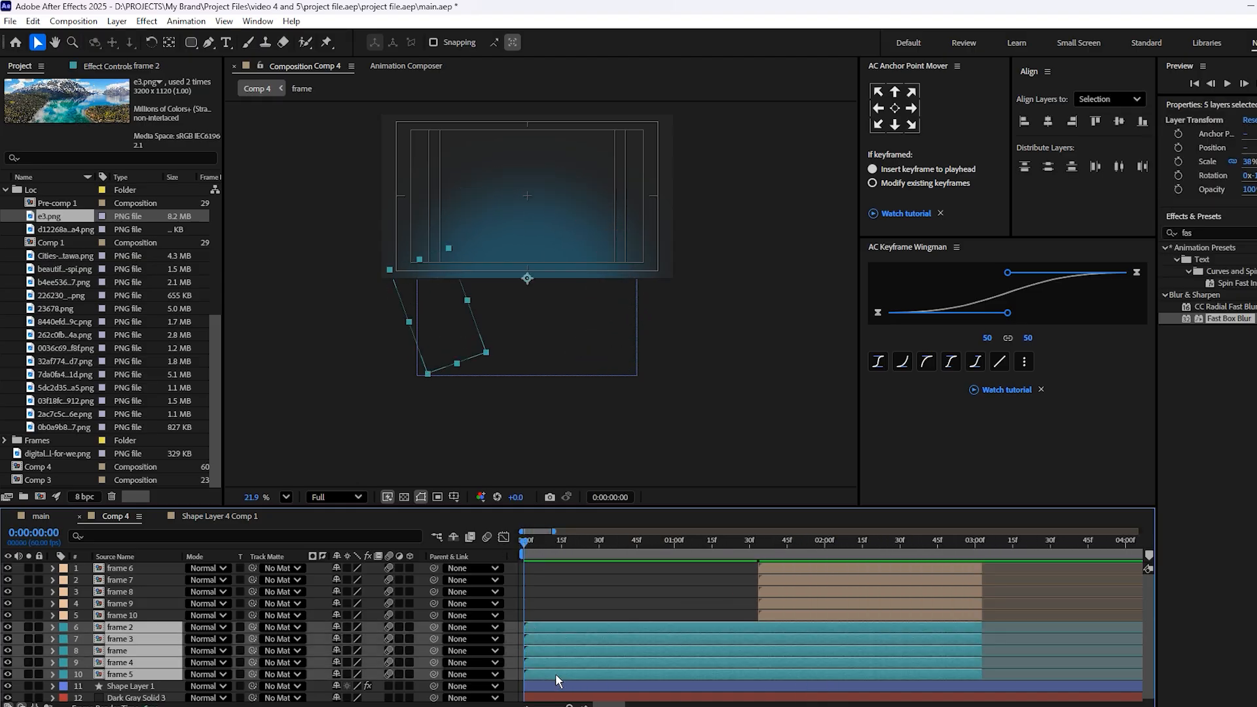
scroll(579, 614, down, 1)
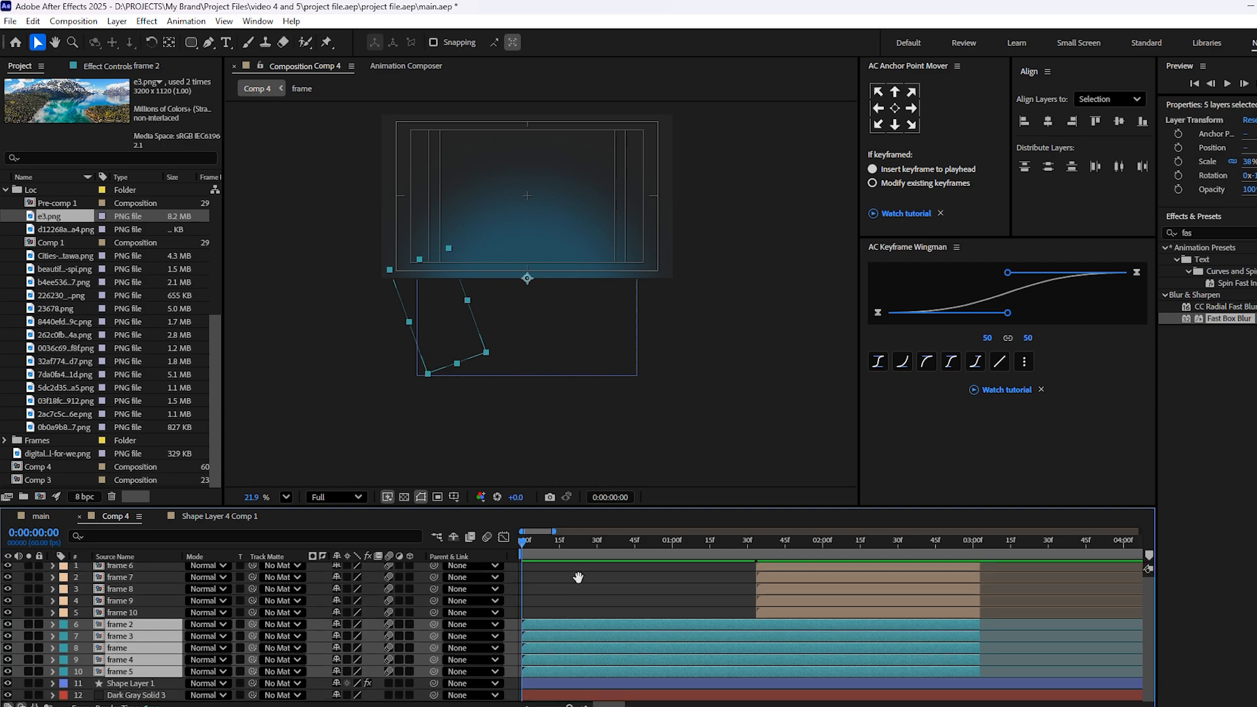
key(r)
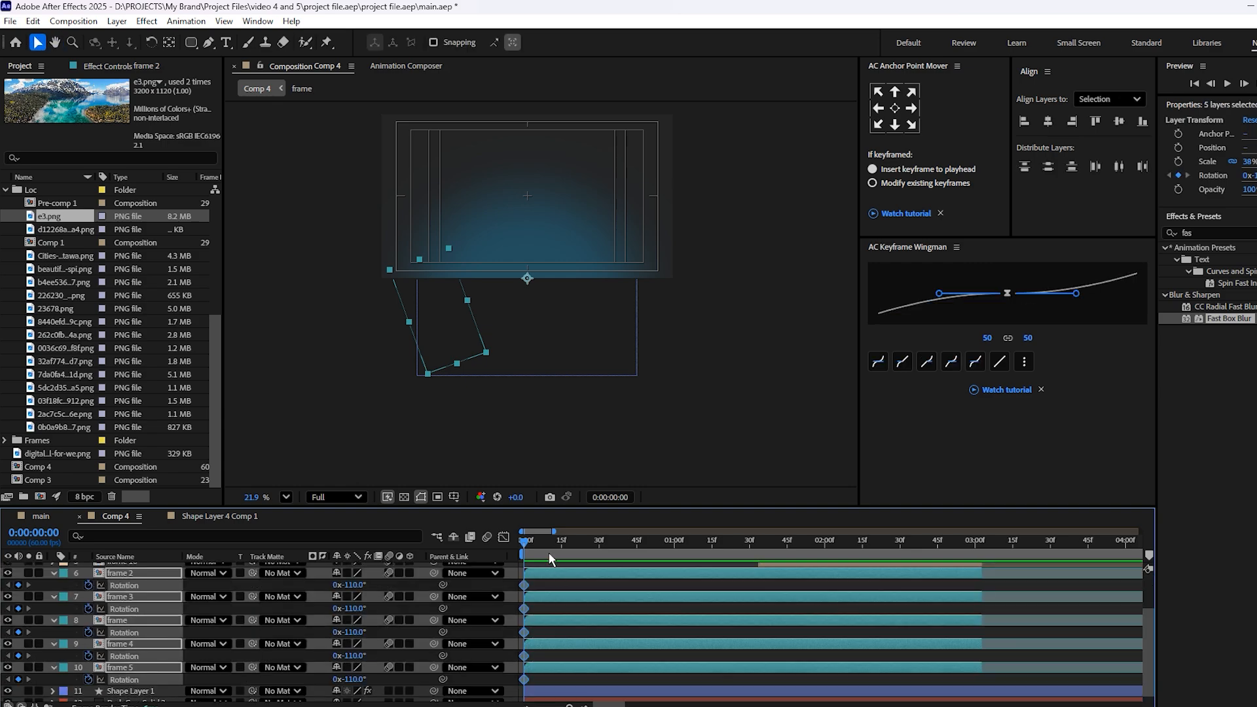
drag(544, 548, 760, 577)
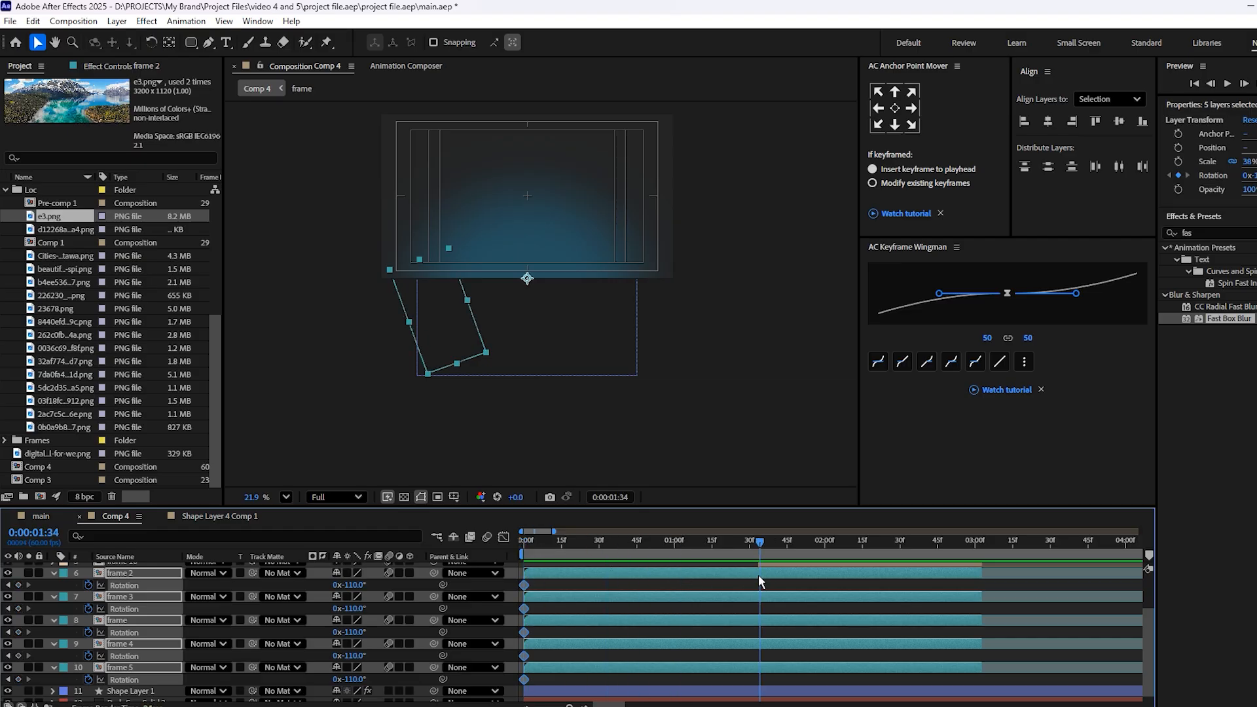
click(758, 541)
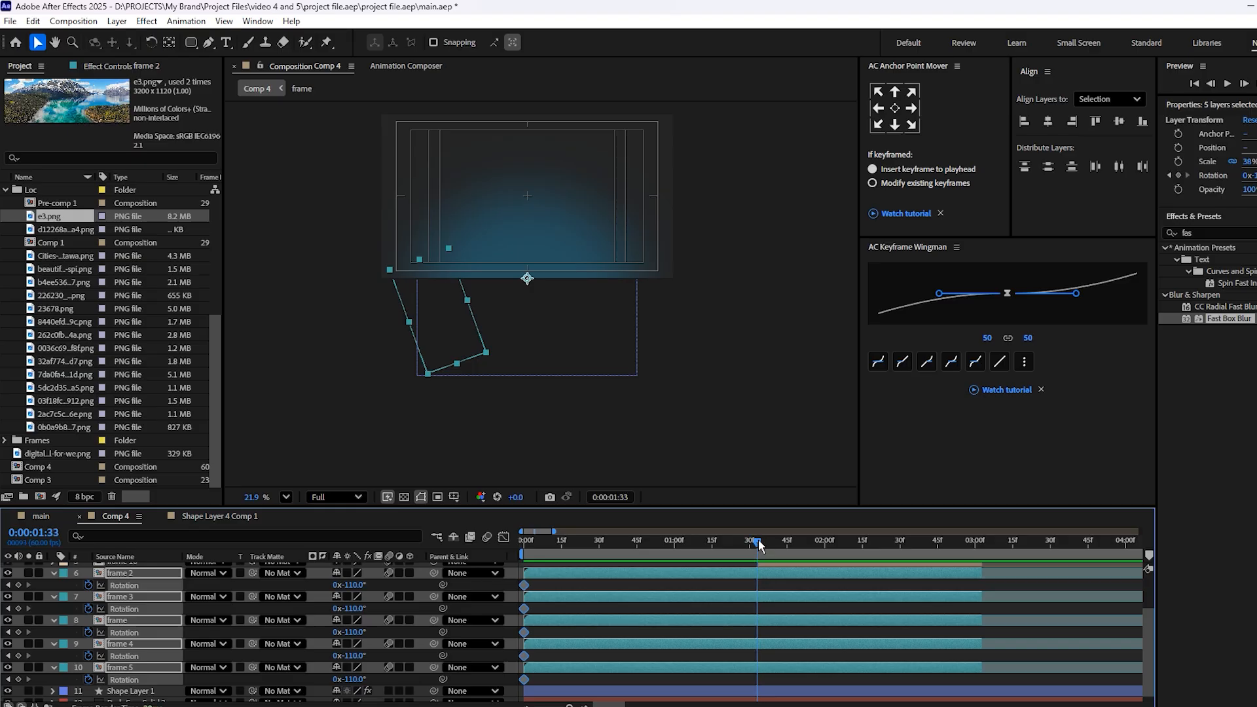
click(681, 576)
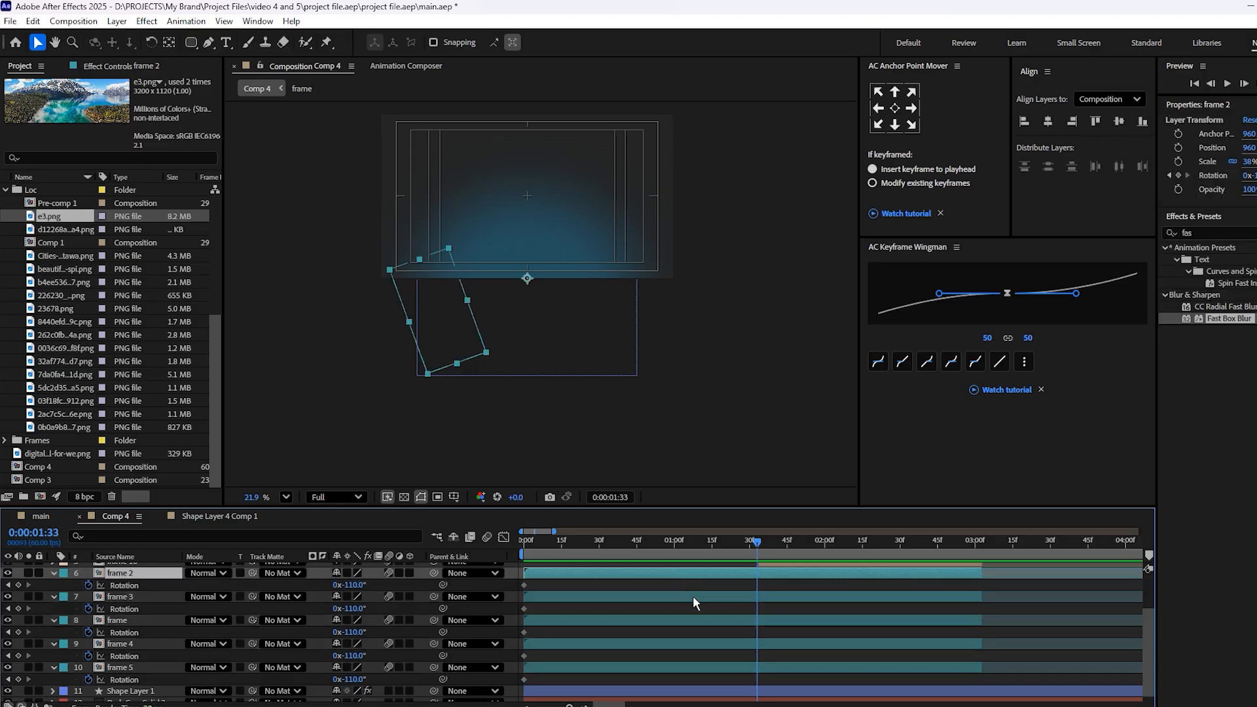
click(693, 596)
click(725, 573)
drag(357, 590, 483, 581)
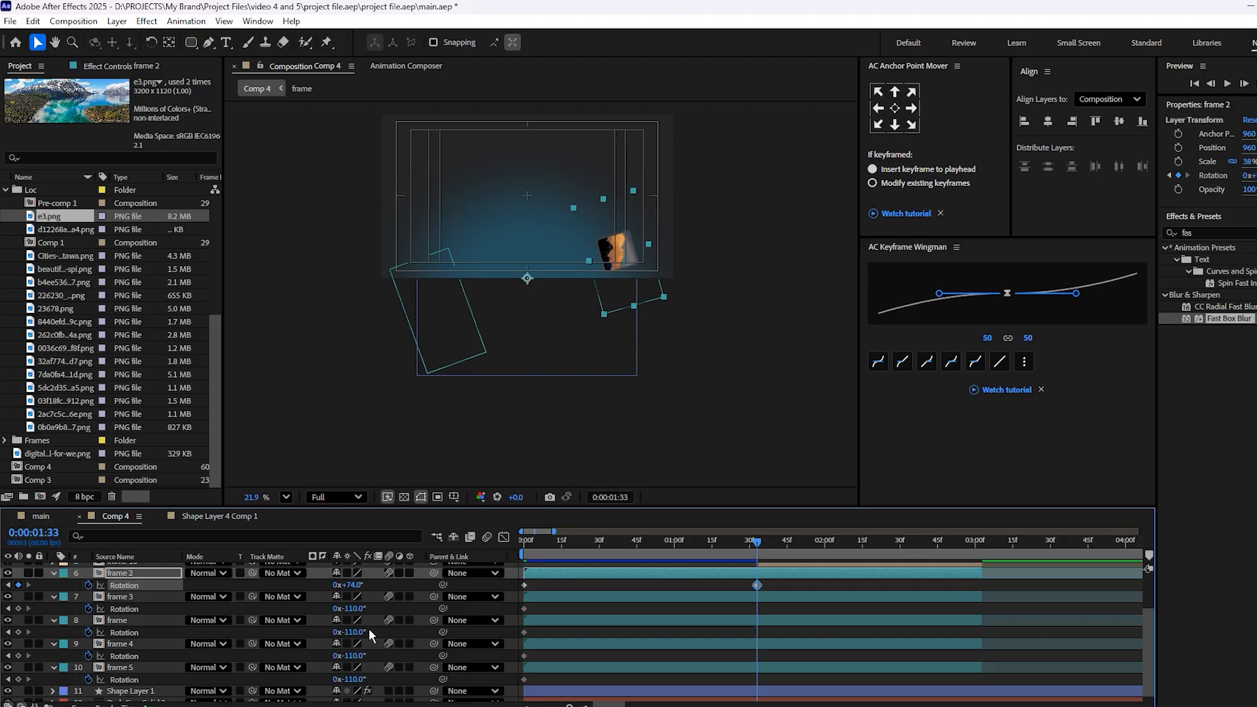
drag(356, 613, 463, 614)
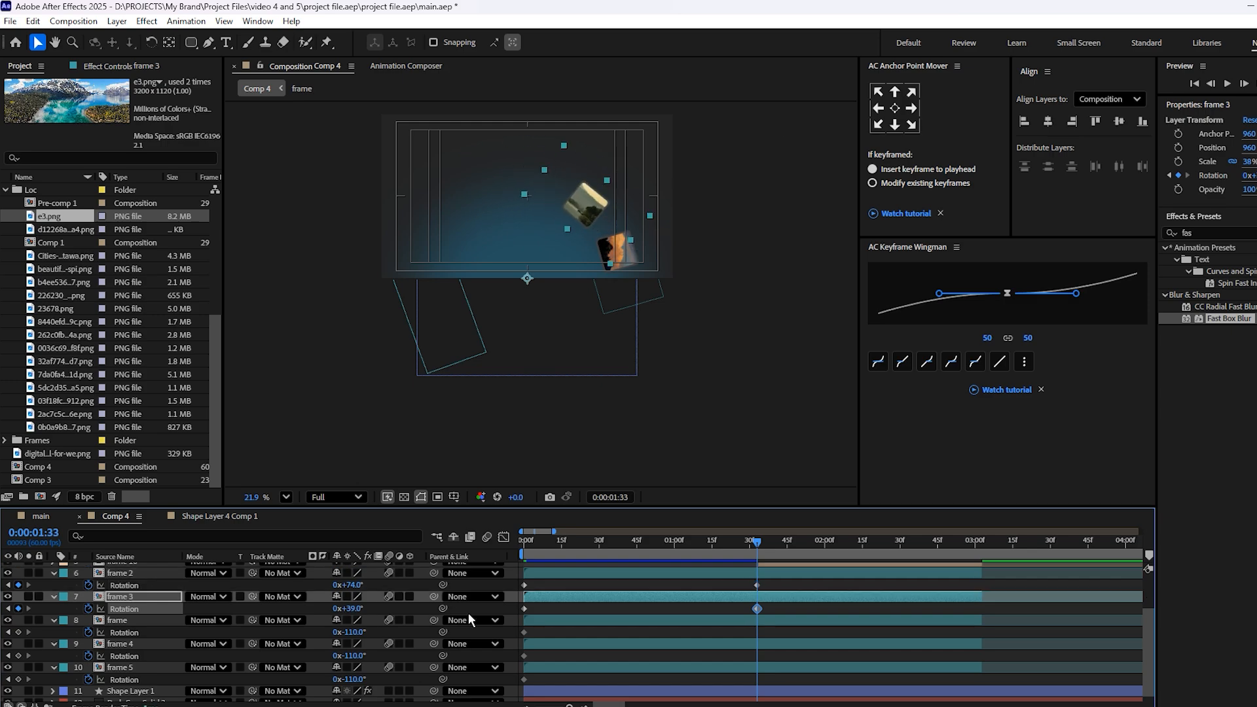
click(357, 609)
Keyframe the rotation of the layer named frame at 0° at 0:00:01:33, so its photo stands upright at the arc's center.
drag(368, 633, 432, 633)
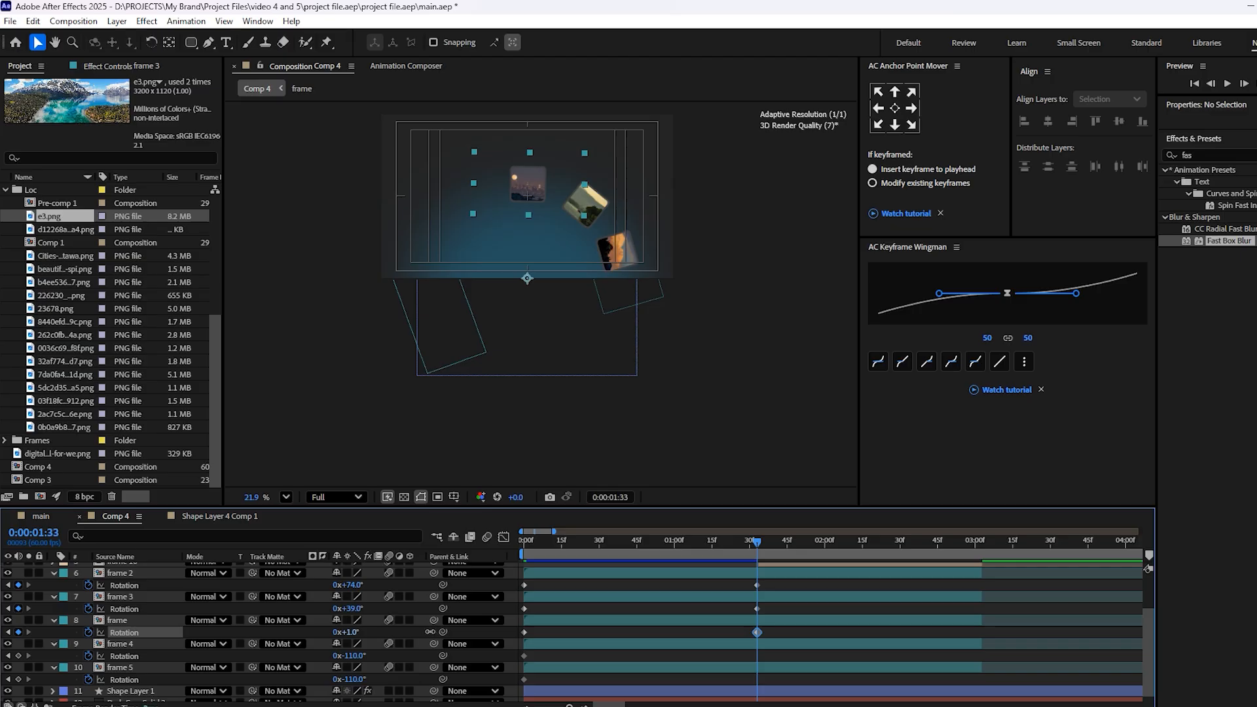
click(118, 620)
scroll(529, 298, up, 5)
scroll(548, 313, down, 4)
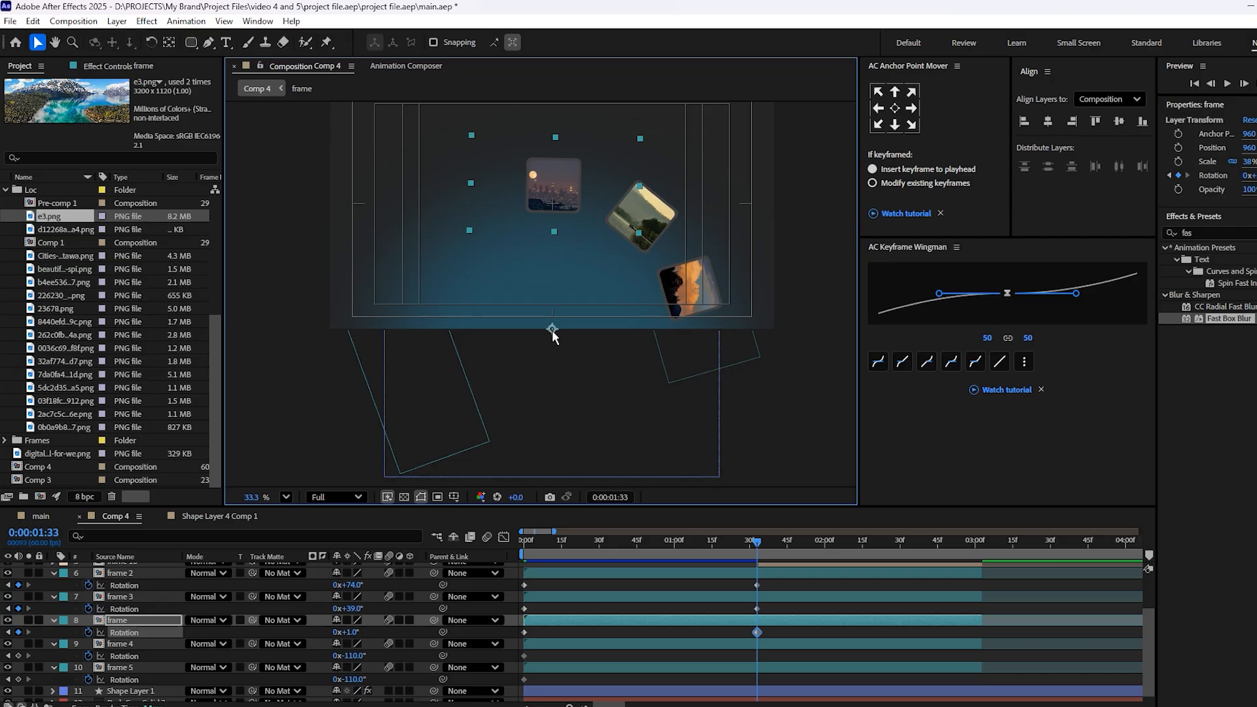
scroll(553, 332, up, 6)
scroll(553, 332, down, 3)
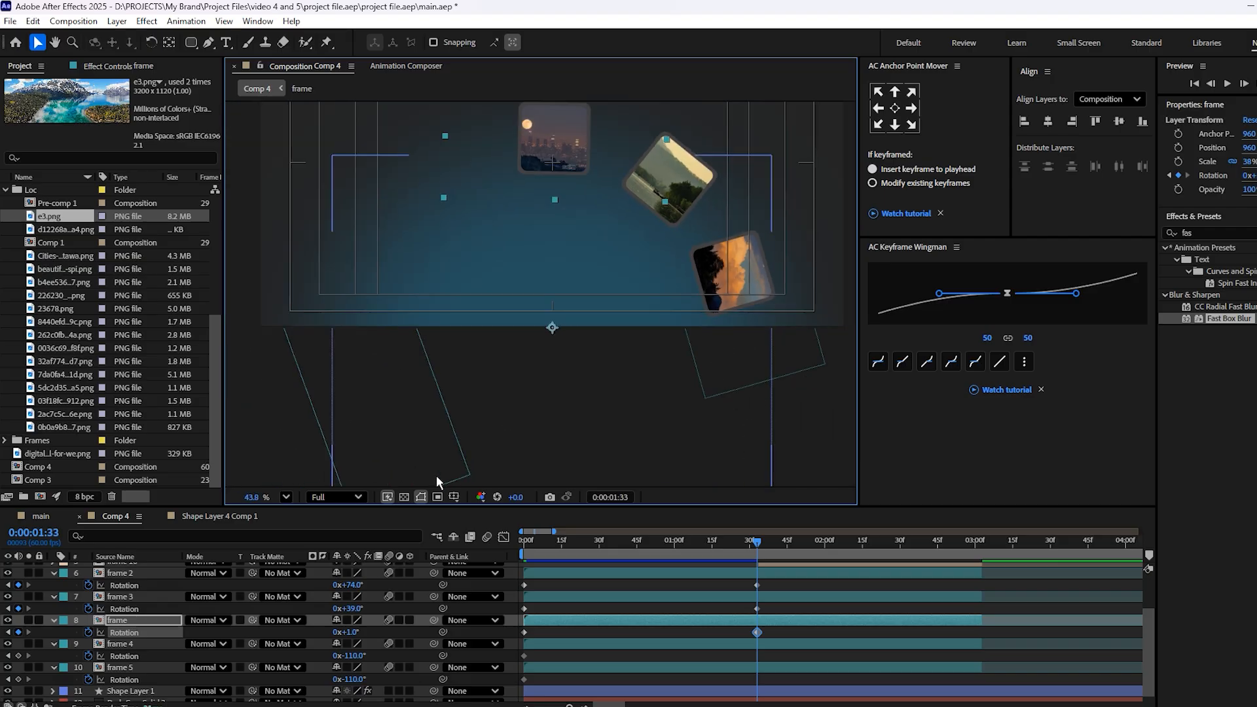
click(352, 633)
text(0)
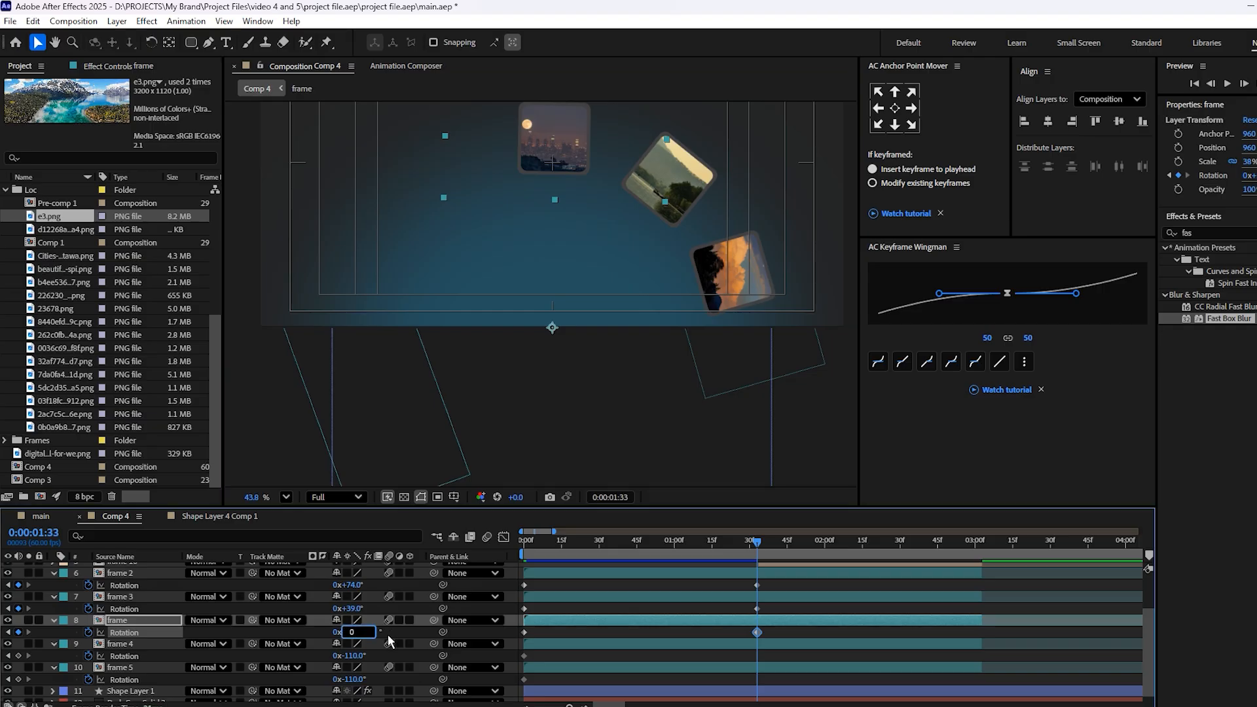
click(390, 640)
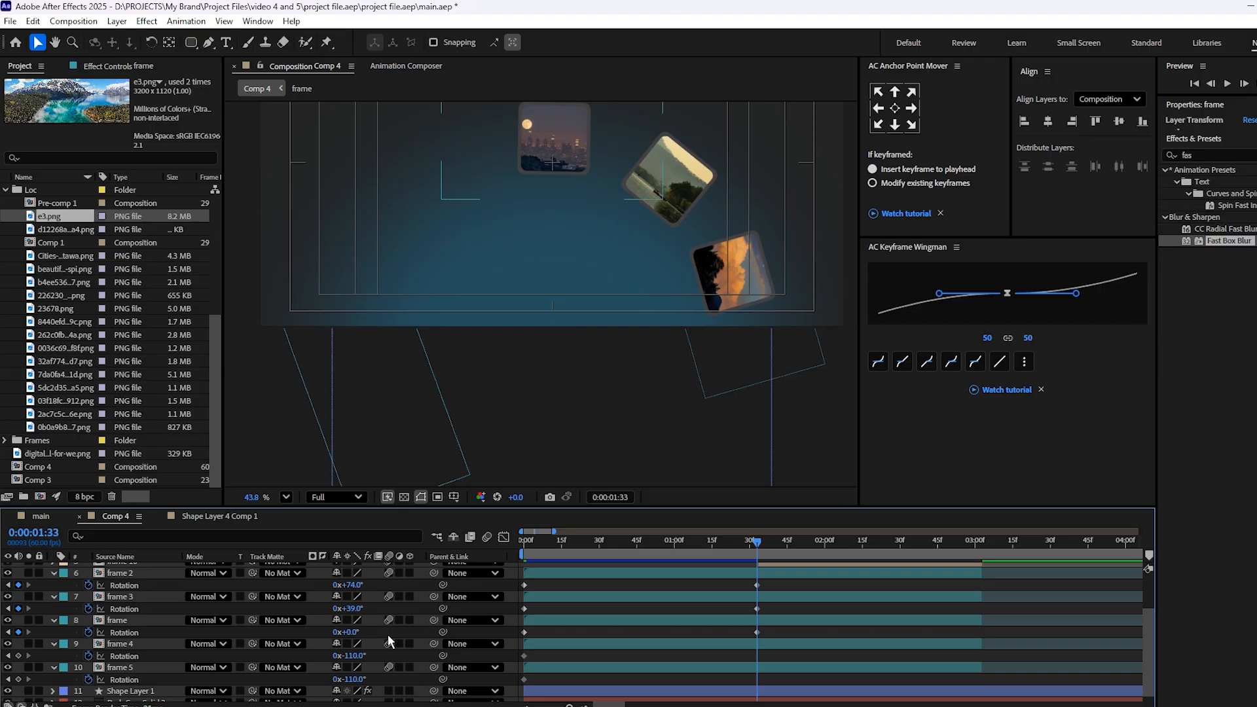
Keyframe the rotation of the frame 4 layer at -39° at 0:00:01:33, mirroring frame 3.
drag(352, 656, 403, 655)
drag(403, 655, 400, 655)
click(354, 656)
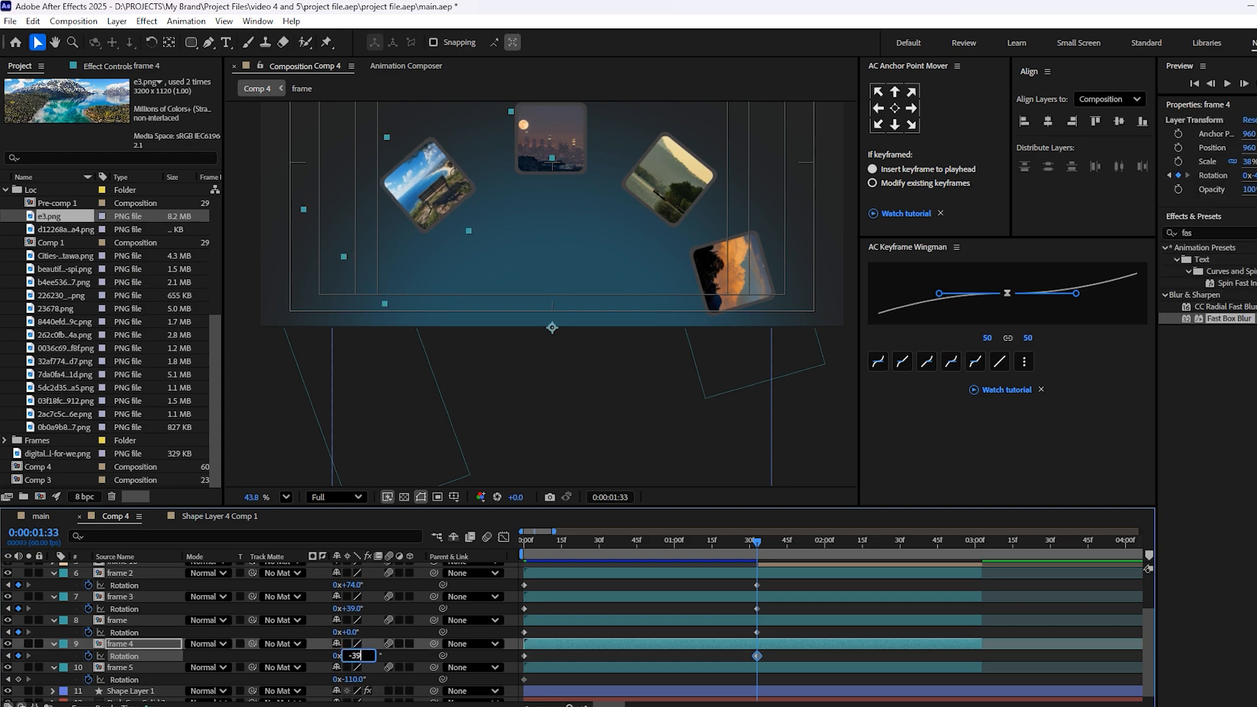
text(-39)
key(Return)
Keyframe the rotation of the frame 5 layer at -74° at 0:00:01:33, mirroring frame 2.
click(367, 679)
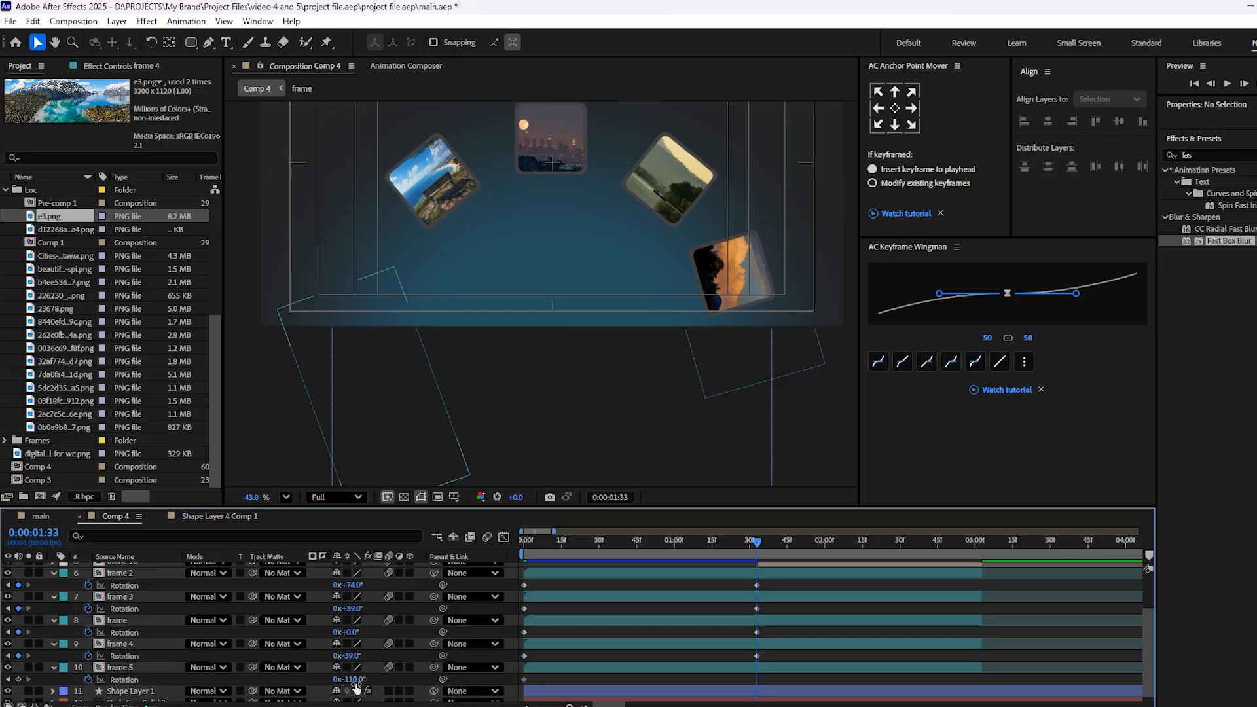
drag(356, 682, 380, 685)
click(350, 680)
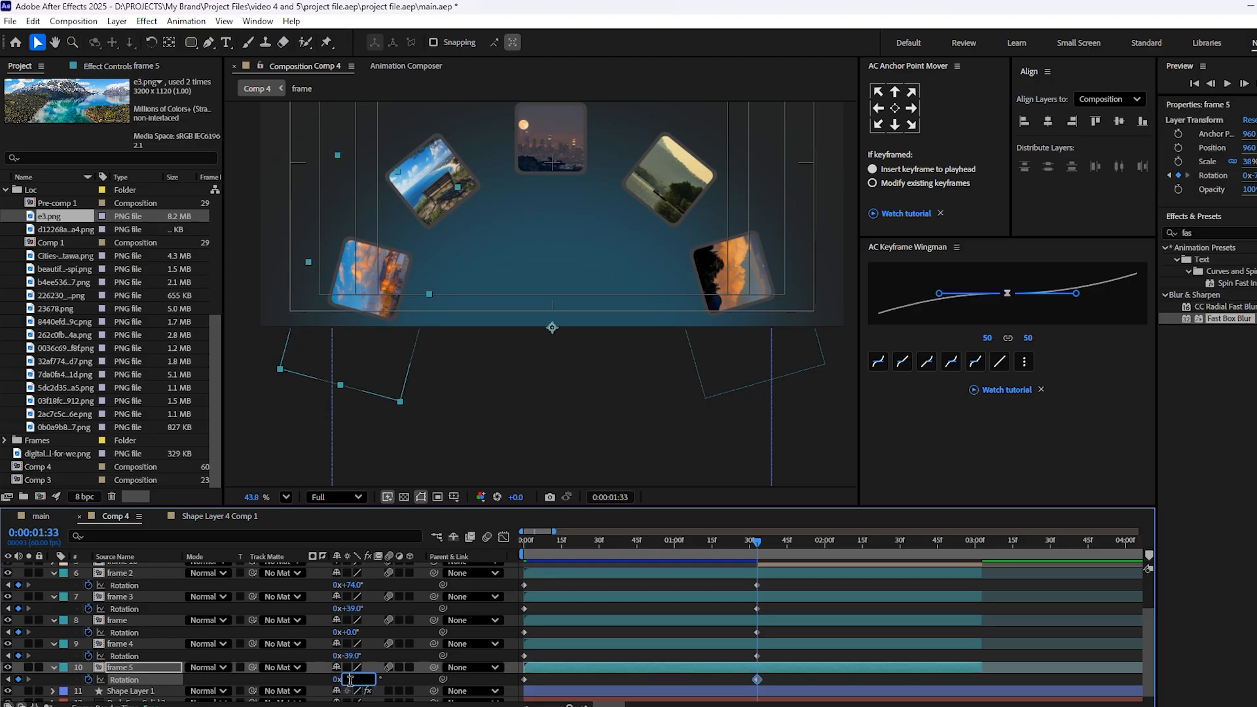
text(-74)
key(Return)
Examine the spacing and symmetry of the five photo frames along the arc in the composition view.
click(548, 293)
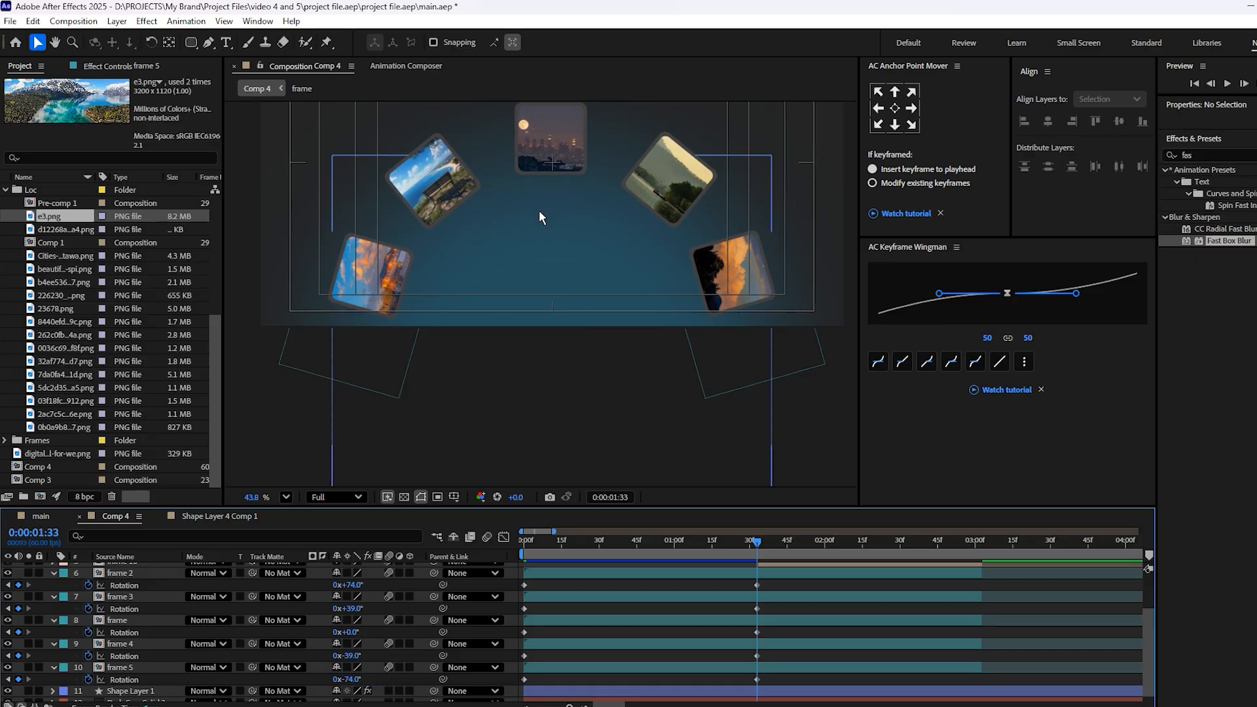
click(647, 258)
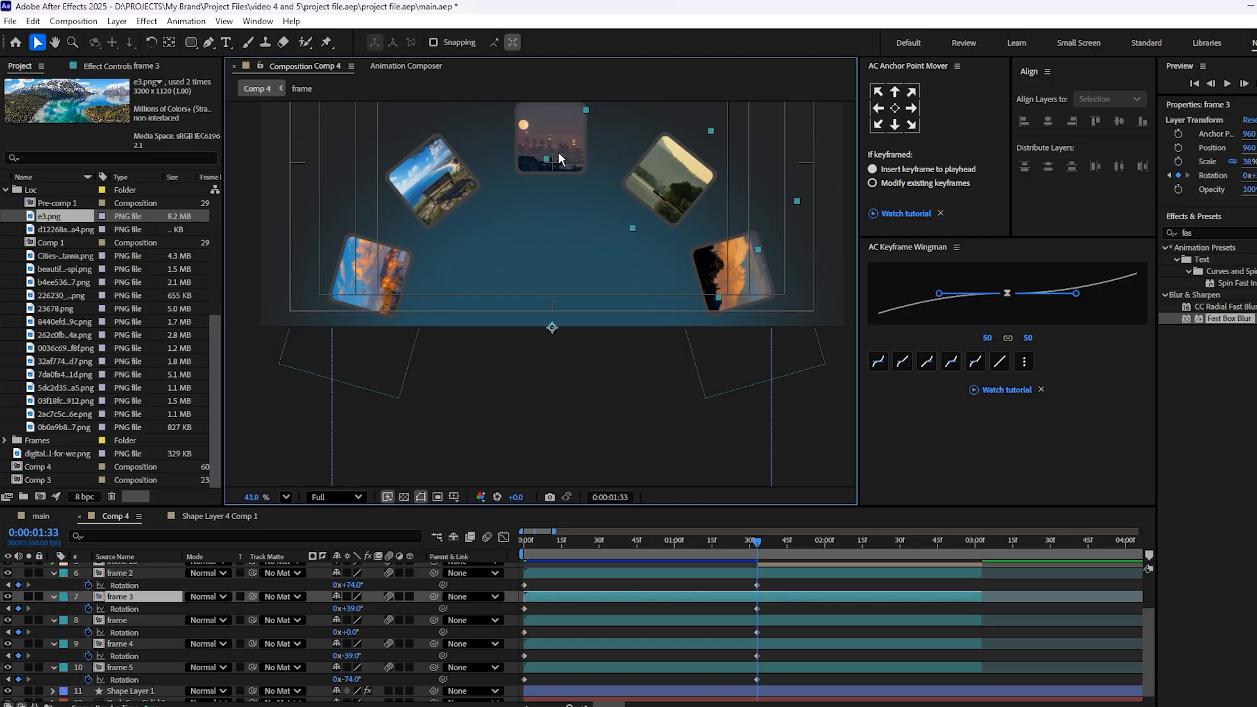
click(359, 285)
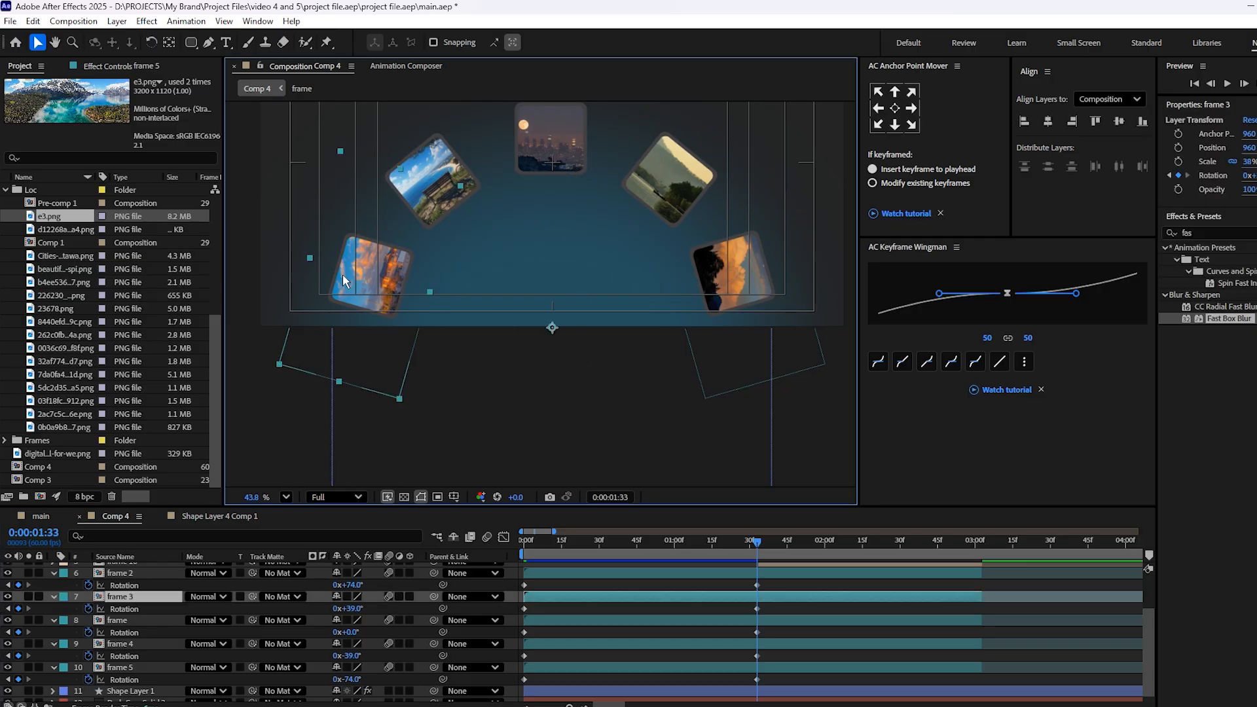
click(543, 125)
click(752, 304)
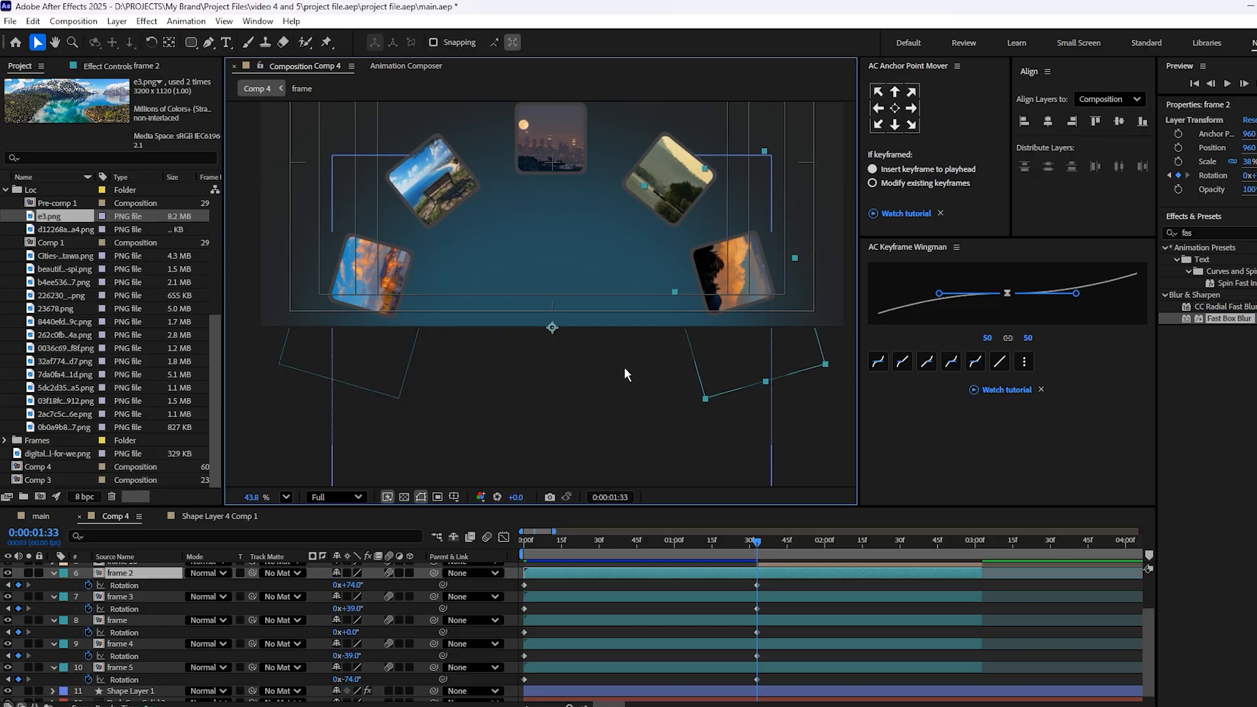
scroll(588, 356, down, 2)
scroll(574, 258, up, 1)
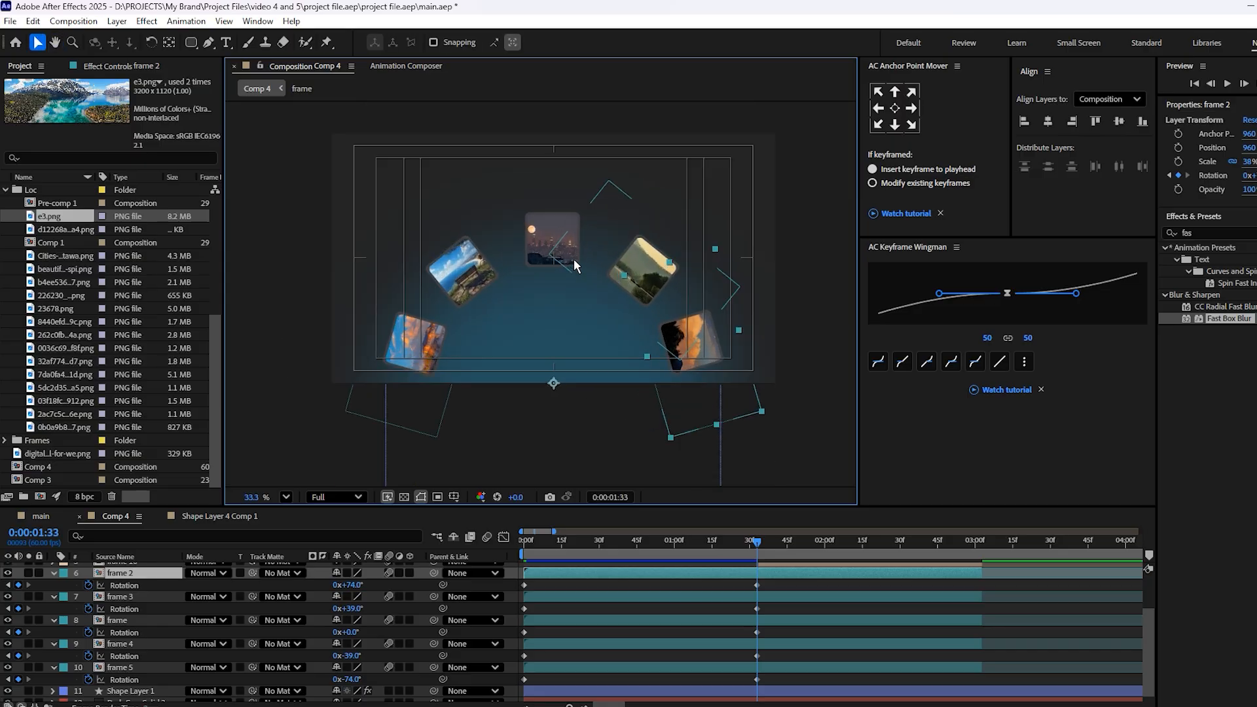
scroll(574, 258, up, 1)
scroll(513, 217, up, 1)
scroll(514, 217, down, 1)
Try moving the anchor point of the layer named frame to its center and undo the slight downward shift of the layer.
click(513, 218)
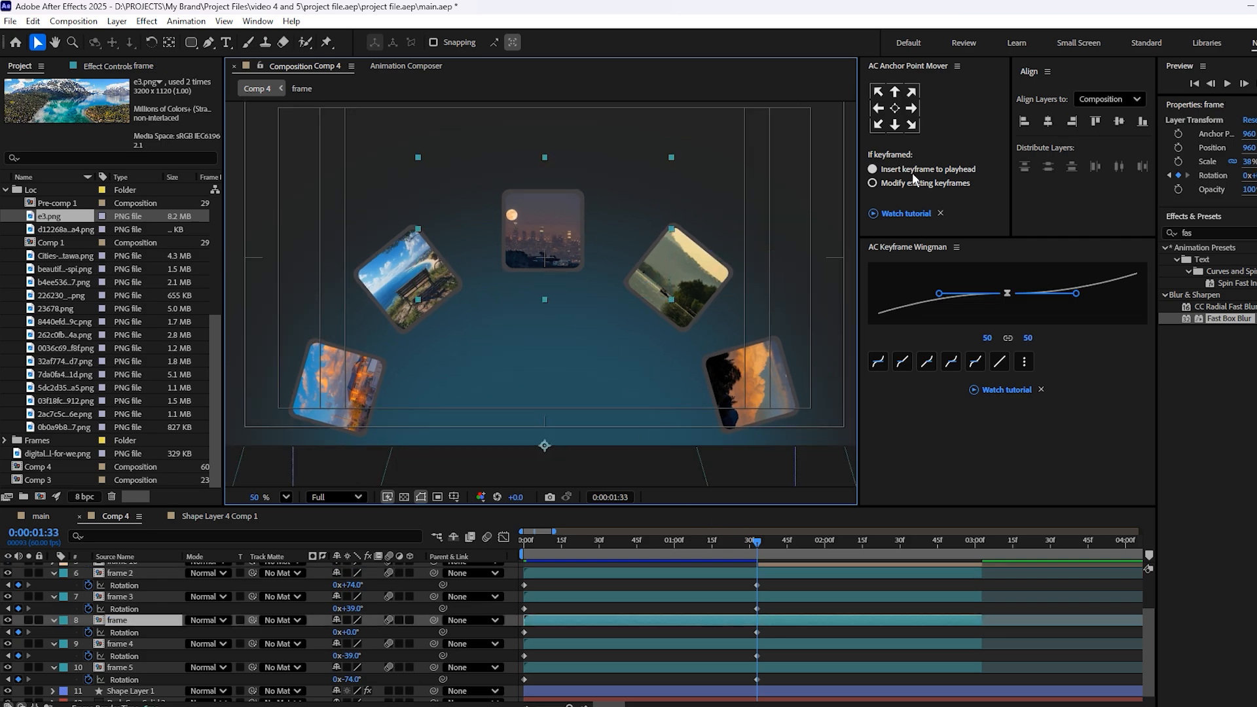
click(896, 112)
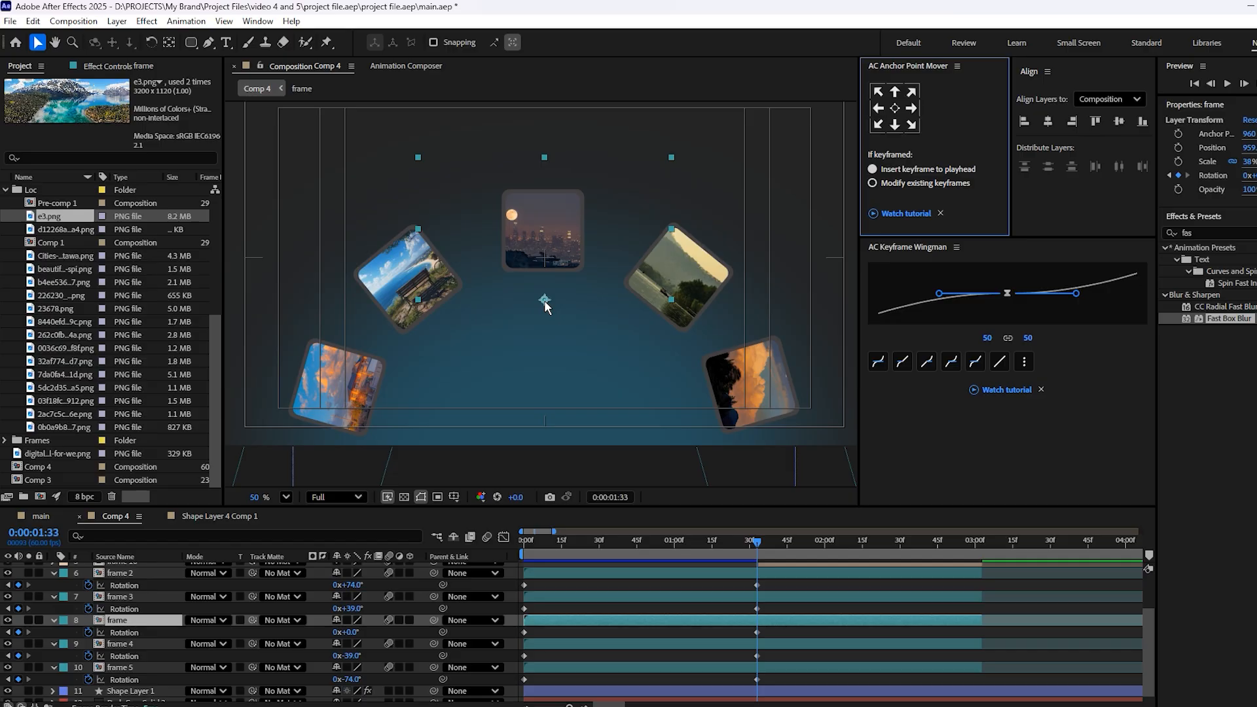
drag(544, 299, 544, 304)
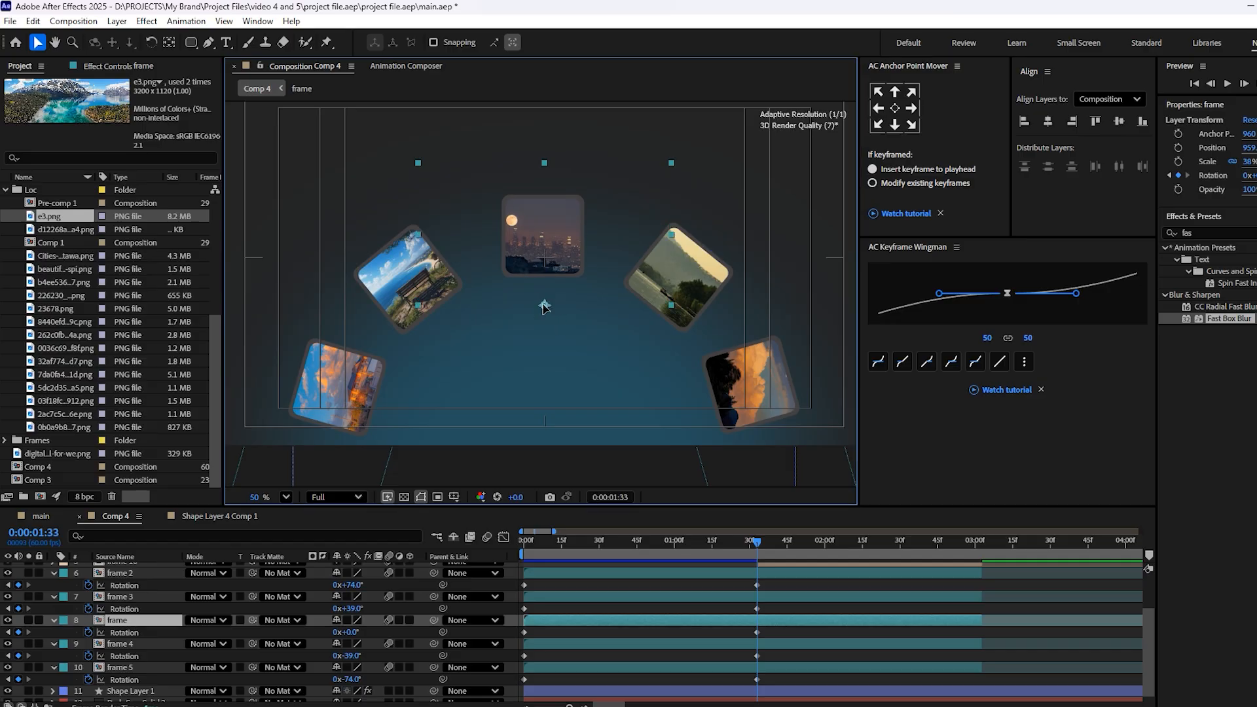
key(ctrl+z)
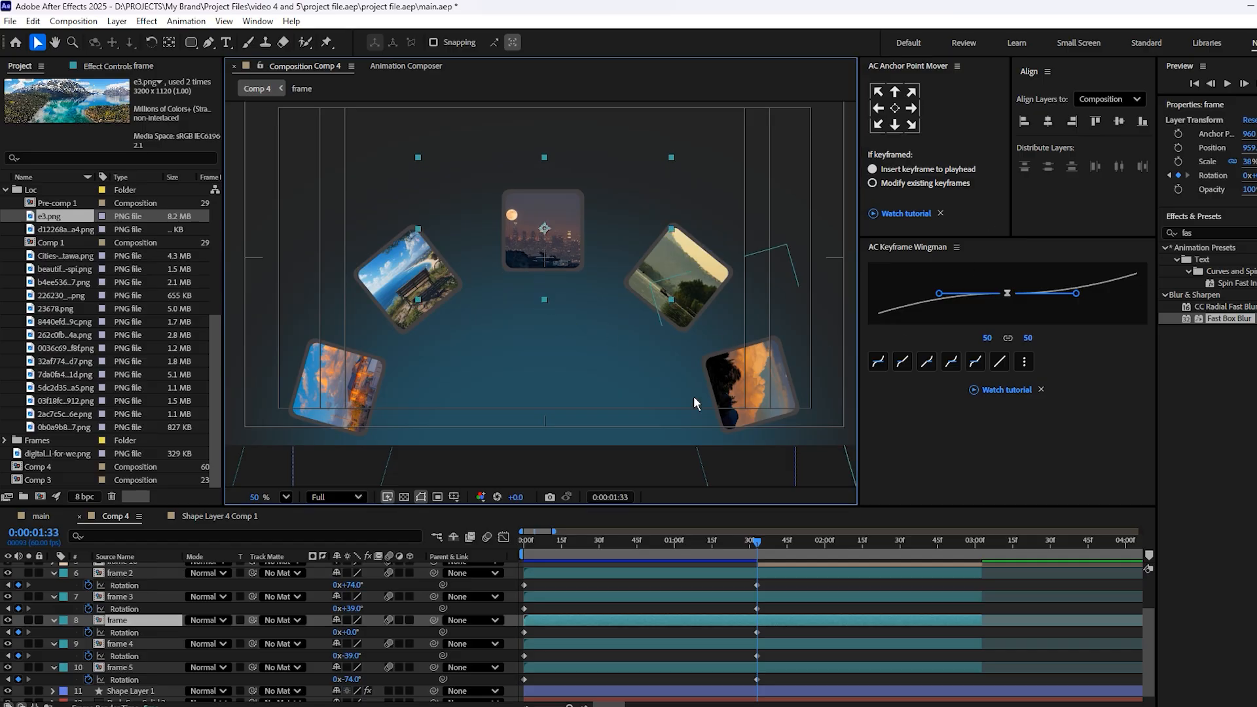
Try setting the anchor point of the layer named frame to 960, 1713 and its position to 959.9, 968.3.
key(a)
drag(364, 634, 465, 634)
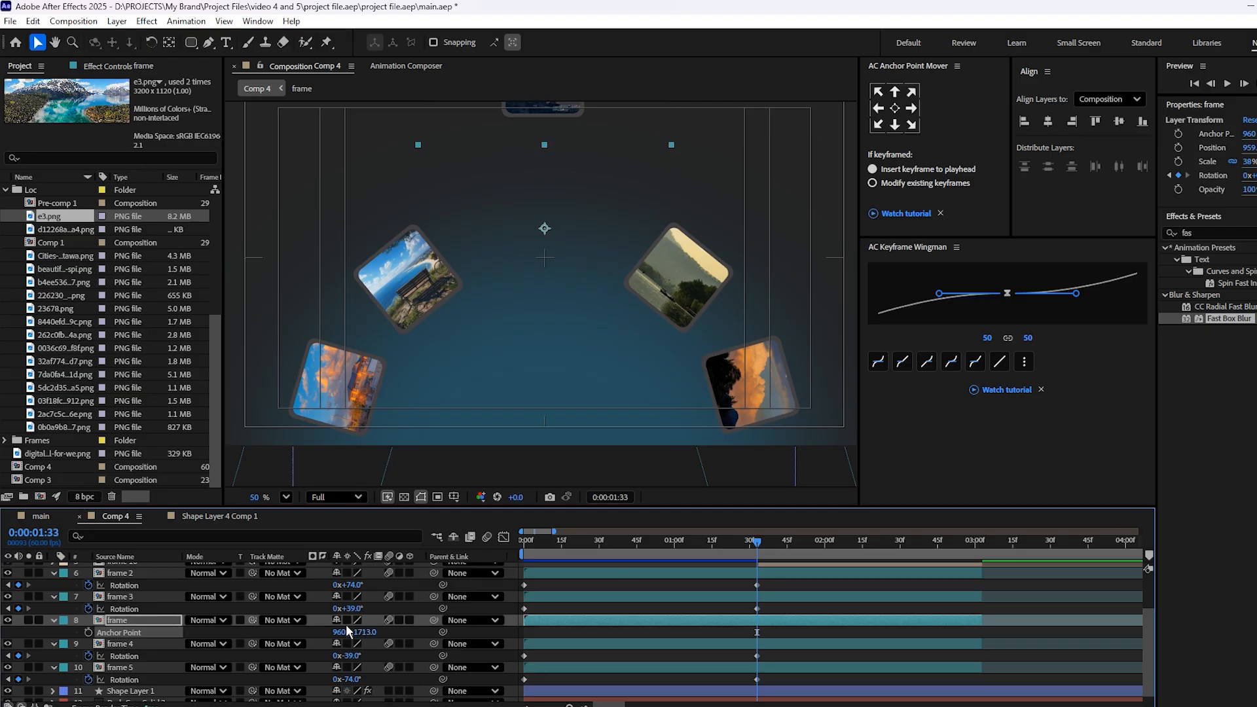
key(p)
drag(362, 632, 757, 596)
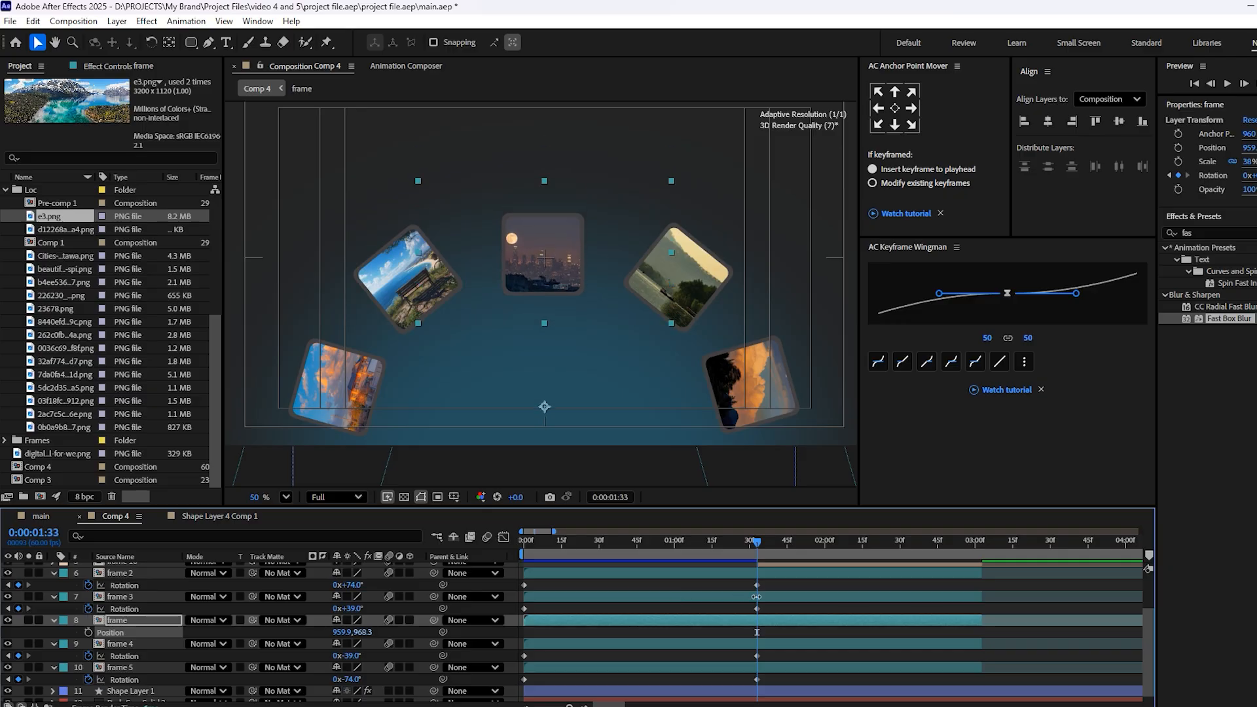
Try an anchor point of about 960, 2081 and a position of 959.9, 1085.3 on the frame layer, and undo the anchor and position changes.
key(a)
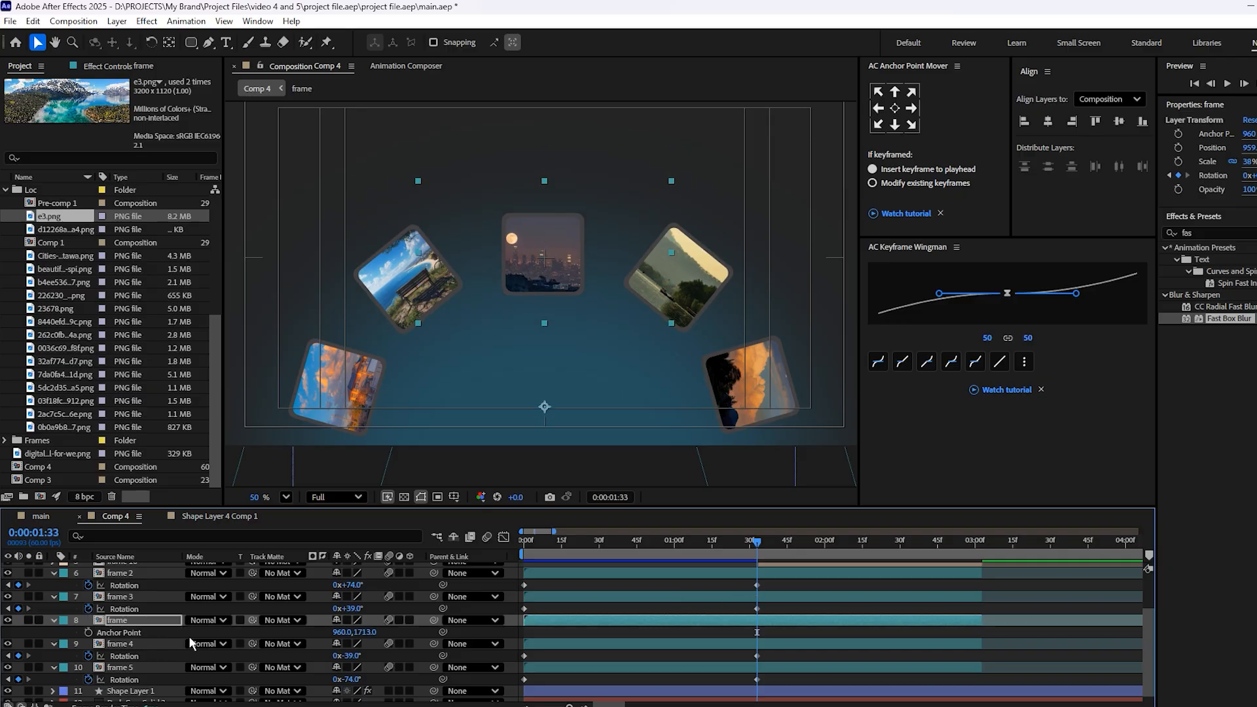
drag(353, 635, 637, 621)
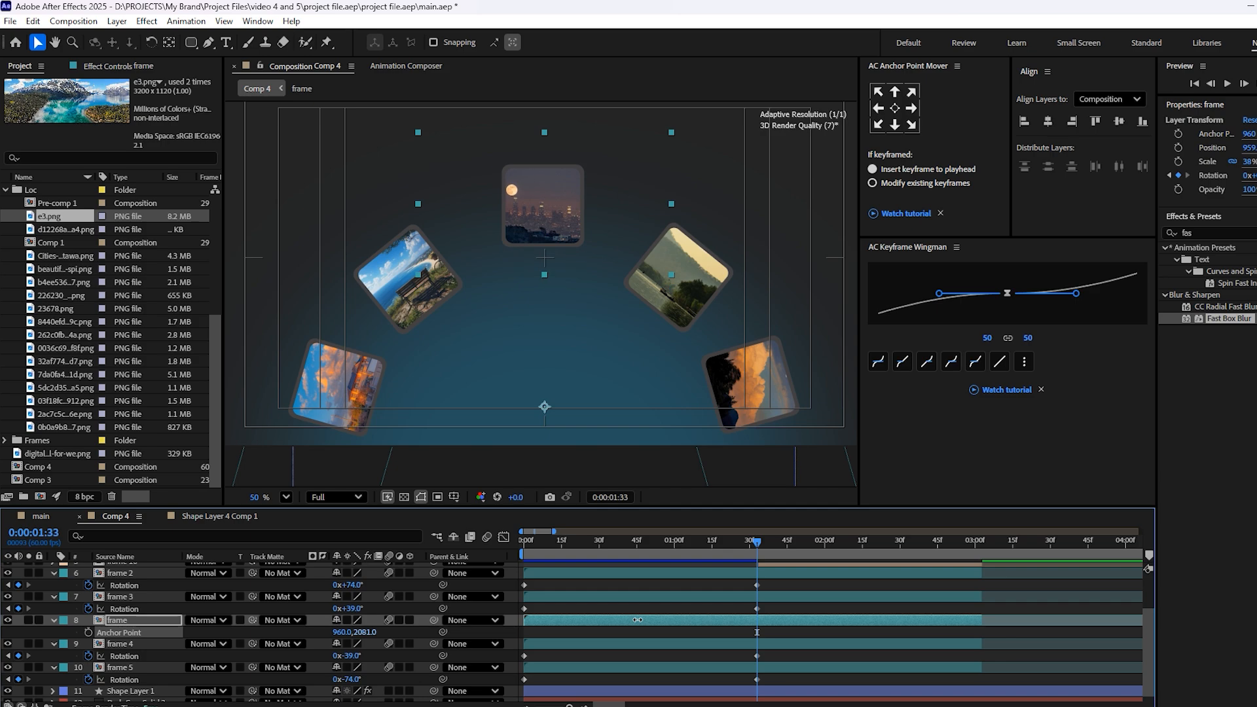
key(p)
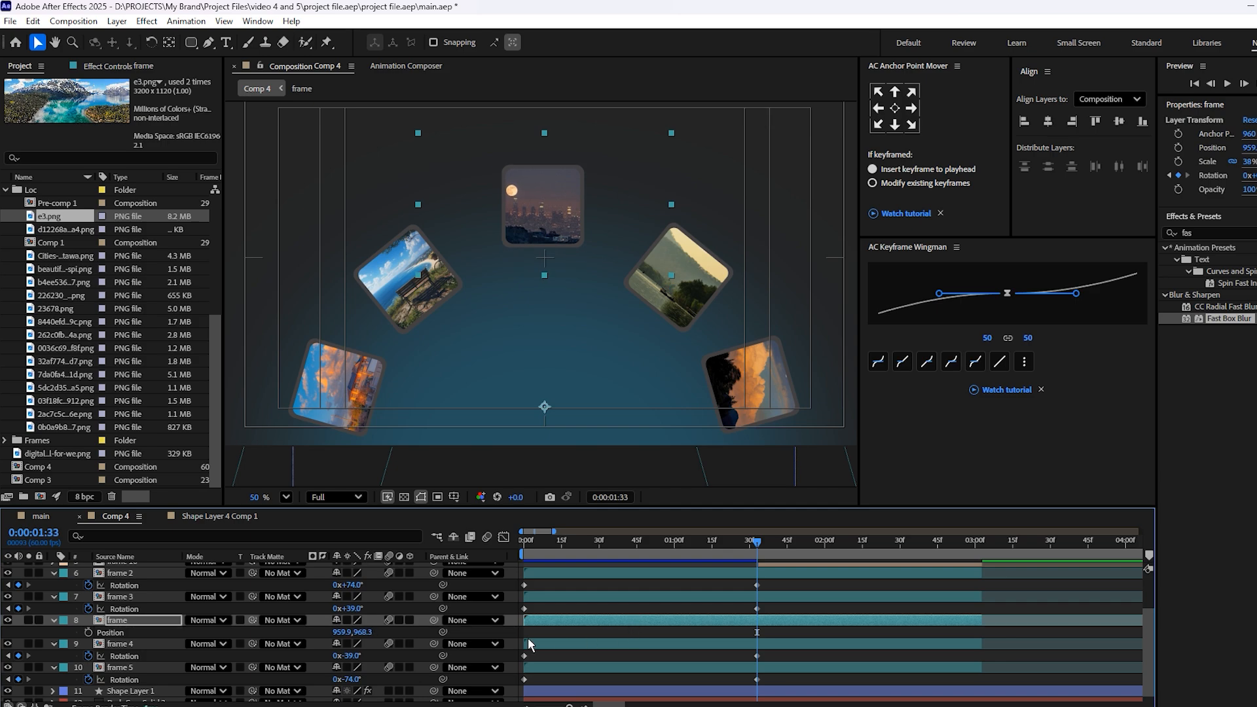
key(shift+Down)
key(shift+Down)
key(shift+Down)
key(shift+Down)
key(shift+Down)
key(shift+Down)
key(shift+Down)
key(shift+Down)
key(shift+Down)
key(shift+Down)
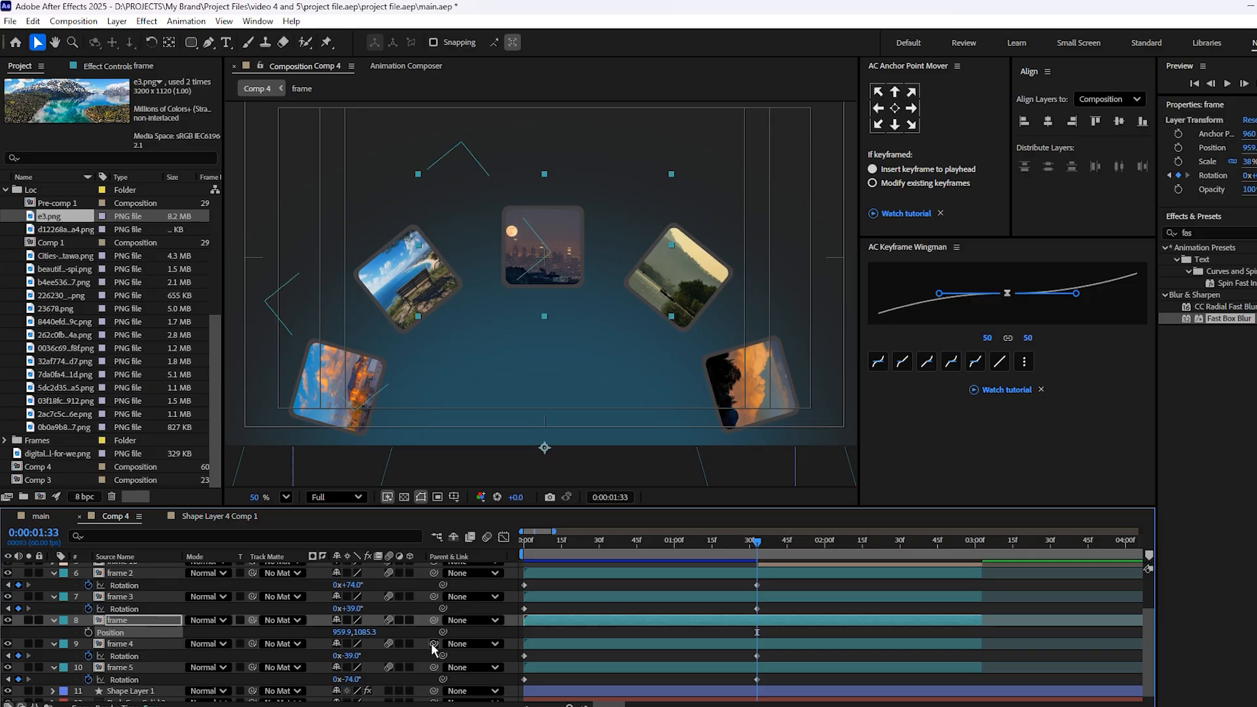
key(ctrl+z)
key(ctrl+z)
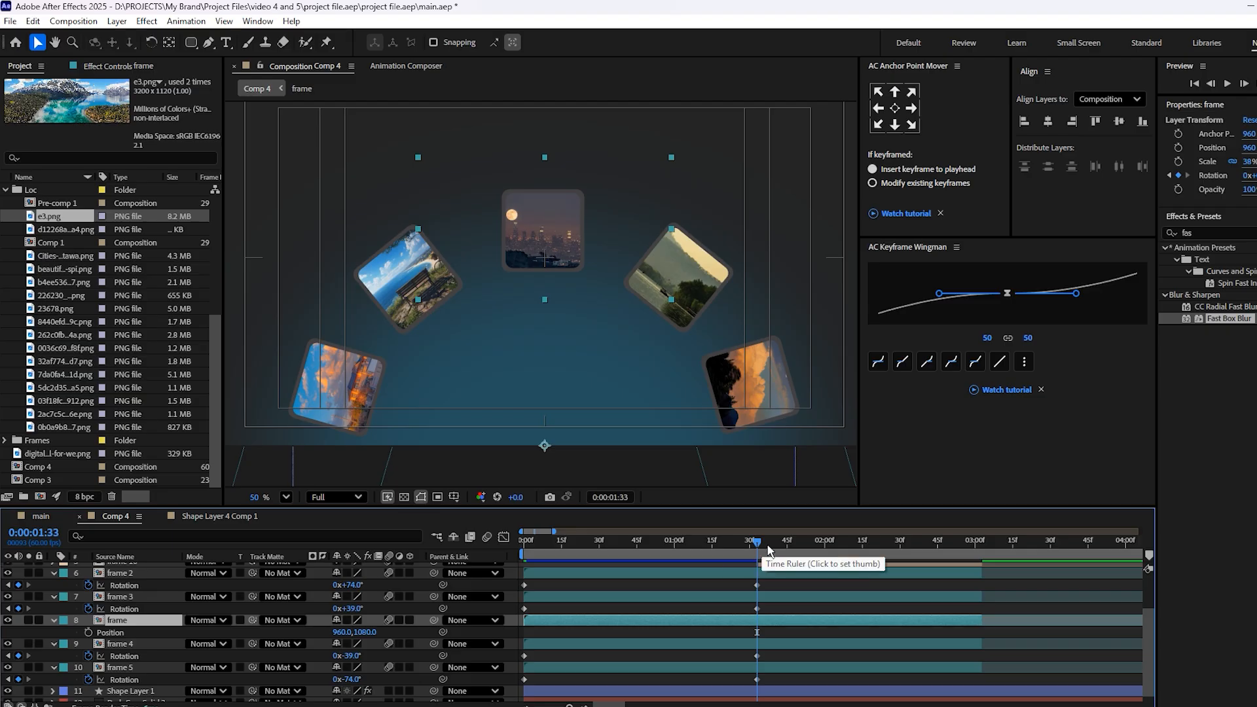
Apply Easy Ease to all rotation keyframes of the frame 2, frame 3, frame, frame 4 and frame 5 layers.
mouse_move(747, 548)
mouse_down()
mouse_move(603, 553)
mouse_move(759, 568)
mouse_up()
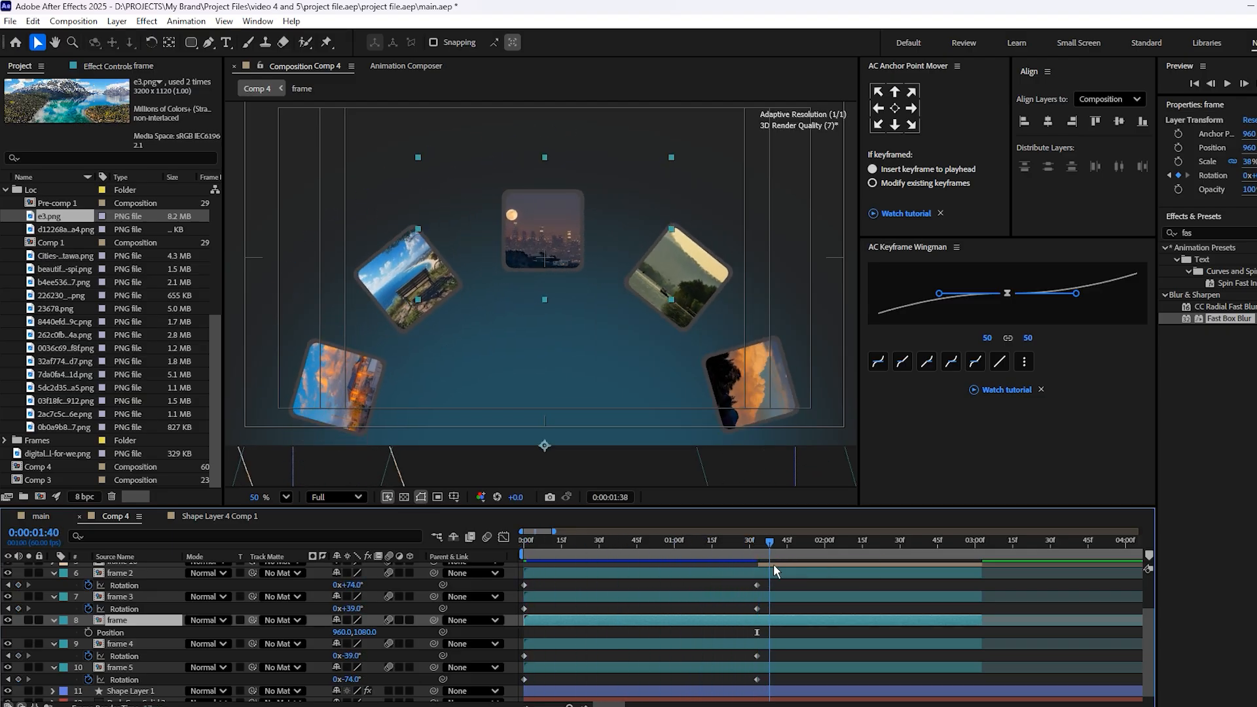
key(equal)
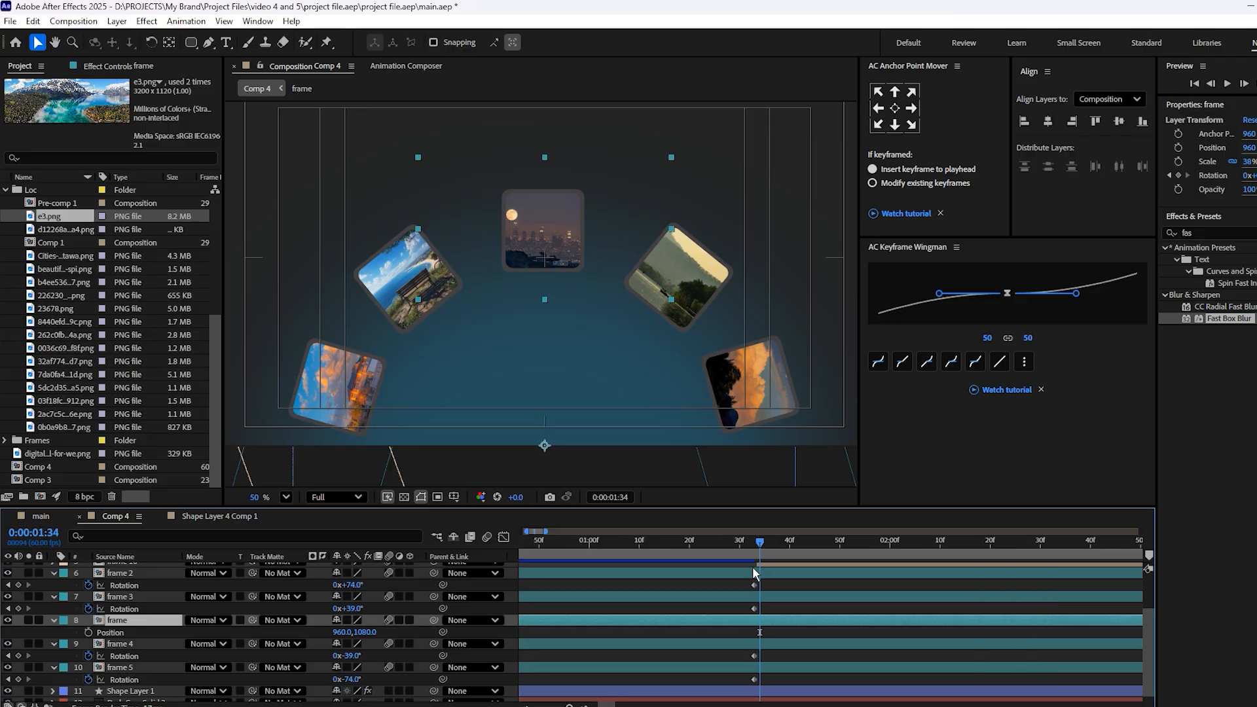
drag(746, 557, 532, 641)
key(u)
key(F9)
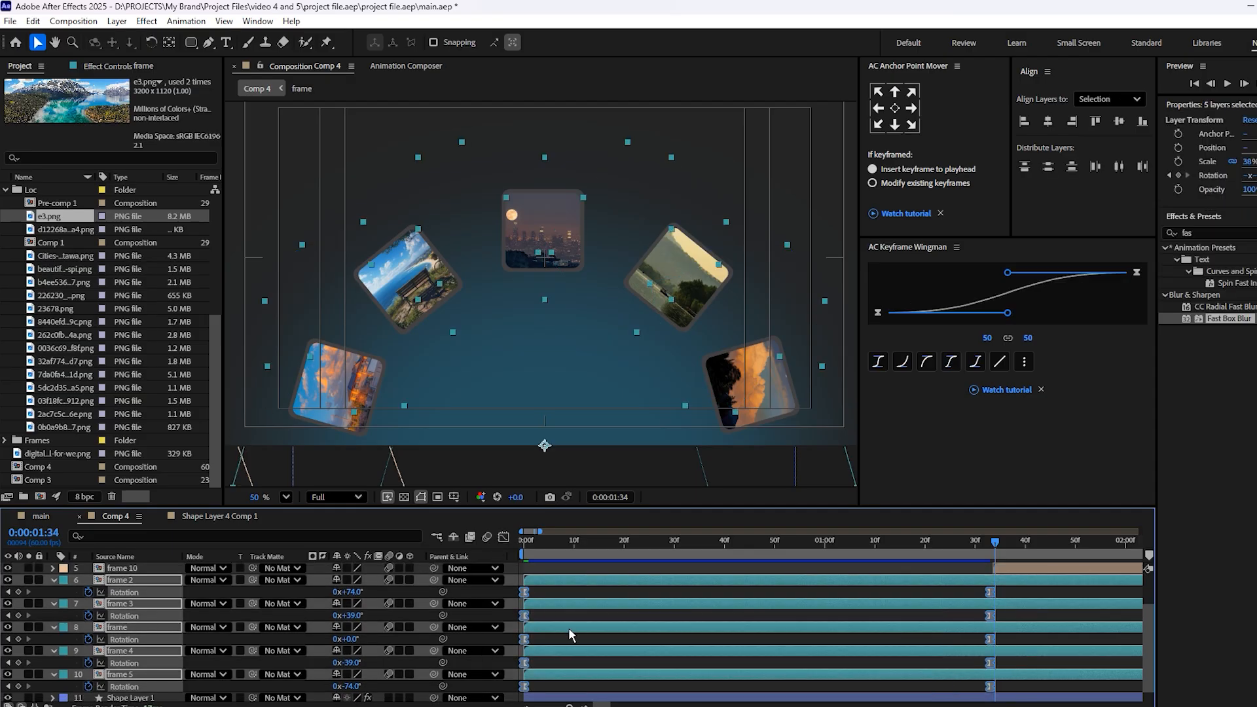
Lengthen the incoming speed-graph handle of the ending rotation keyframes back to about the 1:00 mark and preview the motion.
click(503, 537)
drag(914, 668, 861, 668)
click(584, 544)
key(space)
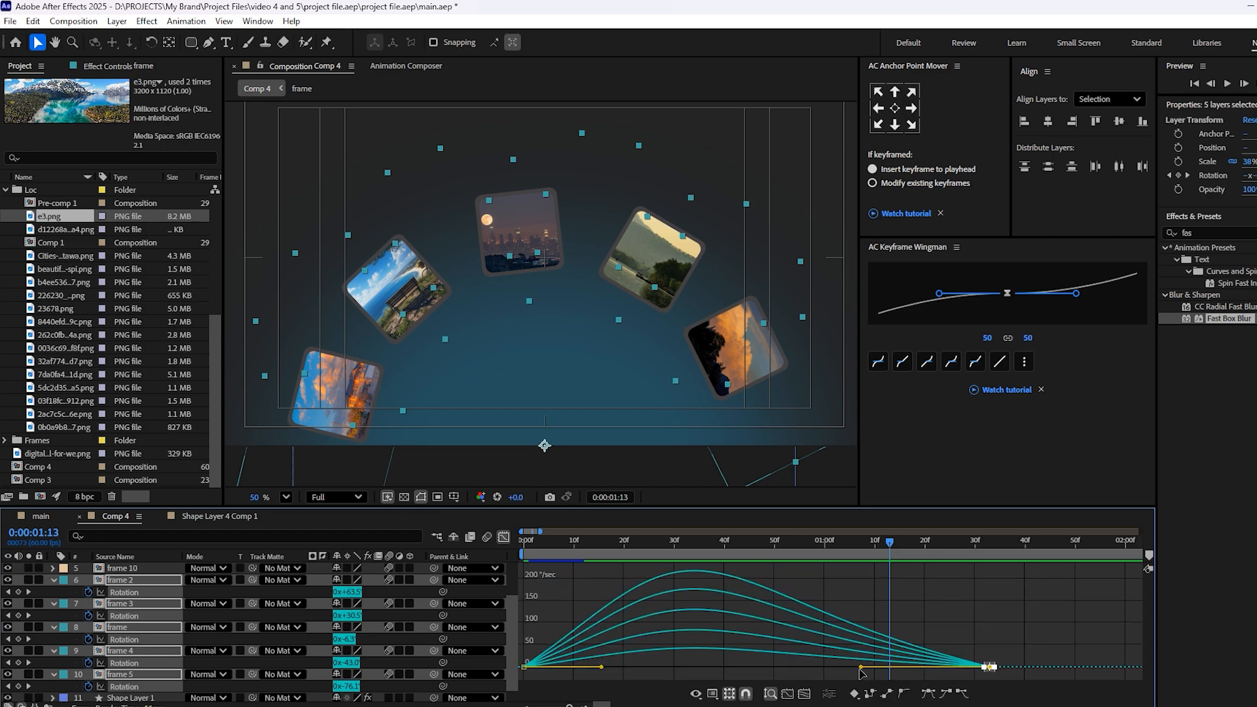
drag(859, 668, 824, 668)
drag(580, 542, 569, 536)
key(space)
Try shortening the outgoing speed handle of the starting rotation keyframes to about frame 10, preview it and undo the change.
drag(601, 668, 576, 664)
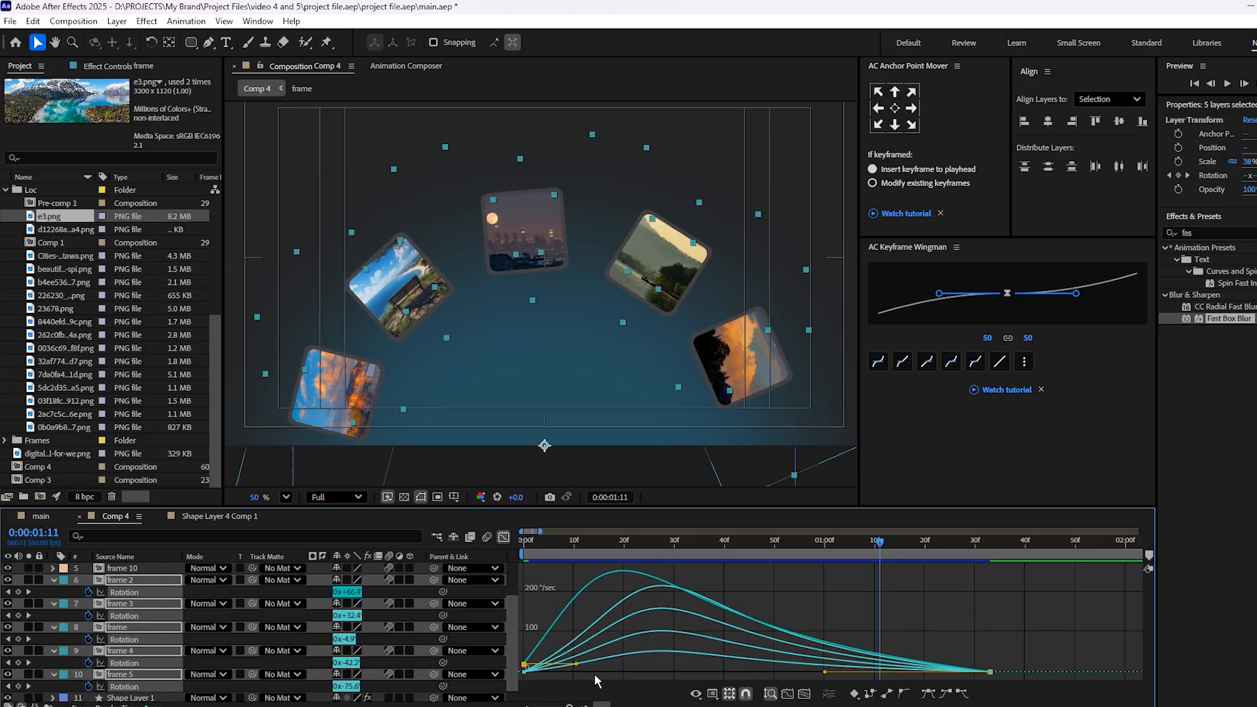
key(ctrl+z)
drag(601, 667, 574, 665)
click(536, 549)
key(space)
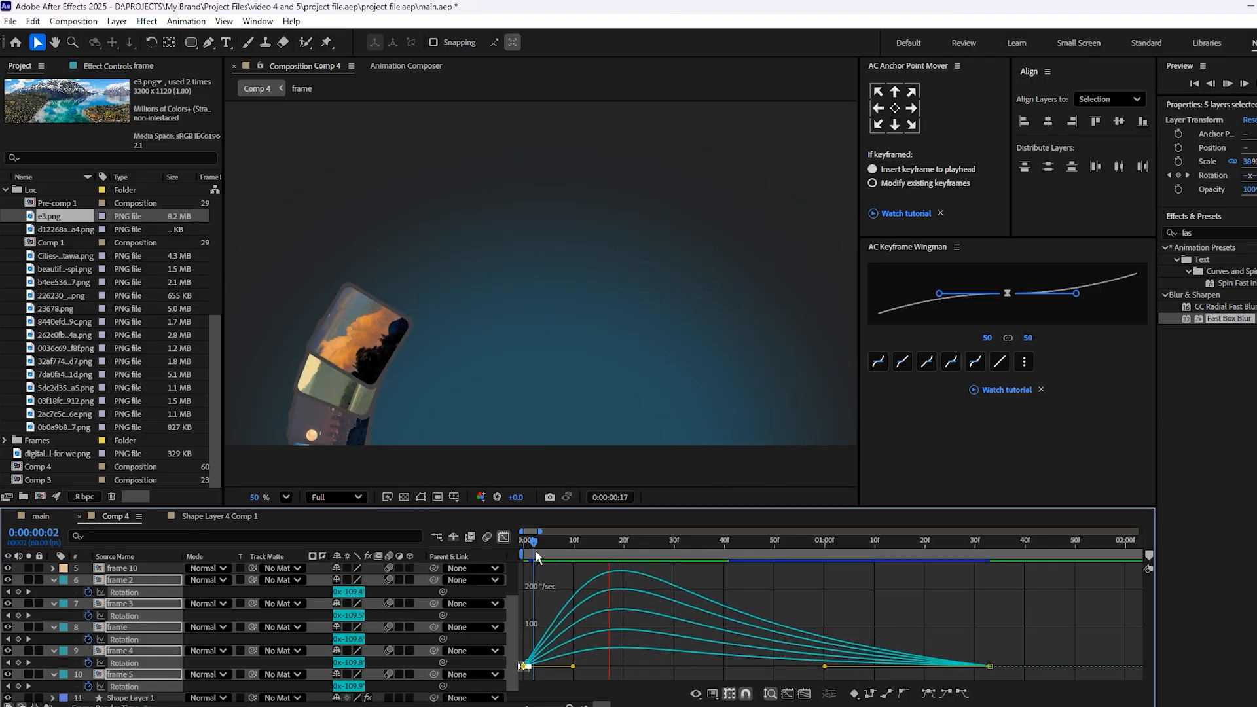
key(space)
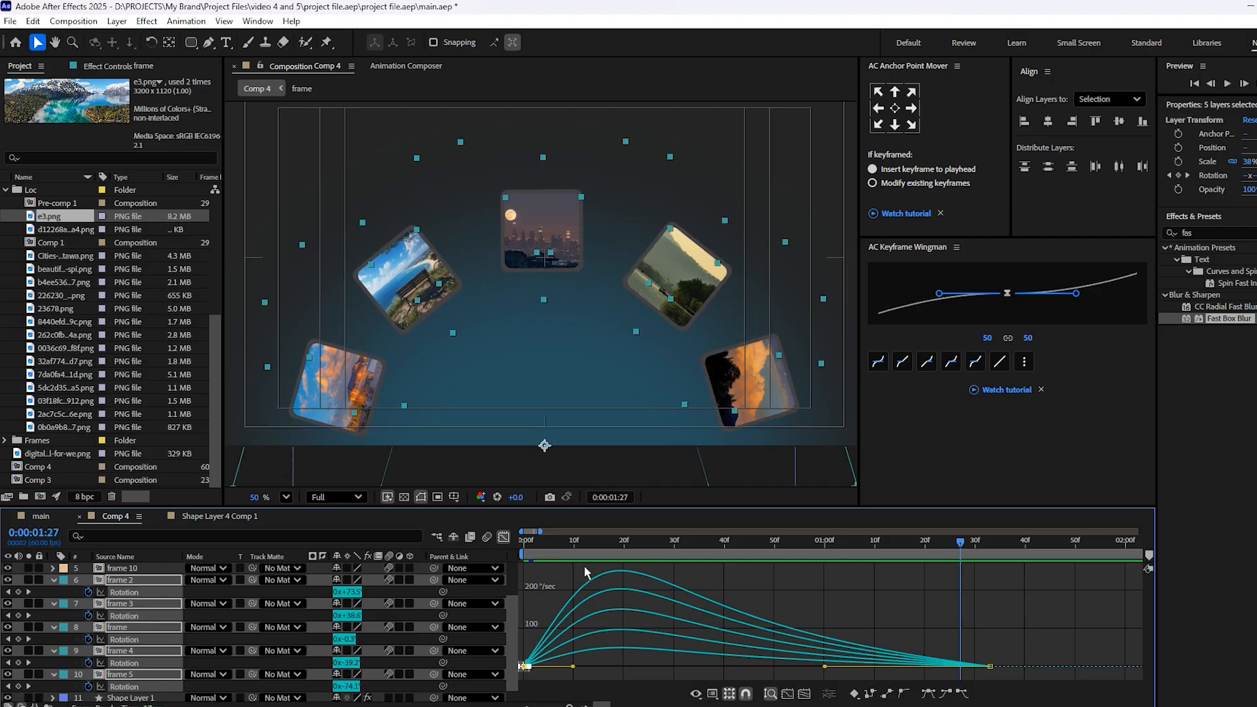
key(ctrl+z)
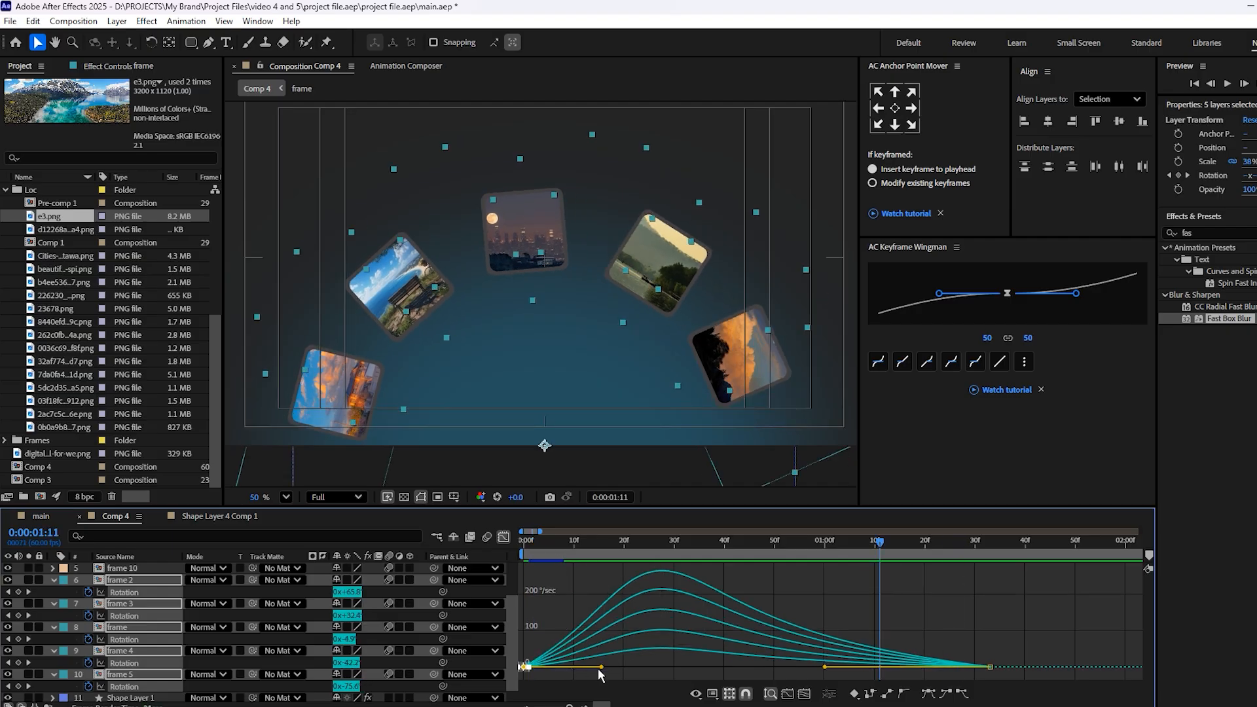
Extend the outgoing speed handle of the starting rotation keyframes to about frame 24, preview the result, save the project and leave the graph view.
drag(601, 667, 645, 666)
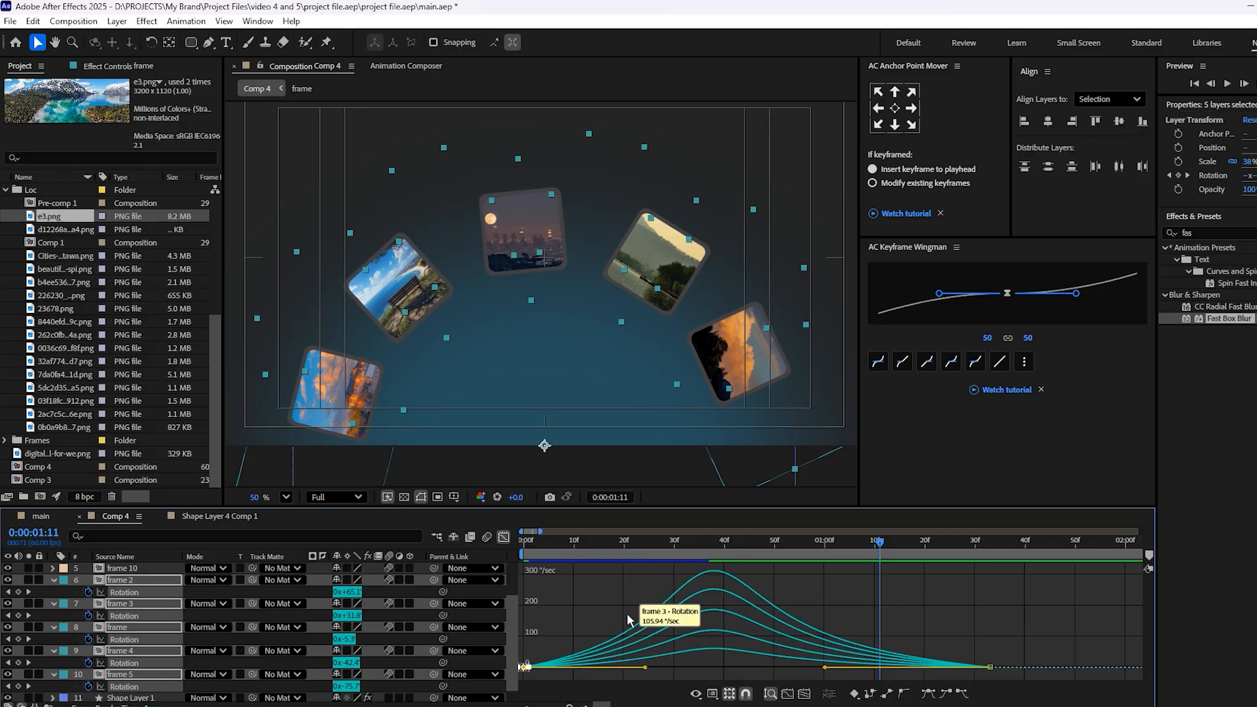
click(584, 545)
key(space)
key(space)
key(space)
key(ctrl+s)
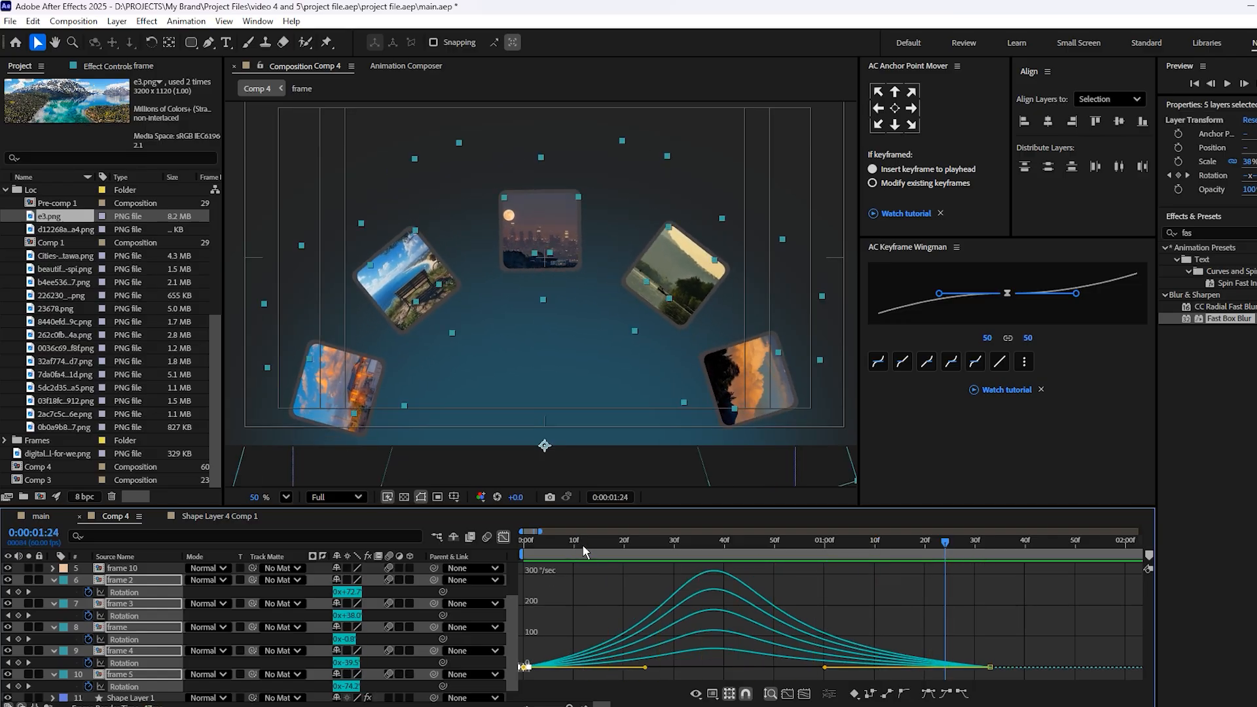
click(503, 538)
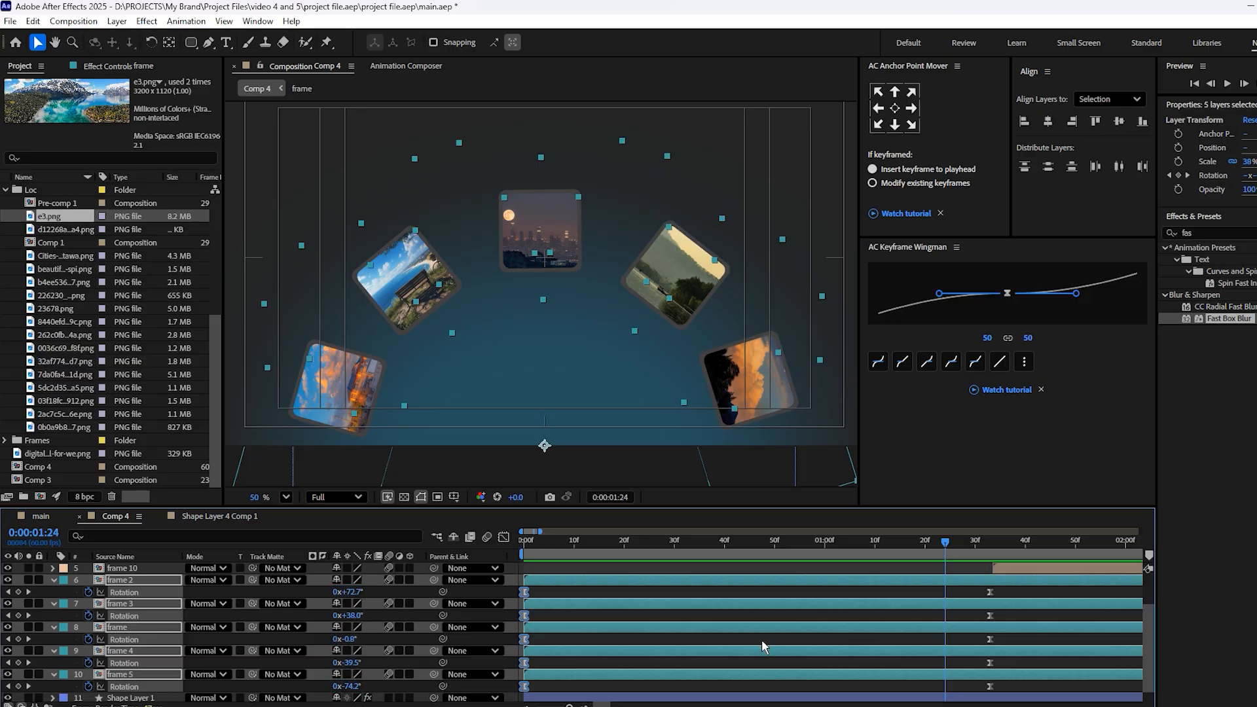
Copy the five frame layers' rotation keyframes from 0:00:01:33 to 0:00:01:34.
key(minus)
drag(865, 548, 875, 551)
key(equal)
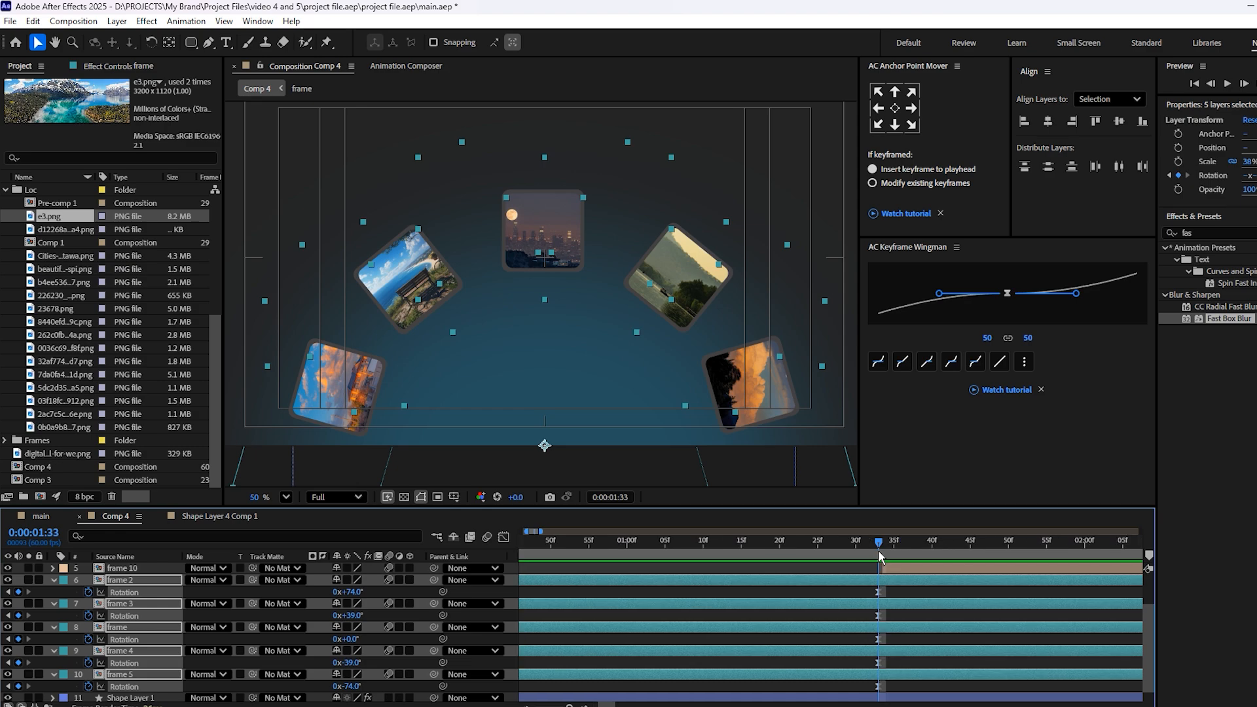
drag(878, 553, 888, 553)
drag(873, 599, 738, 603)
key(v)
key(v)
drag(755, 678, 749, 643)
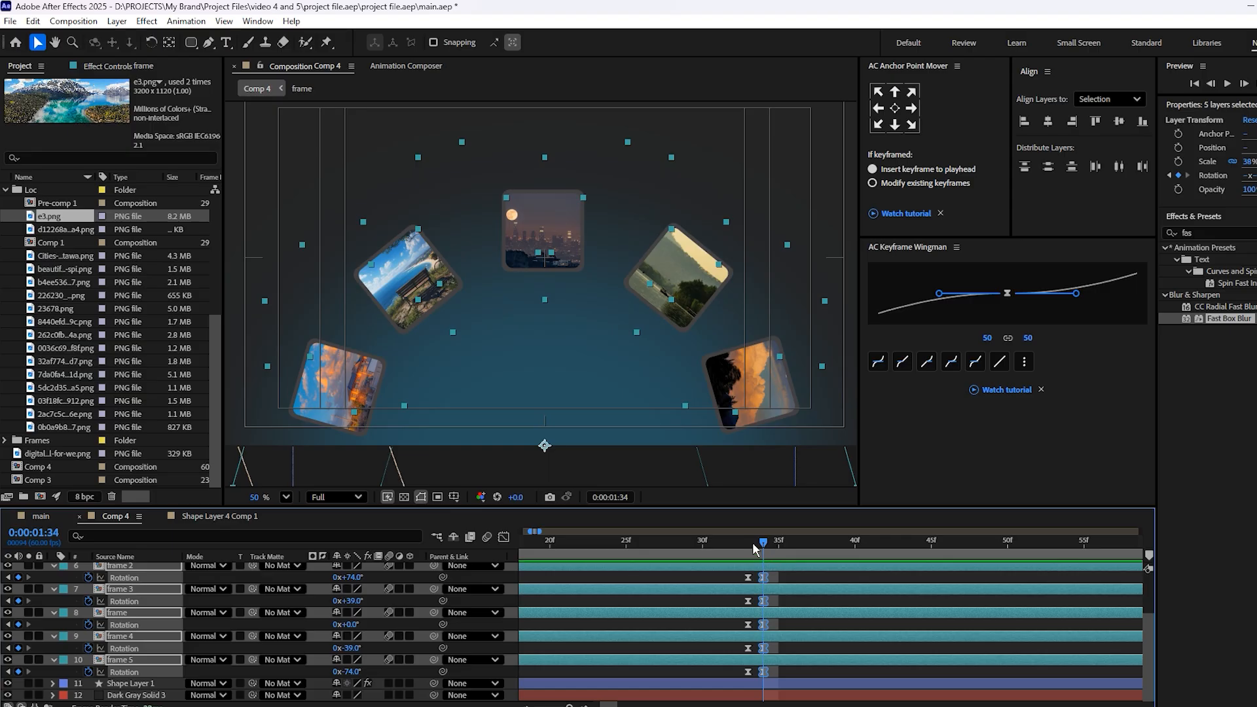
key(alt+Right)
scroll(766, 617, down, 3)
drag(766, 617, 729, 622)
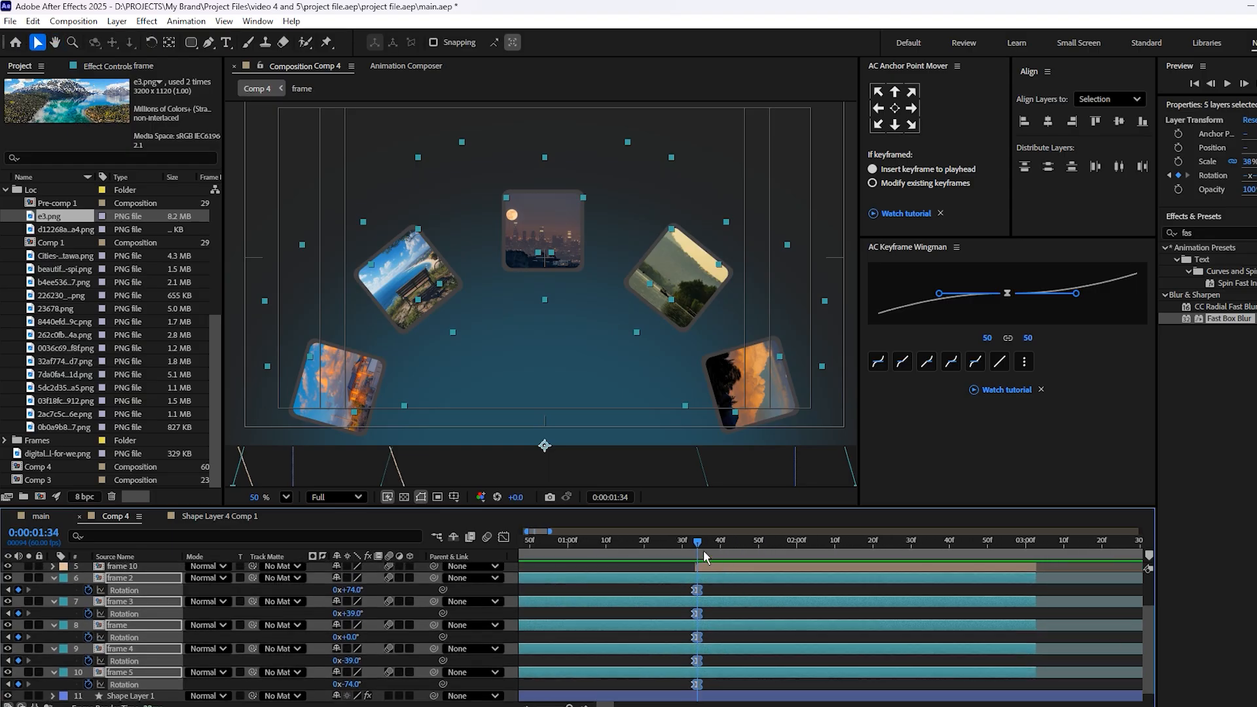
scroll(758, 603, up, 3)
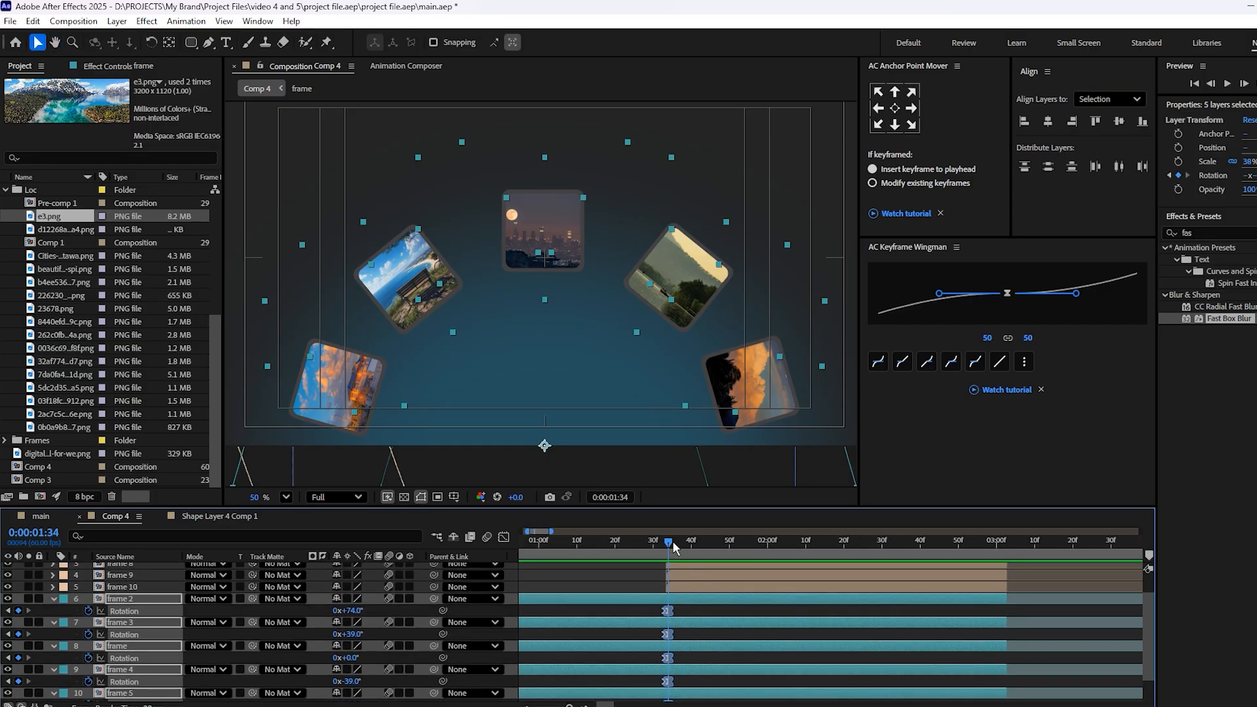
scroll(502, 481, down, 2)
Move the current time to 0:00:03:03, the end of the five frame layers.
drag(459, 485, 412, 342)
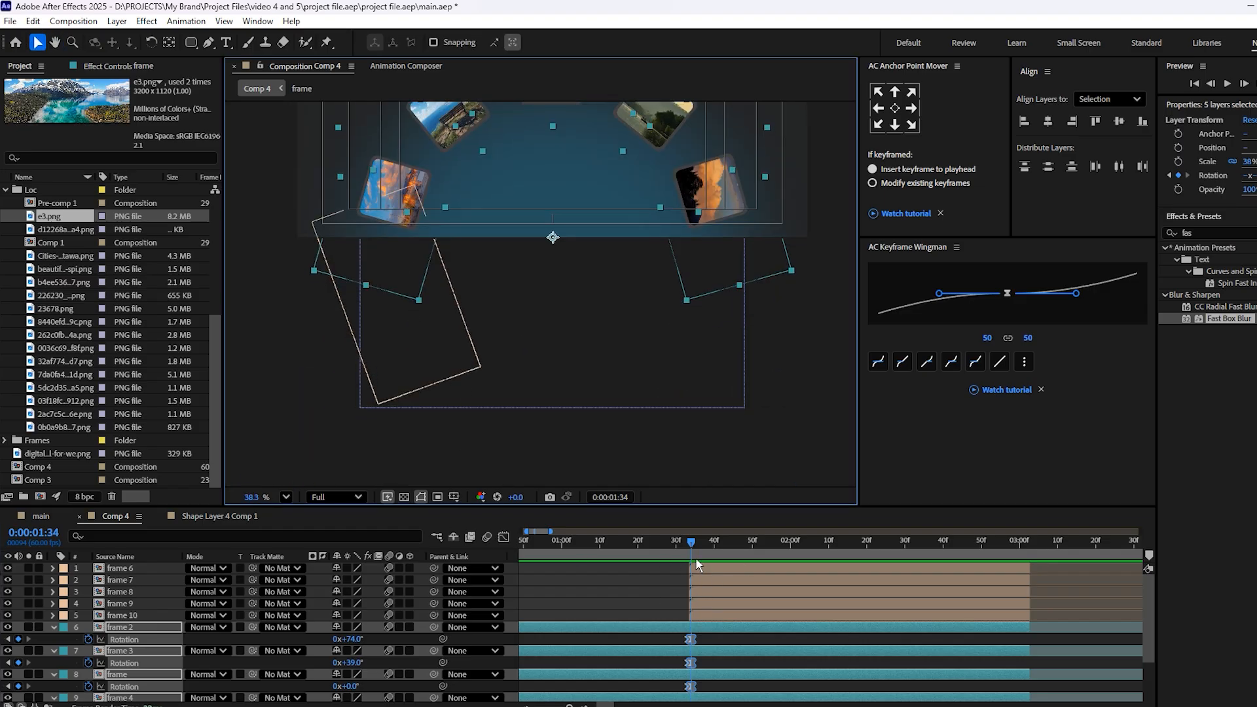
drag(694, 541, 955, 544)
drag(985, 599, 1029, 619)
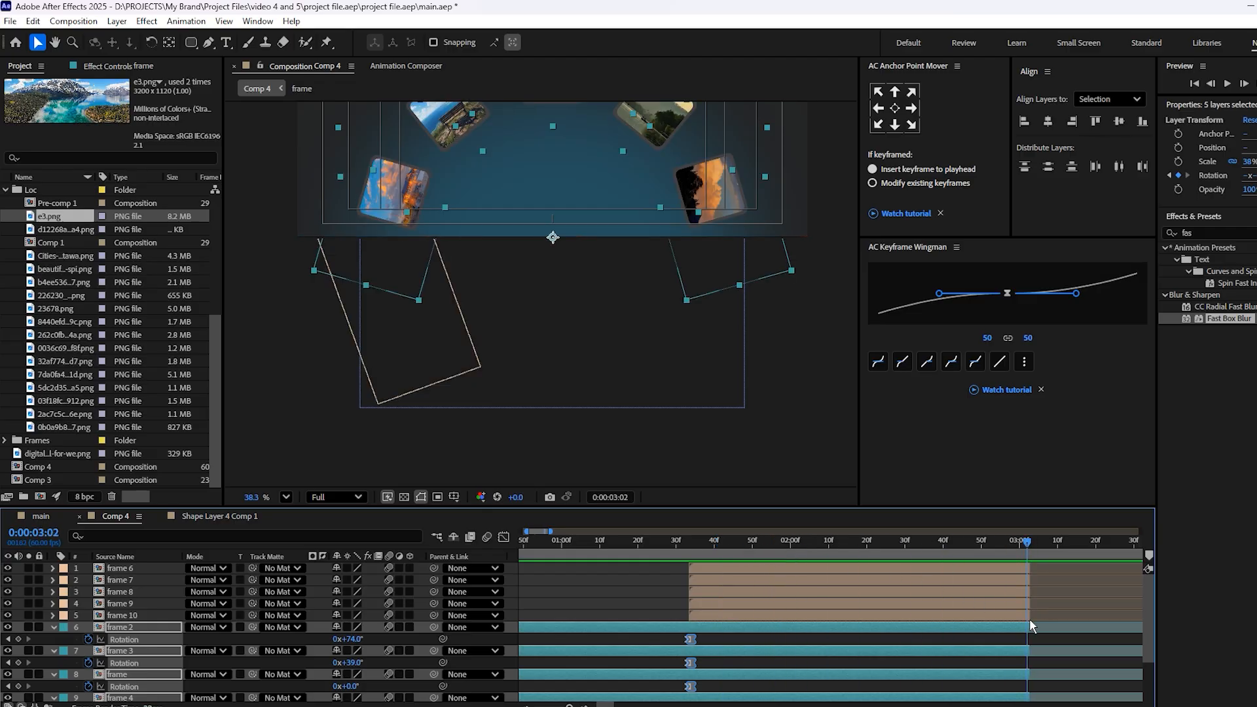
scroll(584, 338, down, 1)
scroll(585, 337, down, 1)
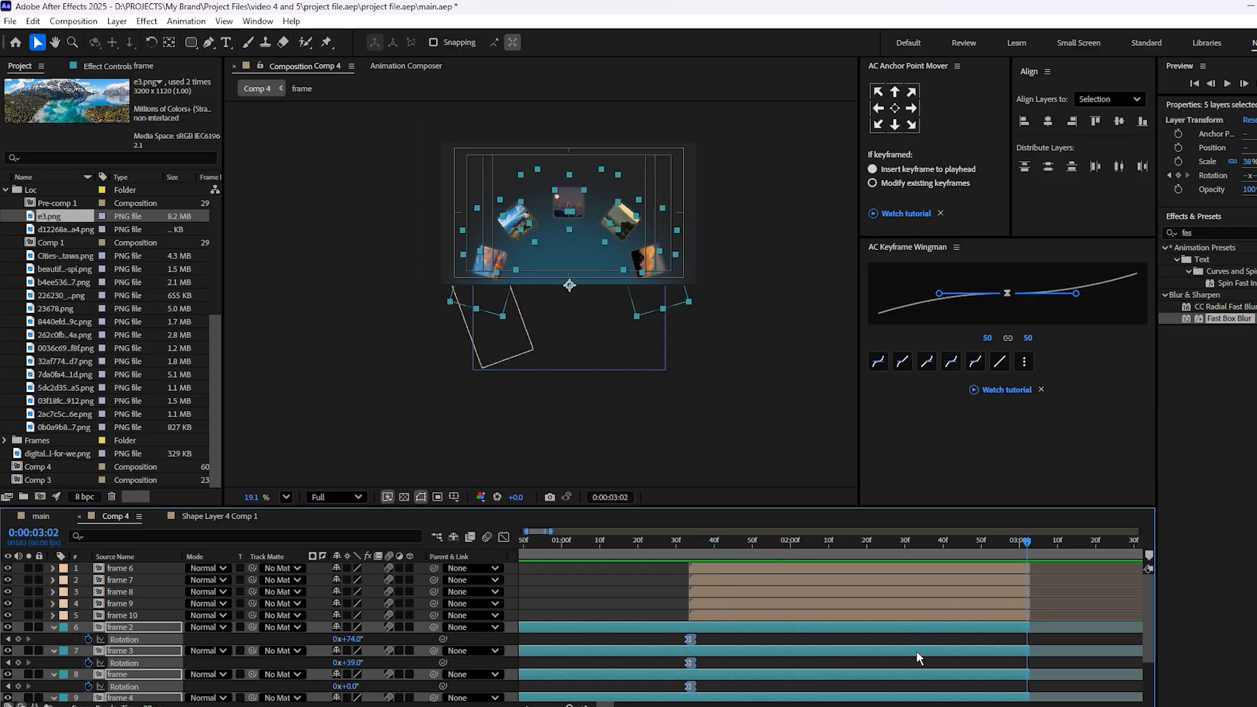
scroll(910, 648, down, 3)
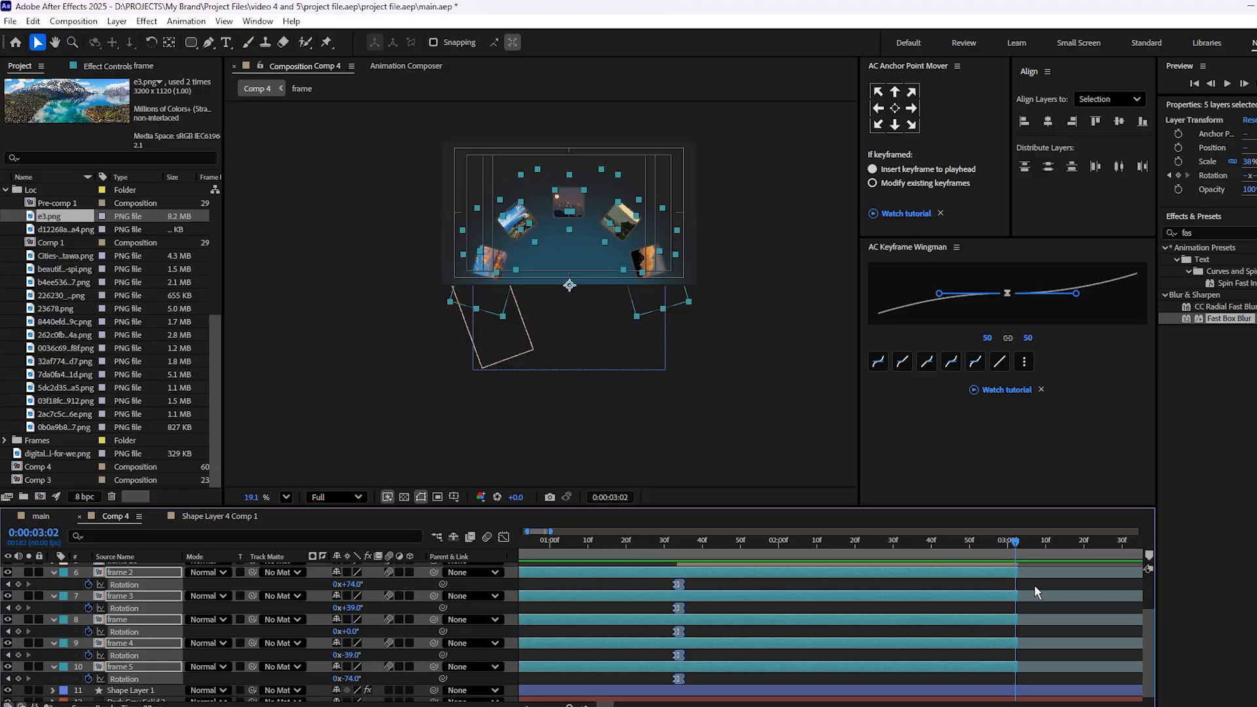
scroll(1012, 599, up, 2)
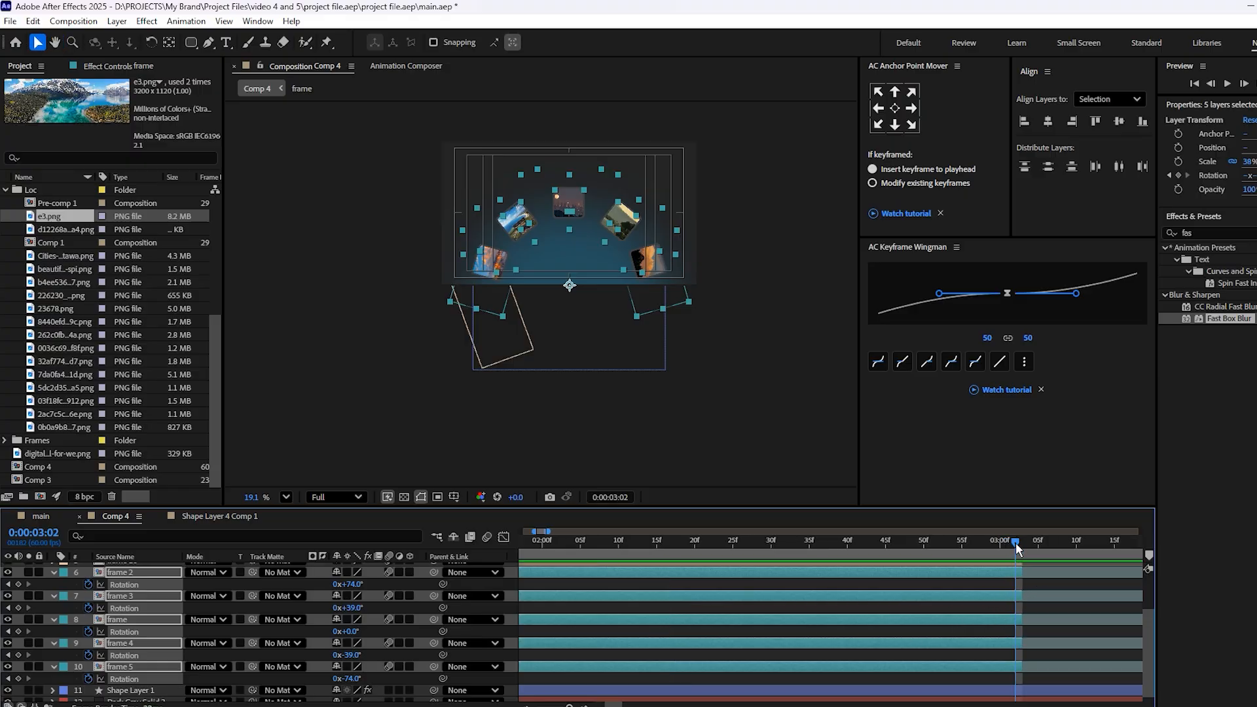
drag(1015, 544, 1023, 562)
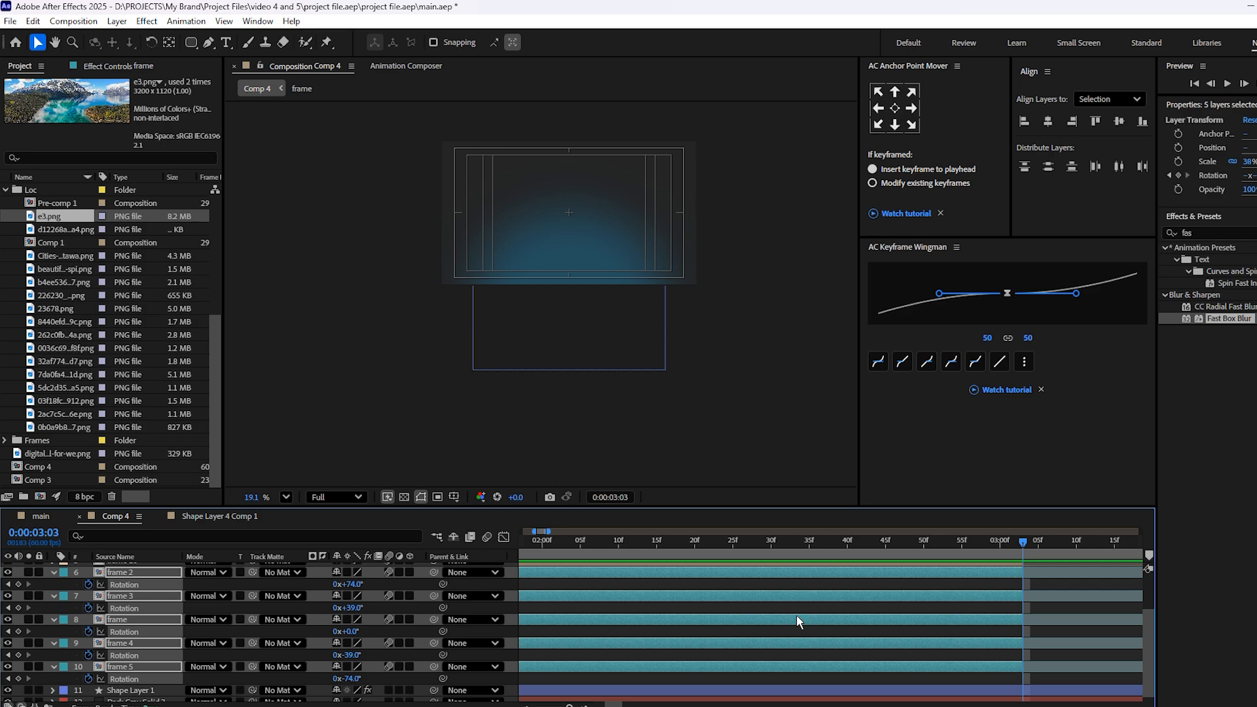
Try a rotation of 0° on the five frame layers at 0:00:03:03.
click(350, 585)
text(0)
key(Return)
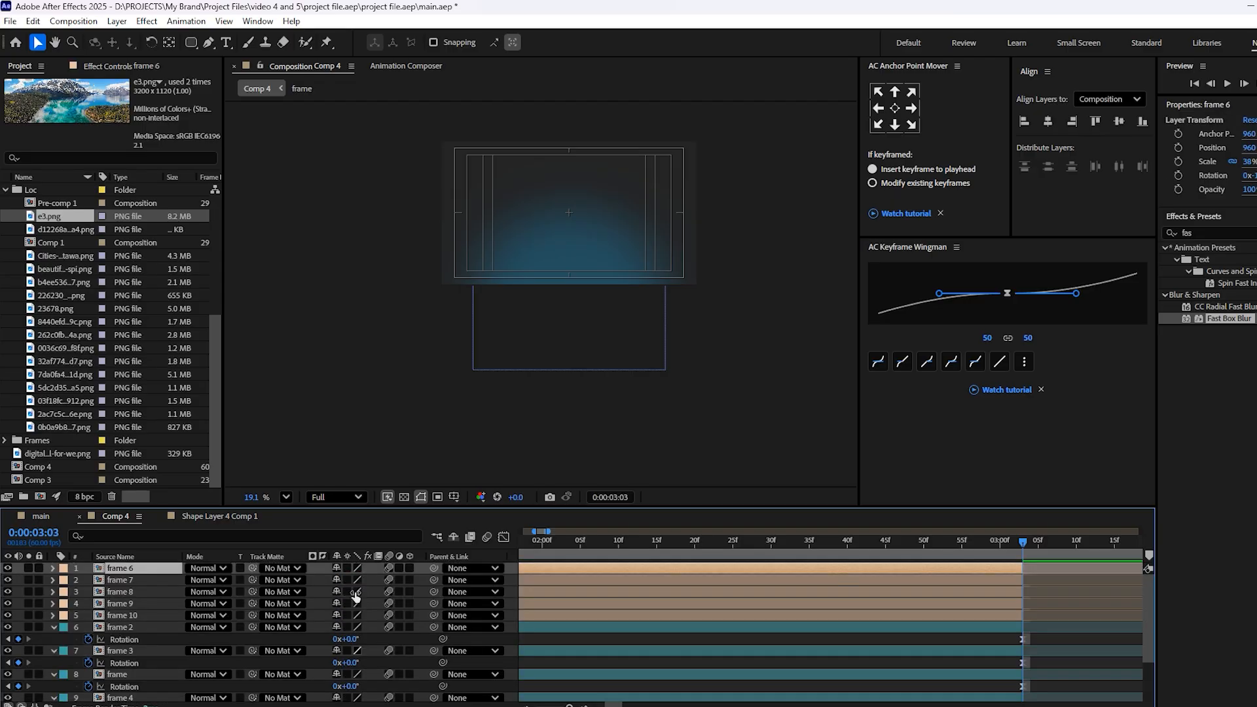
key(ctrl+Down)
Set the rotation of the frame 2, frame 3, frame, frame 4 and frame 5 layers to 110° at 0:00:03:03.
click(938, 671)
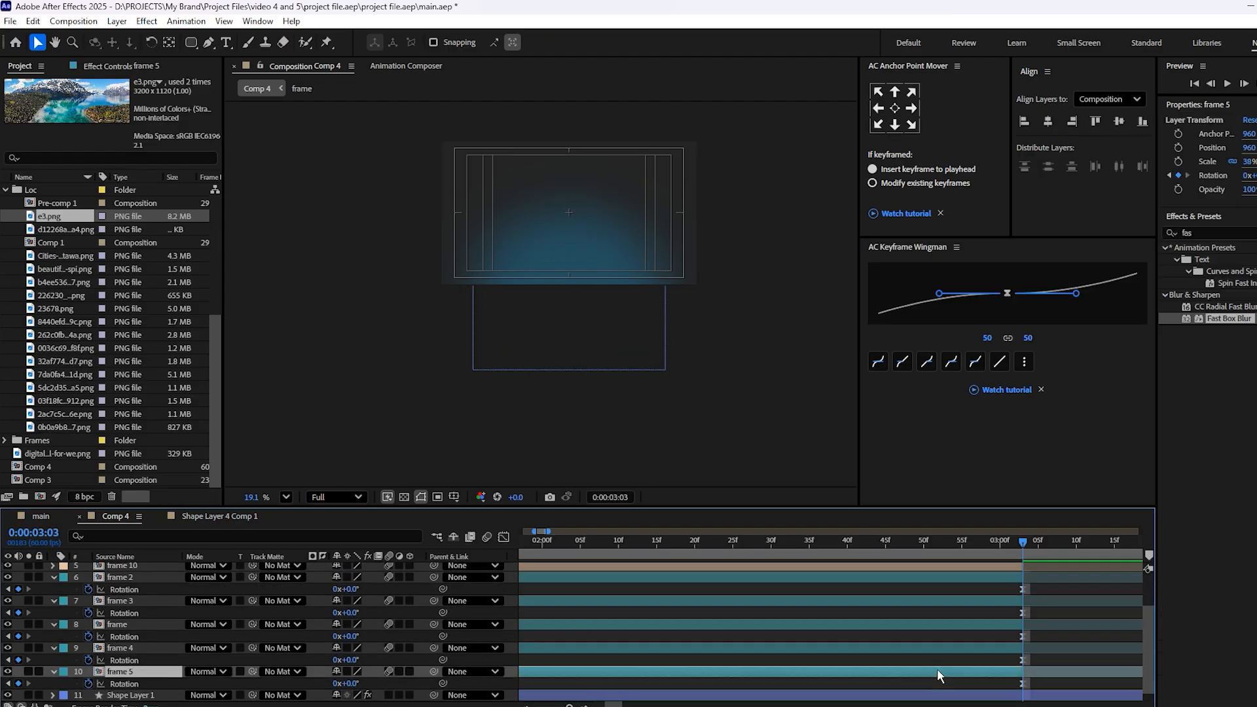
shift+click(1005, 579)
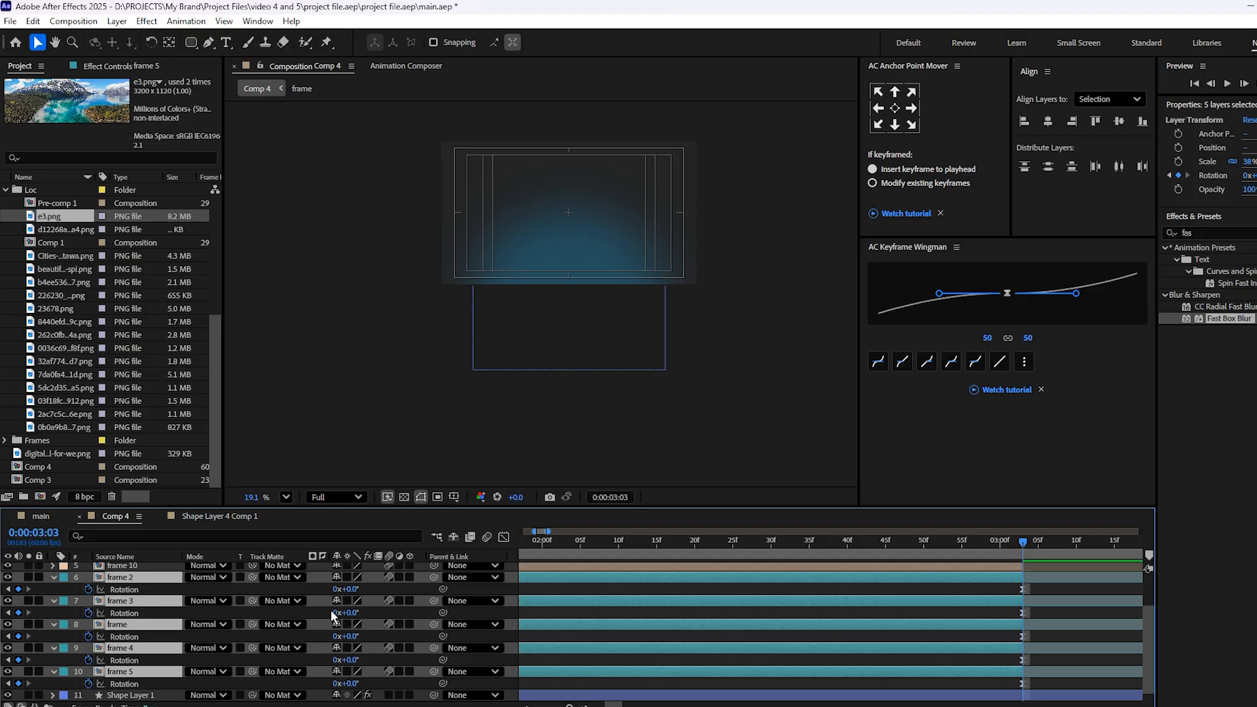
click(354, 589)
text(110)
key(Return)
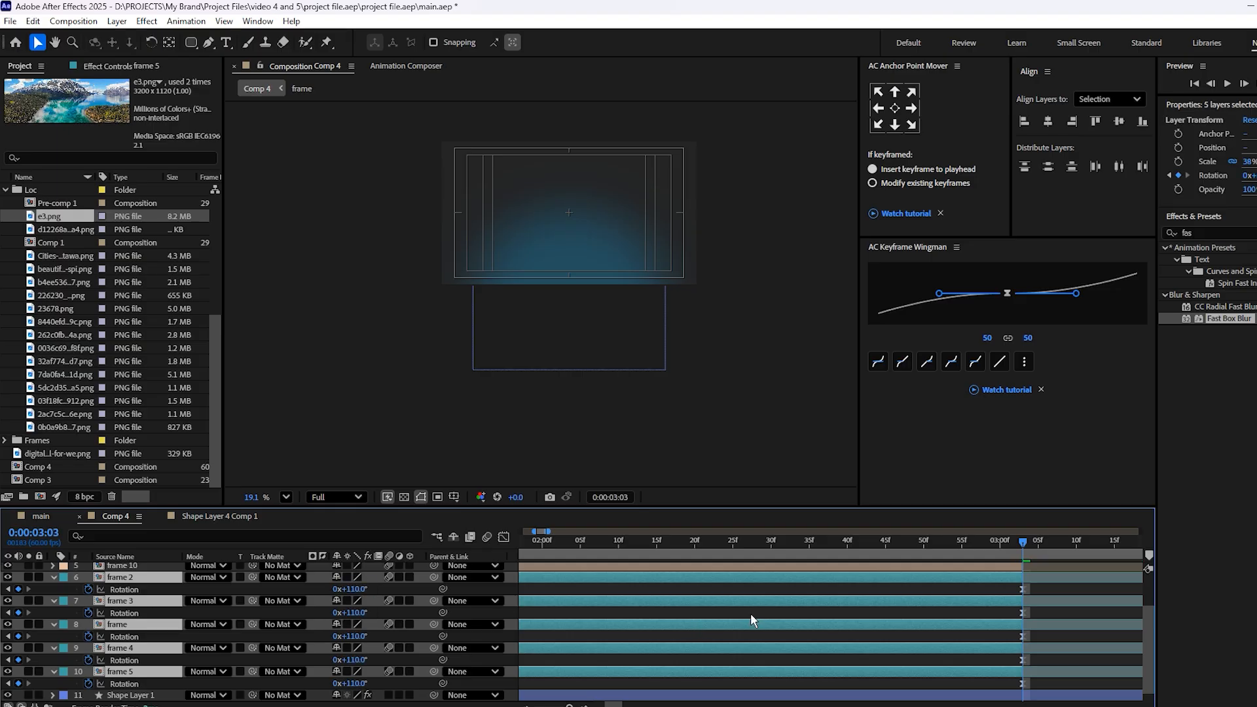
Scrub through the exit rotation of the five frames and check their keyframes between 0:00:01:33 and 0:00:03:03.
drag(1008, 542, 535, 549)
scroll(773, 608, down, 5)
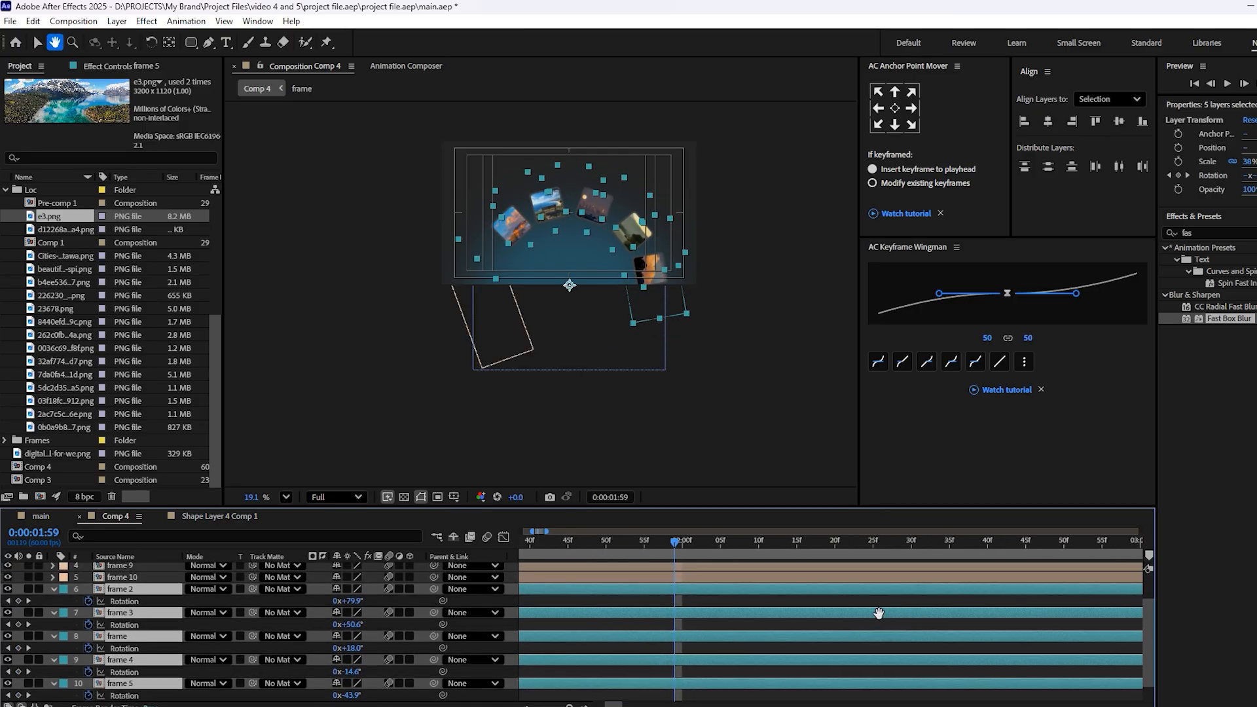
scroll(809, 620, up, 3)
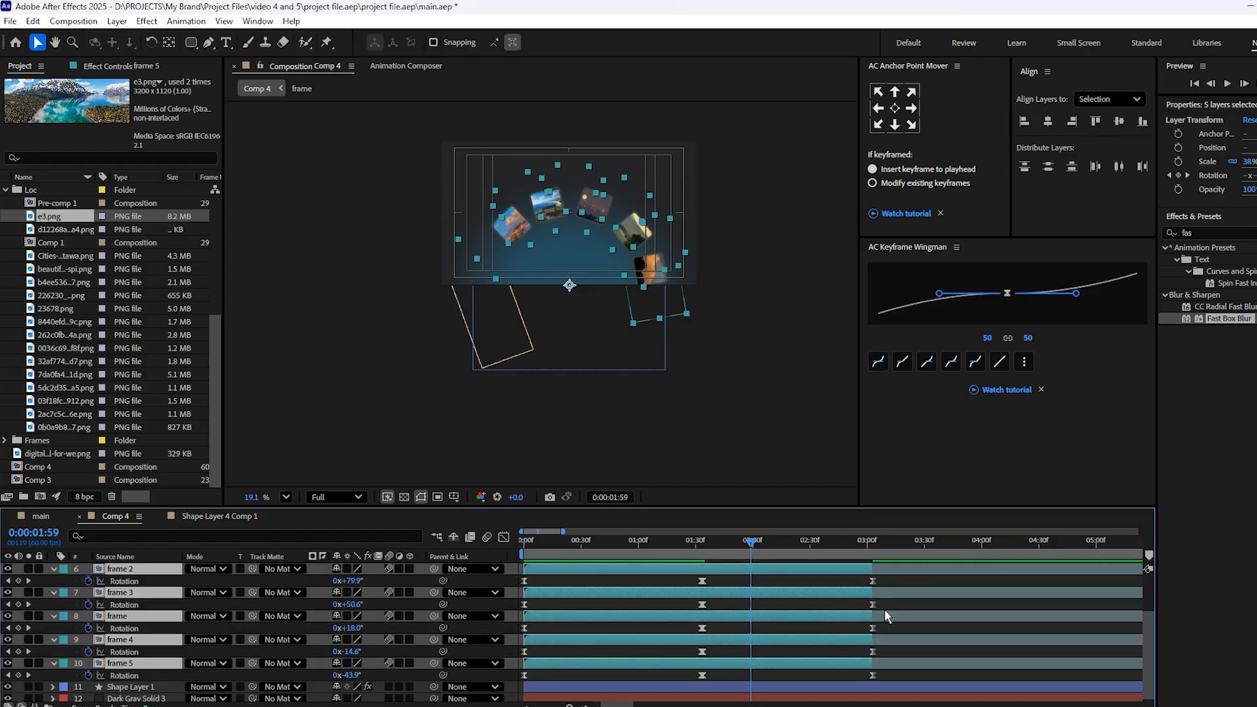
drag(831, 542, 760, 558)
key(k)
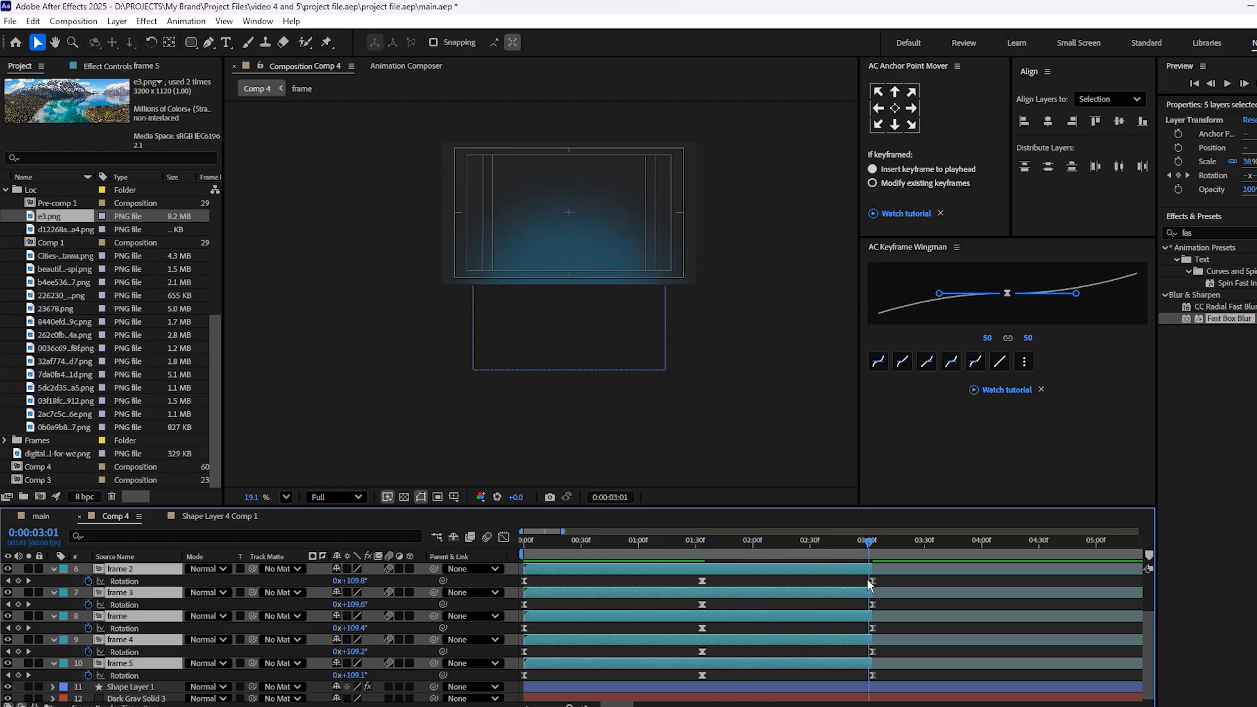
key(j)
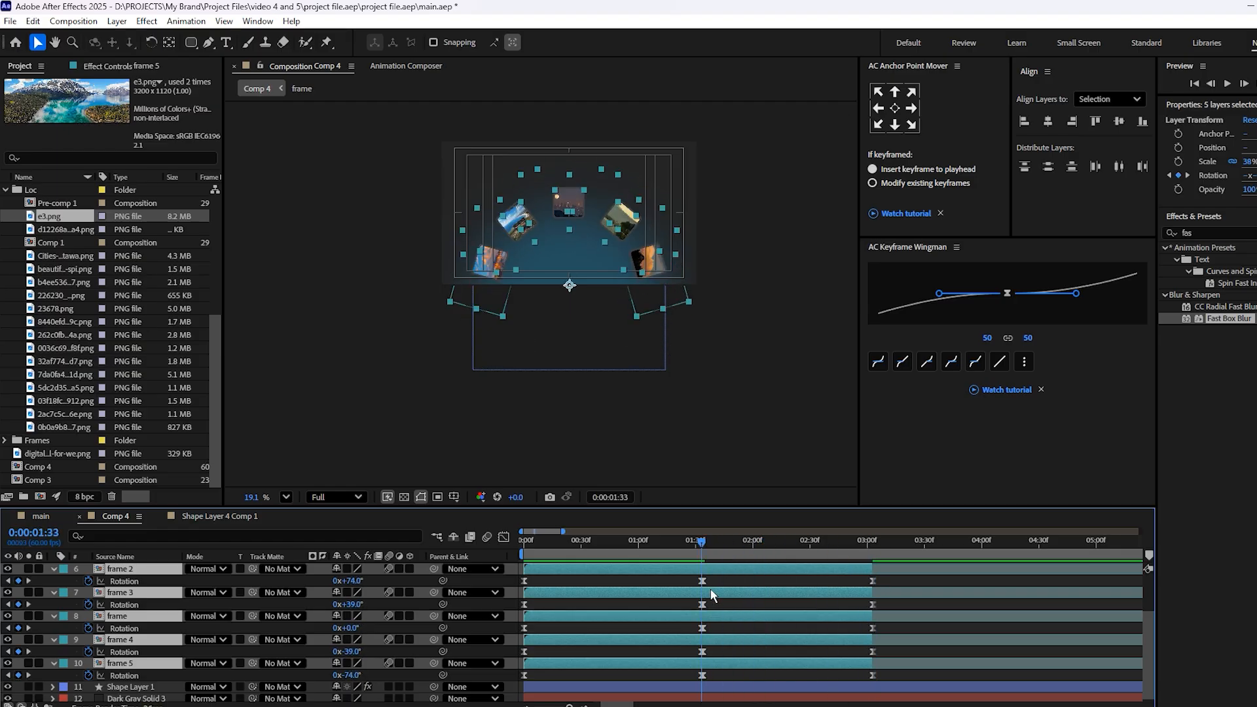
Add starting rotation keyframes of -110° to the frame 6, frame 7, frame 8, frame 9 and frame 10 layers at 0:00:01:34.
scroll(710, 590, up, 3)
key(equal)
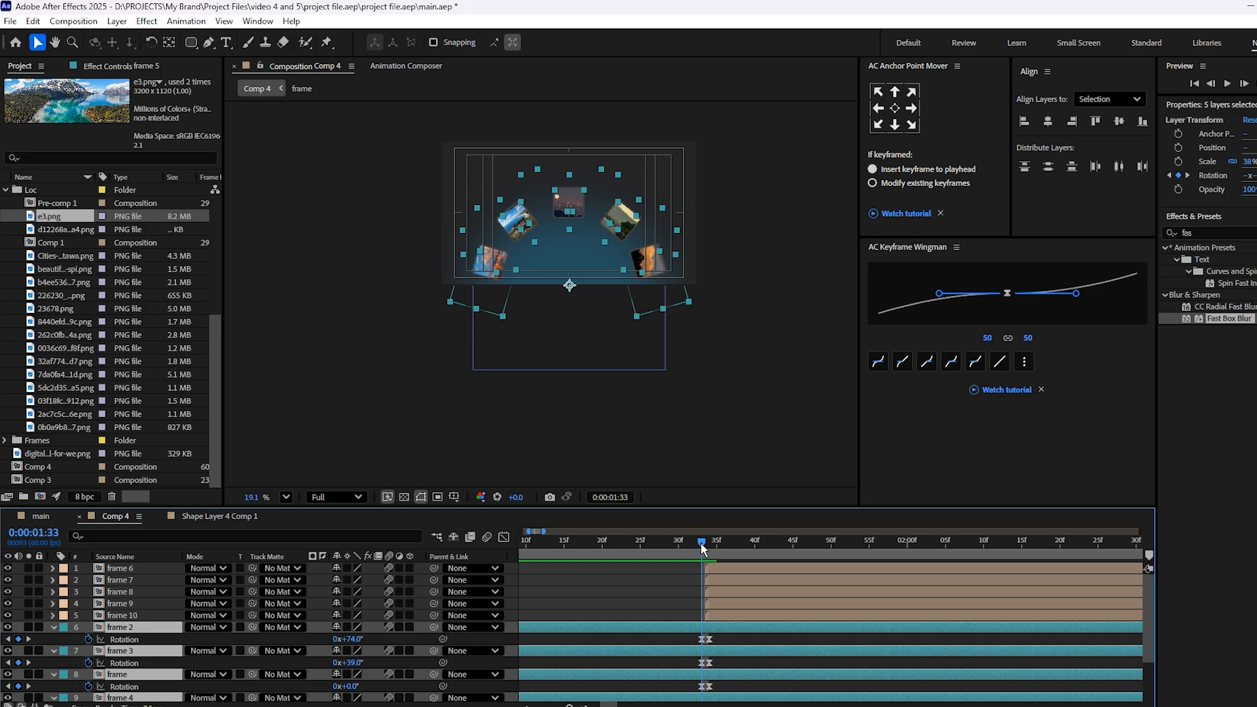
key(equal)
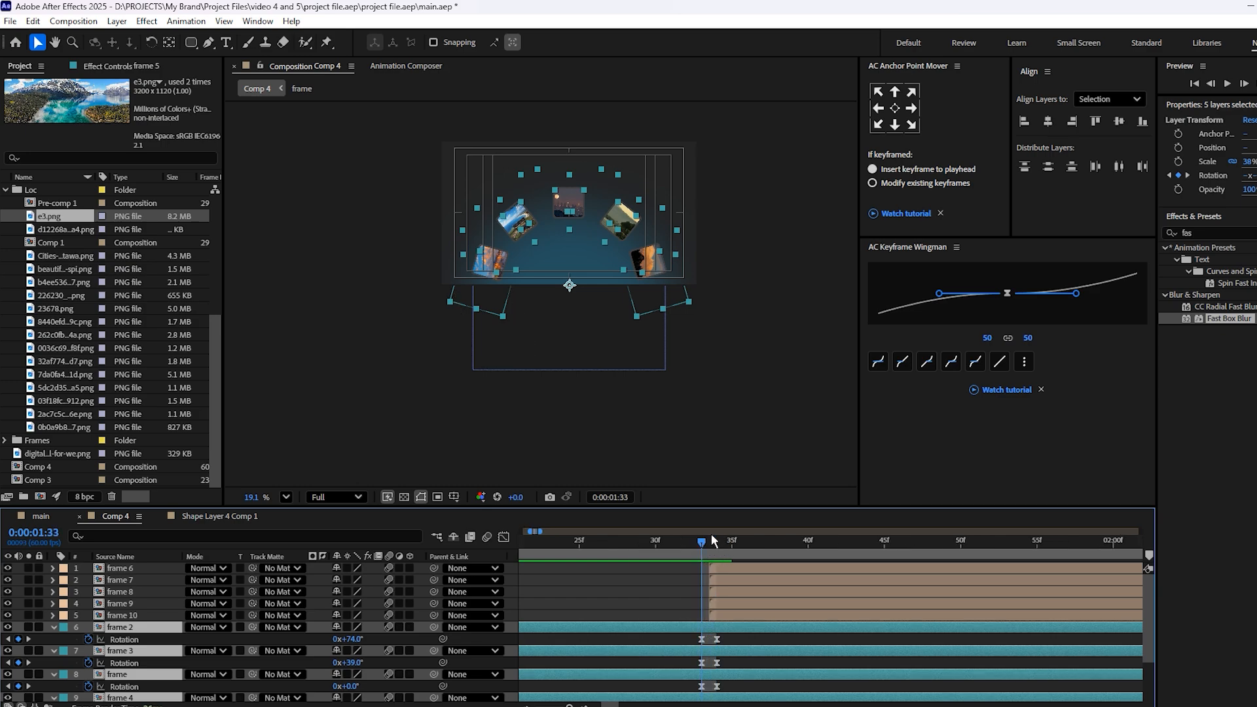
click(716, 543)
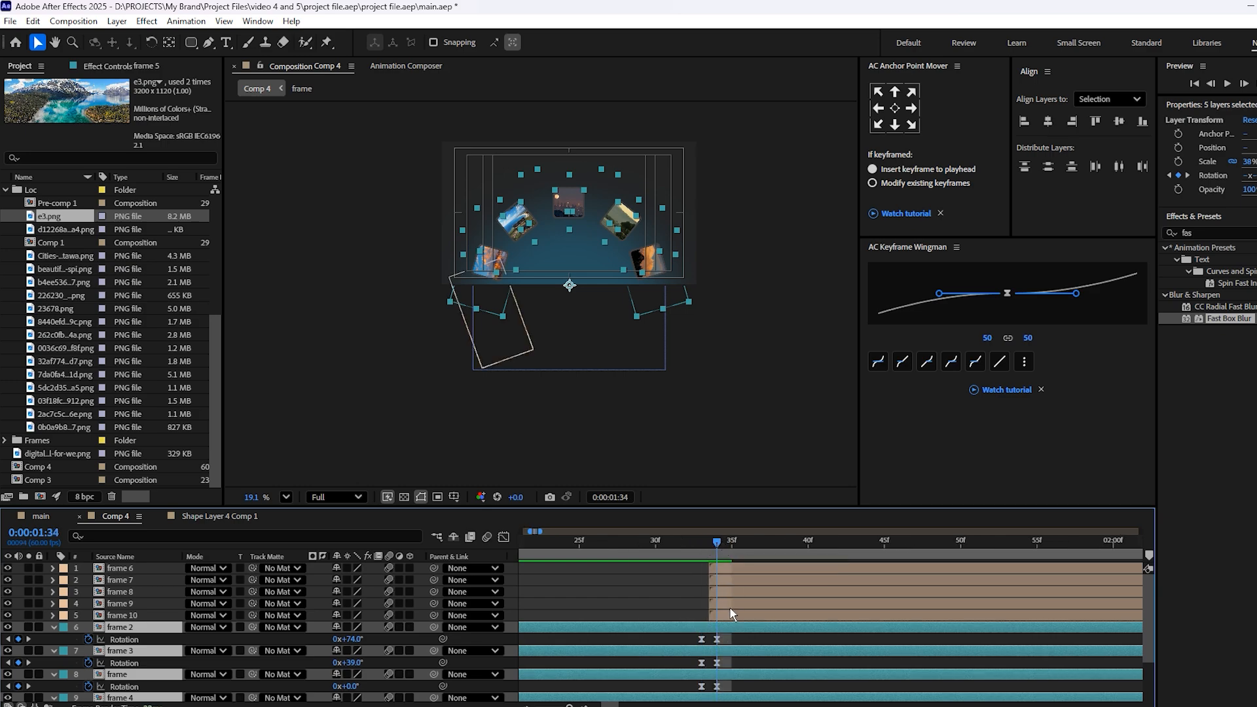
click(729, 611)
shift+click(721, 568)
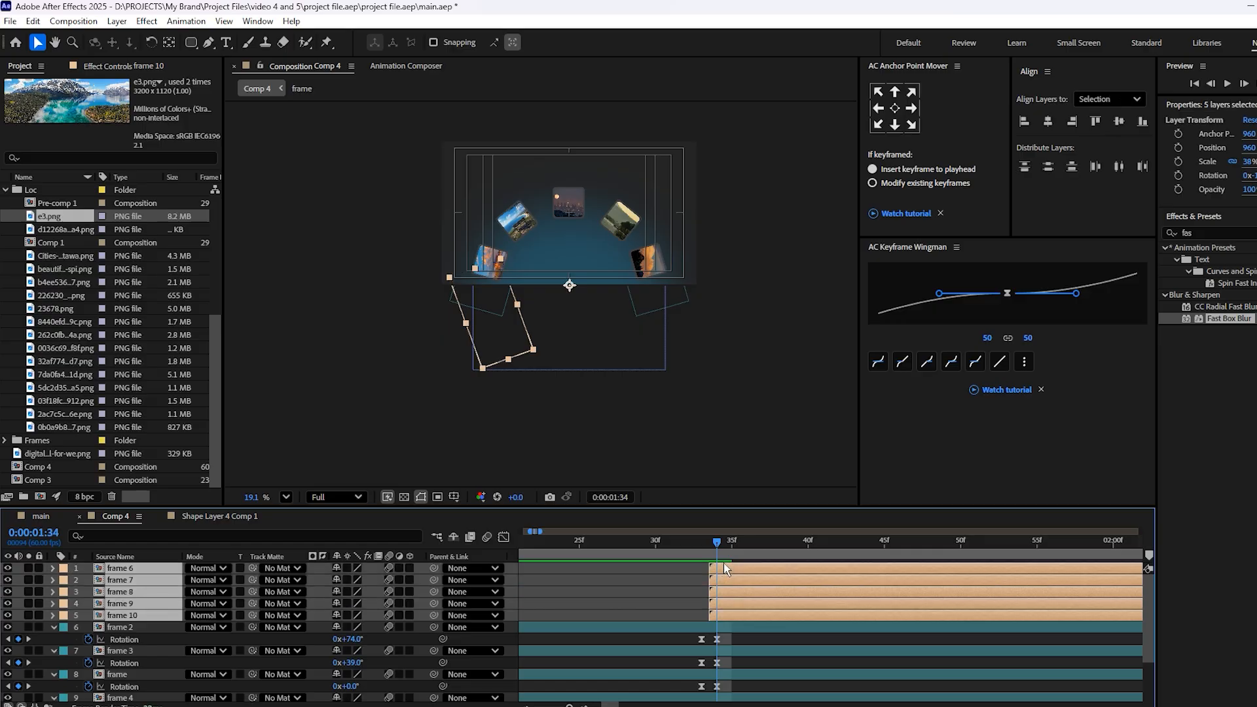
key(alt+shift+p)
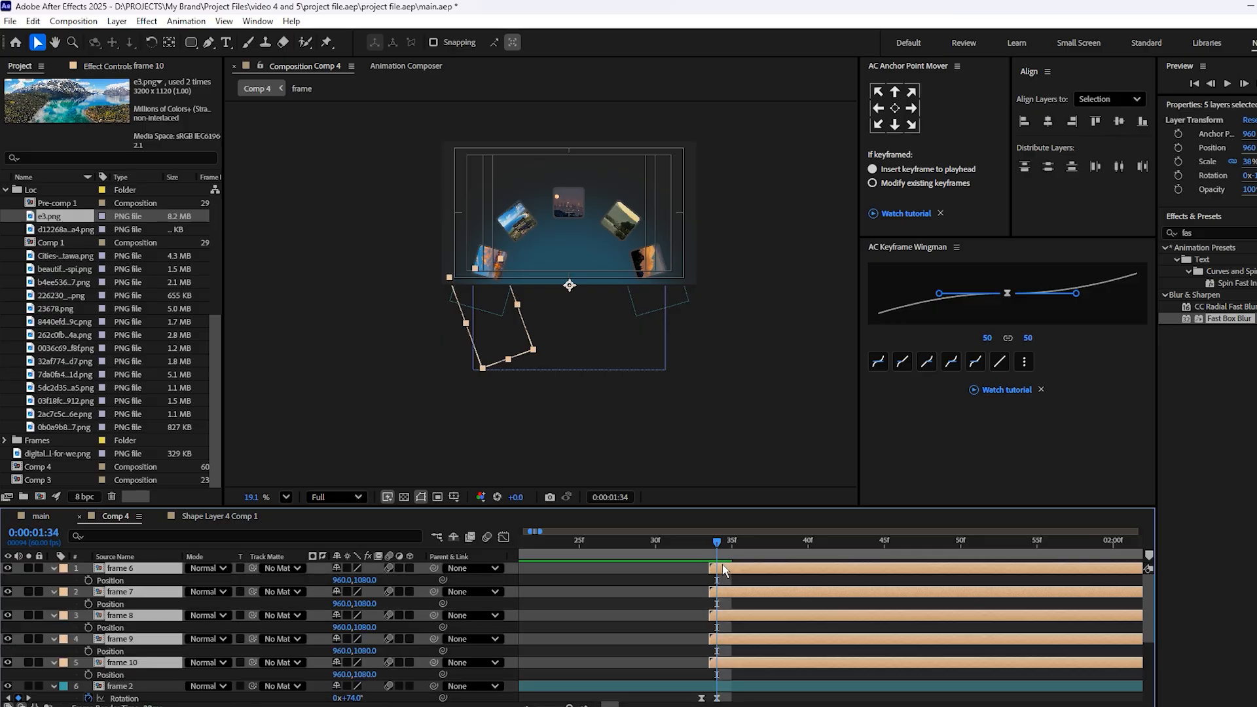
key(alt+shift+r)
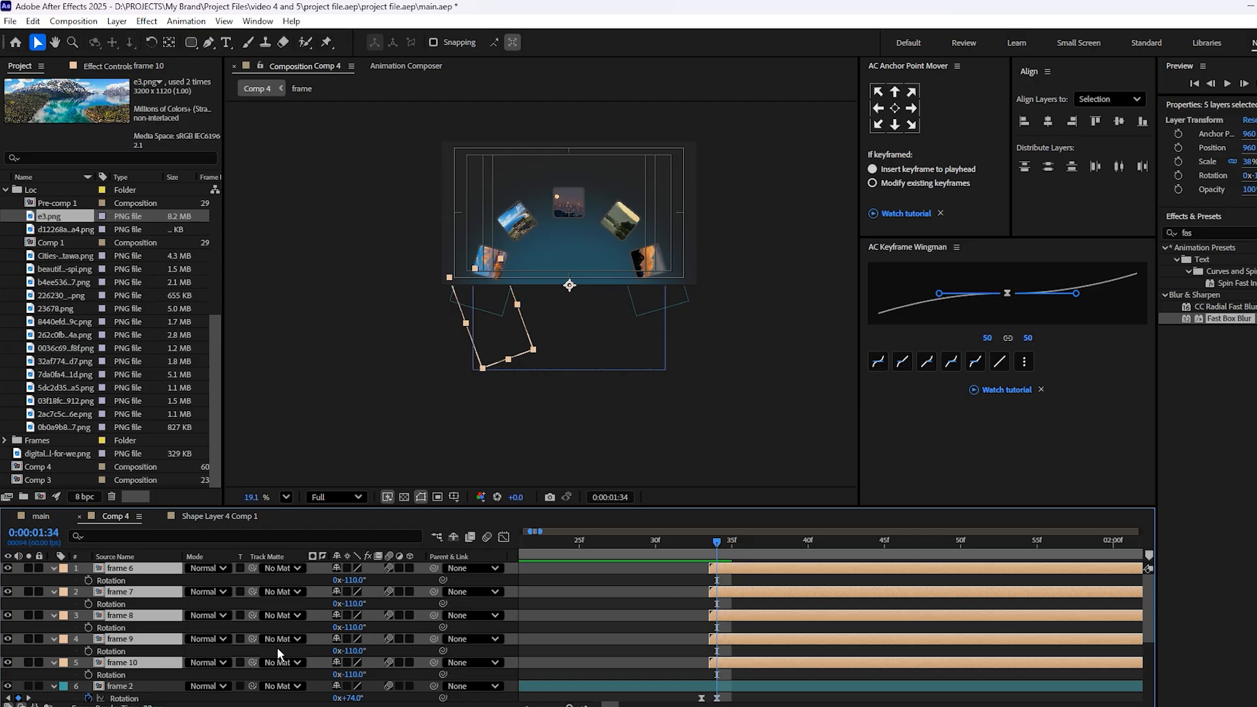
click(89, 581)
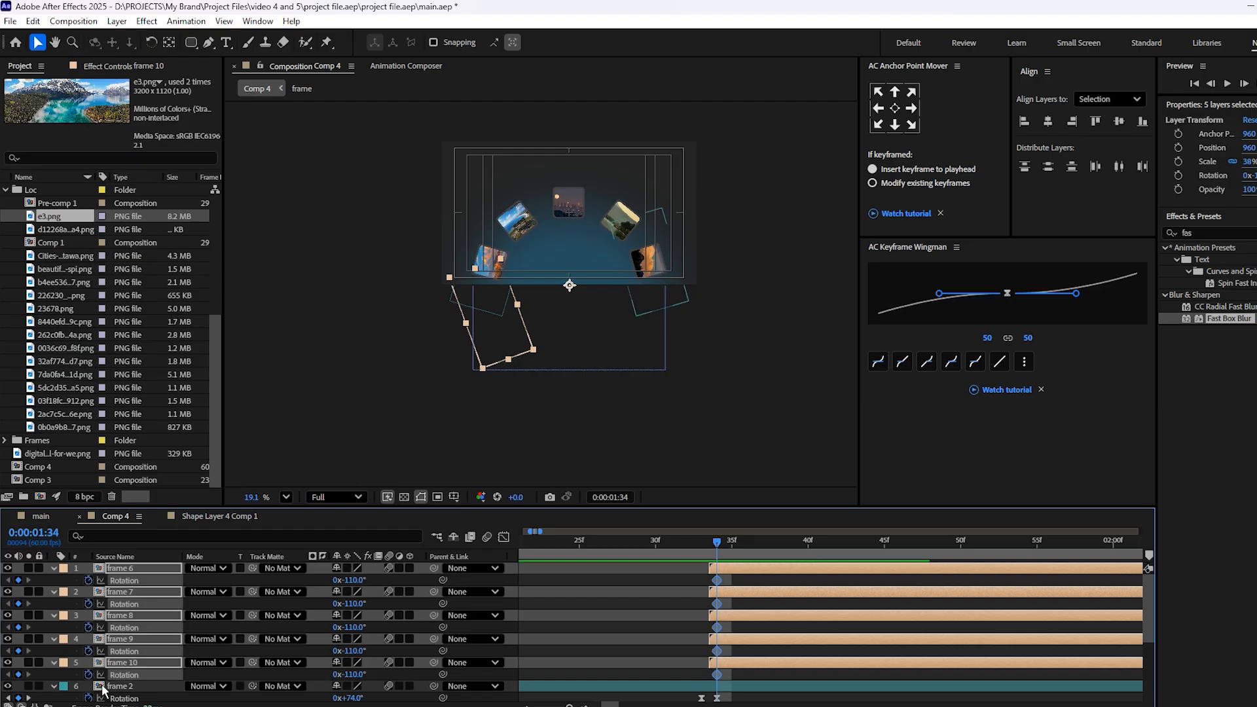
Copy the 0:00:01:33 hold rotation keyframes of the first five frames and paste them onto frame 10 through frame 6 at 0:00:03:02.
key(minus)
key(minus)
drag(856, 549, 1053, 582)
drag(976, 605, 955, 597)
drag(1030, 543, 1037, 554)
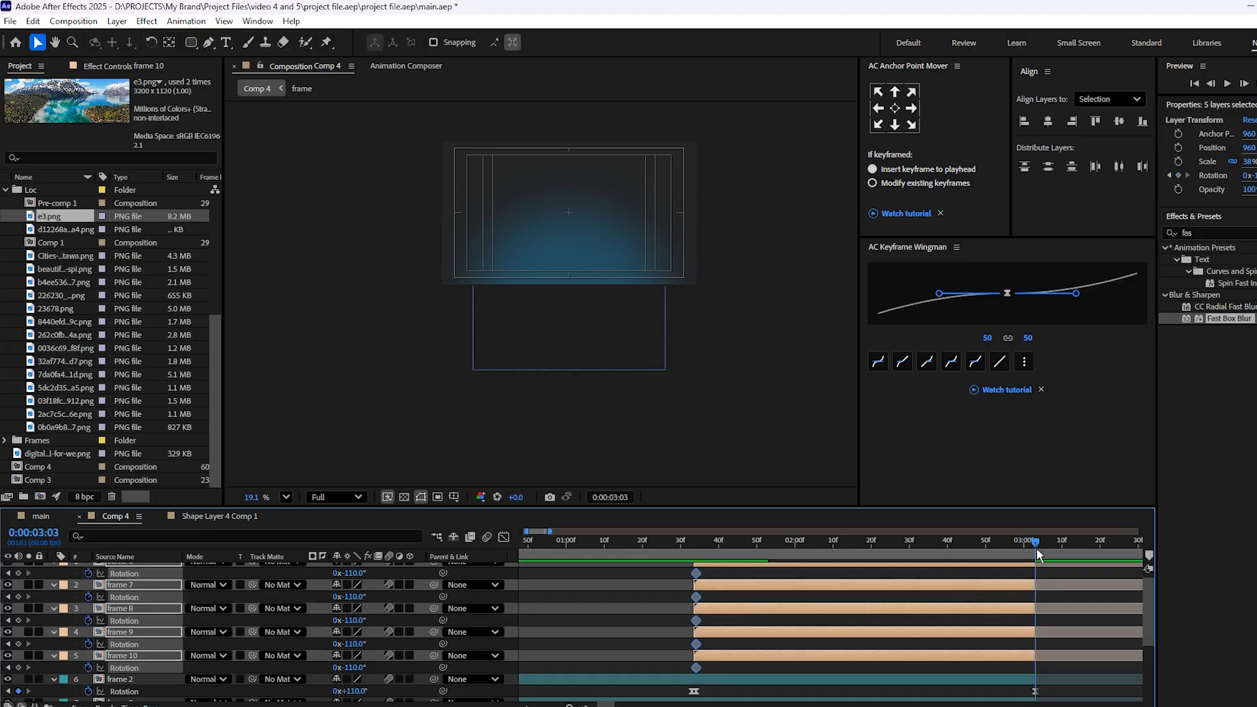
drag(1039, 549, 1032, 548)
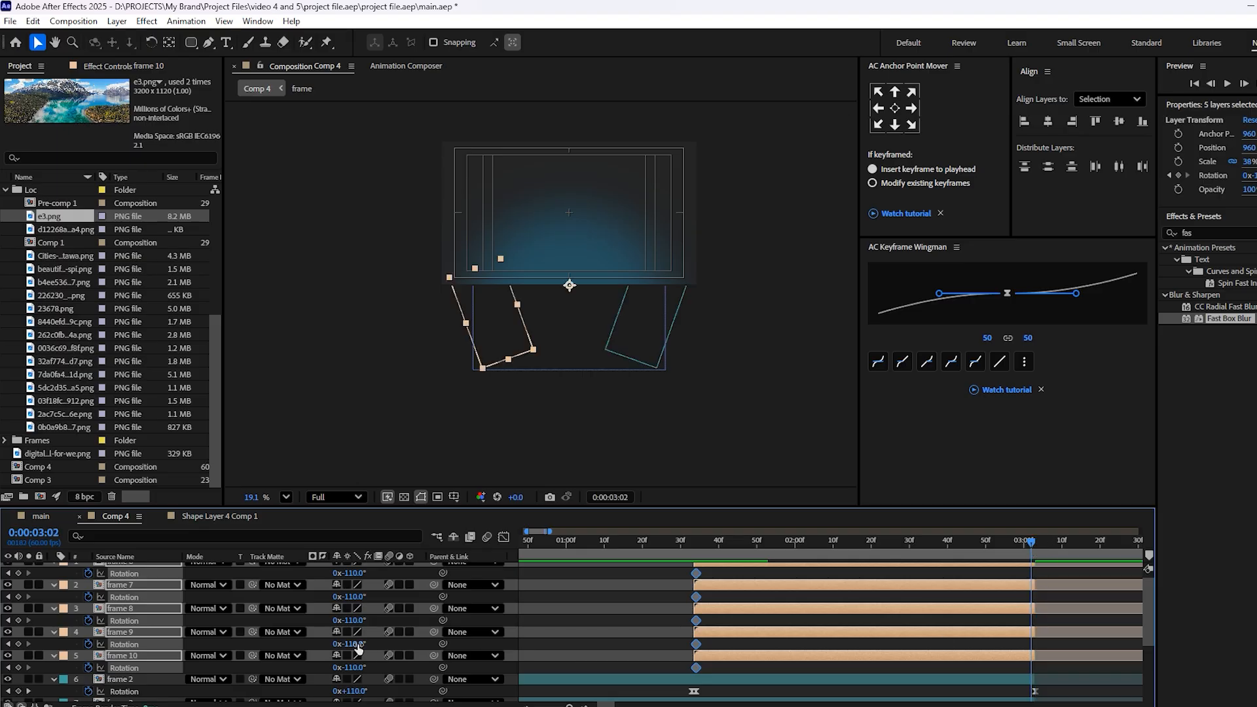
scroll(914, 645, down, 4)
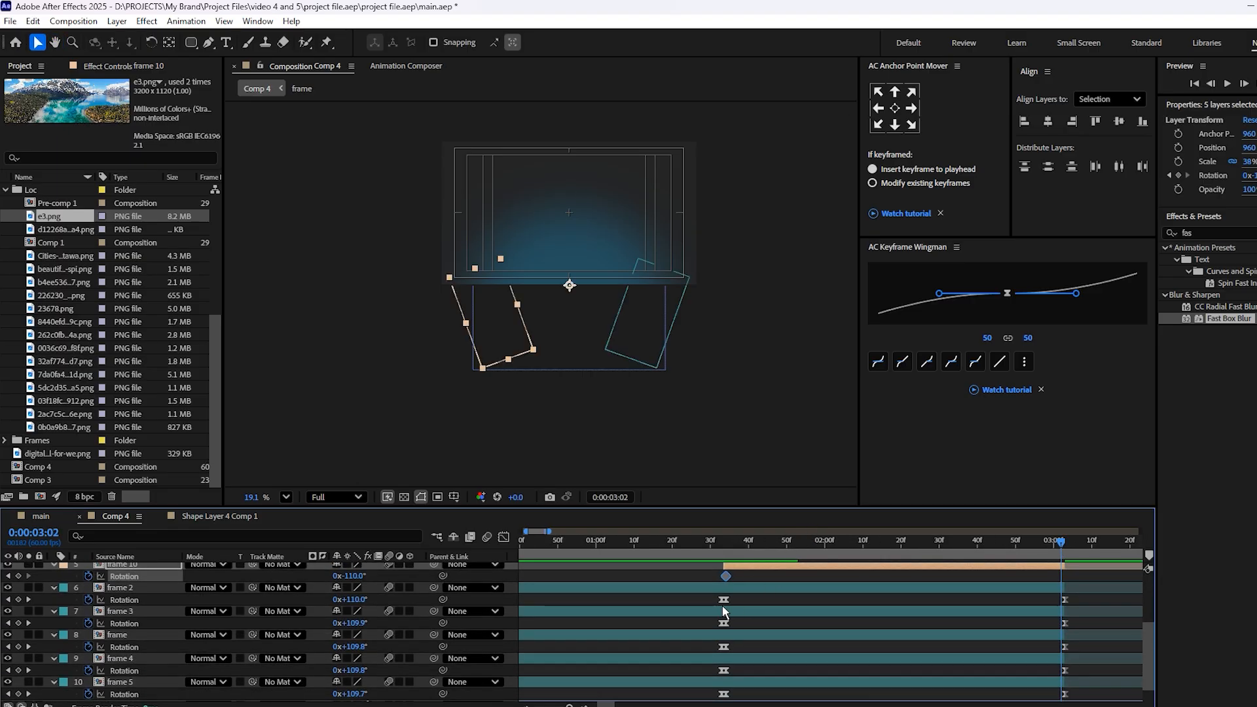
drag(713, 597, 728, 703)
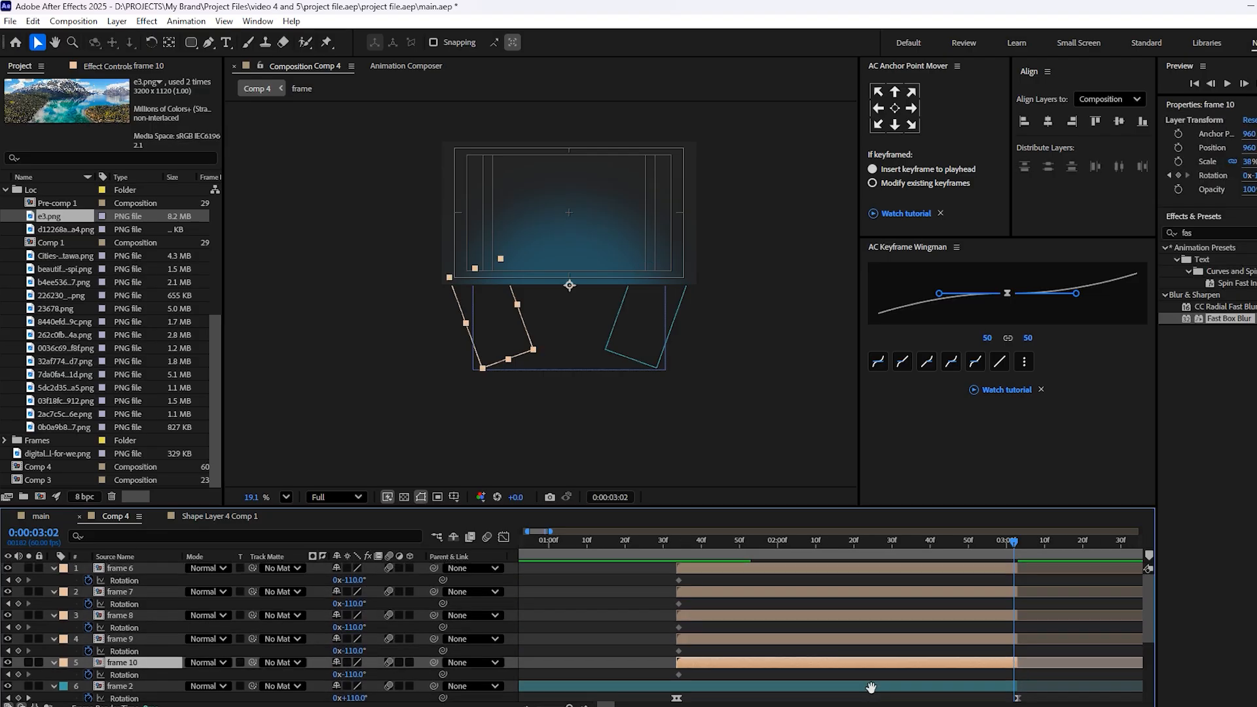
shift+click(873, 572)
key(ctrl+v)
Play and scrub the entry rotation of frame 6 through frame 10 between 0:00:01:32 and 0:00:03:03.
key(space)
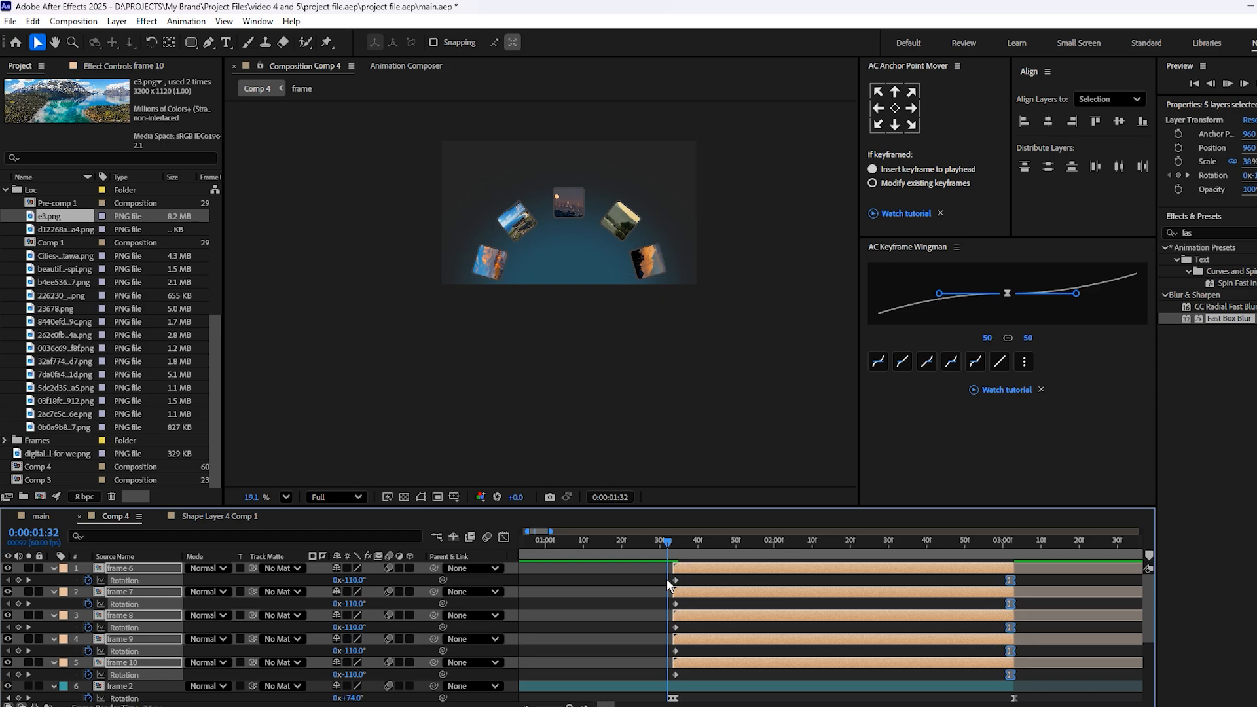
key(space)
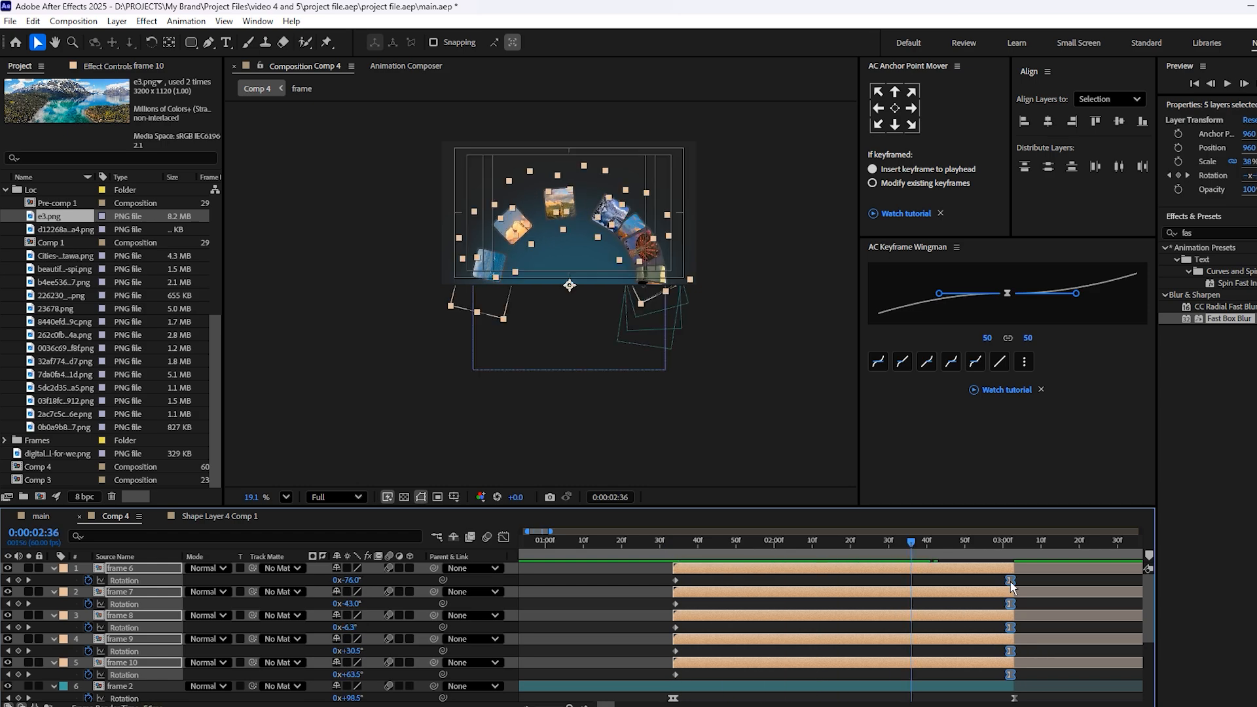
drag(938, 541, 689, 565)
key(space)
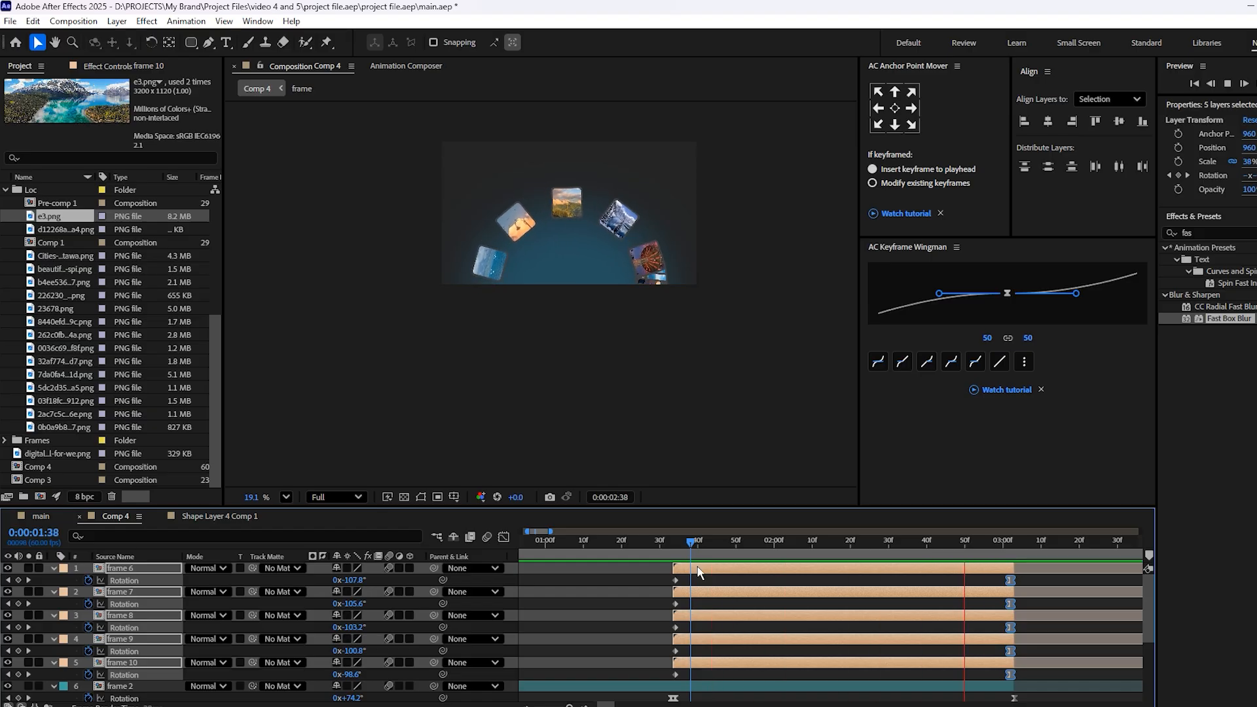
key(space)
drag(977, 541, 896, 541)
Apply Easy Ease to the rotation keyframes of frame 6 through frame 10 and lengthen both speed handles into a steep central peak.
drag(1047, 581, 662, 678)
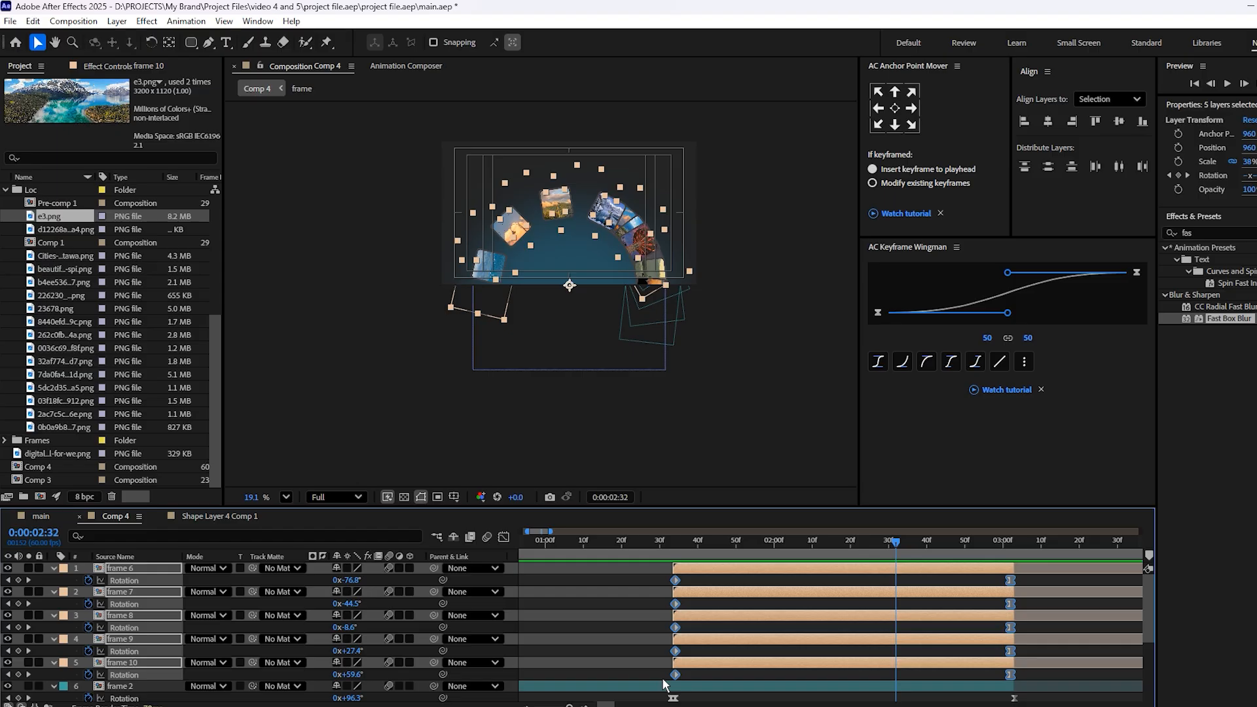
key(F9)
click(504, 538)
drag(625, 654, 804, 667)
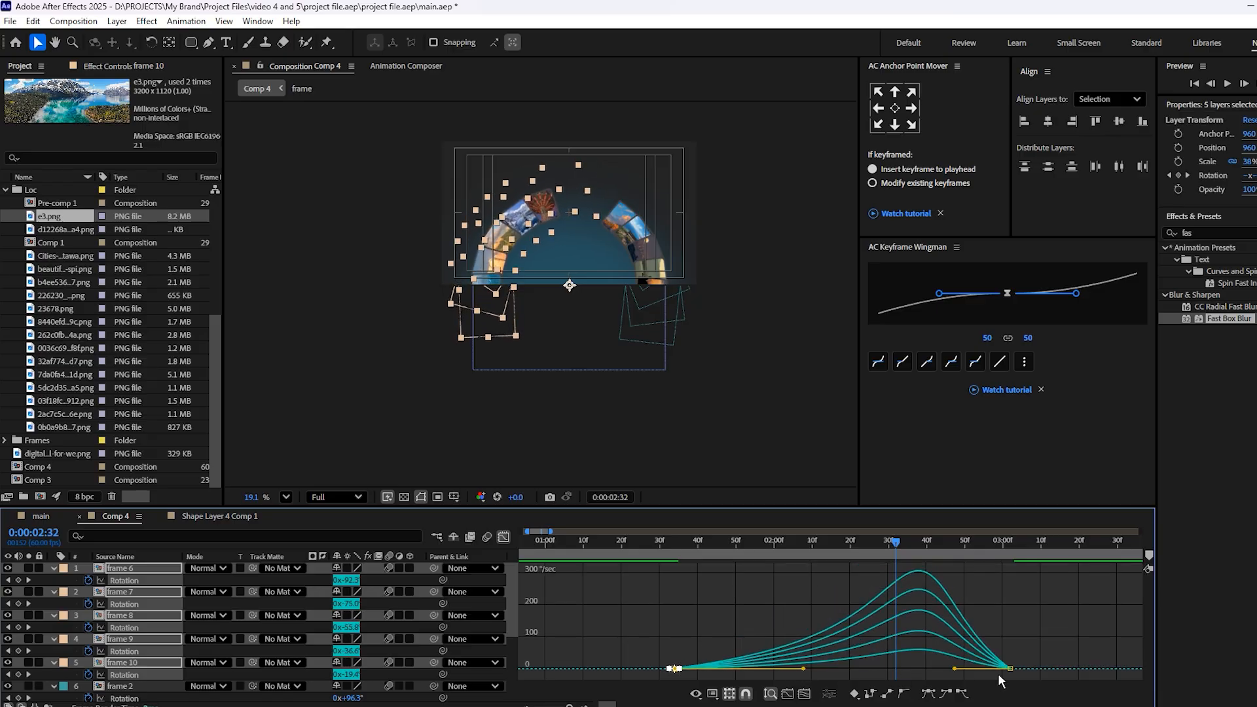
drag(1057, 636, 886, 668)
click(768, 549)
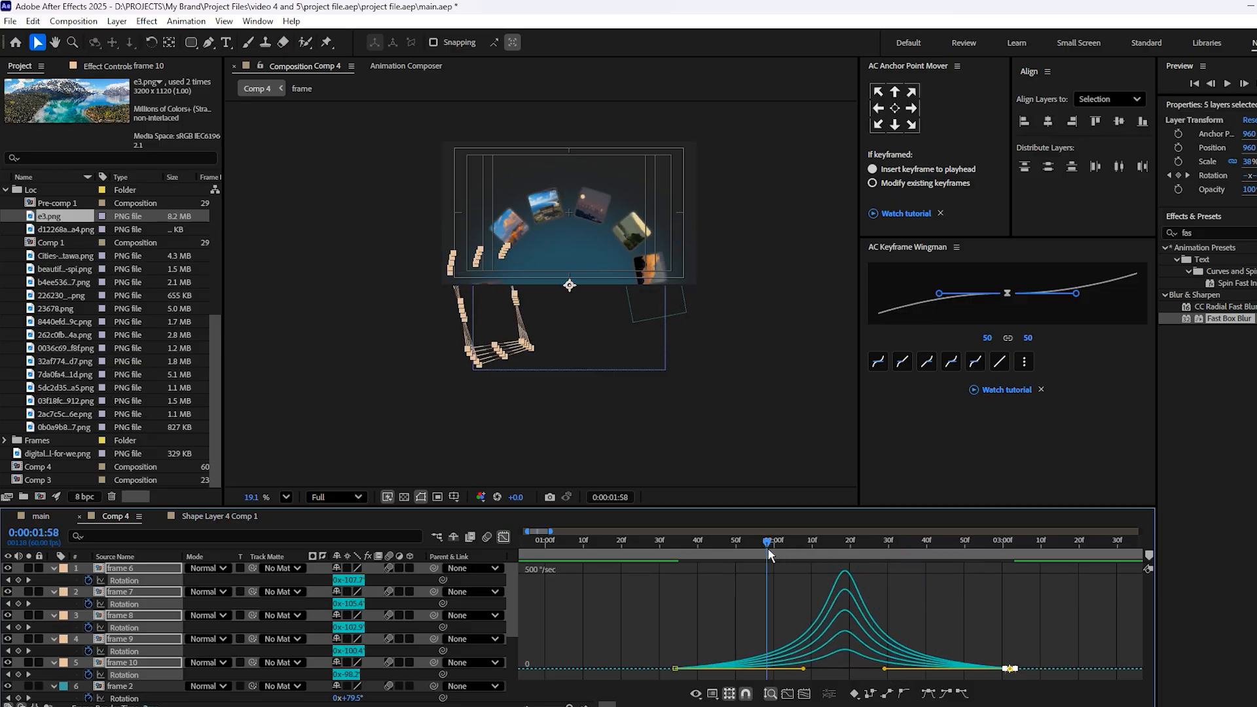
key(space)
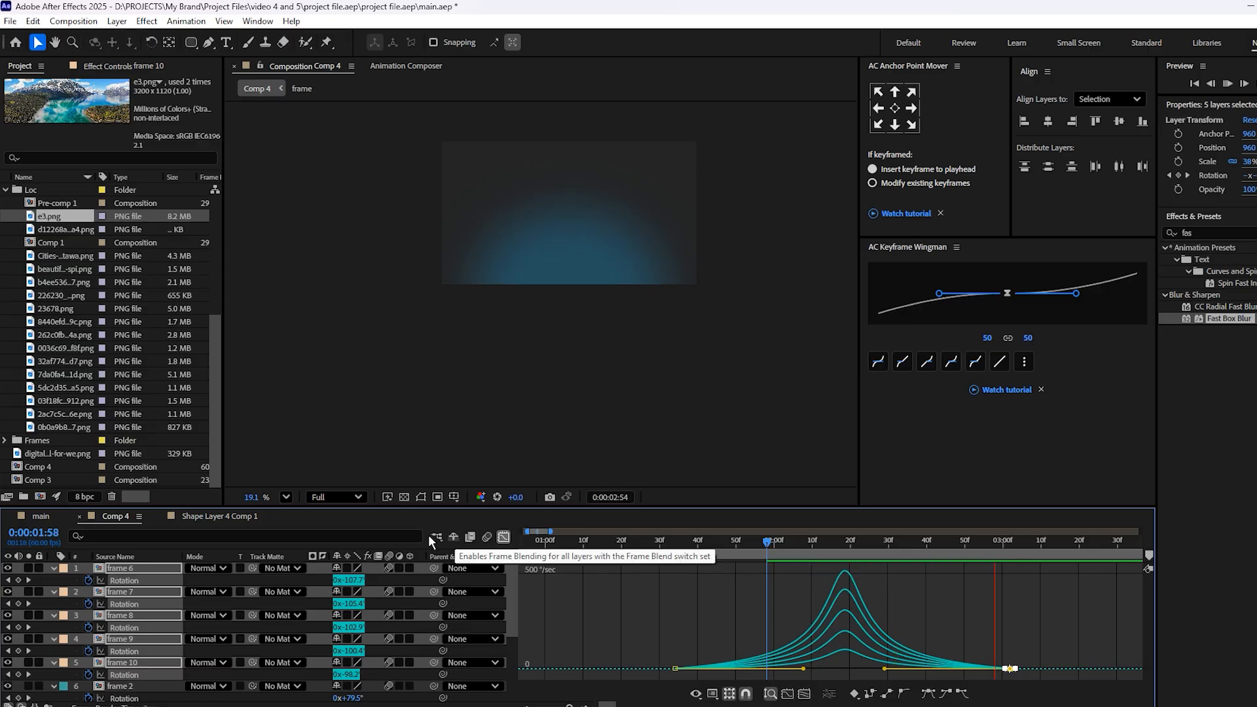
click(504, 537)
Reshape the exit rotation speed curves of the first five frames by lengthening the handles at both ends into a central peak.
scroll(945, 667, down, 5)
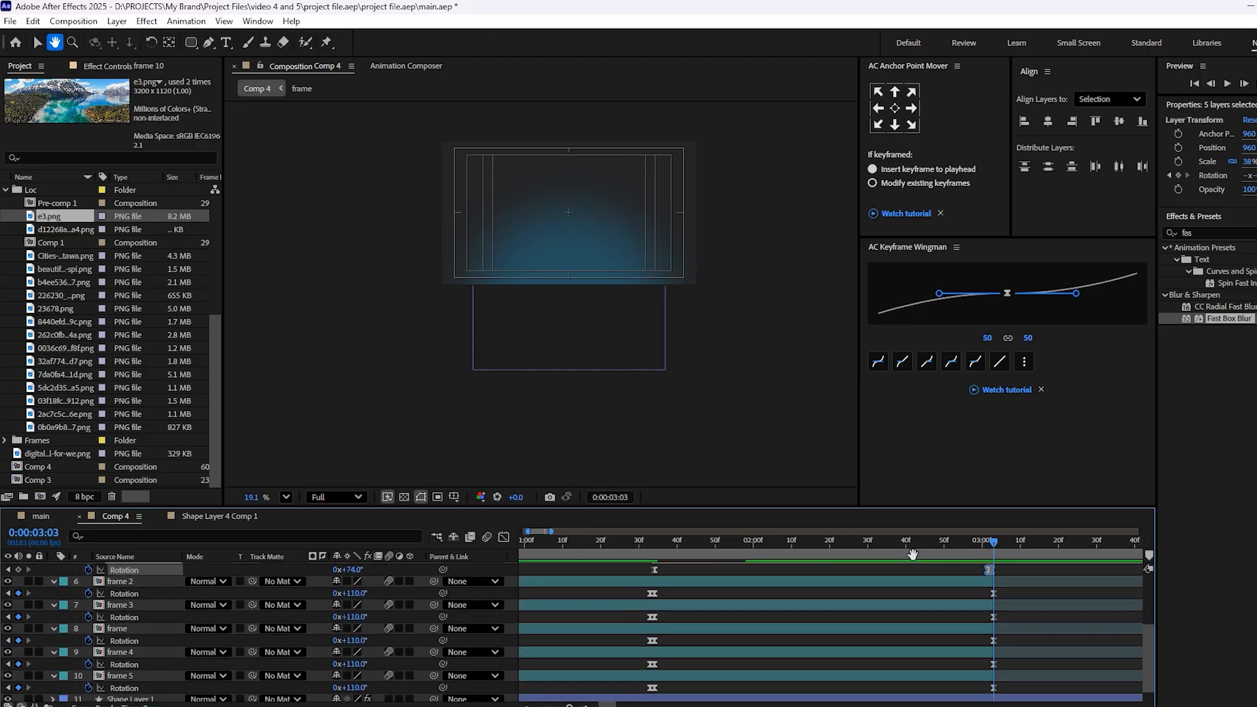
drag(1011, 590, 652, 687)
click(503, 538)
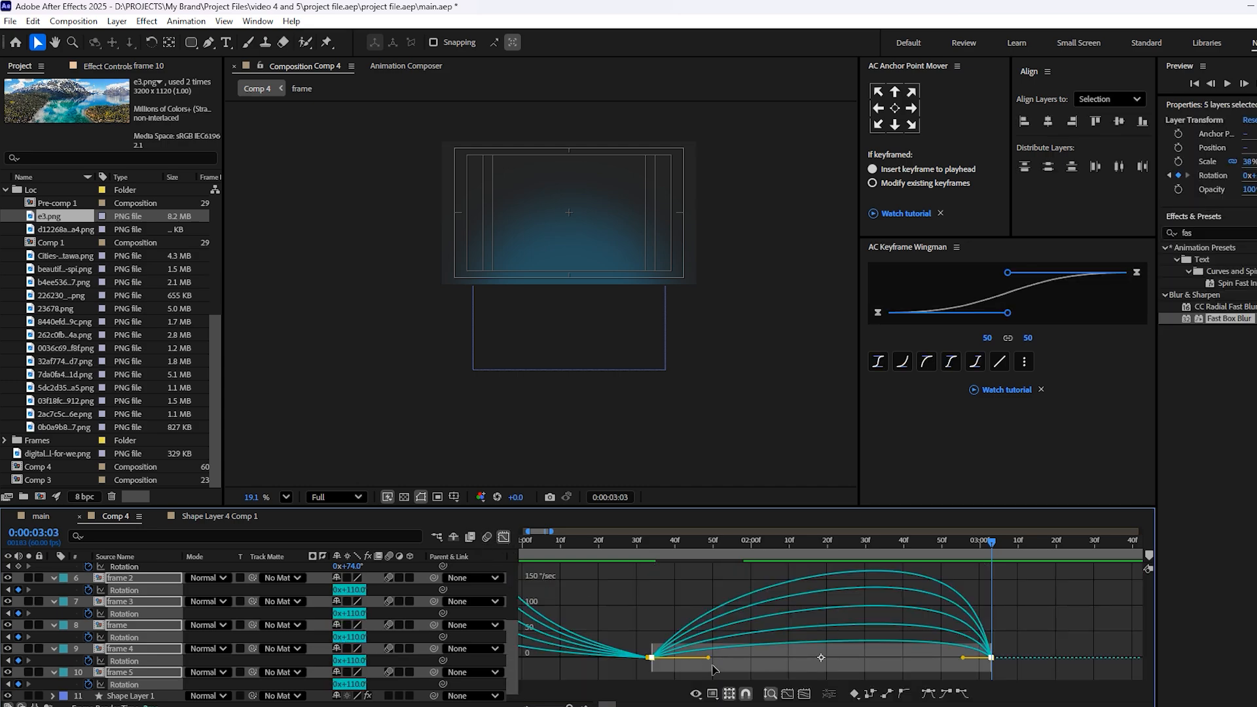
click(990, 657)
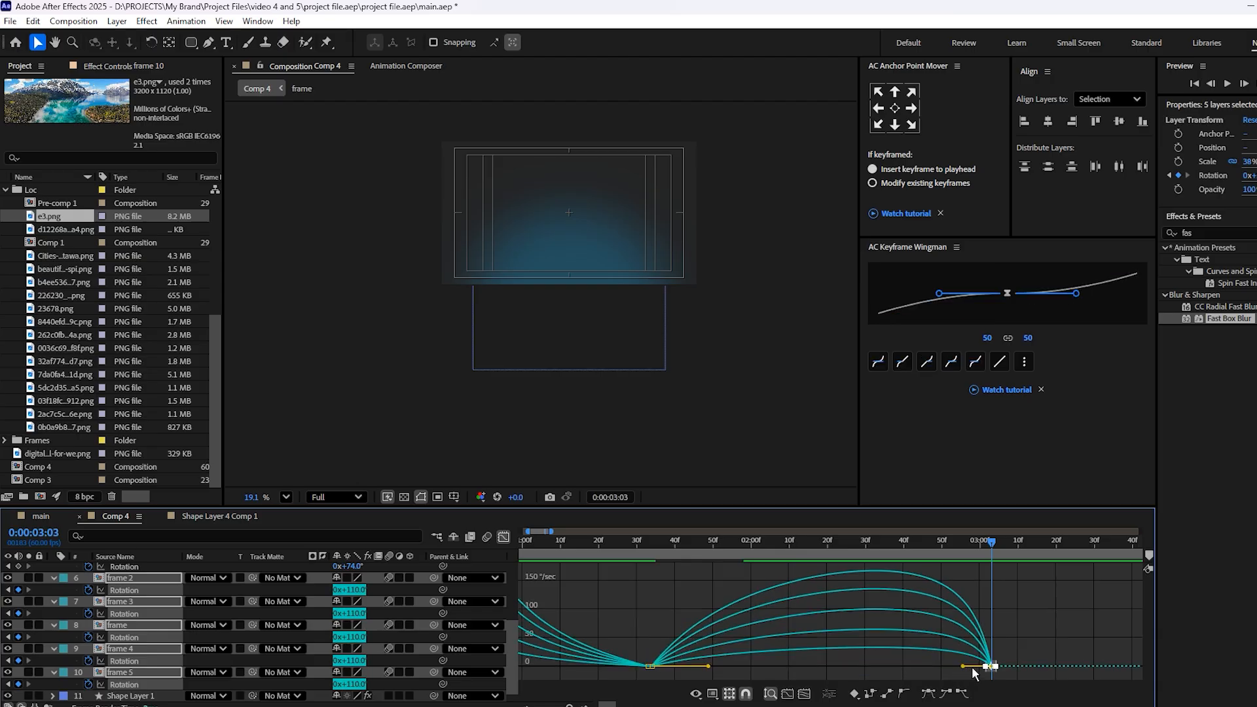
drag(962, 667, 890, 669)
click(650, 667)
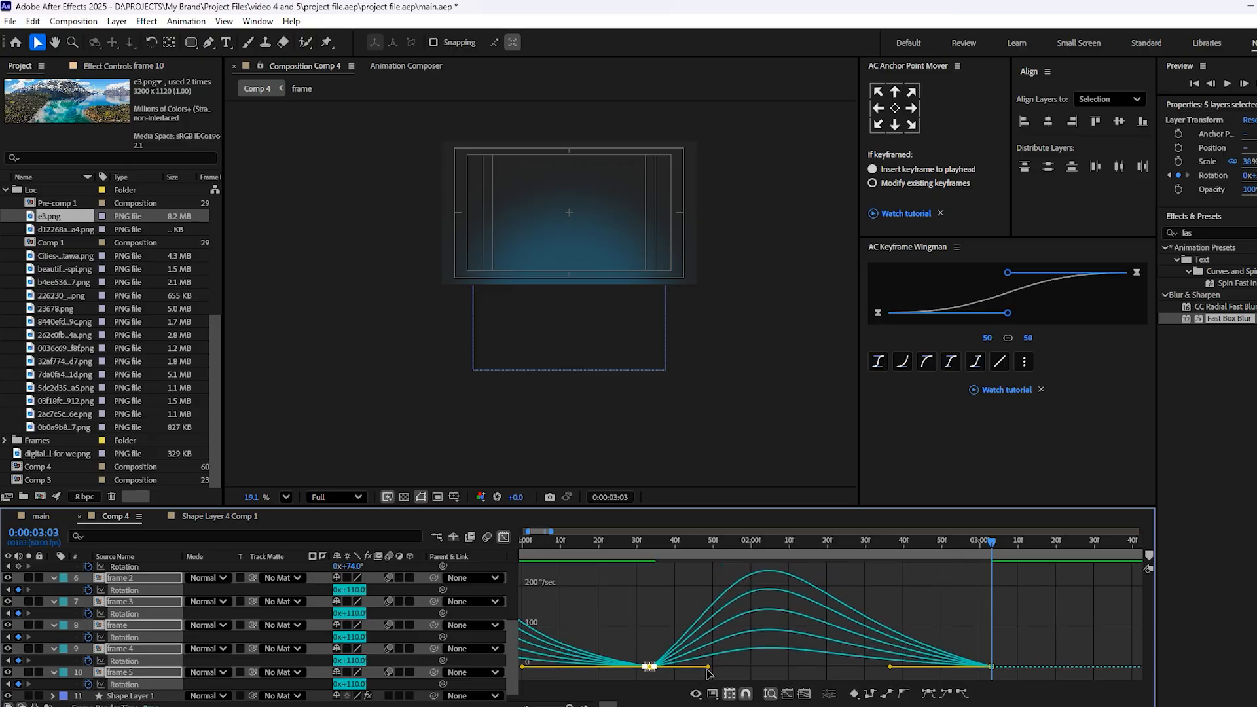
drag(710, 667, 753, 668)
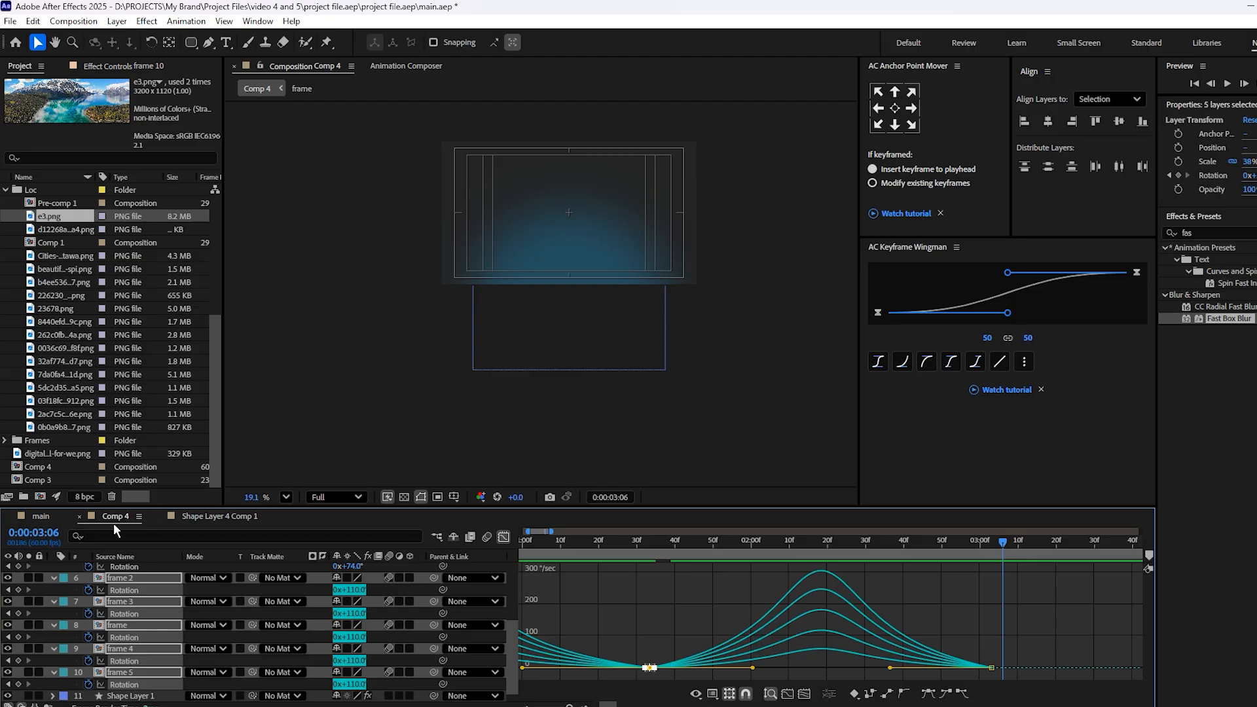
Look at the frame arc in the main composition and return to Comp 4.
click(38, 516)
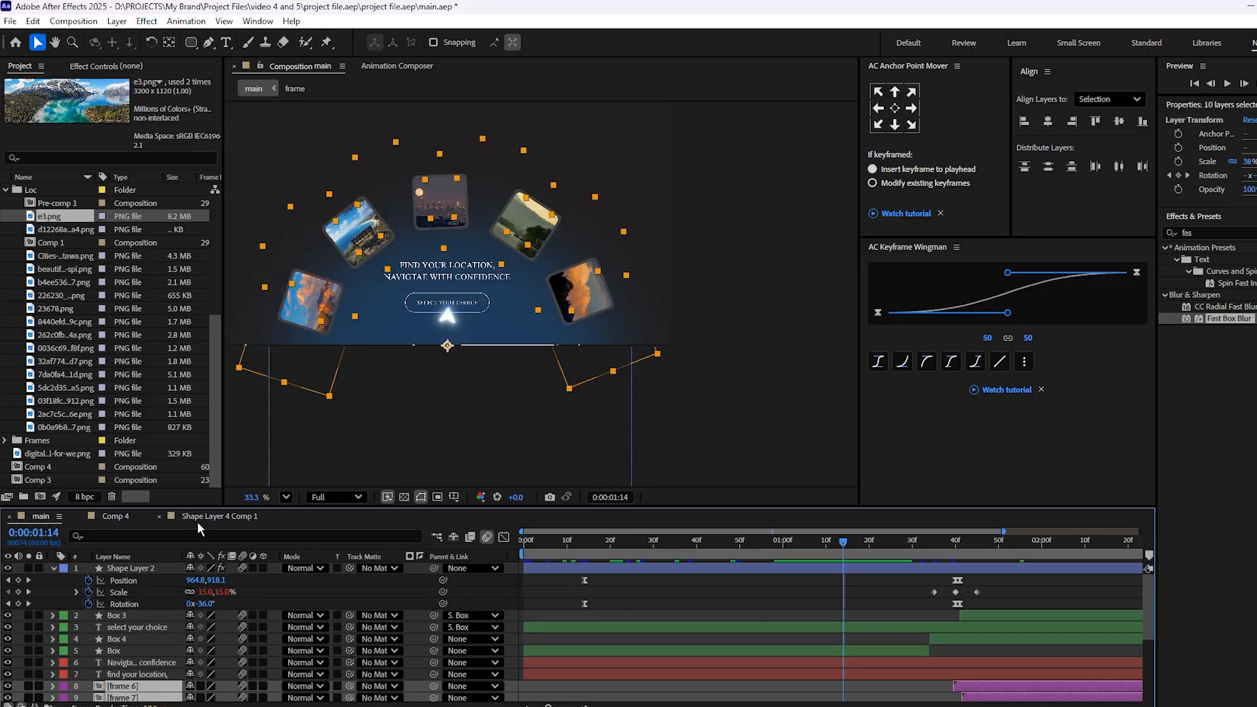
click(198, 521)
click(108, 517)
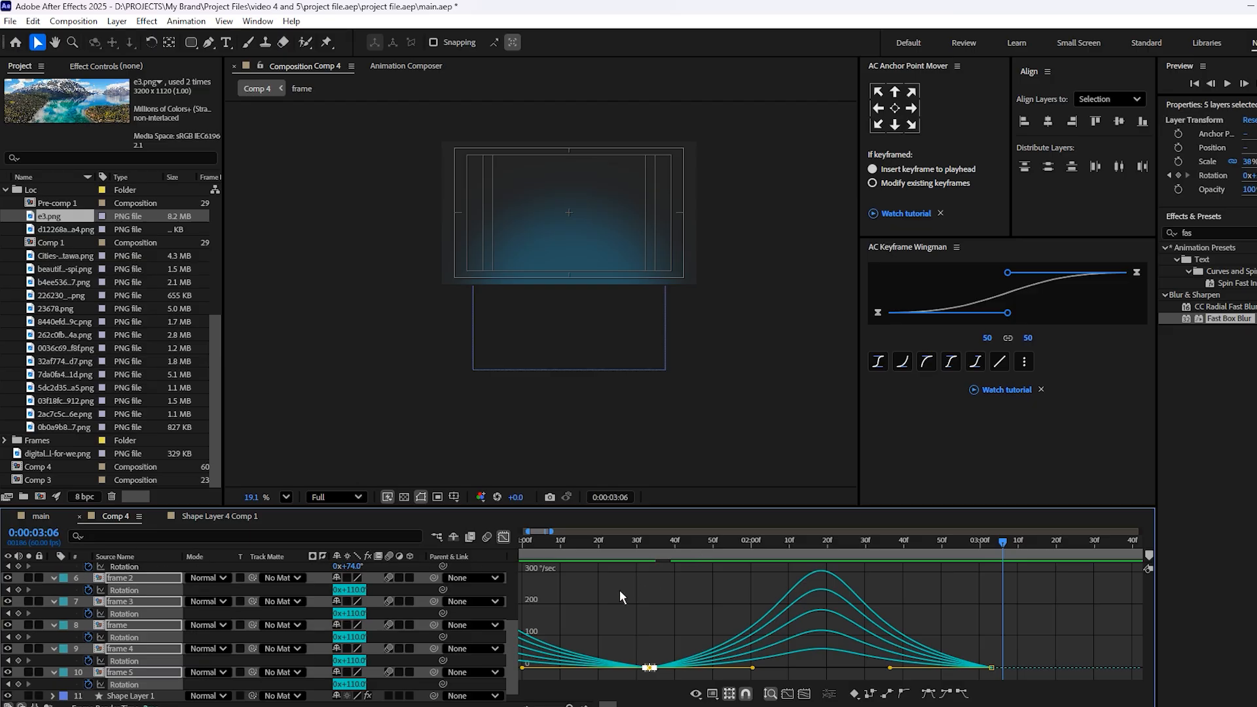
Soften the entry rotation speed curves of frame 6 through frame 10 by shortening the handles at both ends.
click(502, 537)
scroll(985, 621, up, 5)
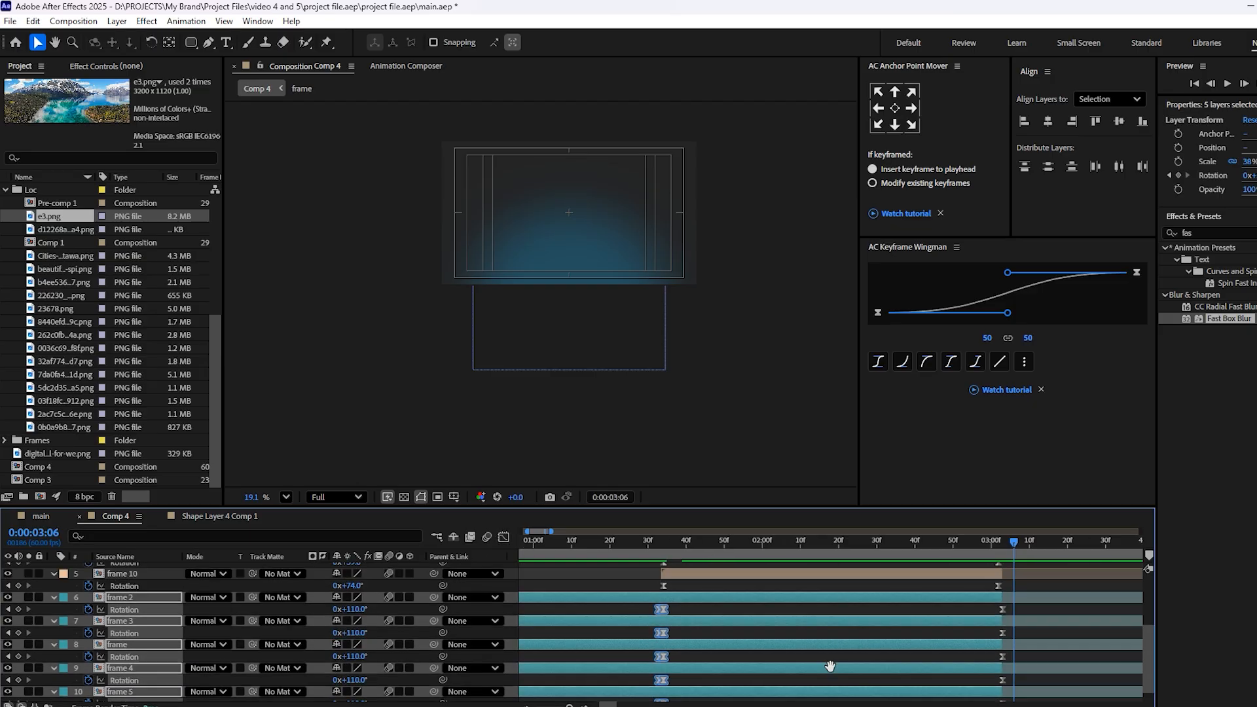
click(1009, 582)
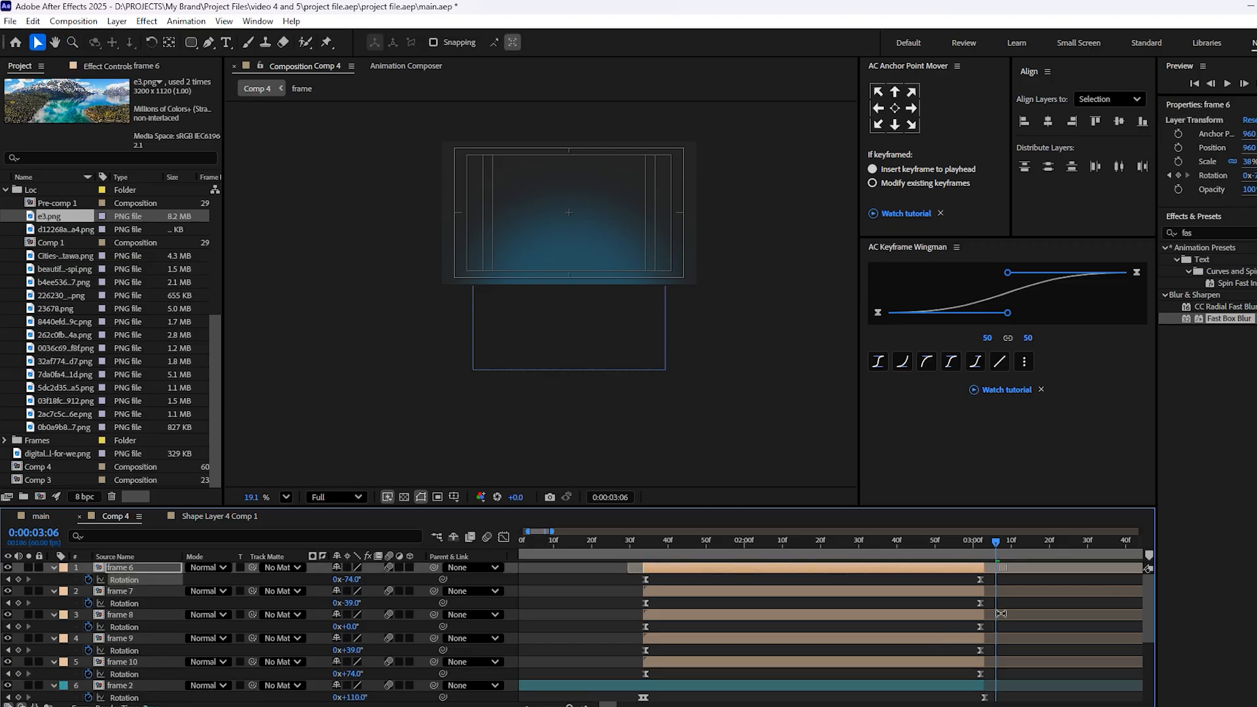
drag(1014, 578, 639, 681)
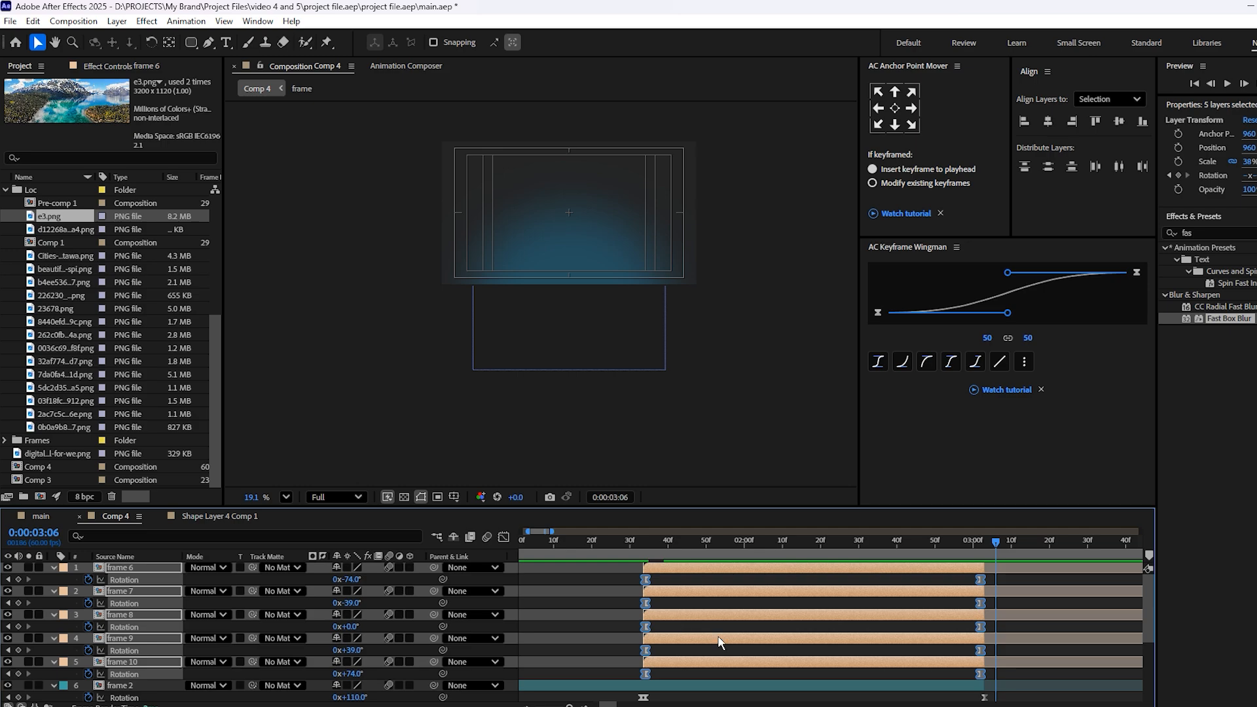
click(504, 537)
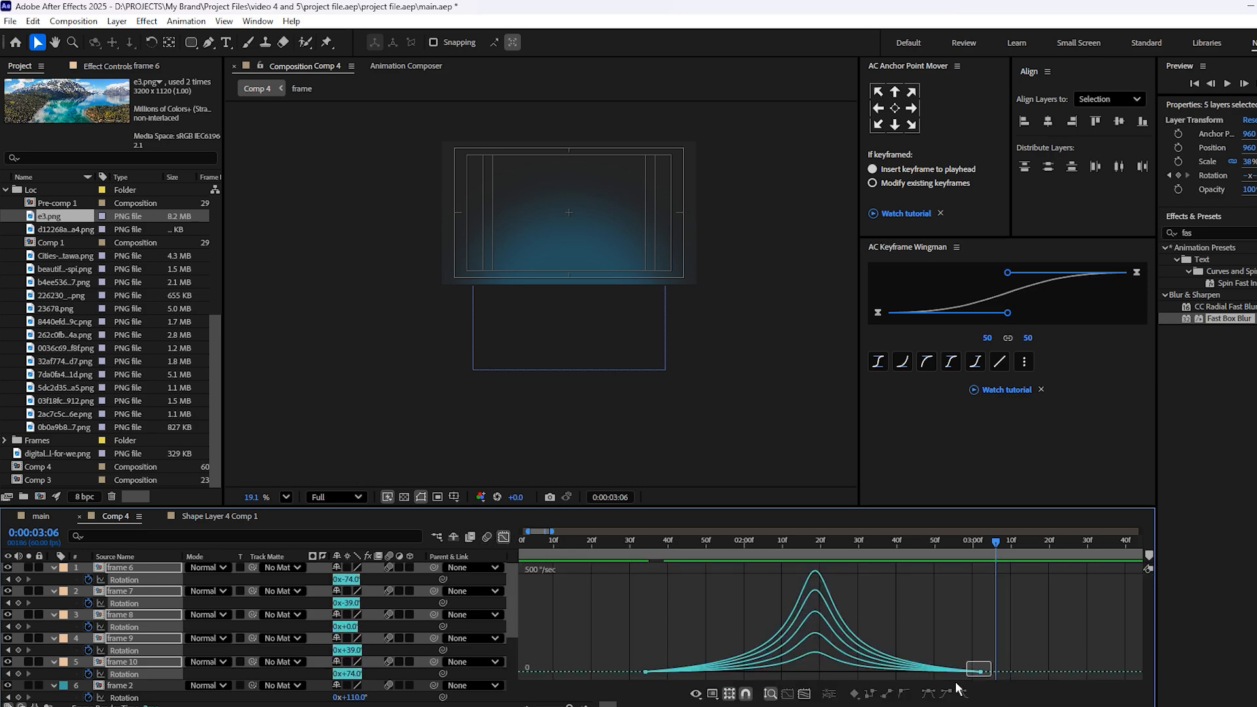
drag(856, 668, 878, 664)
click(644, 665)
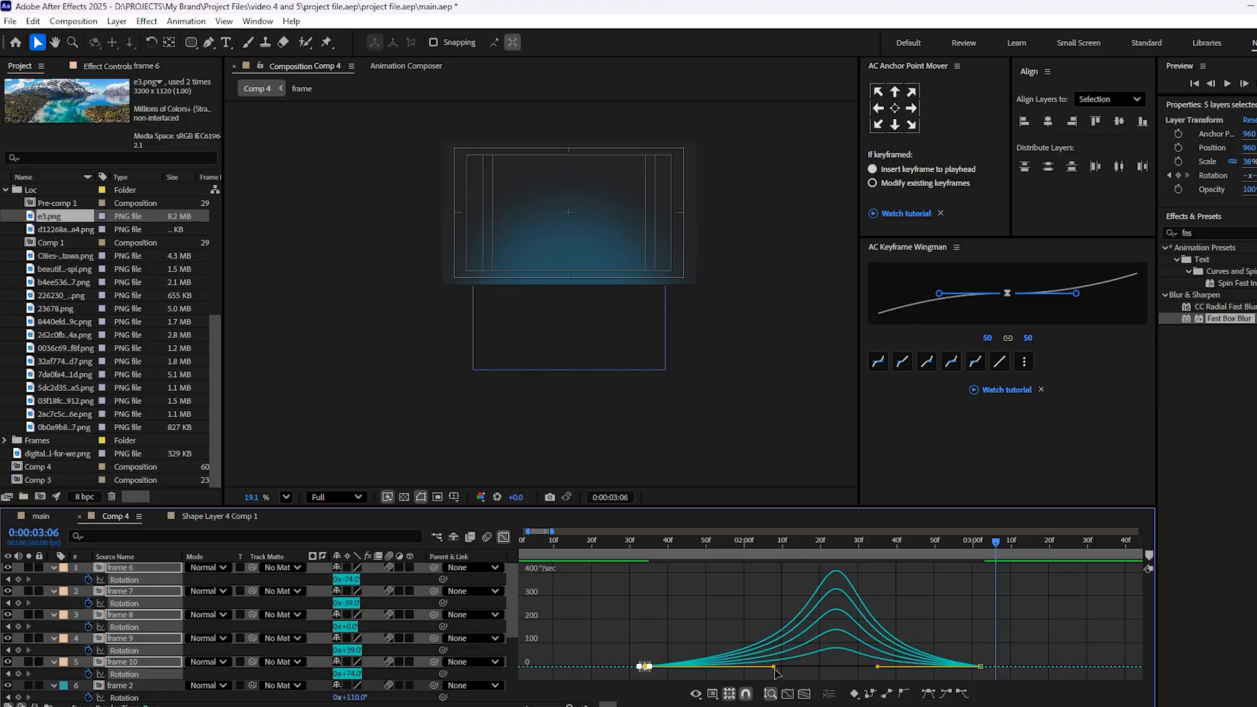
drag(757, 669, 743, 670)
Preview the transition between the two frame sets from 0:00:01:36 and save the project.
click(653, 553)
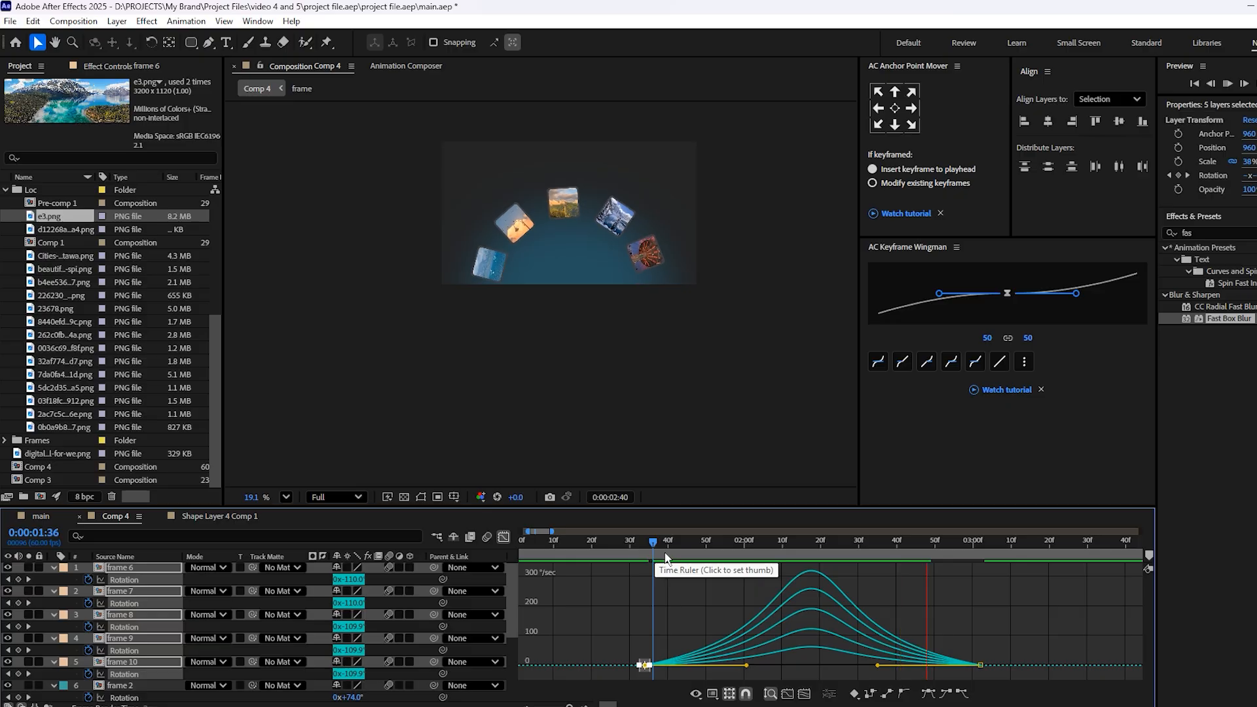
key(space)
key(ctrl+s)
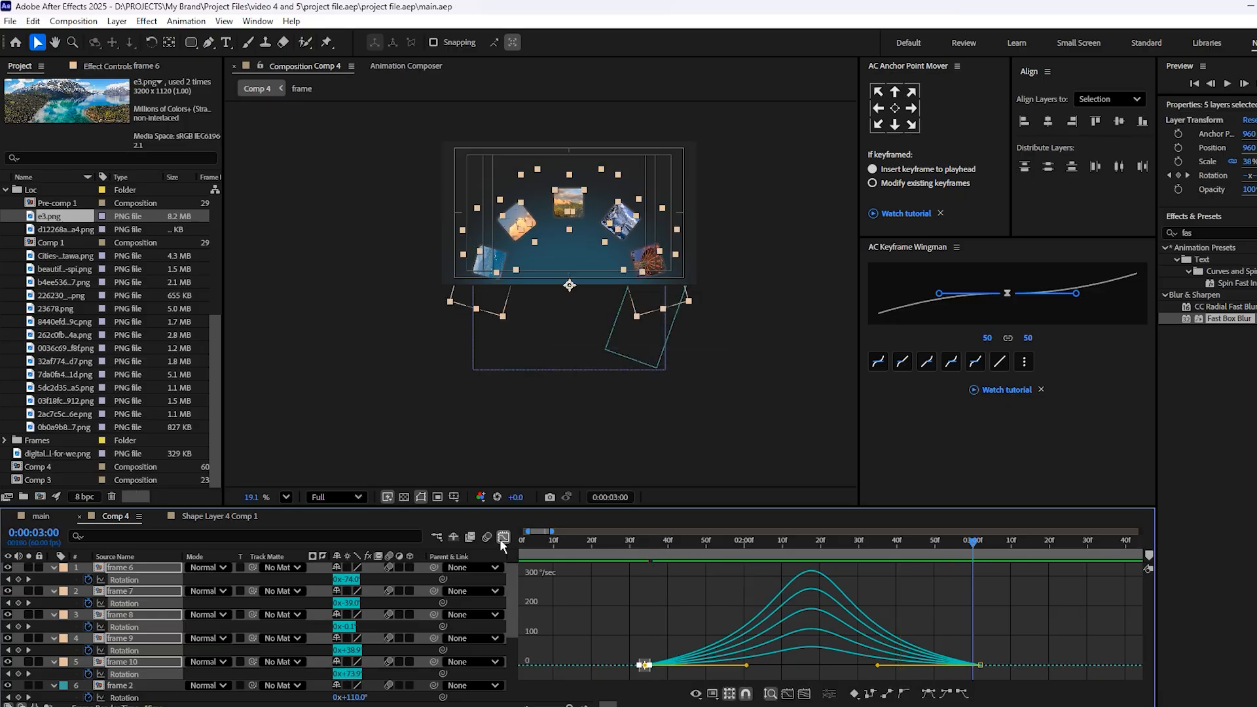
Collapse the rotation properties of all frame layers and save the project with the current time at 0:00:00:00.
click(502, 539)
click(595, 594)
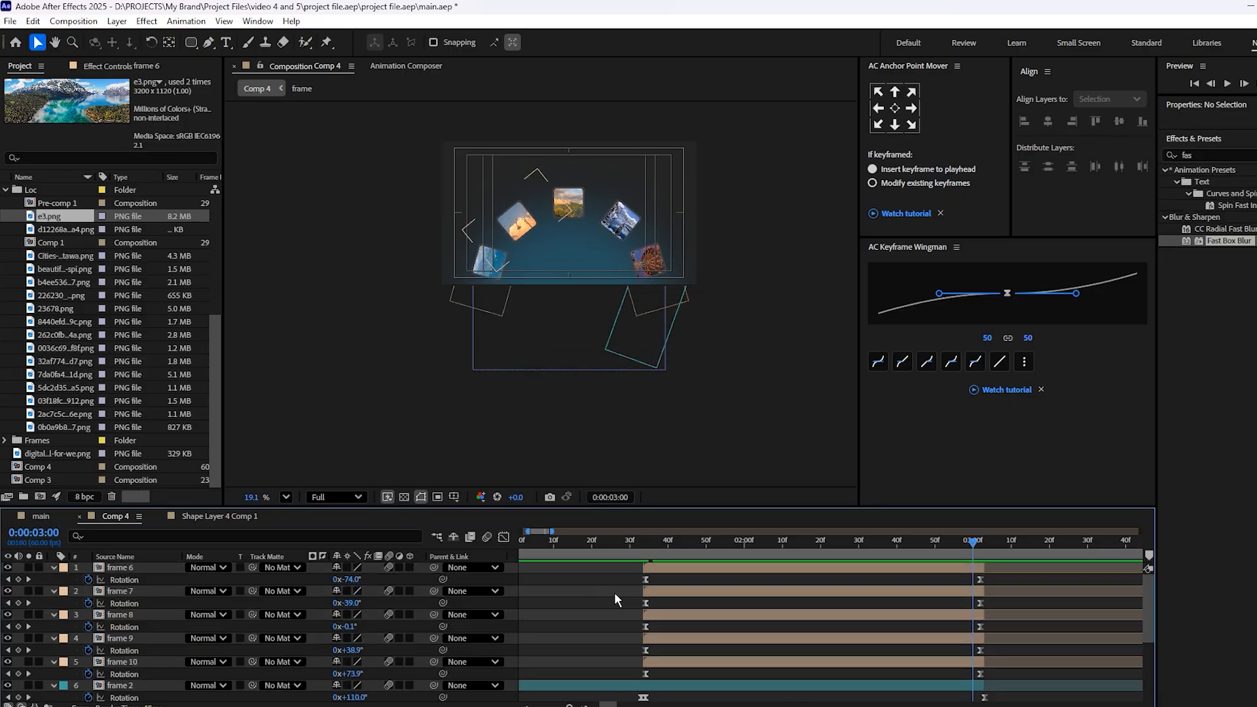
key(u)
drag(665, 608, 730, 604)
key(v)
key(Home)
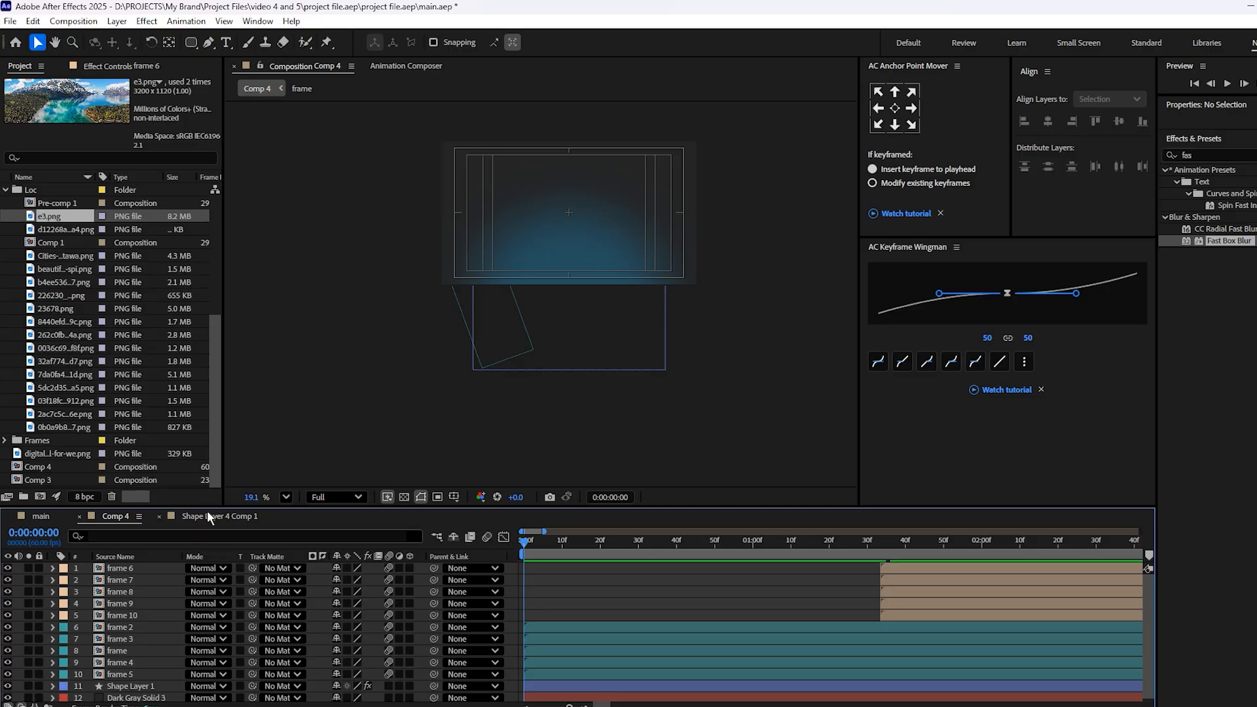
key(ctrl+s)
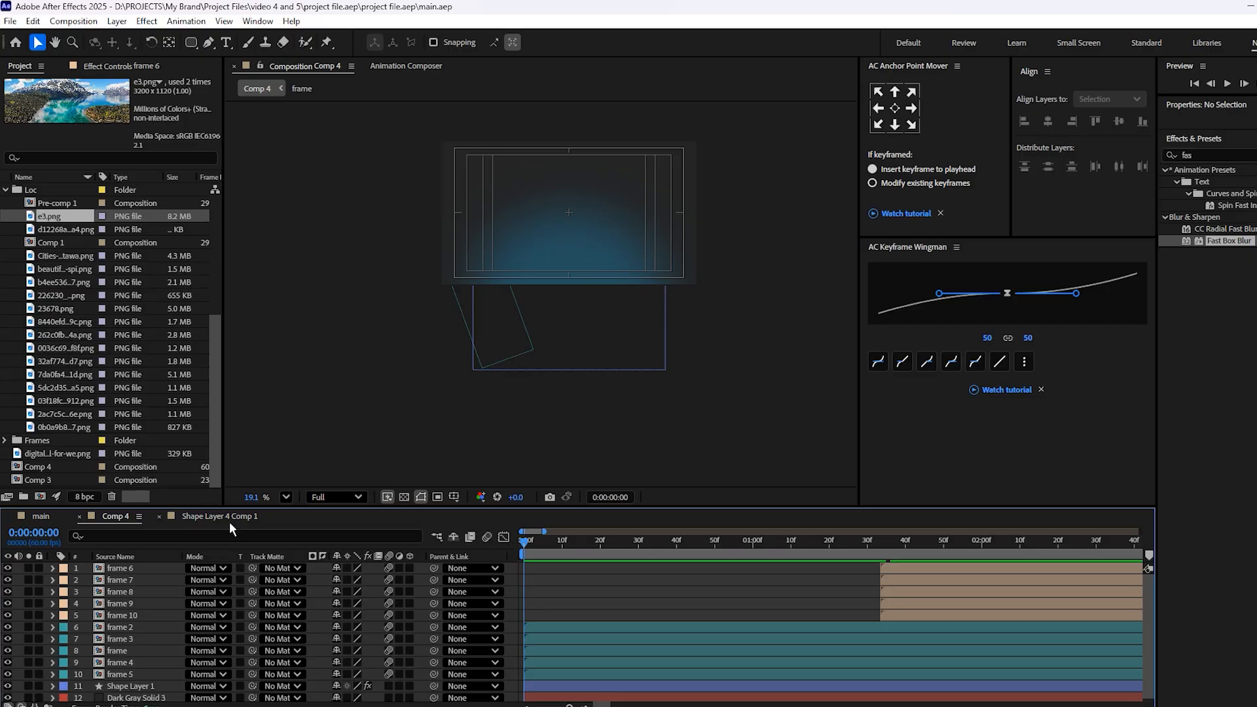
Copy the two headline text layers from the main composition and paste them into Comp 4.
click(226, 517)
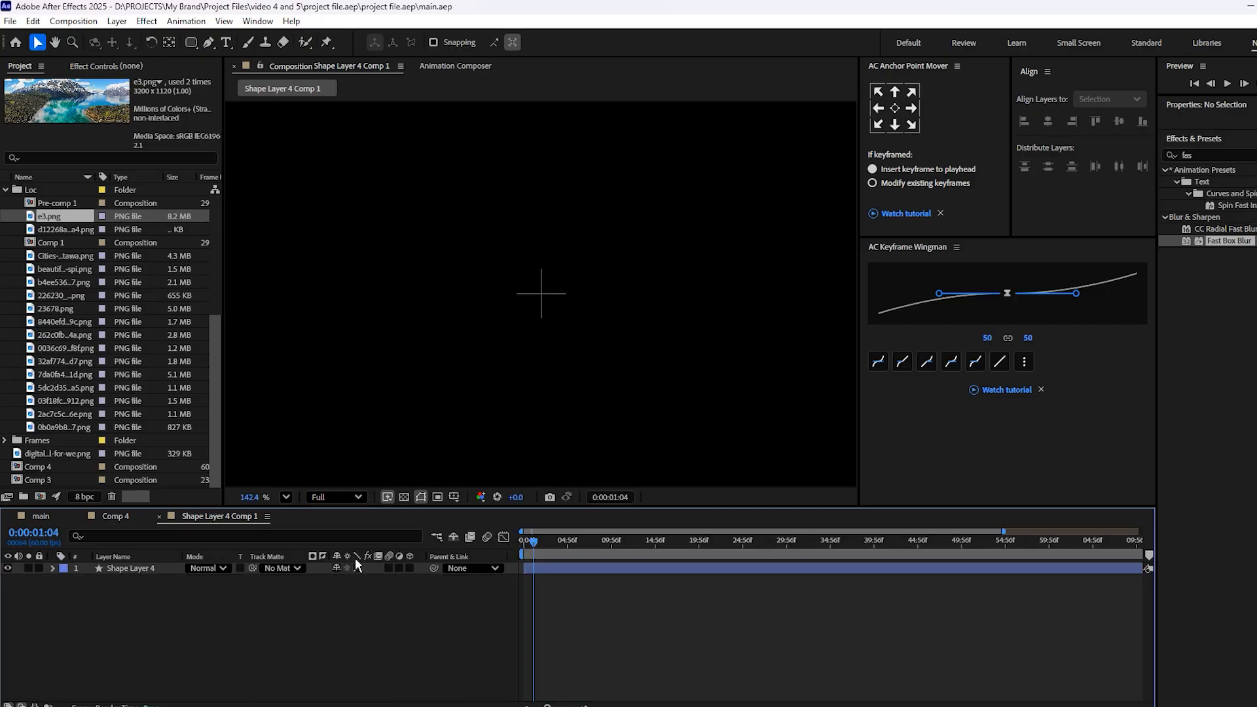
click(41, 516)
click(839, 671)
shift+click(839, 661)
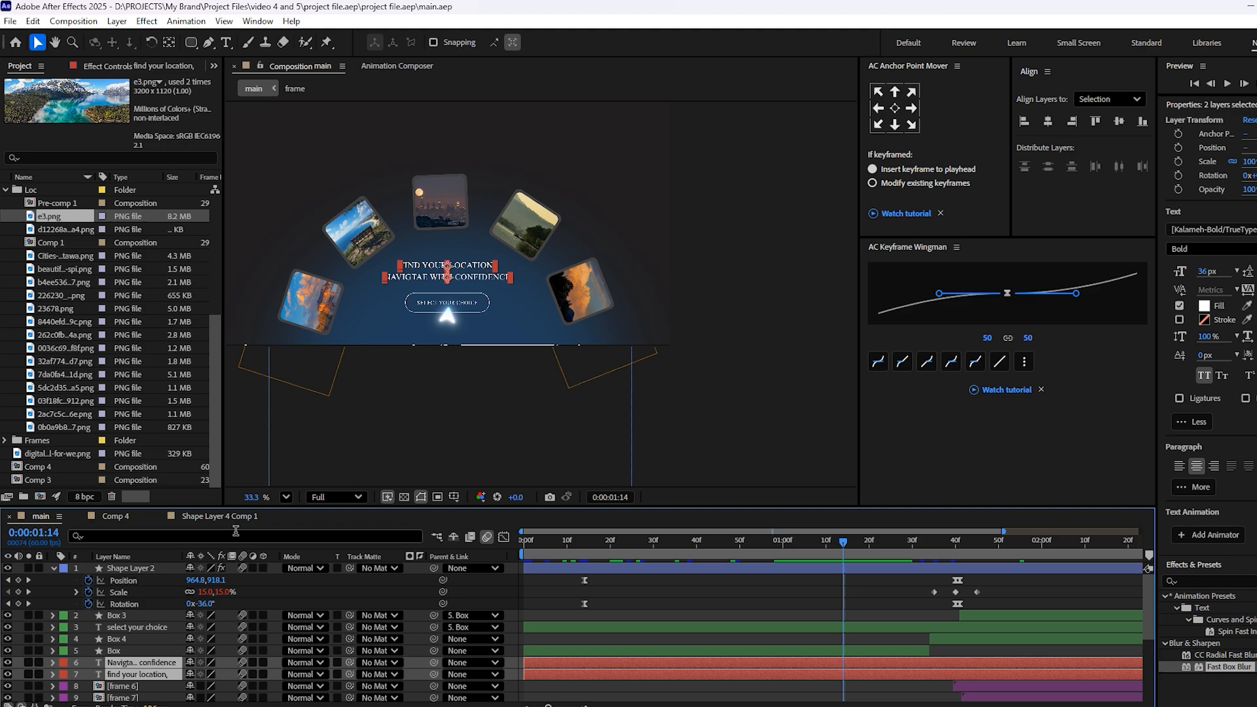
click(207, 516)
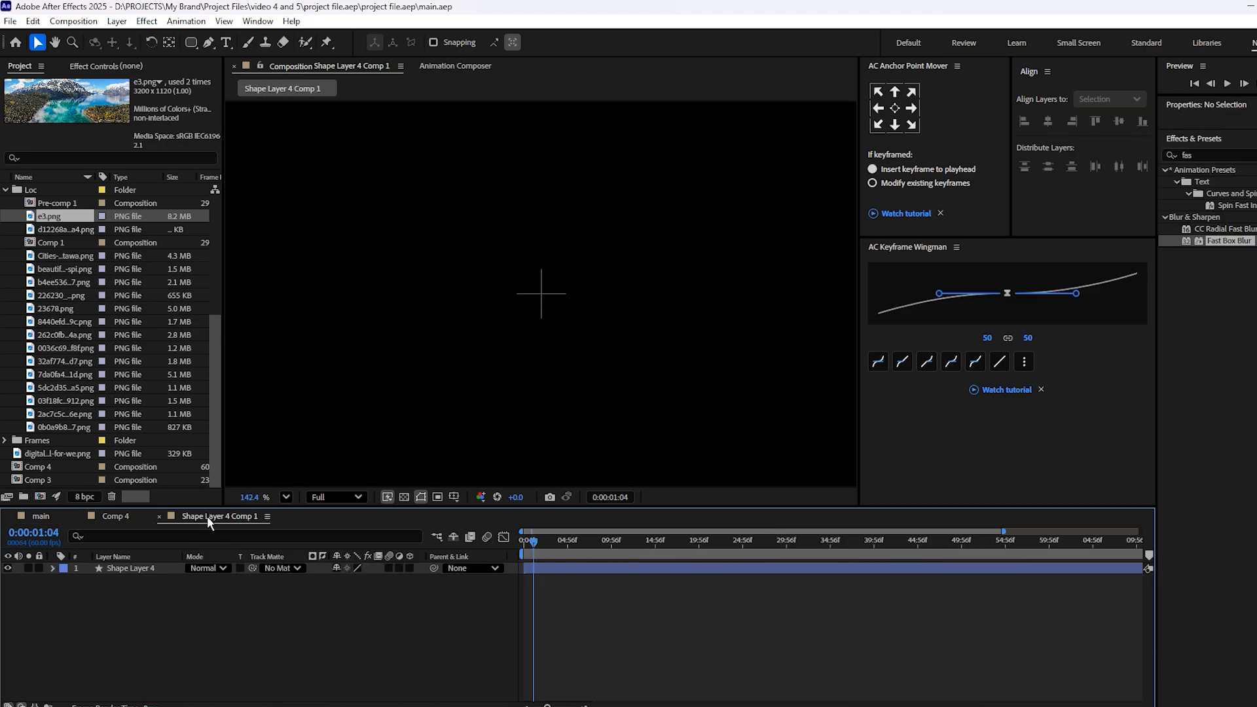
click(120, 522)
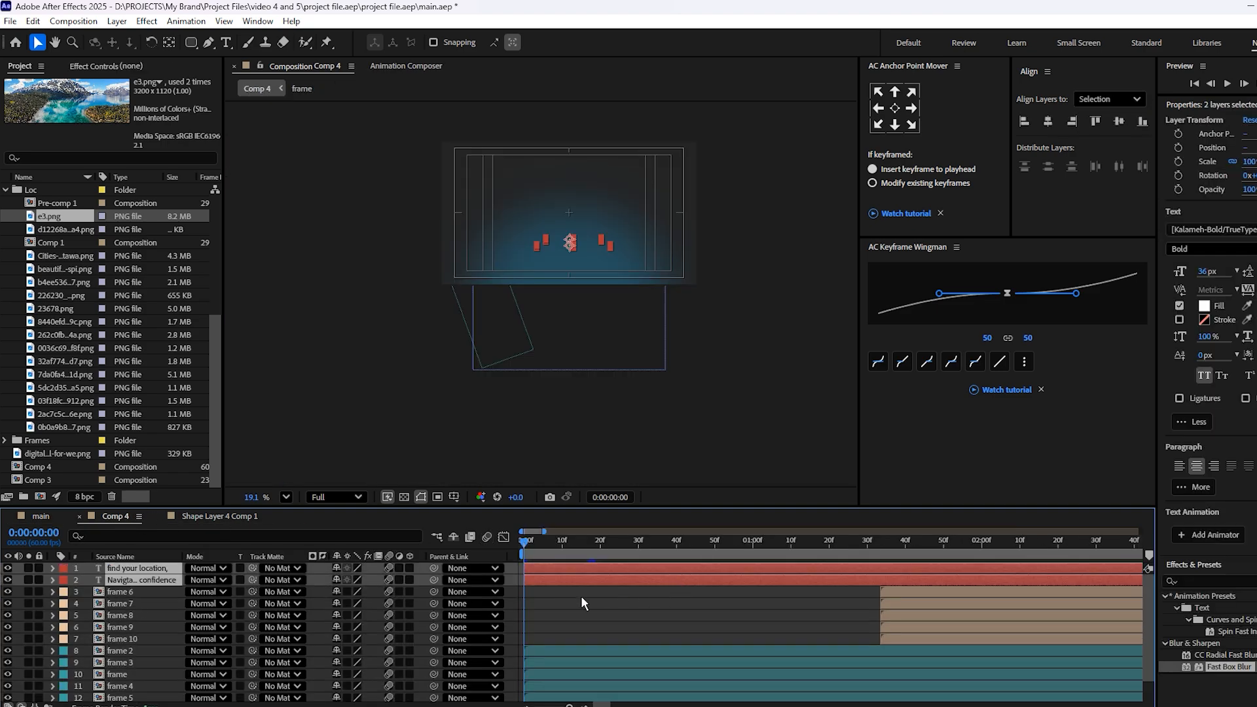
Move the two headline text layers down the layer stack so they sit between frame 10 and frame 2.
key(ctrl+[)
key(ctrl+[)
key(ctrl+[)
key(ctrl+[)
key(ctrl+[)
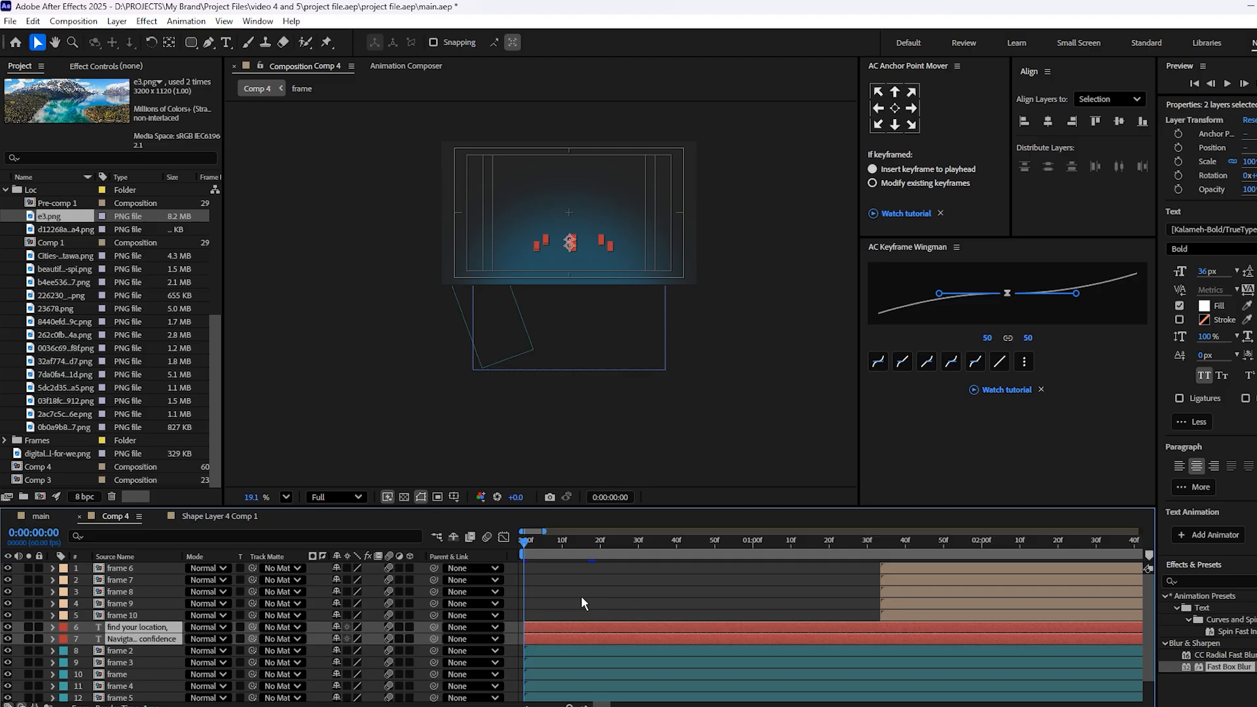
Preview Comp 4 from the start to check the headline text against the rotating frames.
click(544, 603)
key(space)
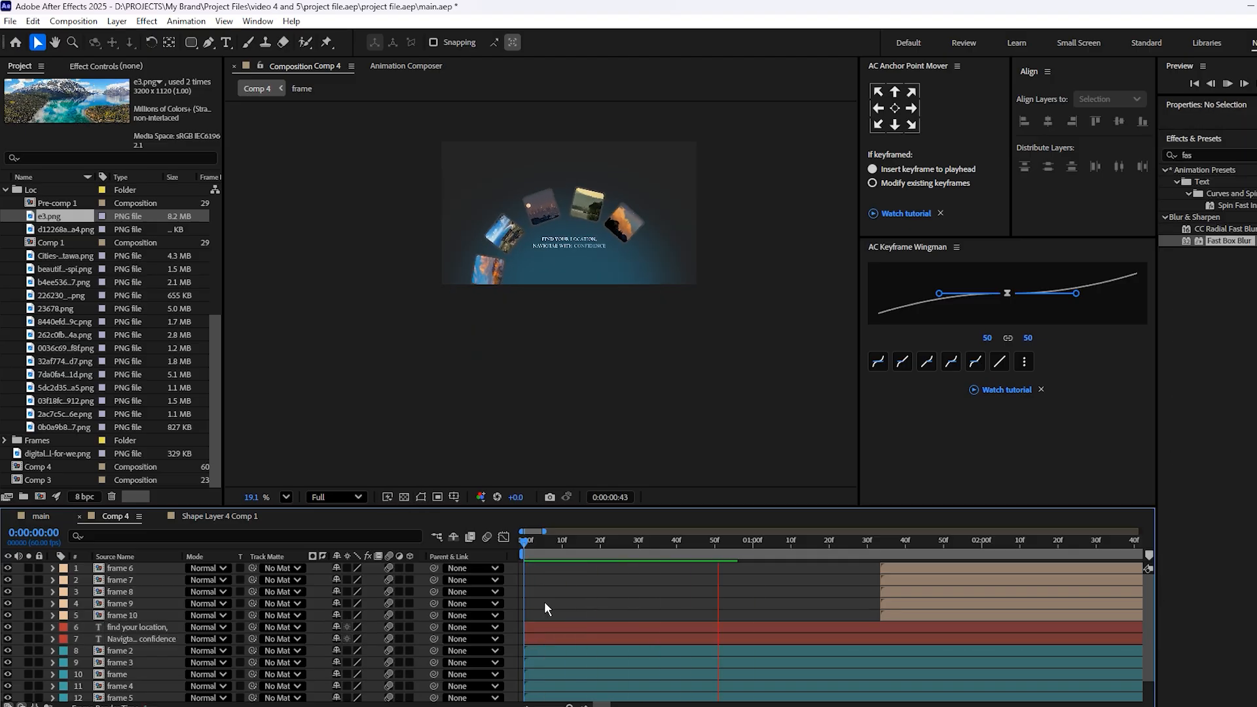
key(space)
key(Home)
key(space)
scroll(572, 257, up, 3)
click(525, 544)
key(space)
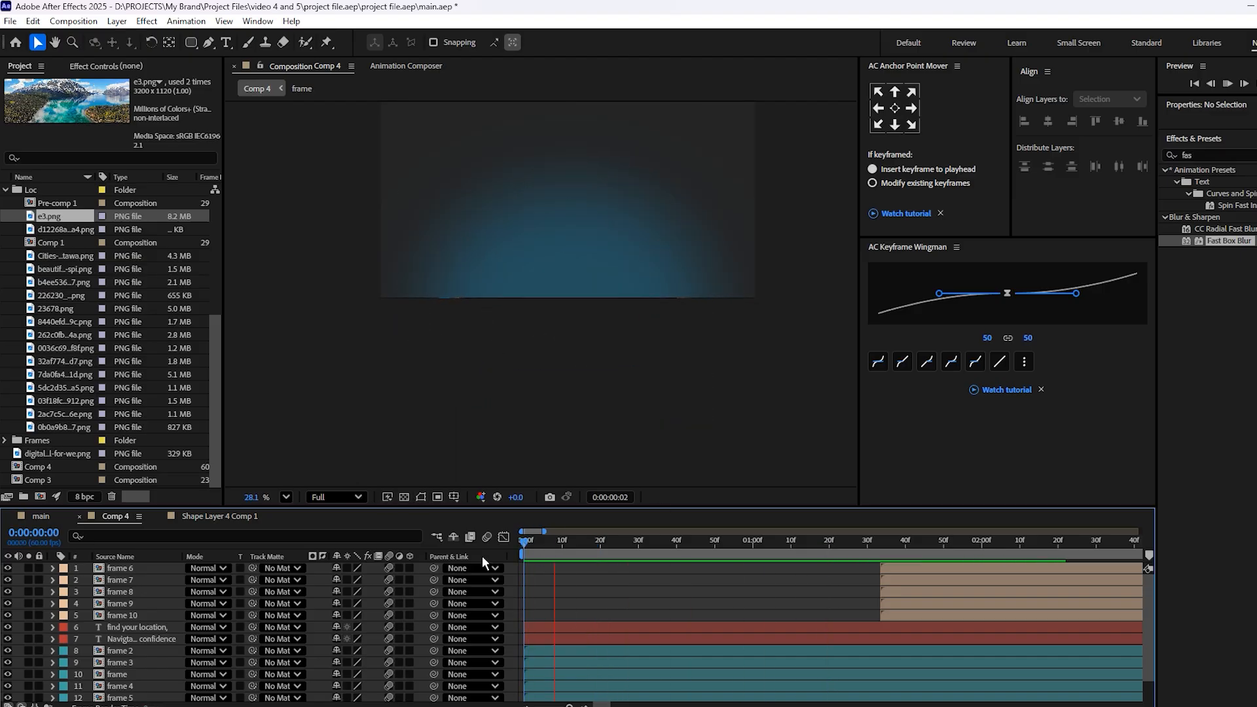
key(space)
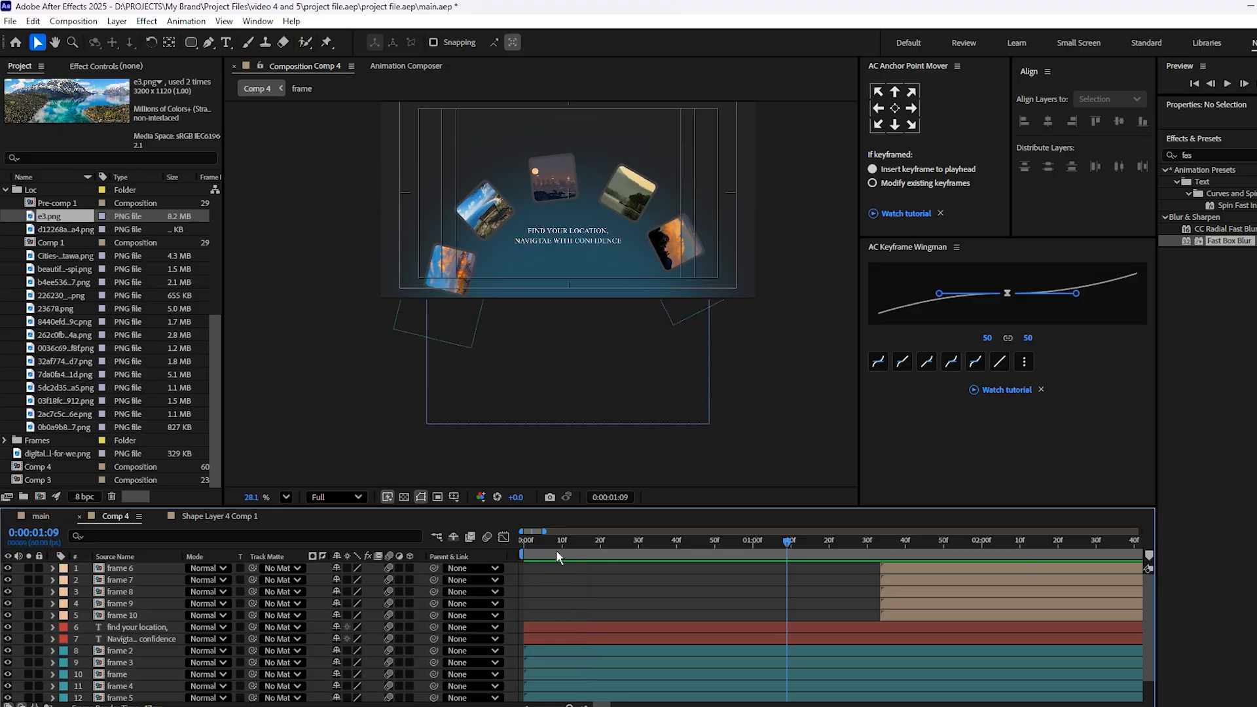
Stagger the first frame set so frame 3, frame, frame 4 and frame 5 each start two frames after the previous layer.
key(Home)
key(equal)
key(equal)
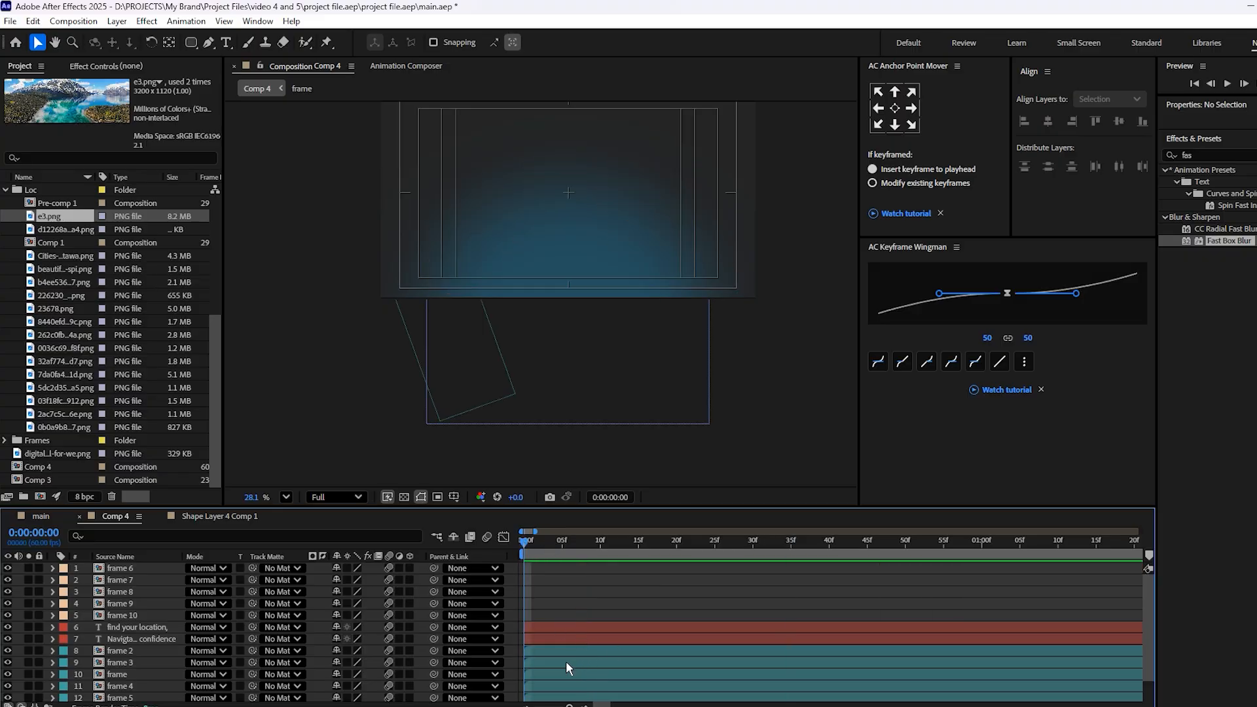
click(562, 660)
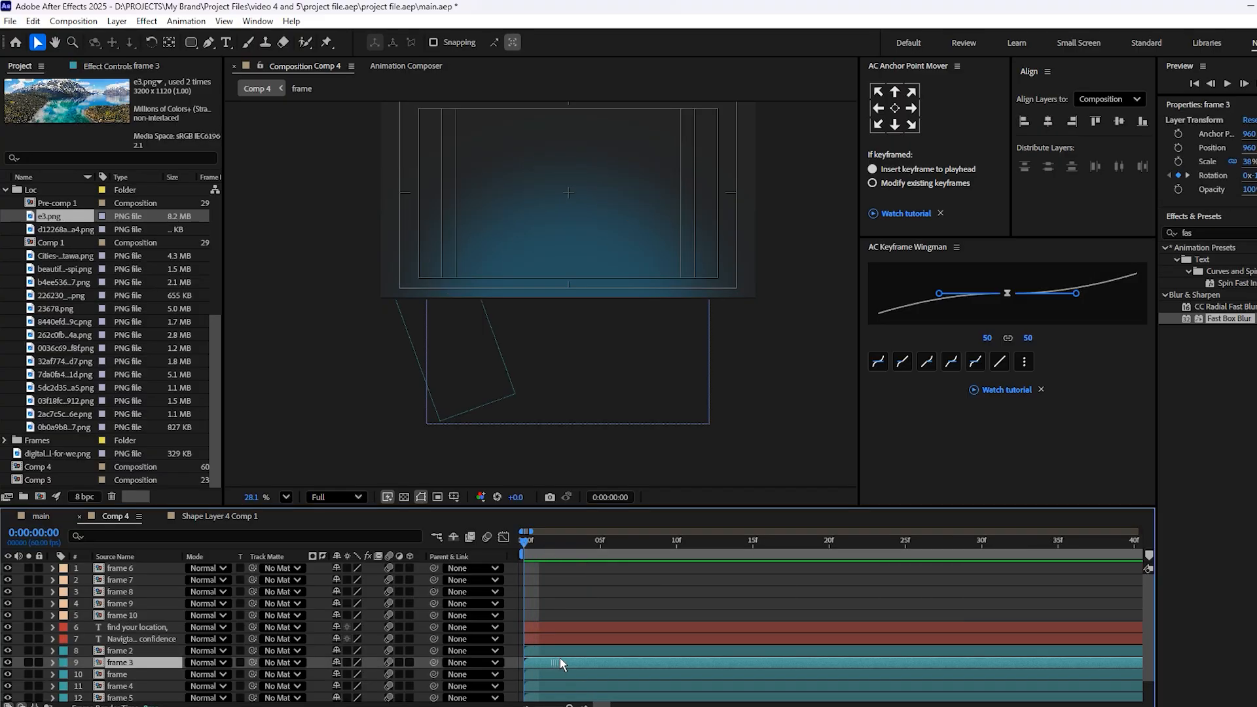
drag(562, 663, 566, 663)
click(540, 542)
key(Page_Down)
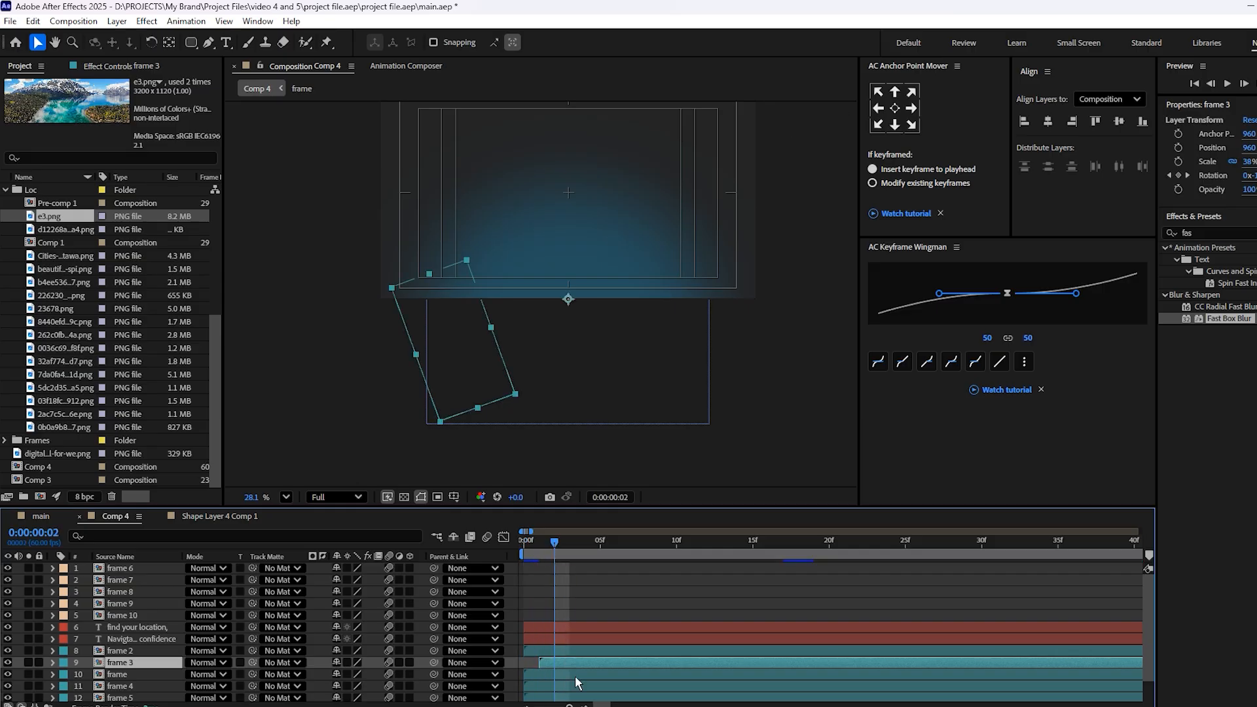
key(bracketleft)
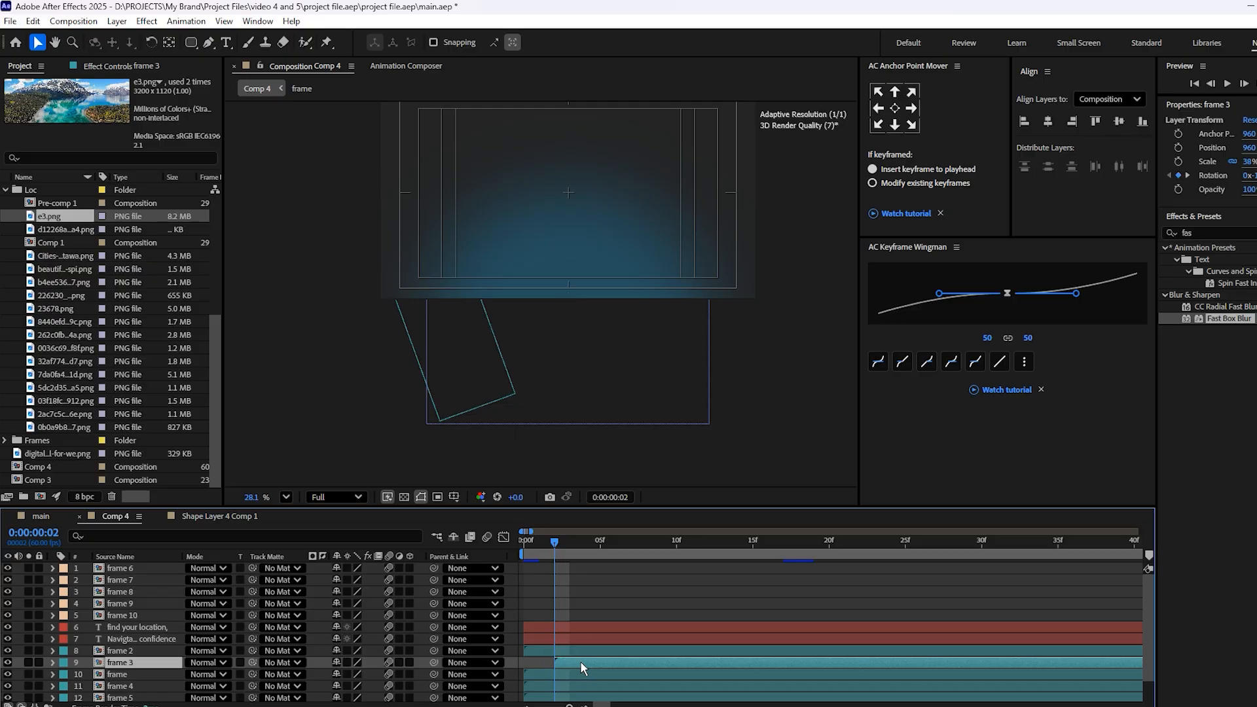
drag(566, 675, 727, 700)
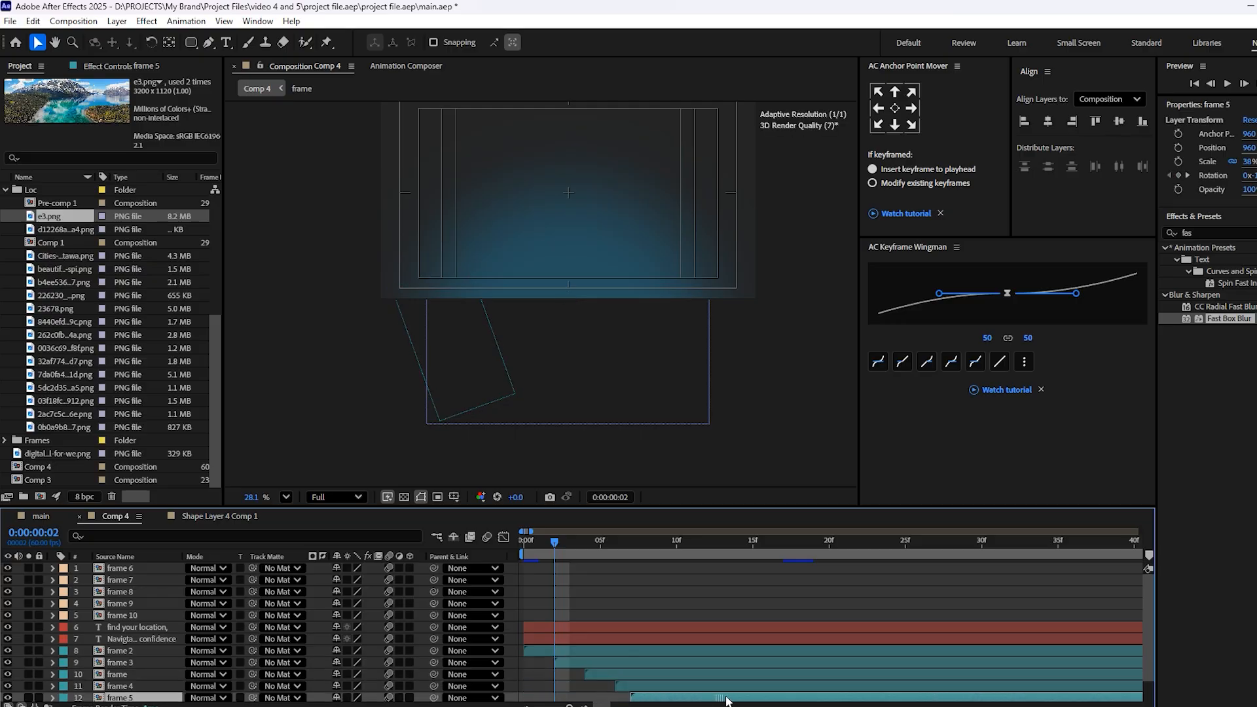
Stagger the second frame set so frame 7 through frame 10 each start two frames after the layer above.
scroll(727, 607, down, 3)
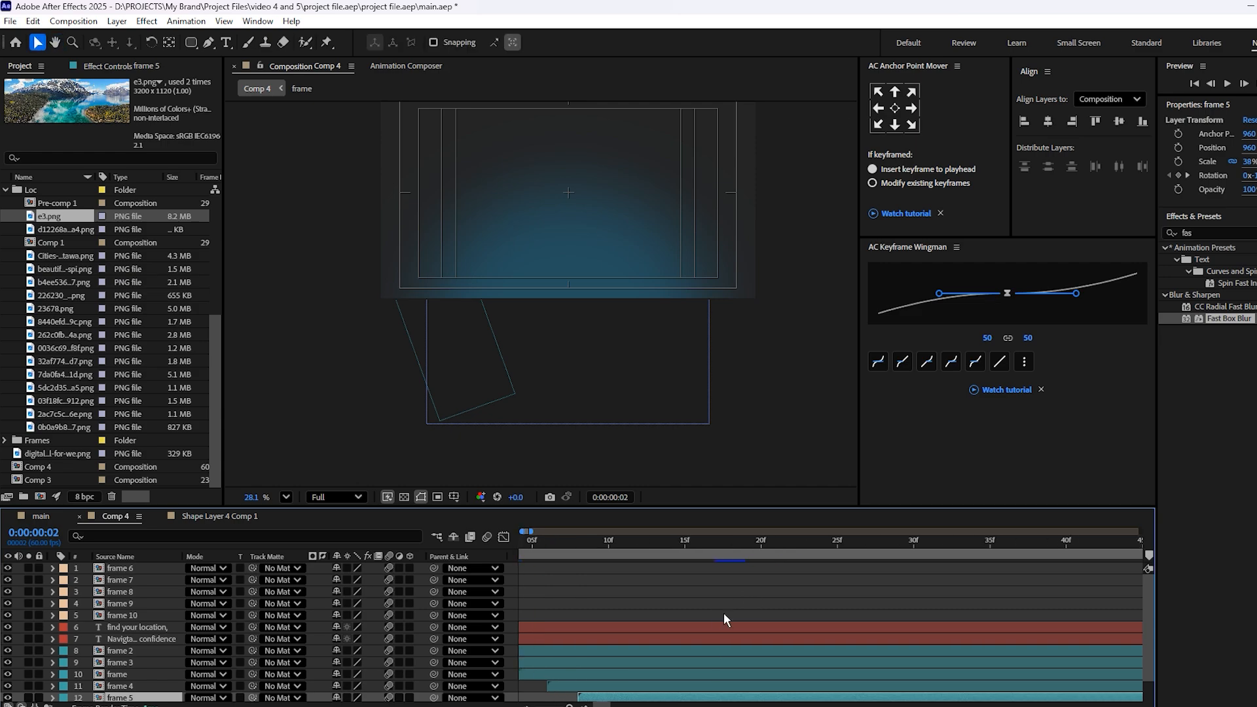
scroll(913, 596, down, 2)
scroll(819, 631, up, 2)
click(872, 542)
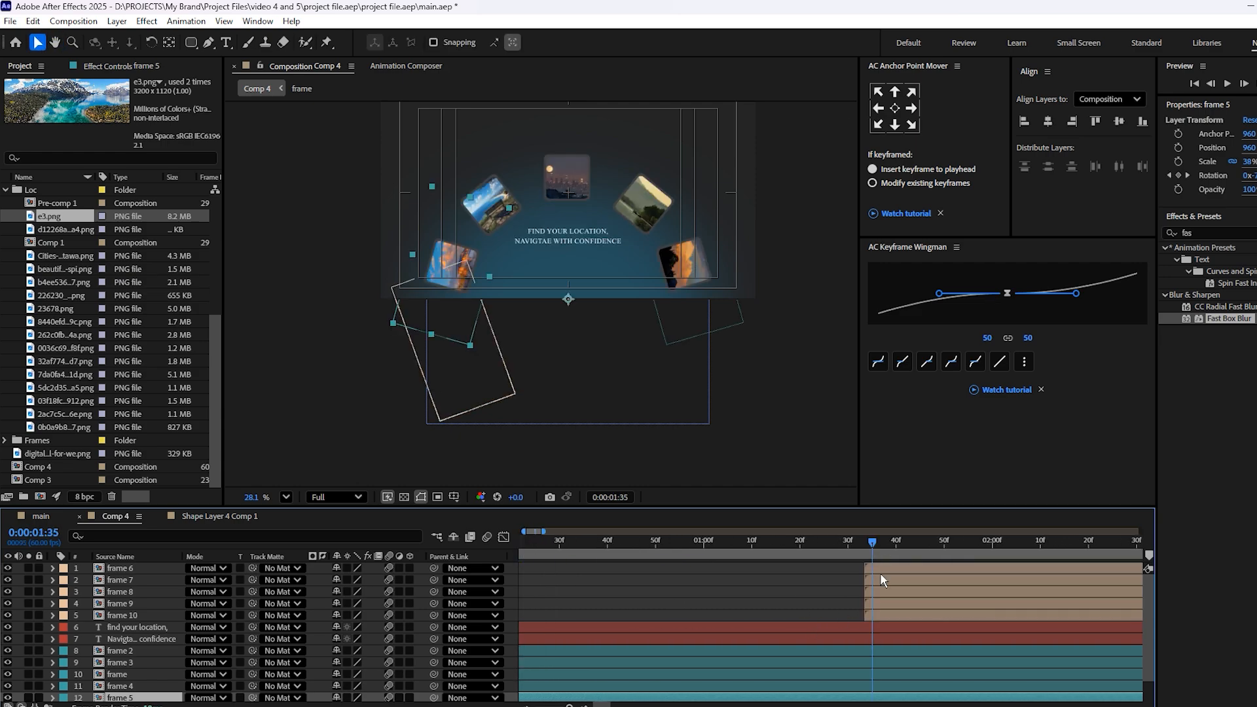
click(896, 577)
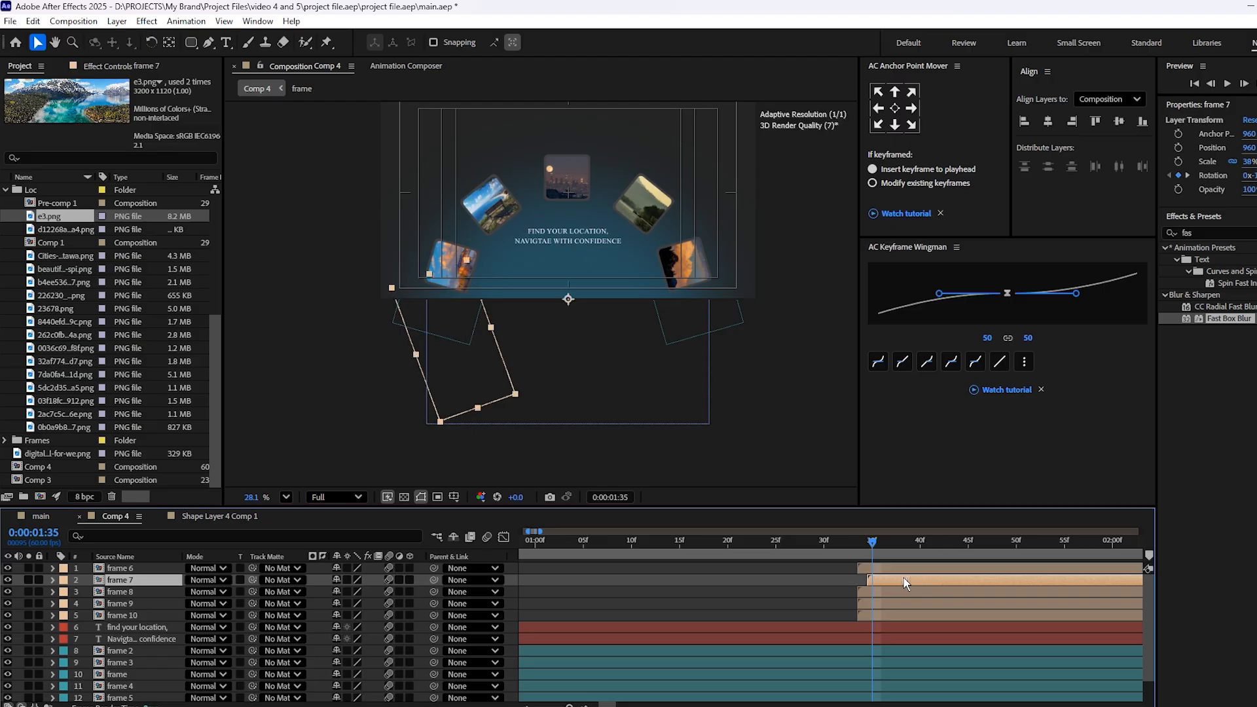
drag(909, 585, 993, 616)
Preview the staggered rotation of both frame sets and save the project.
key(space)
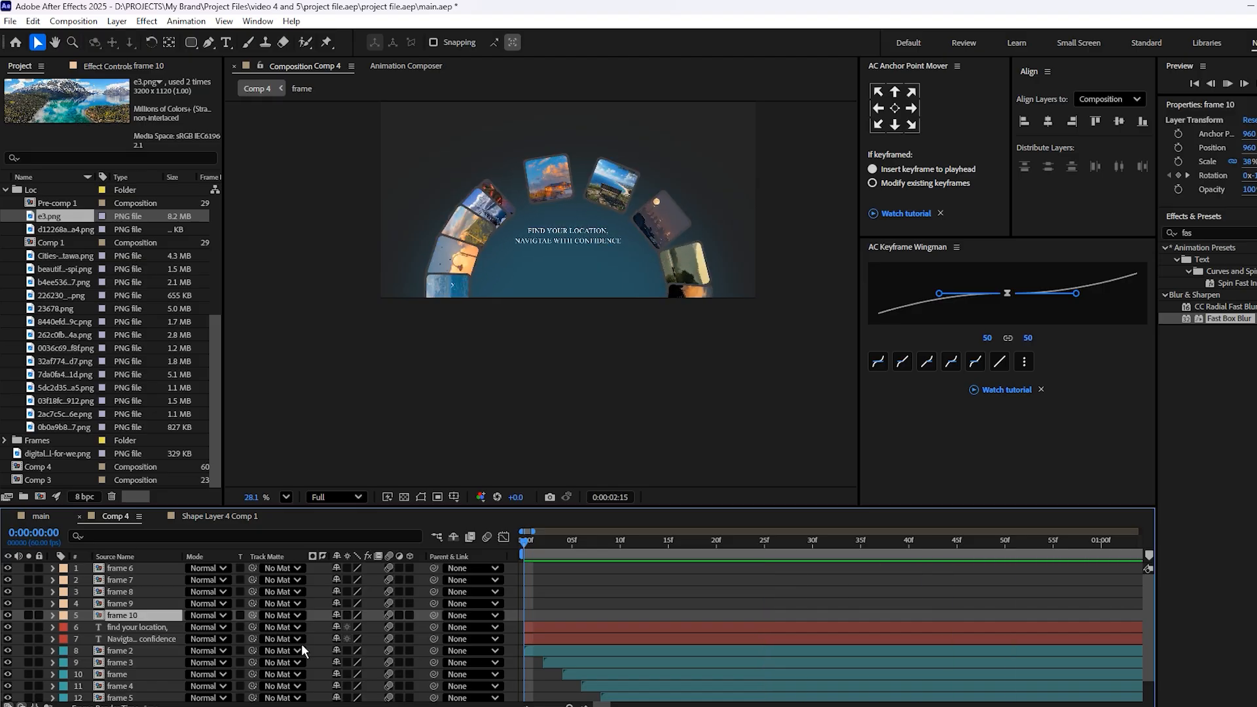
key(space)
key(ctrl+s)
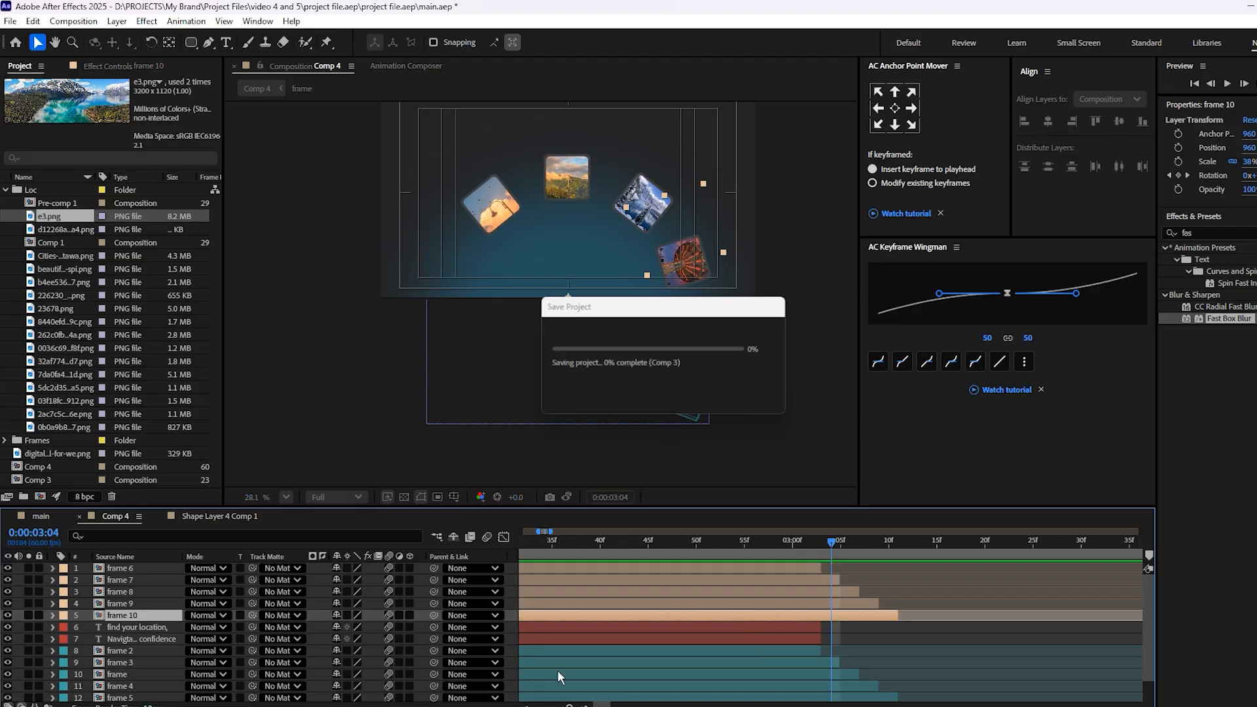
Trim the ends of the staggered frame layers to 0:00:03:03.
click(826, 541)
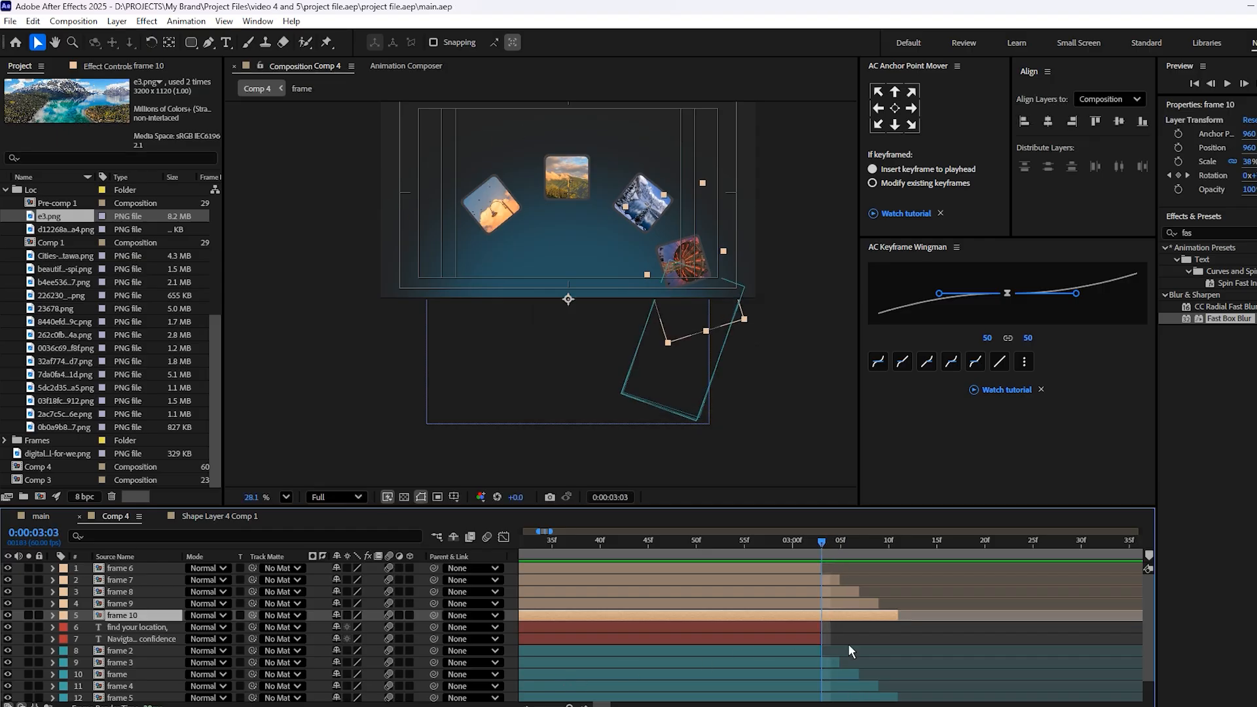
shift+click(827, 579)
shift+click(848, 698)
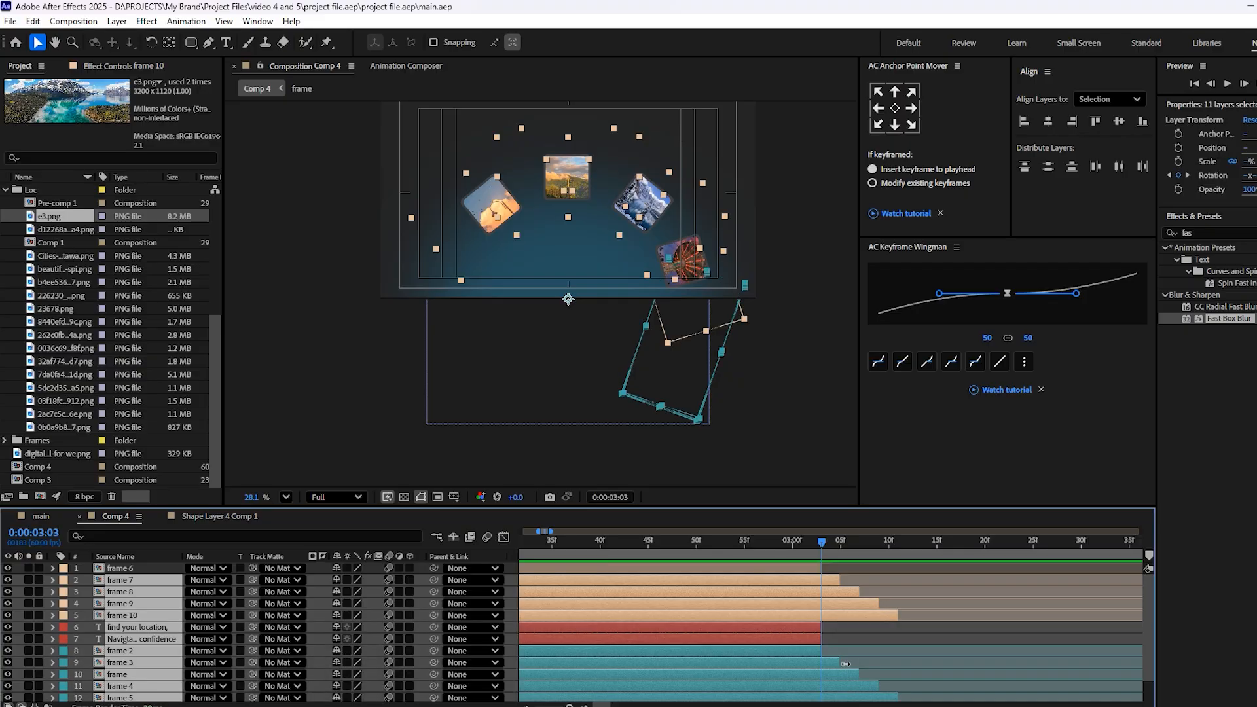
scroll(846, 664, down, 1)
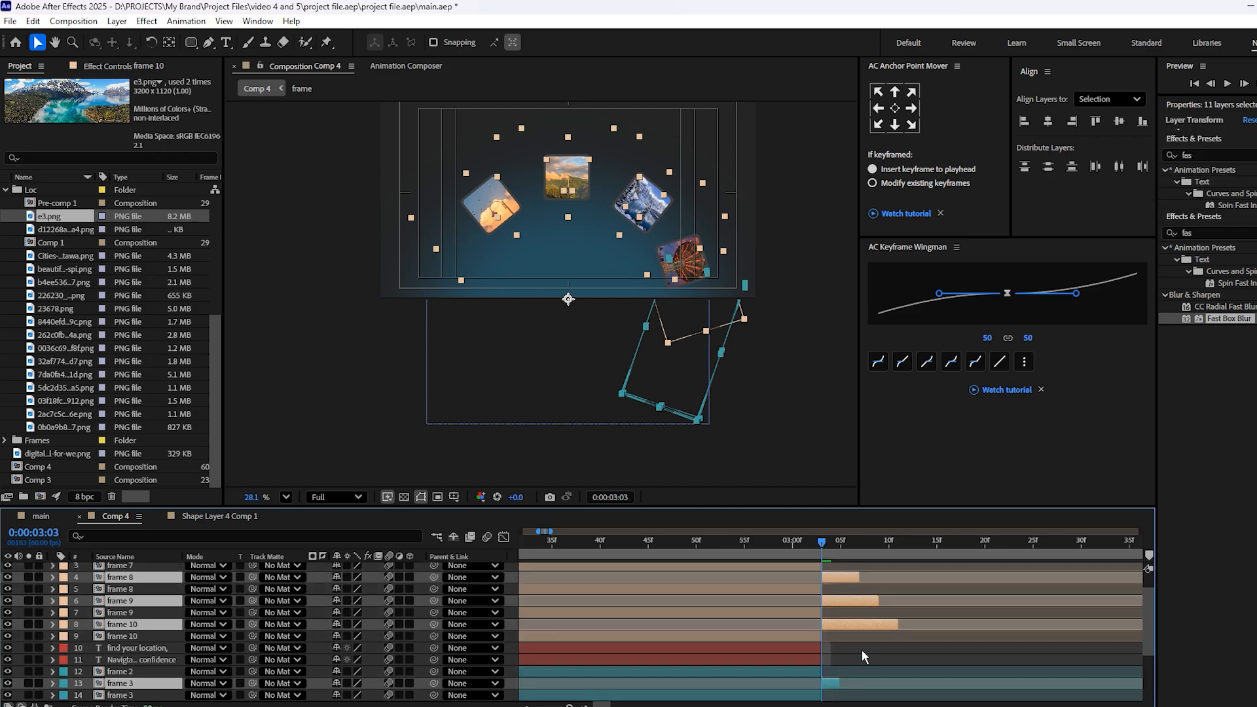
key(alt+])
scroll(861, 650, down, 5)
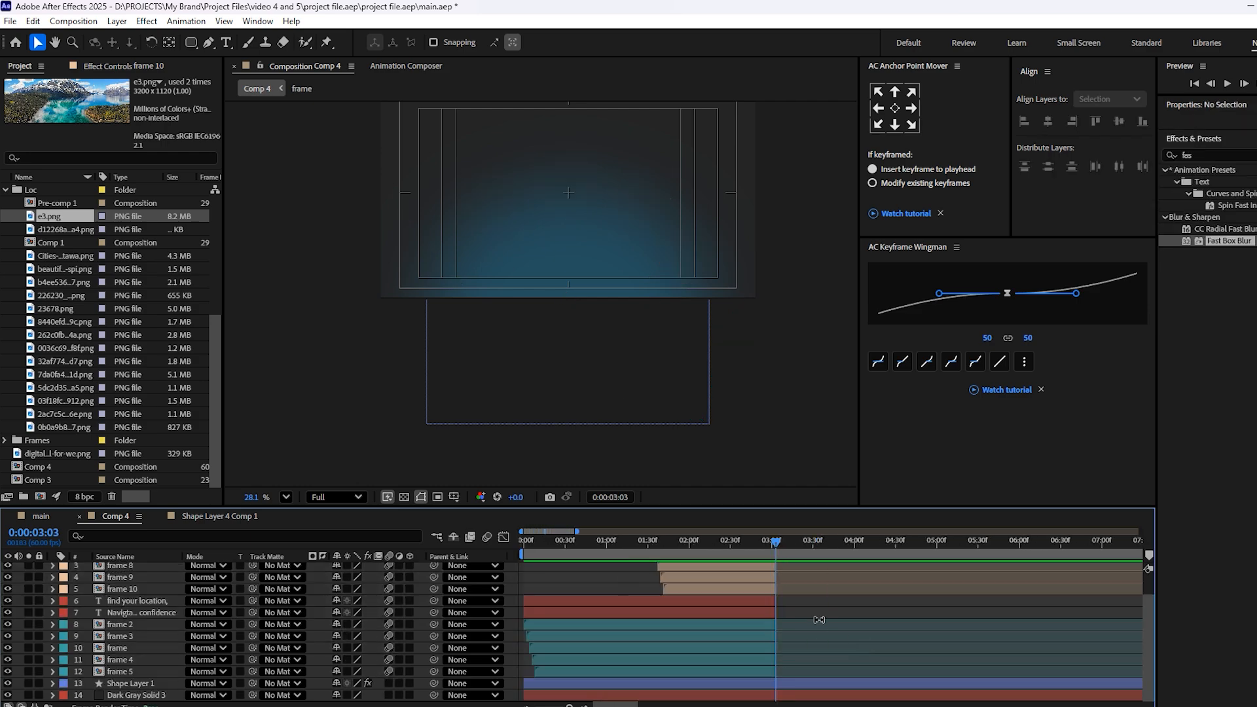
Save the project and preview Comp 4 from 0:00:00:00.
key(Home)
scroll(326, 611, up, 5)
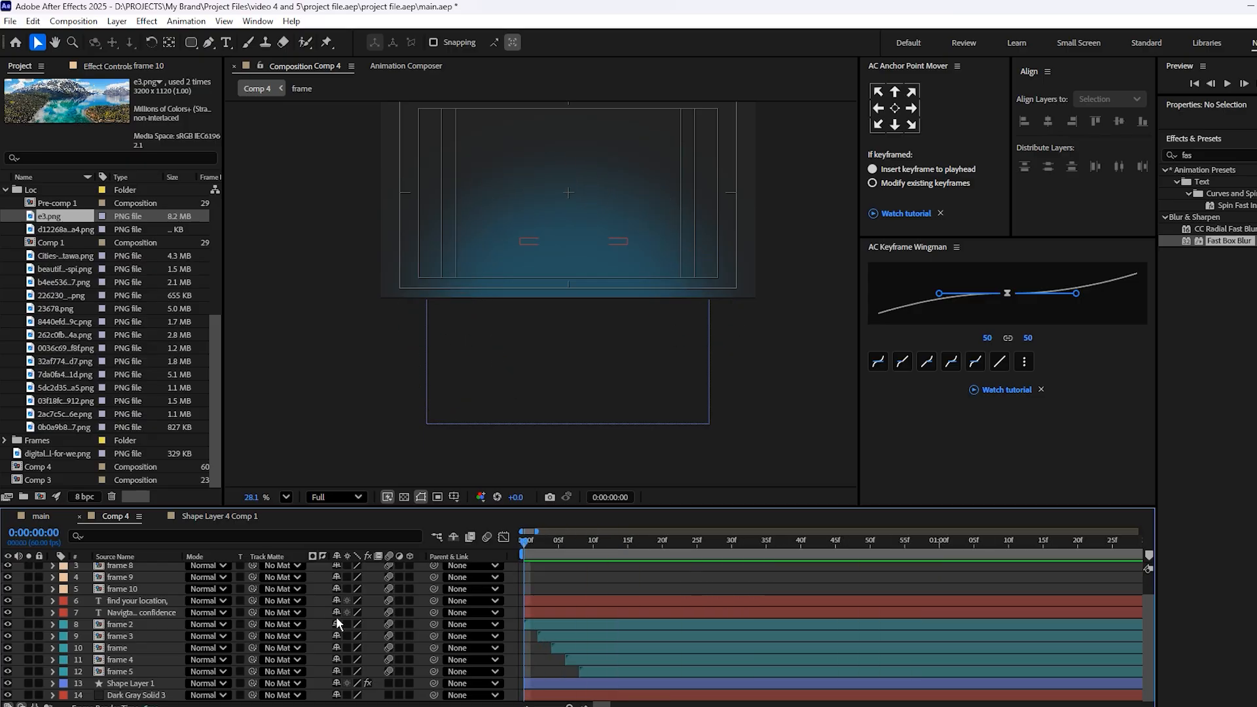
key(ctrl+s)
key(space)
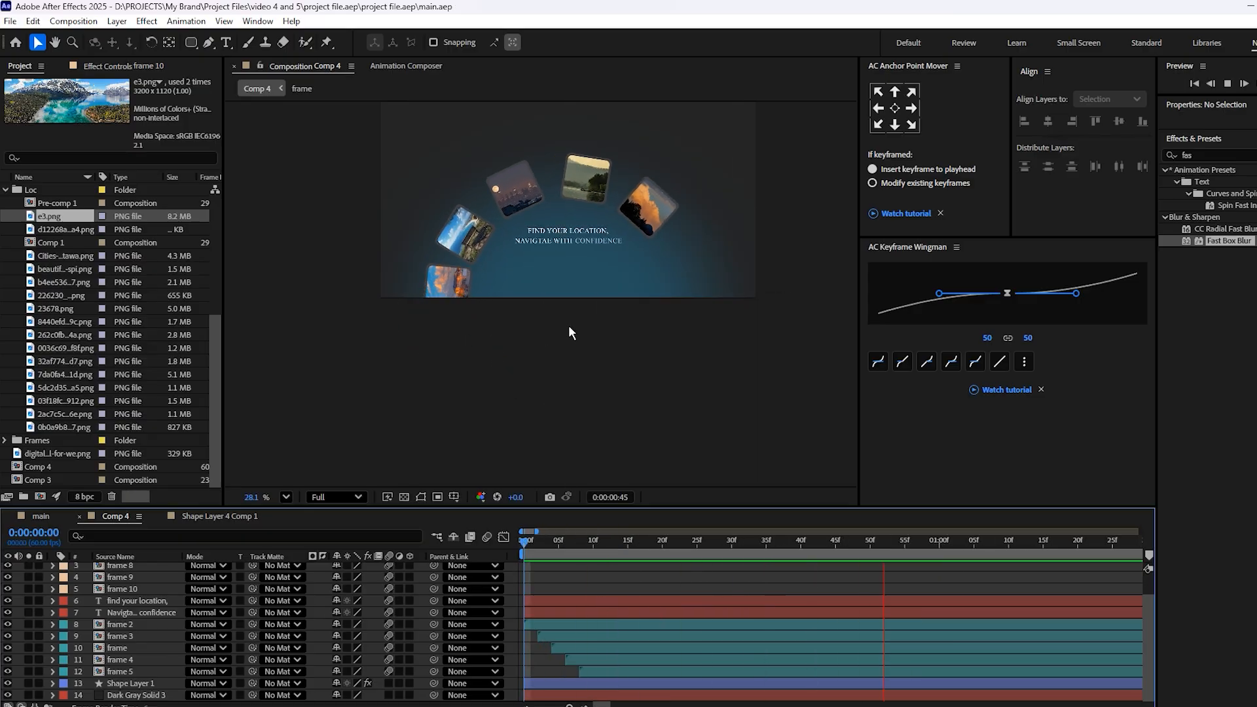
Draw a rounded rectangle about 472 px wide below the headline text at 0:00:01:21.
scroll(566, 272, up, 2)
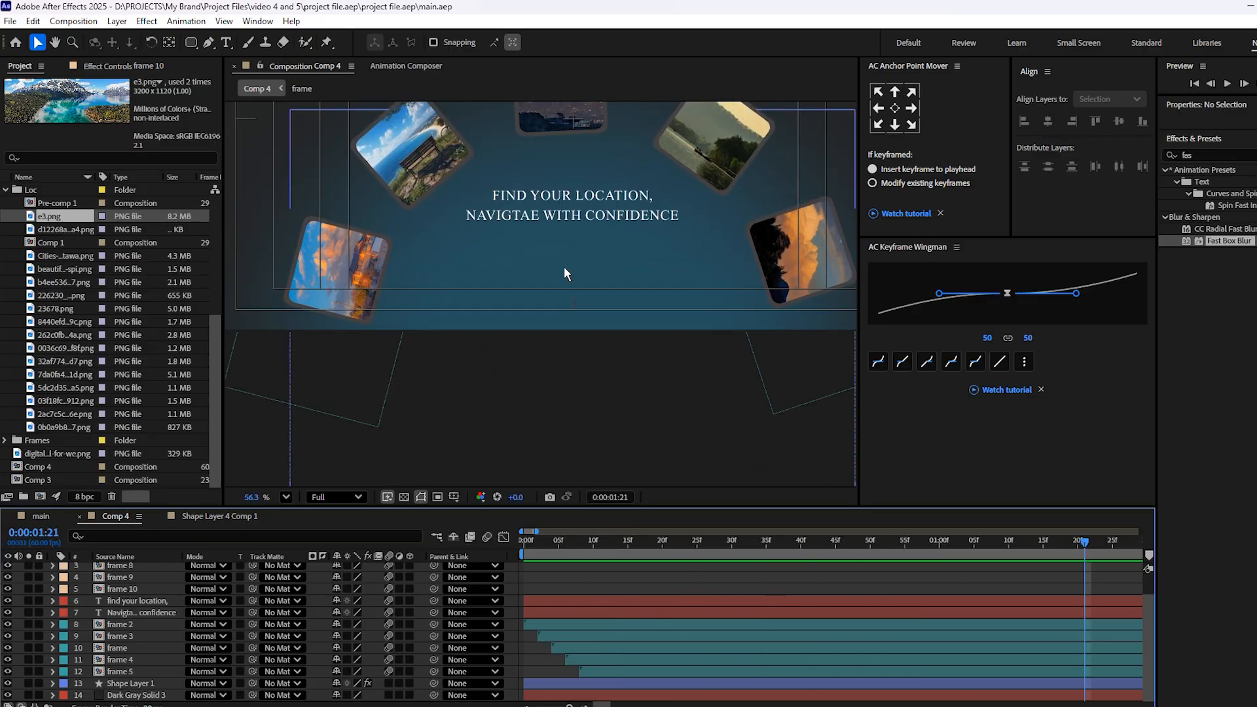
click(502, 278)
click(263, 435)
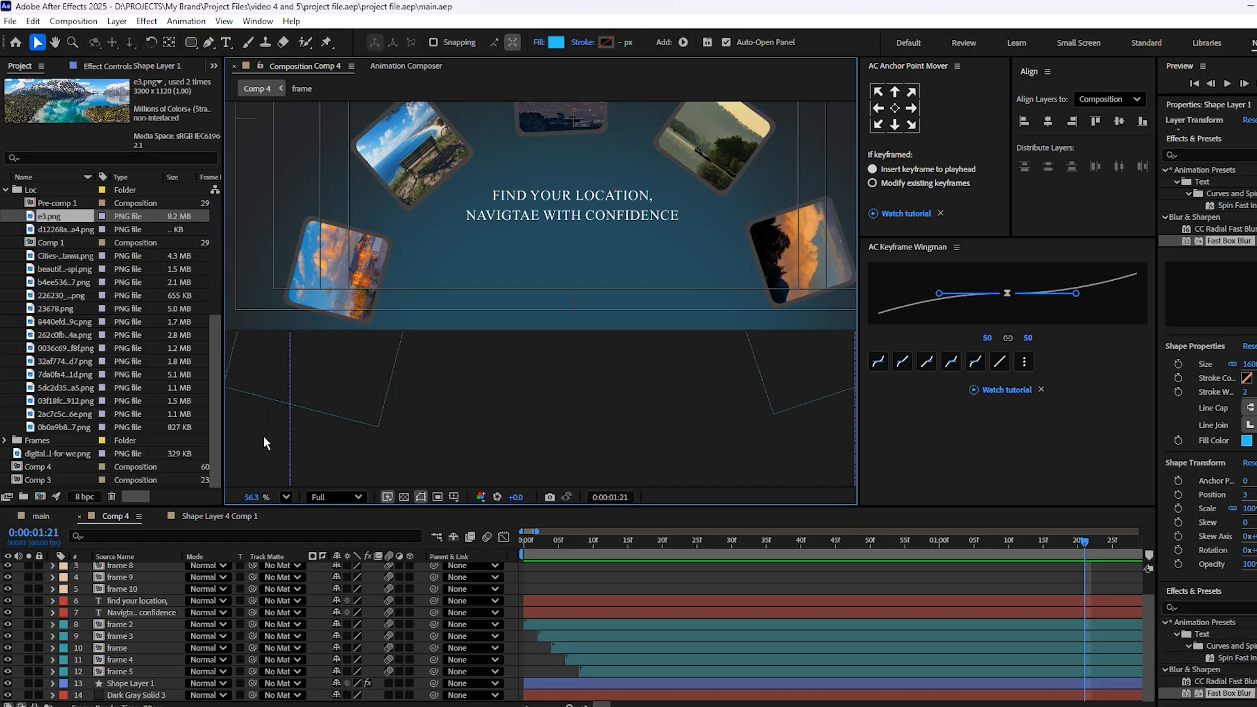
click(194, 44)
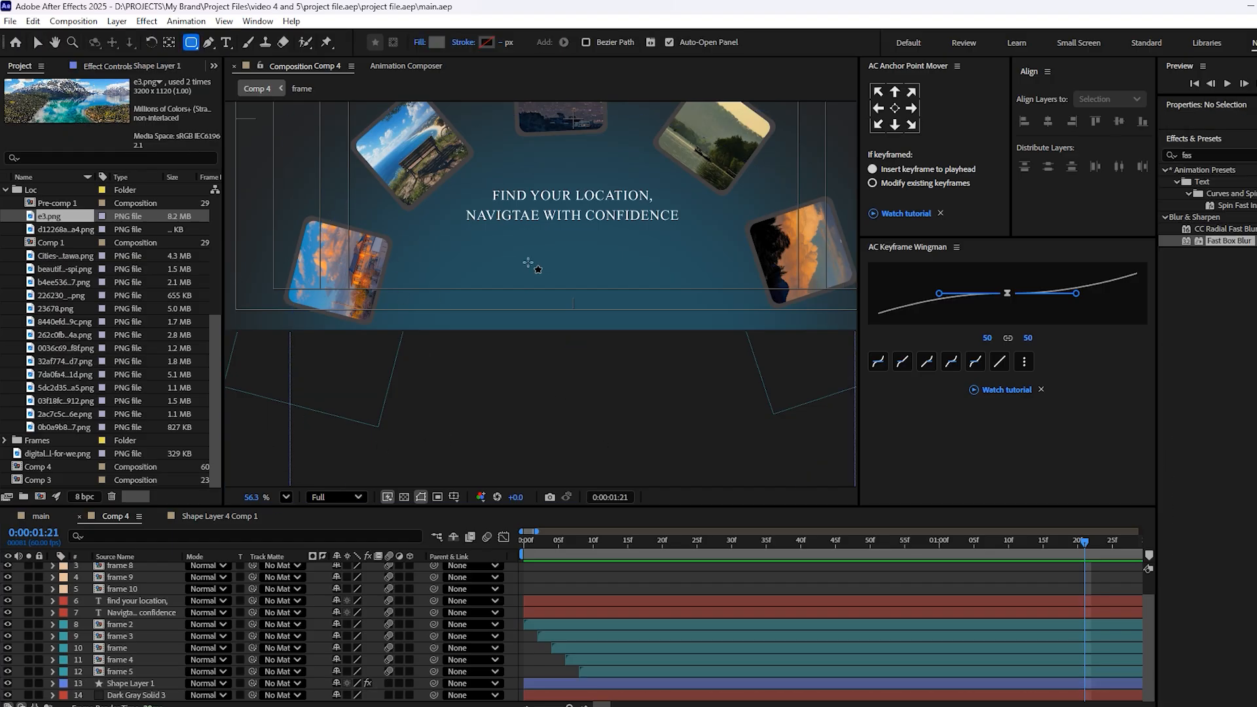
drag(483, 253, 666, 288)
scroll(603, 287, up, 3)
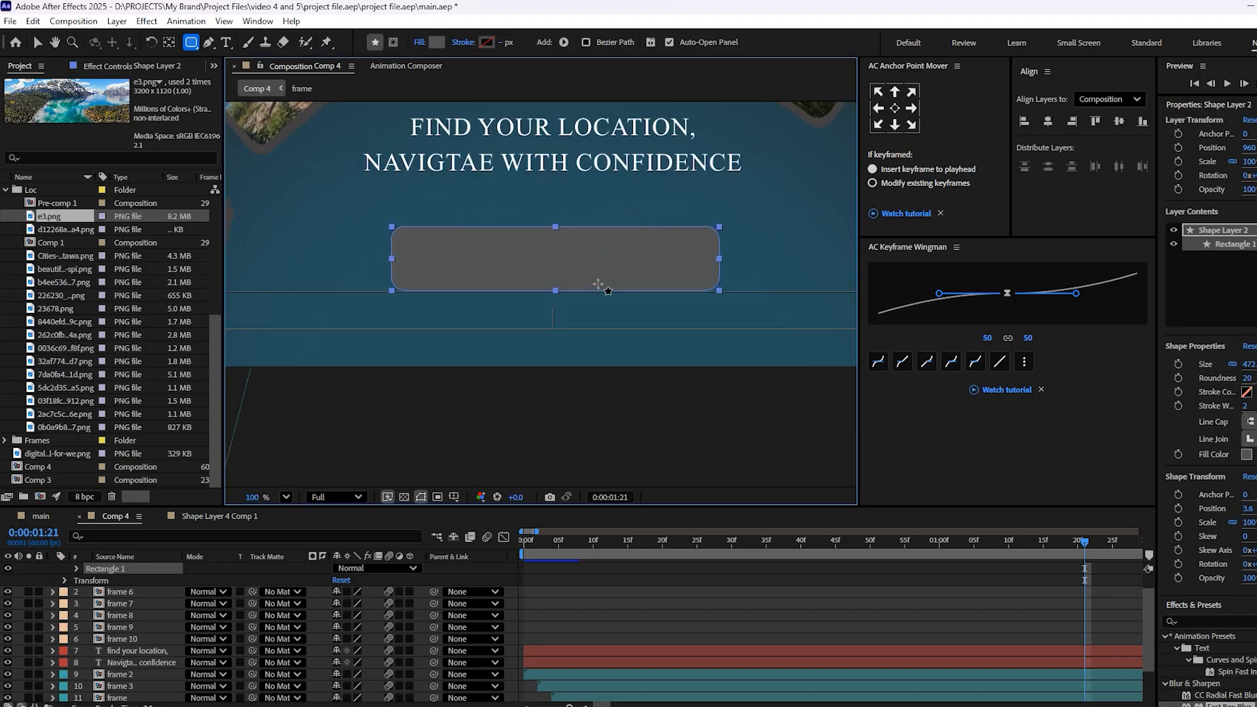
Set the rectangle's roundness to 173 and nudge it towards the horizontal centre below the headline.
drag(1249, 380, 1256, 380)
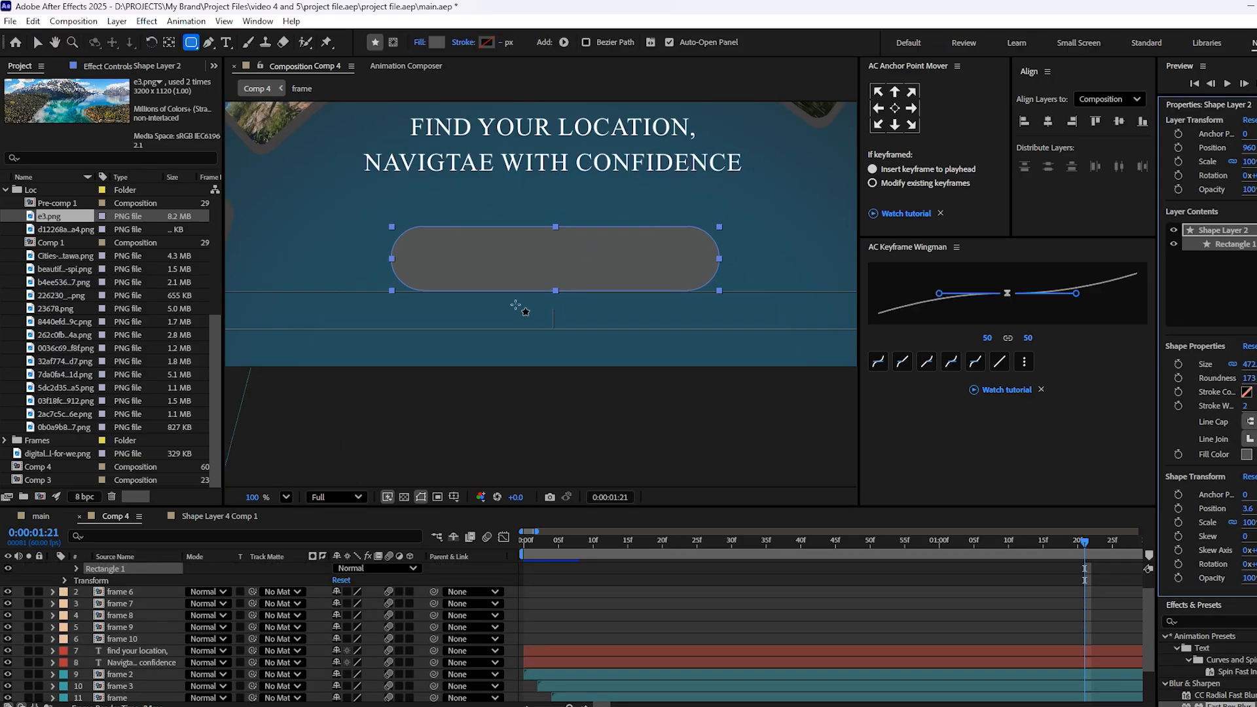
scroll(596, 296, up, 1)
key(v)
drag(599, 254, 595, 248)
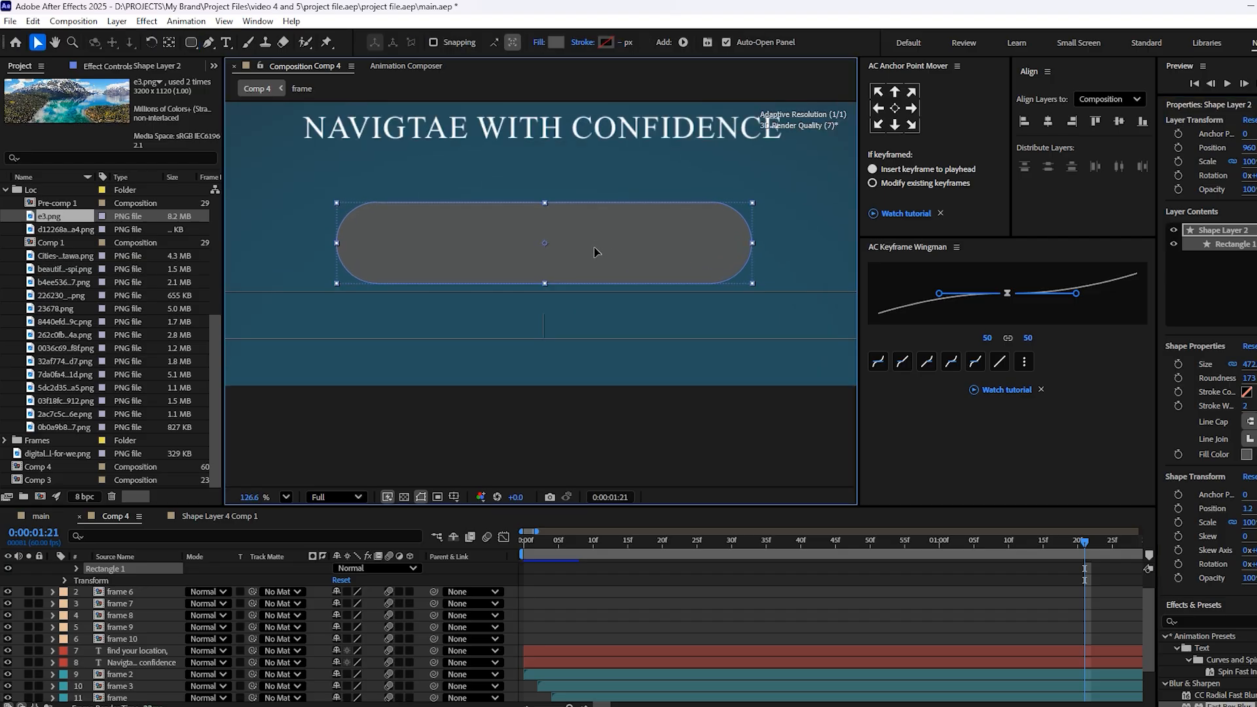
Centre the anchor point of the pill shape layer and set its scale to 85%.
key(s)
key(s)
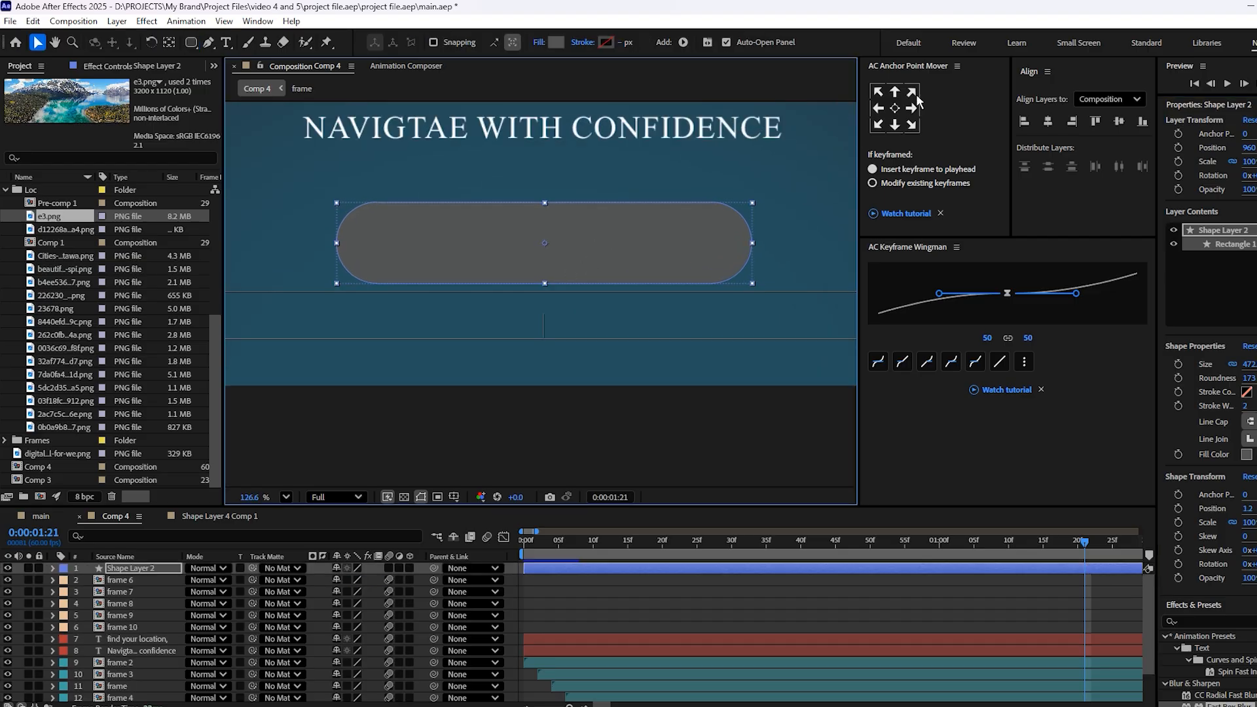
click(895, 108)
key(s)
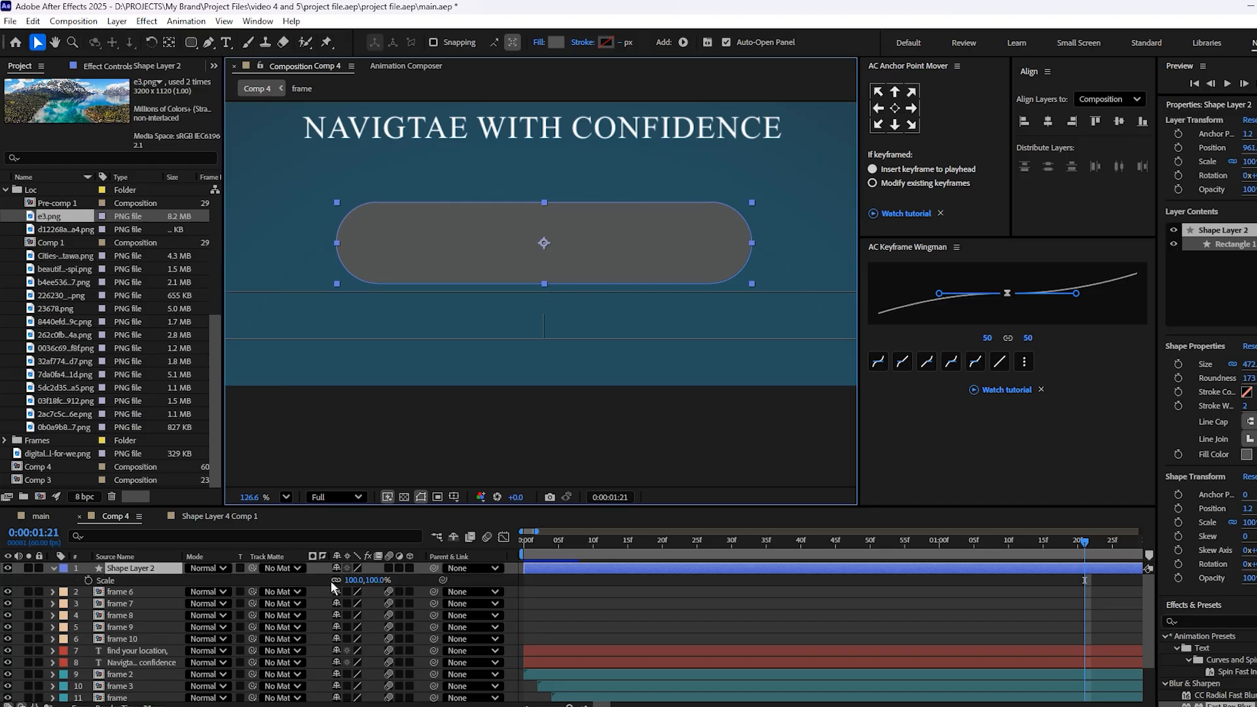
drag(351, 581, 342, 581)
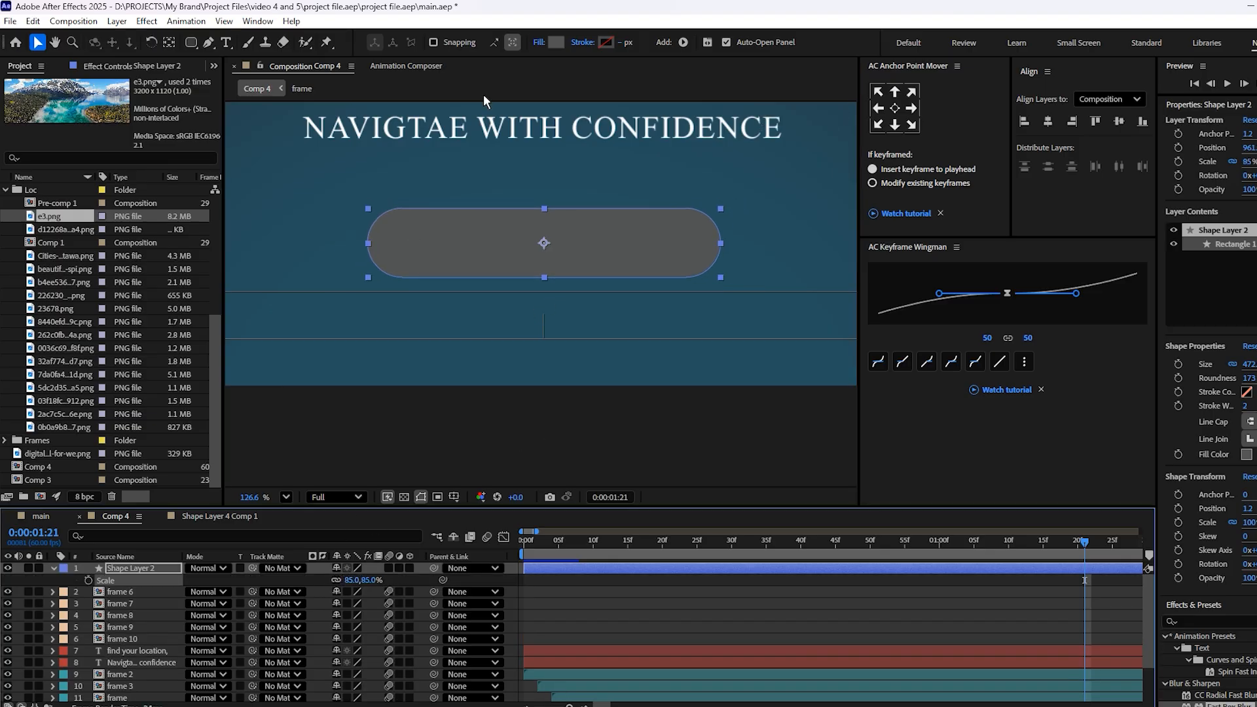
Set the pill shape's fill to None.
click(540, 41)
click(591, 326)
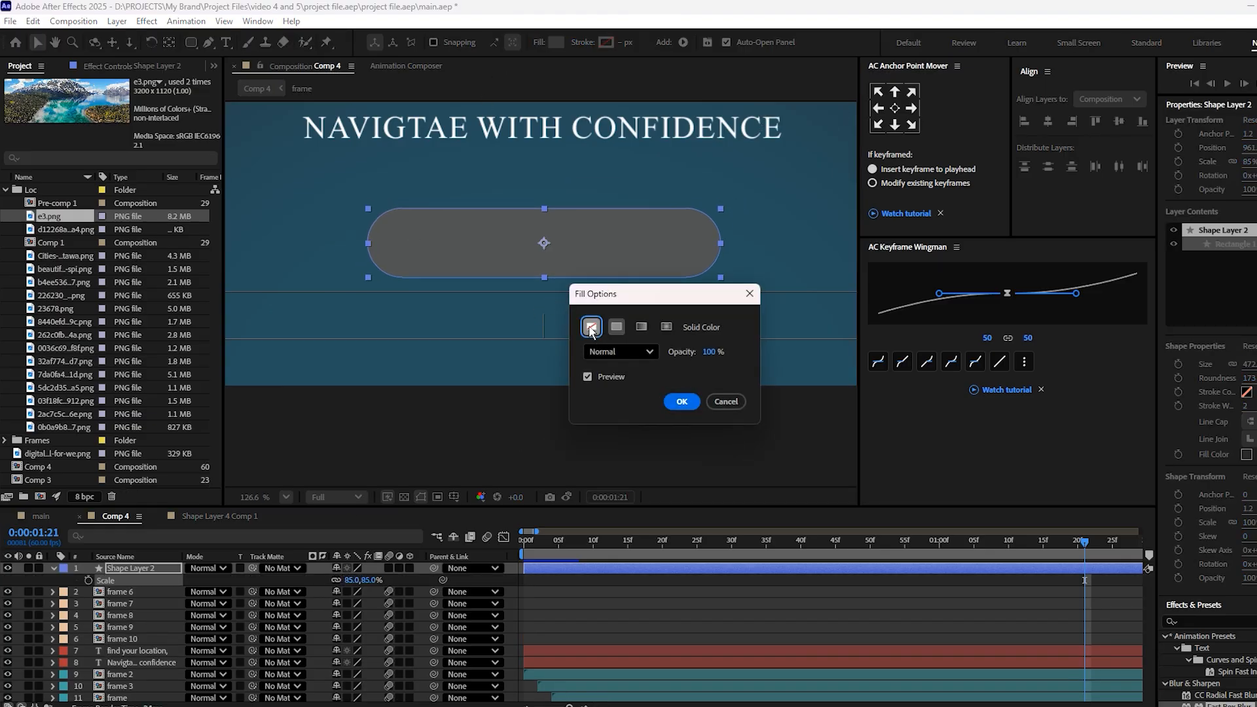
click(684, 403)
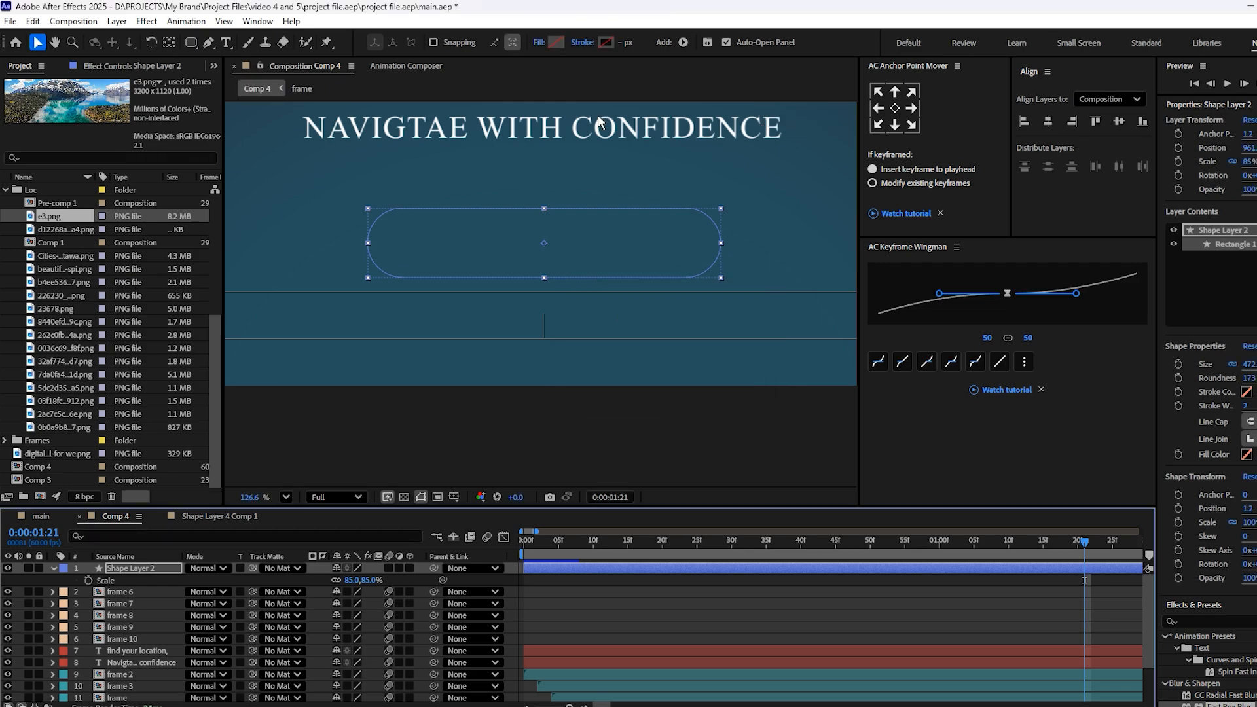
Set the pill shape's stroke to Solid Color to give it a white outline.
click(576, 42)
click(615, 328)
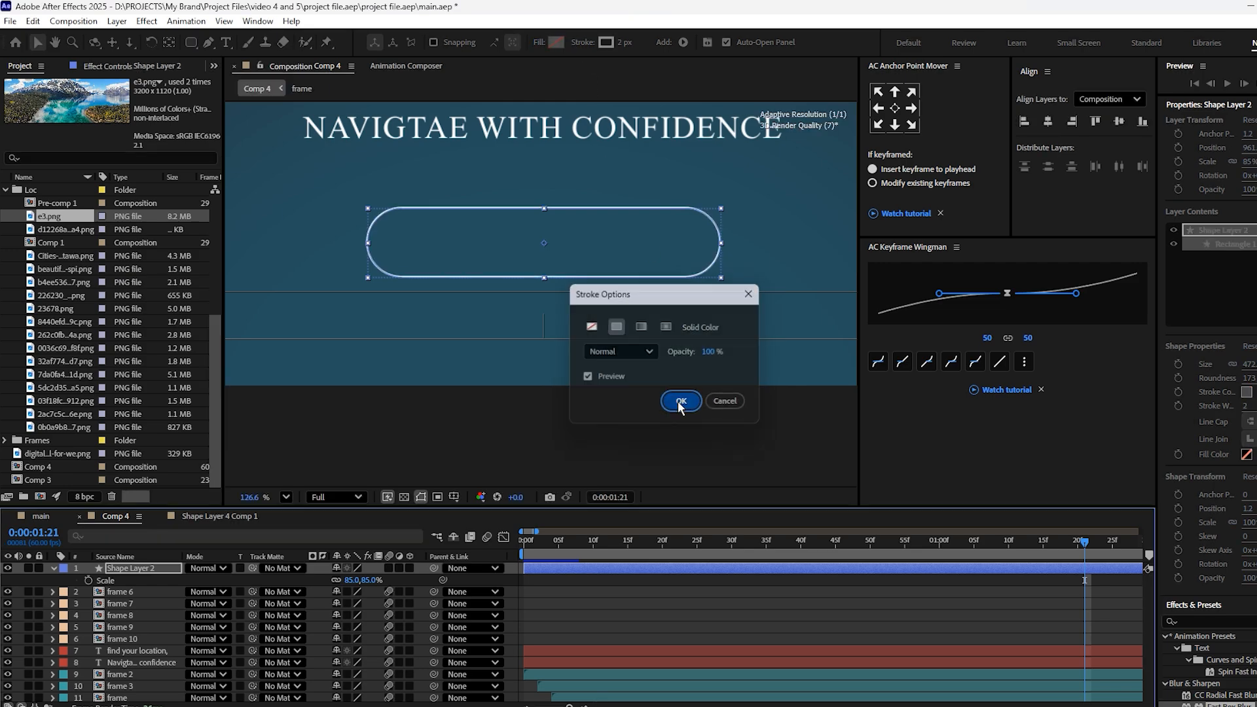
click(681, 401)
Add a Position keyframe for the pill layer at 0:00:00:36 and lower it below the composition frame, to 961.2, 1158.5.
drag(751, 547, 691, 587)
scroll(485, 282, down, 6)
scroll(529, 420, down, 1)
drag(691, 543, 768, 548)
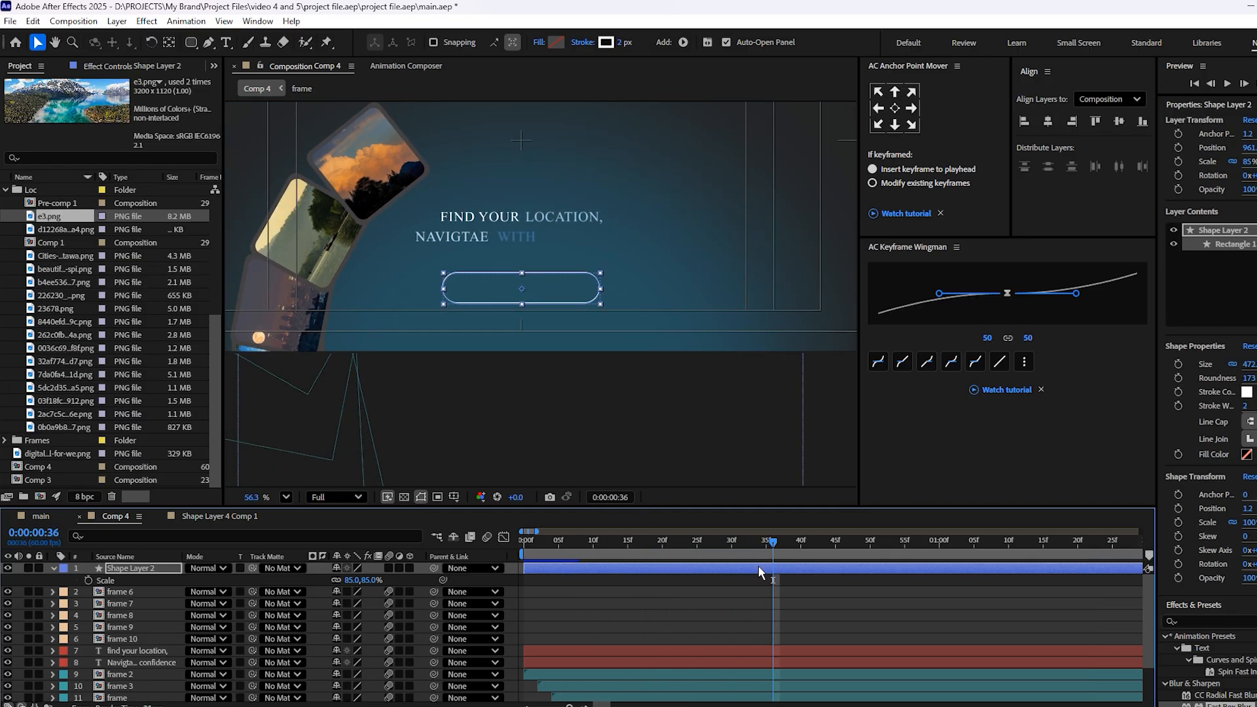
key(p)
click(89, 581)
drag(369, 581, 537, 579)
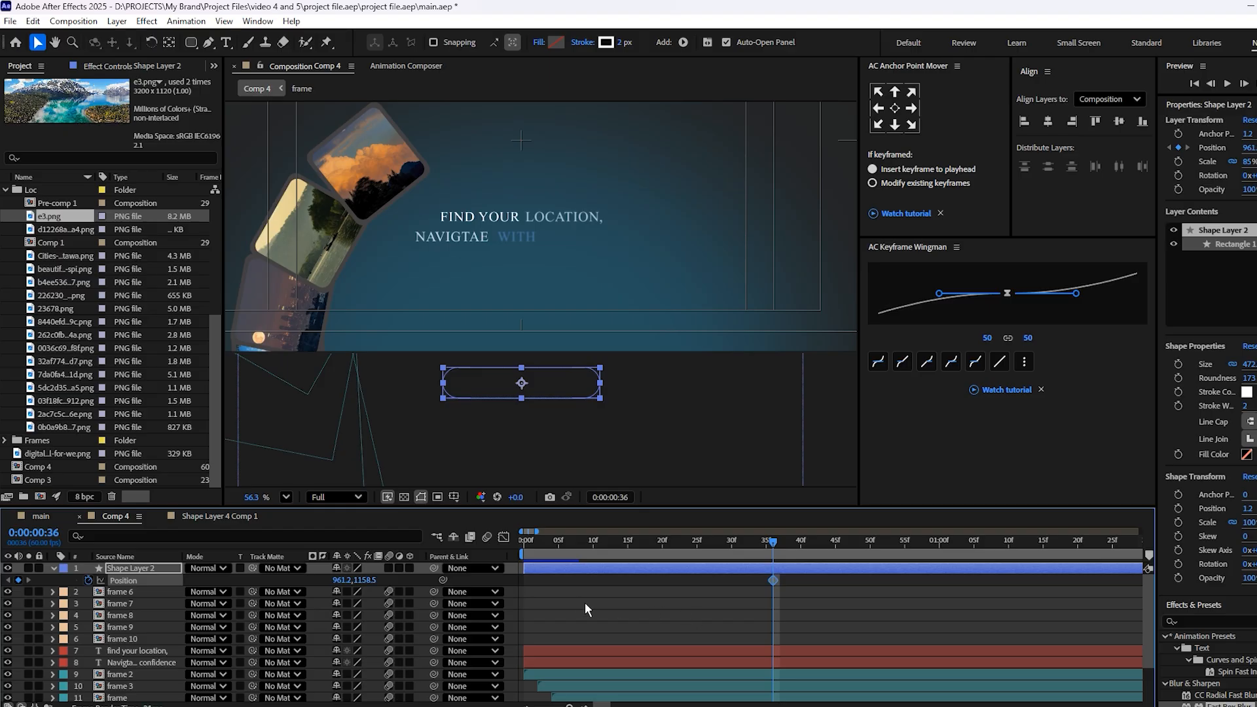
Add a Rotation keyframe for the pill layer at 0:00:00:36 and set it to -13°.
key(r)
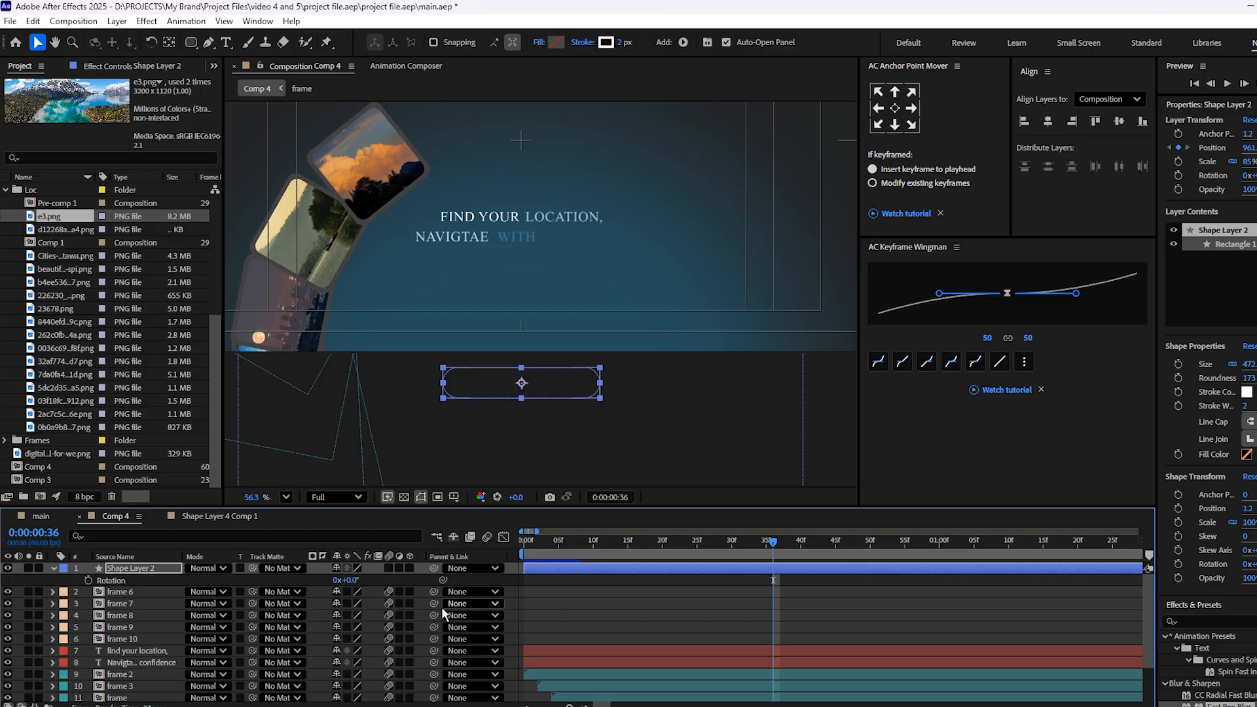
click(89, 581)
drag(353, 580, 347, 582)
Set the pill layer's rotation to 0° at 0:00:01:02.
drag(779, 553, 954, 548)
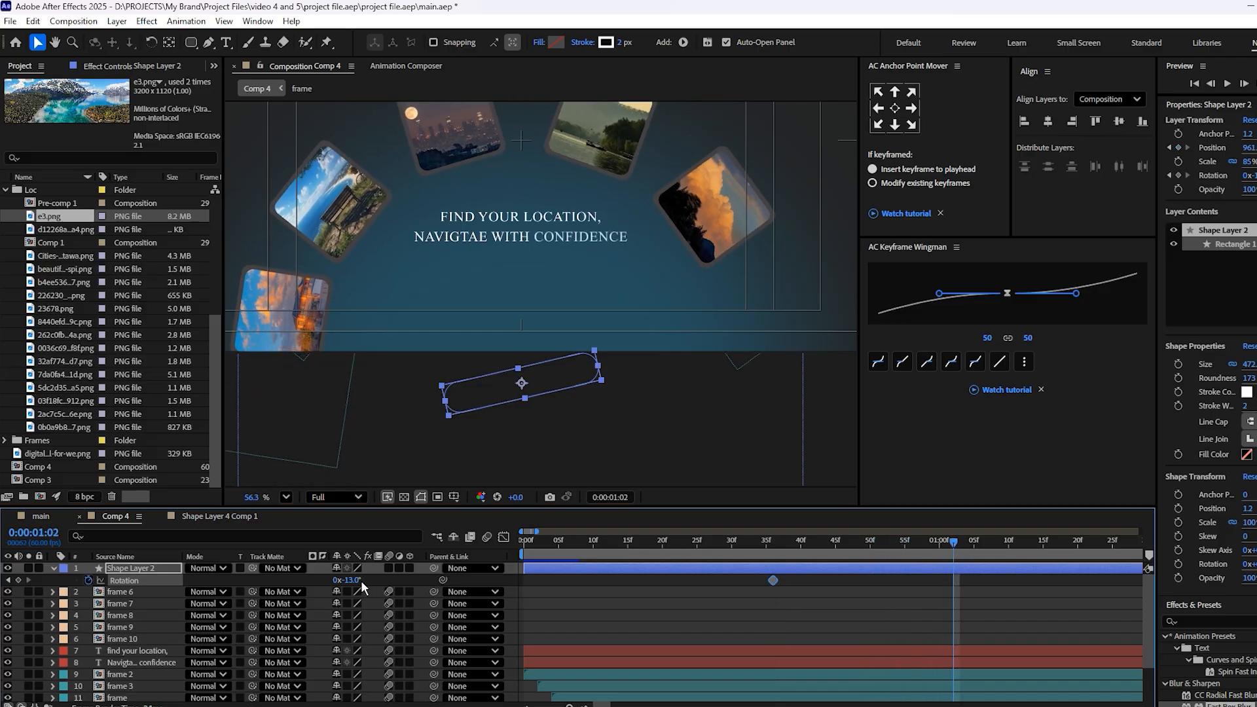
click(352, 581)
text(0)
key(Return)
key(F2)
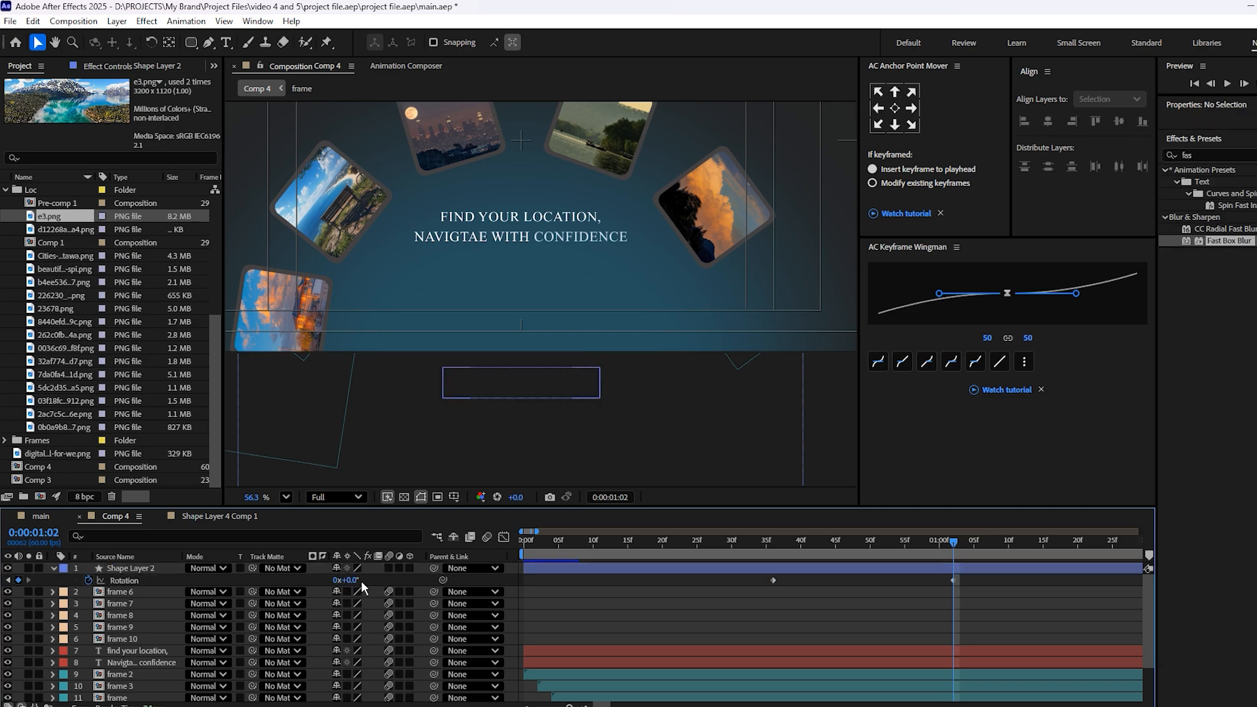
Raise the pill back below the headline at 0:00:01:02 with Position 961.2, 904.5, and preview the movement.
key(p)
click(363, 581)
key(p)
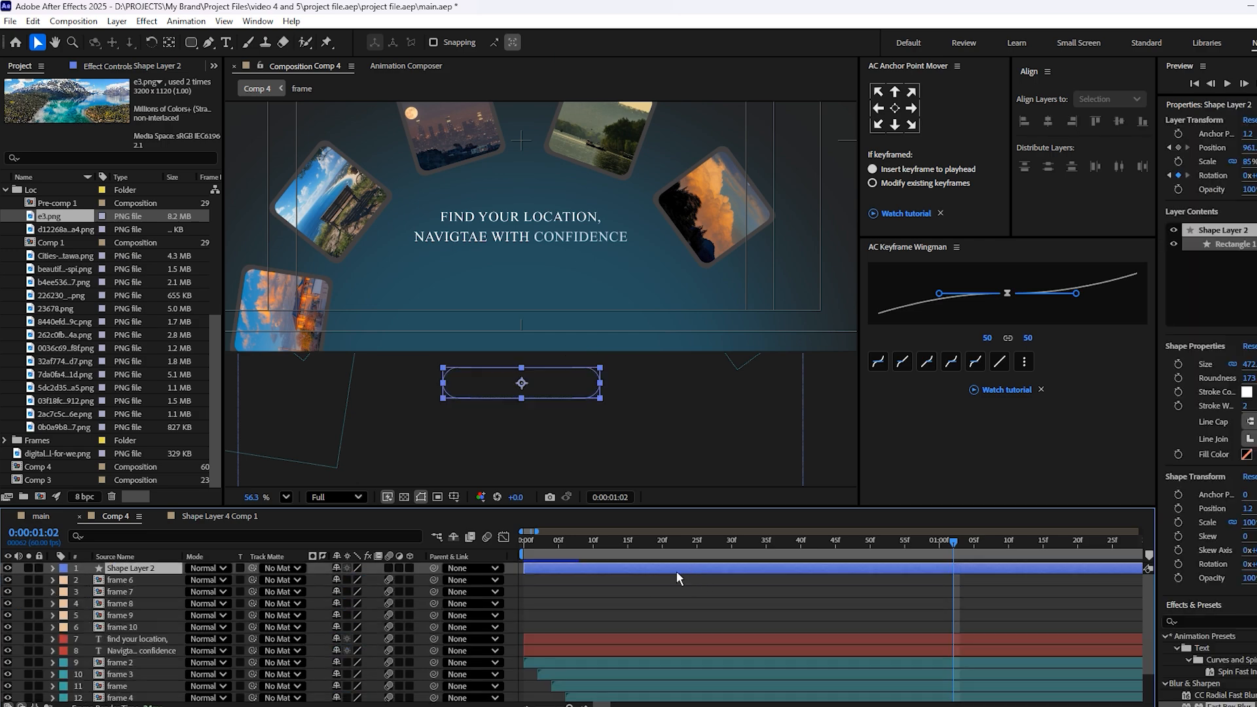
drag(364, 581, 163, 611)
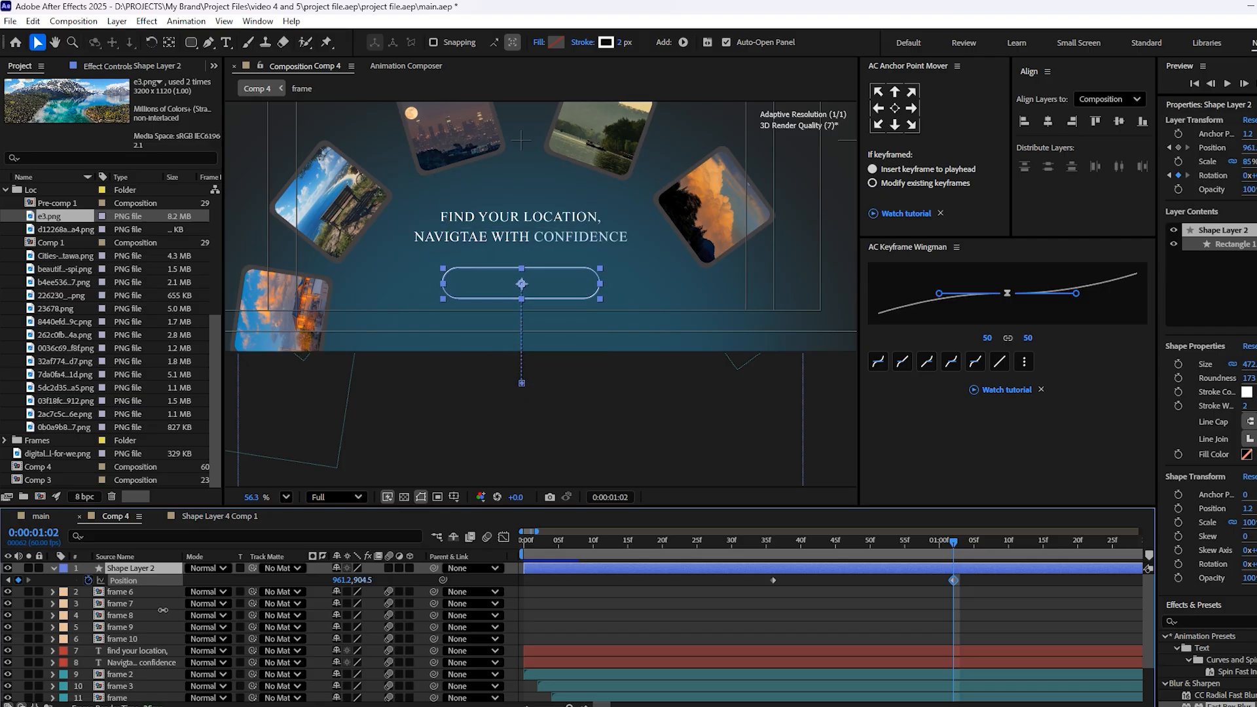
click(774, 549)
key(space)
key(space)
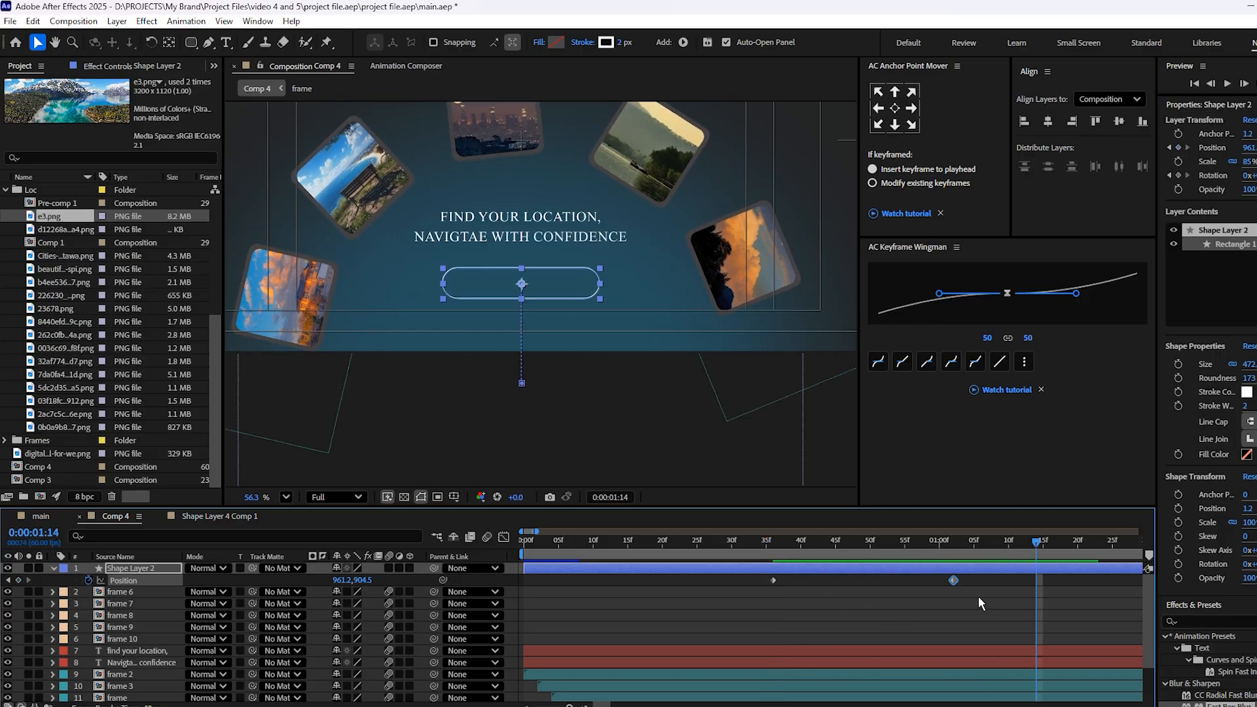
Move the pill's starting Position and Rotation keyframes earlier, to about 0:00:00:24, and preview the result.
click(783, 576)
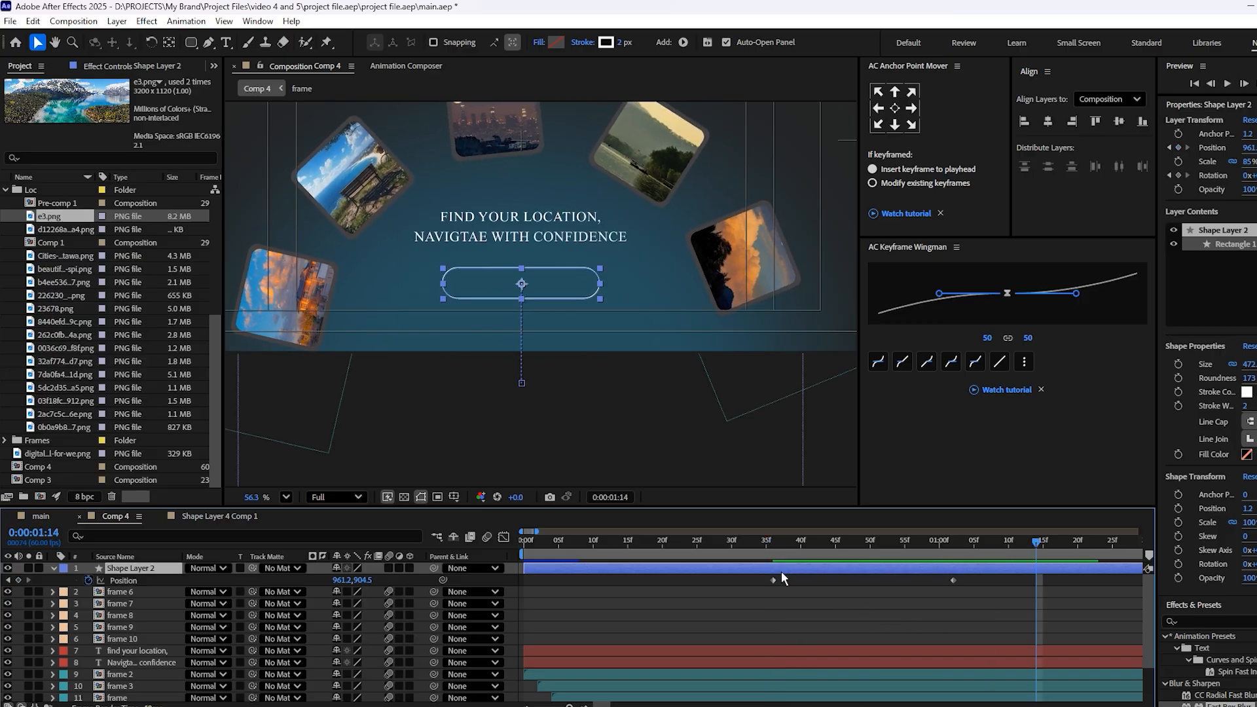
key(shift+r)
drag(786, 573, 690, 581)
click(697, 550)
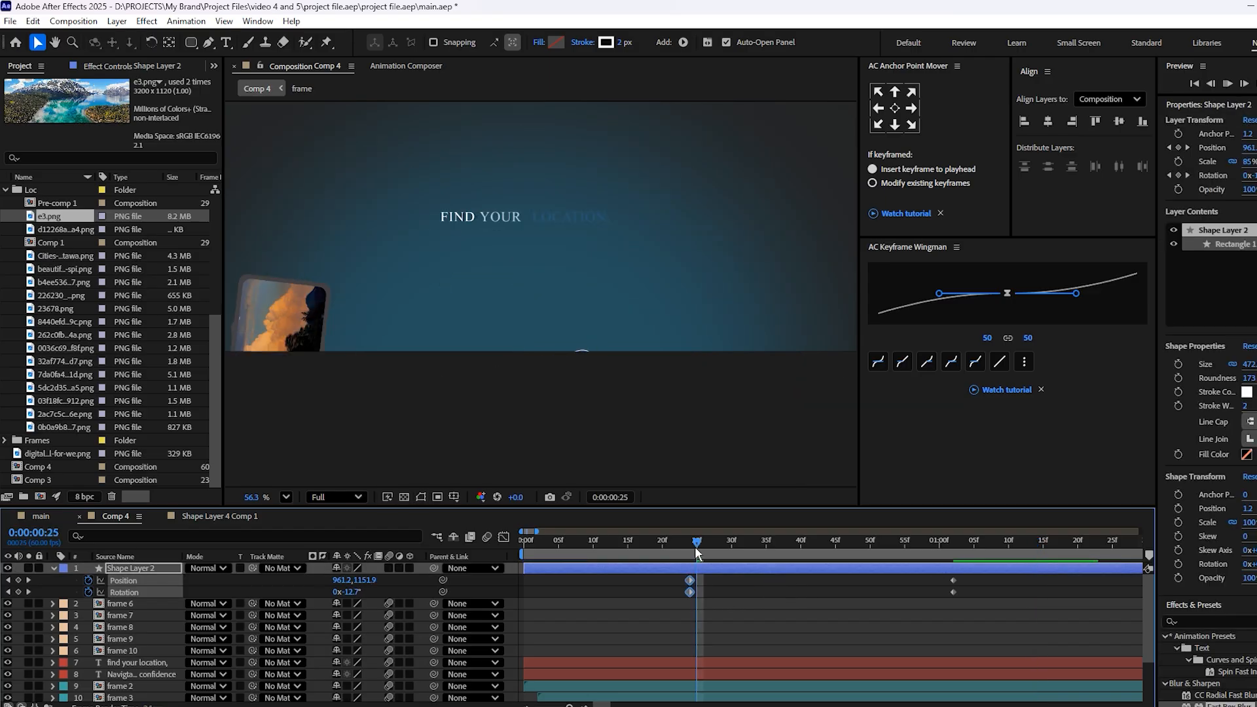
key(space)
Ease all of the pill's Position and Rotation keyframes and lengthen the ease into the final keyframes in the Graph Editor.
drag(668, 596, 973, 580)
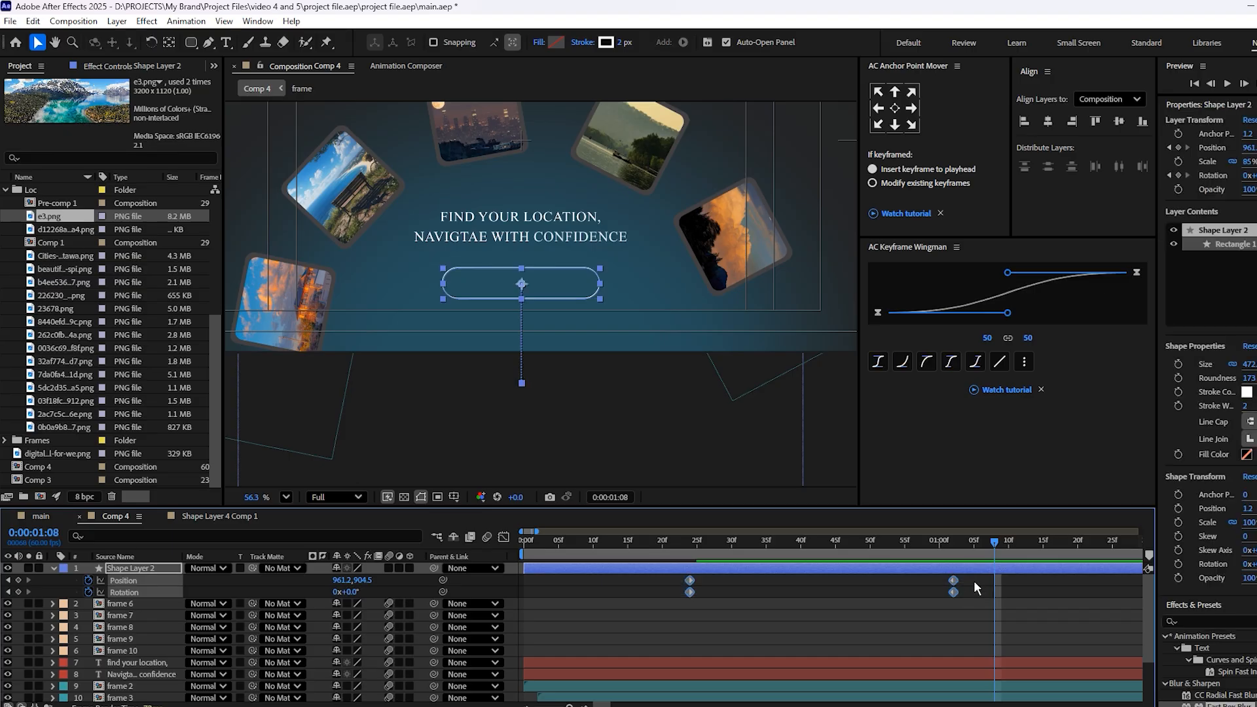
click(503, 537)
drag(969, 658, 760, 667)
click(503, 537)
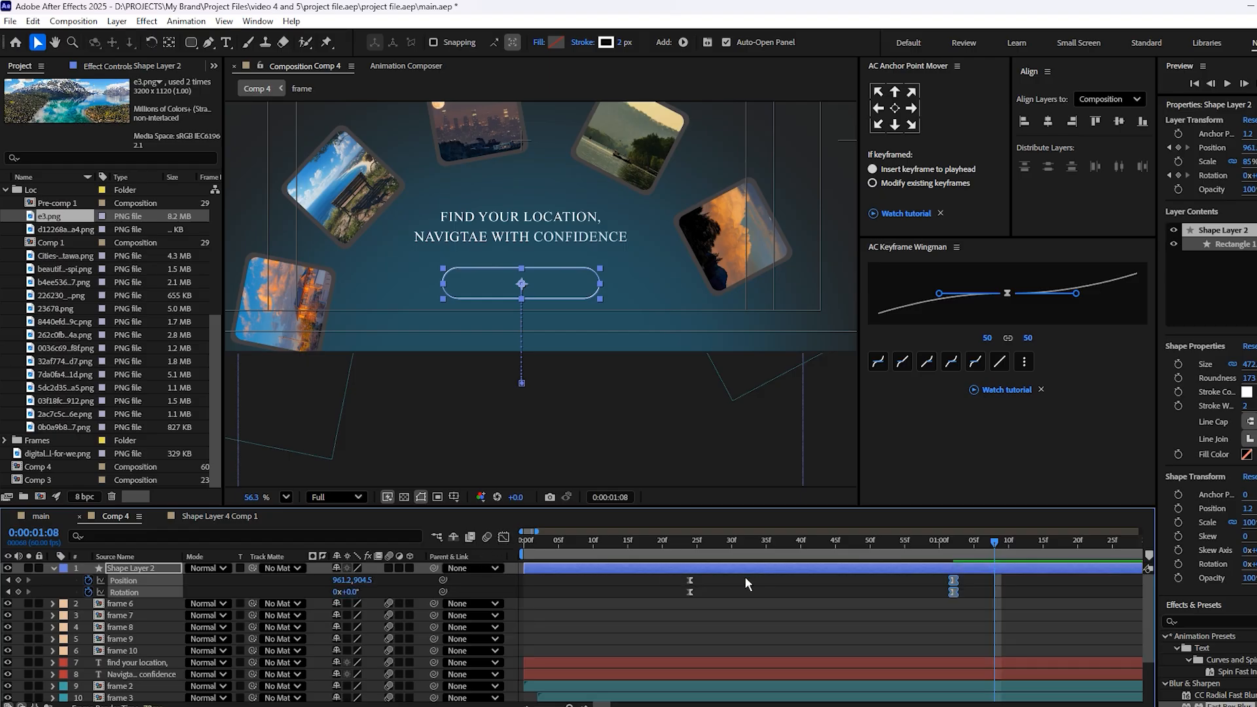
Save the project and preview the pill's eased entrance.
key(space)
key(ctrl+s)
click(936, 624)
key(space)
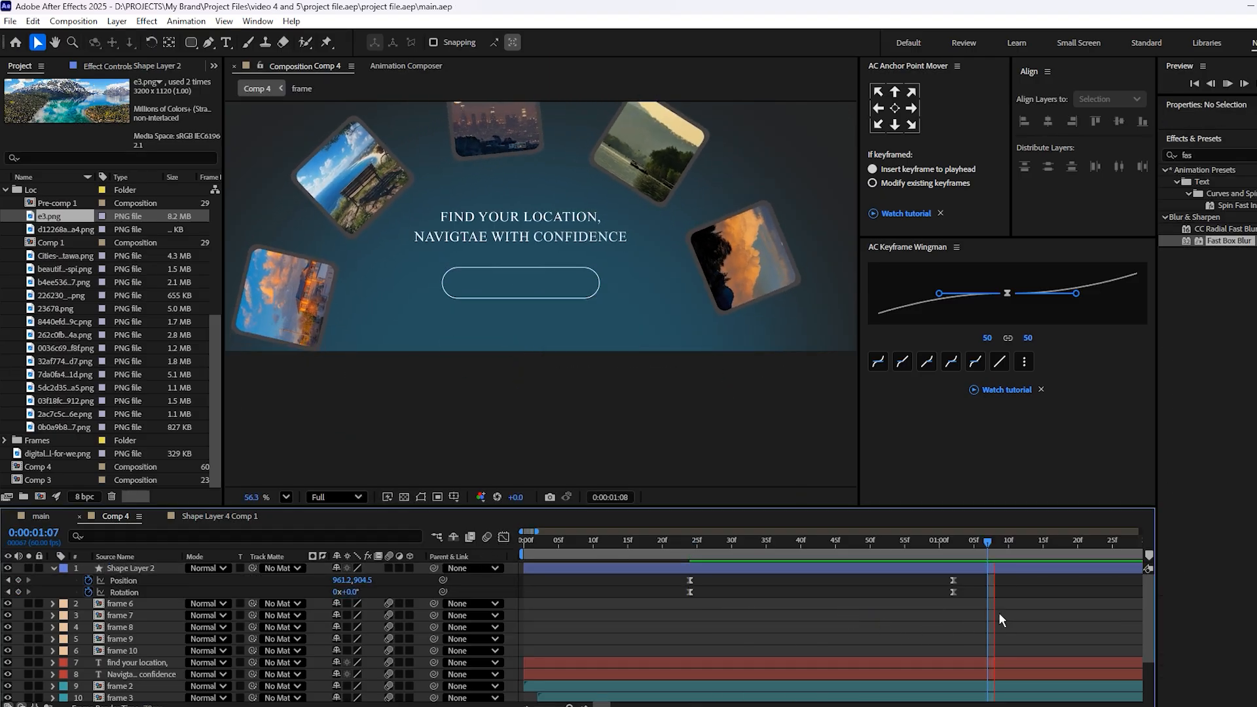
drag(976, 626, 767, 630)
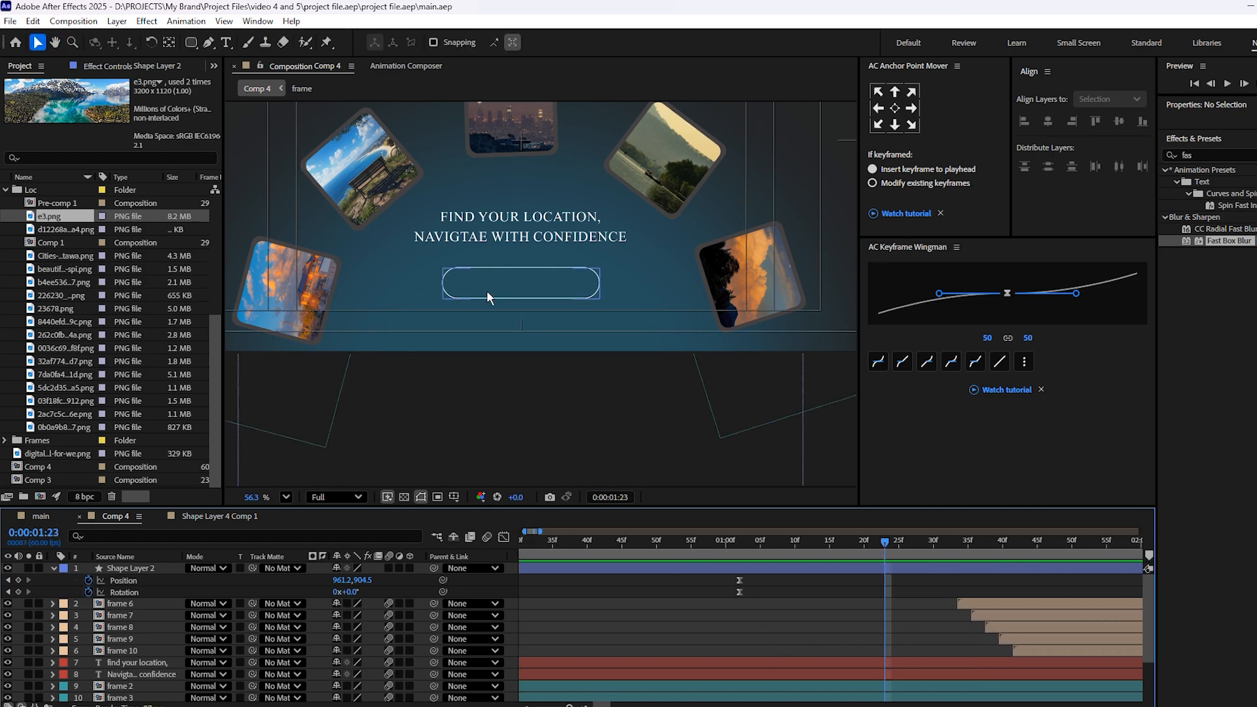
drag(850, 541, 862, 550)
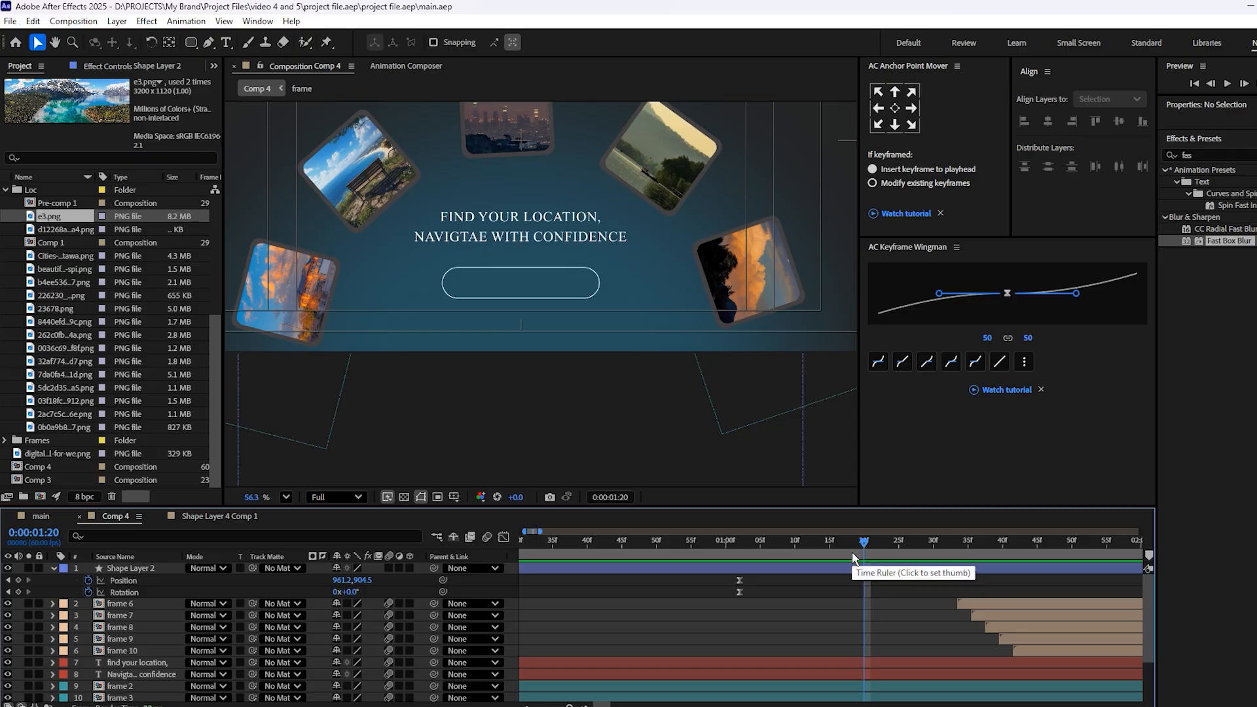
click(845, 569)
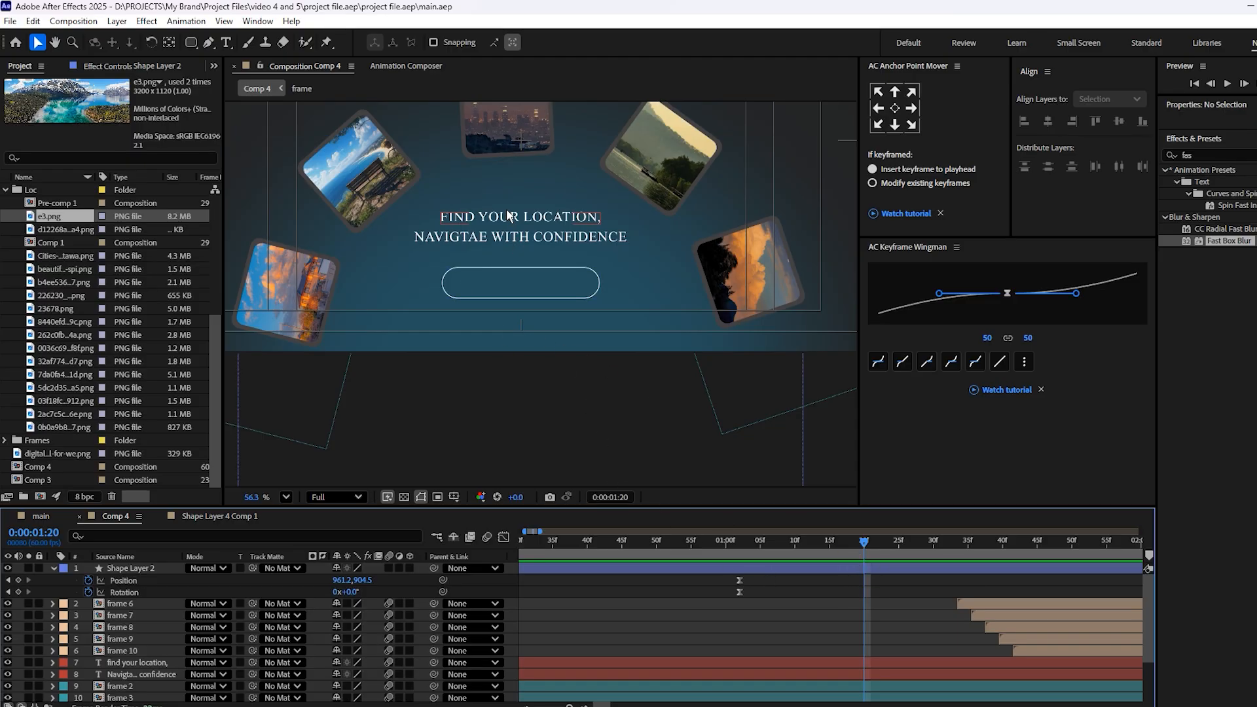
click(427, 392)
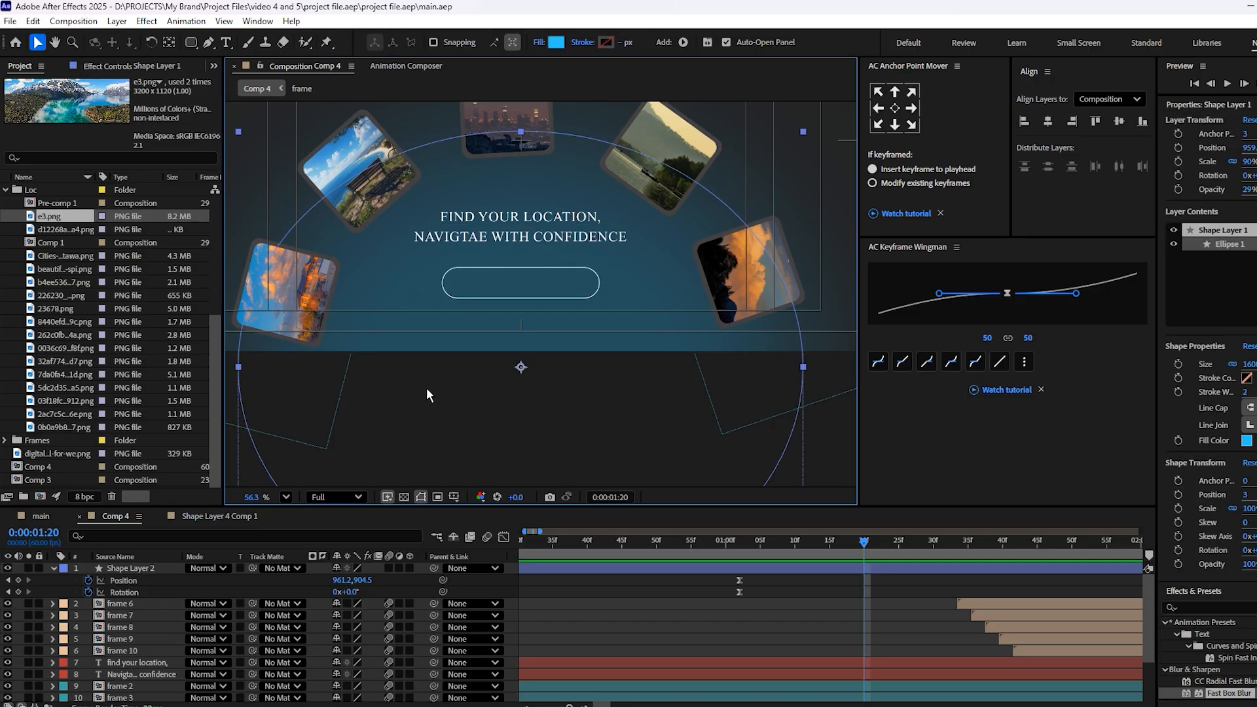
Change the font of the "find your location," text layer to Times New Roman Regular and save the project.
click(834, 666)
drag(828, 552, 905, 550)
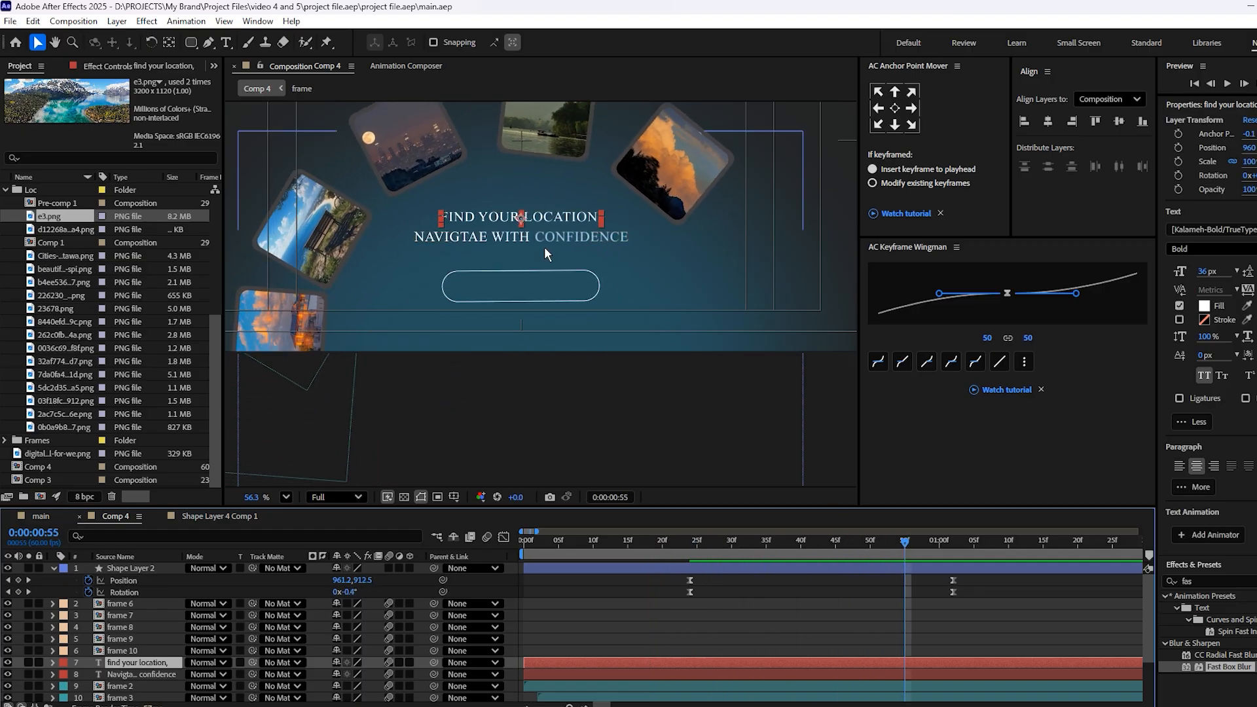
click(1216, 226)
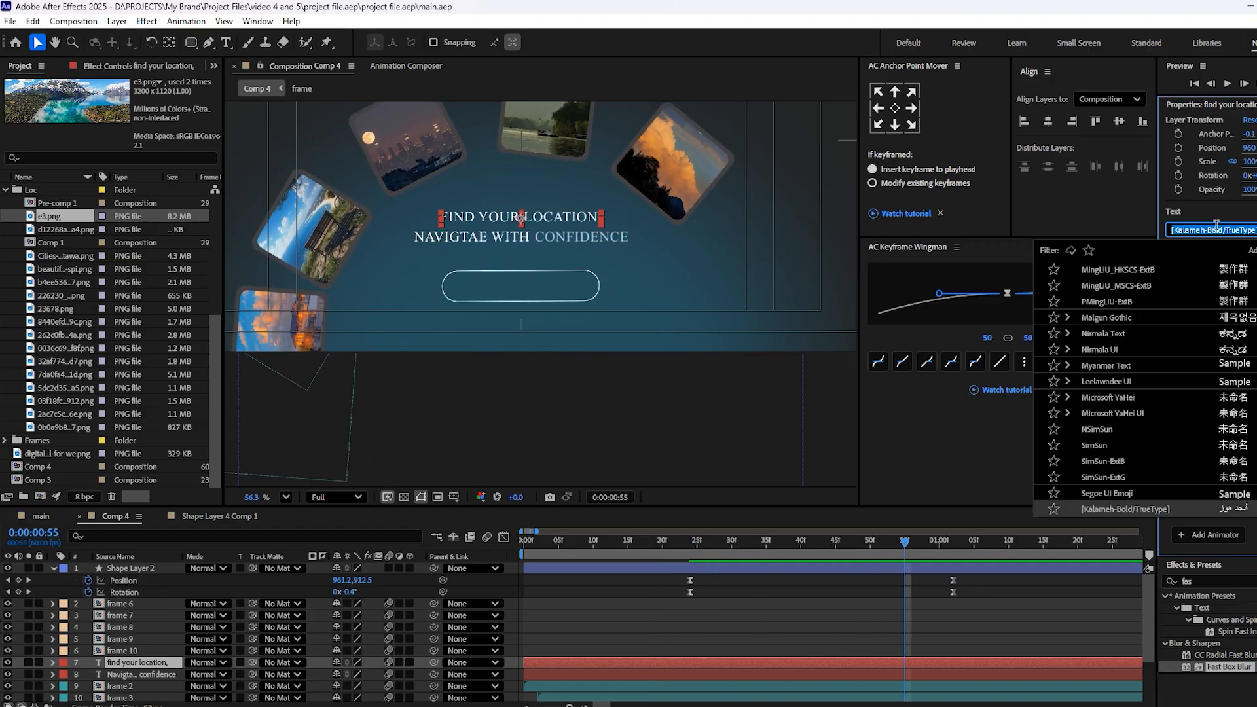
text(times)
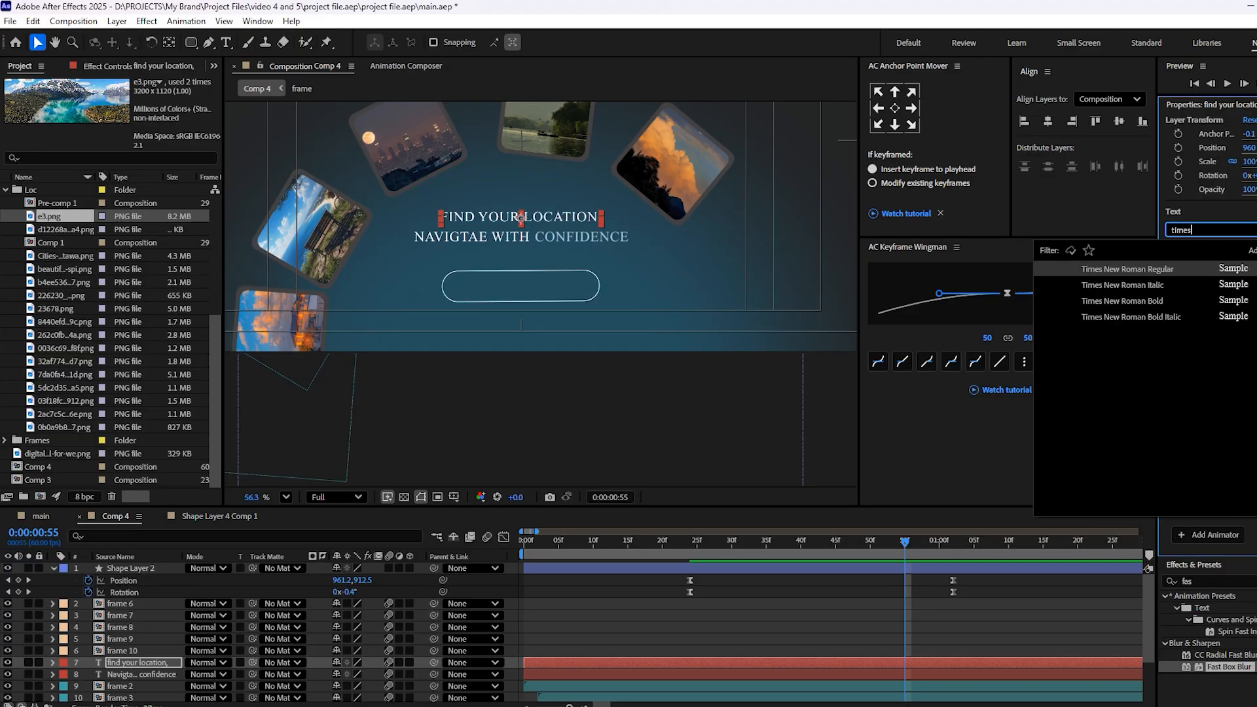
key(Return)
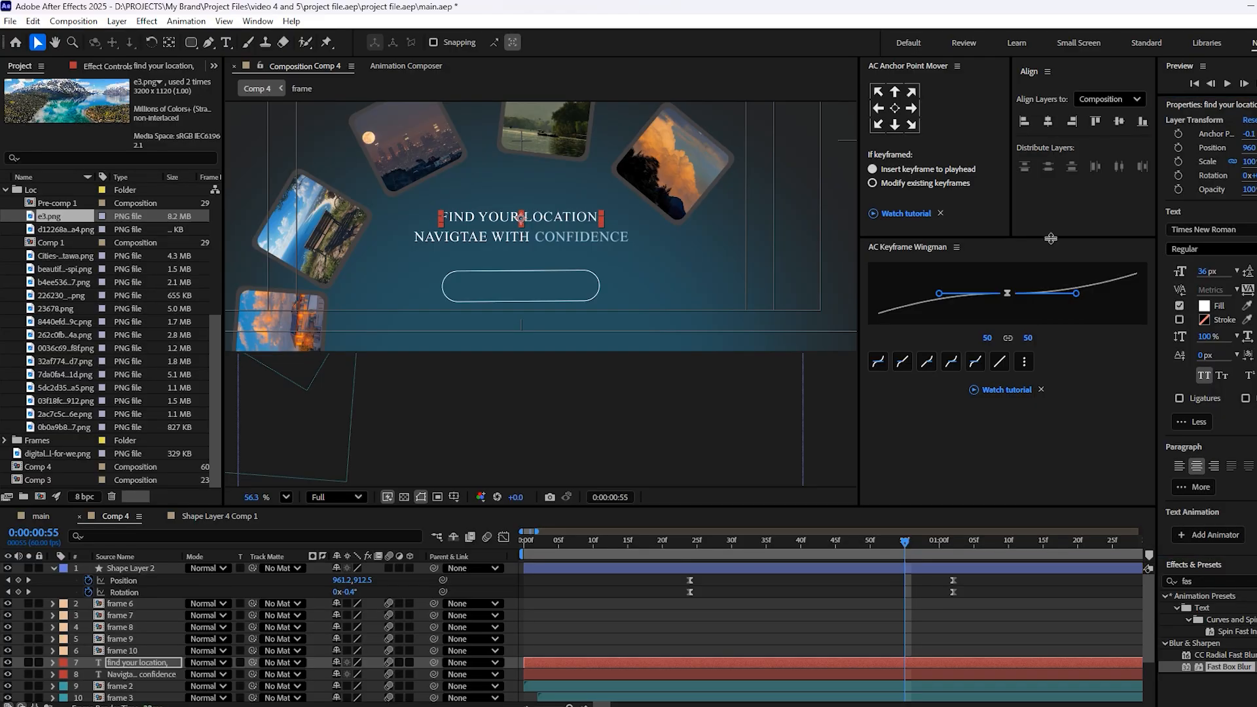
click(516, 244)
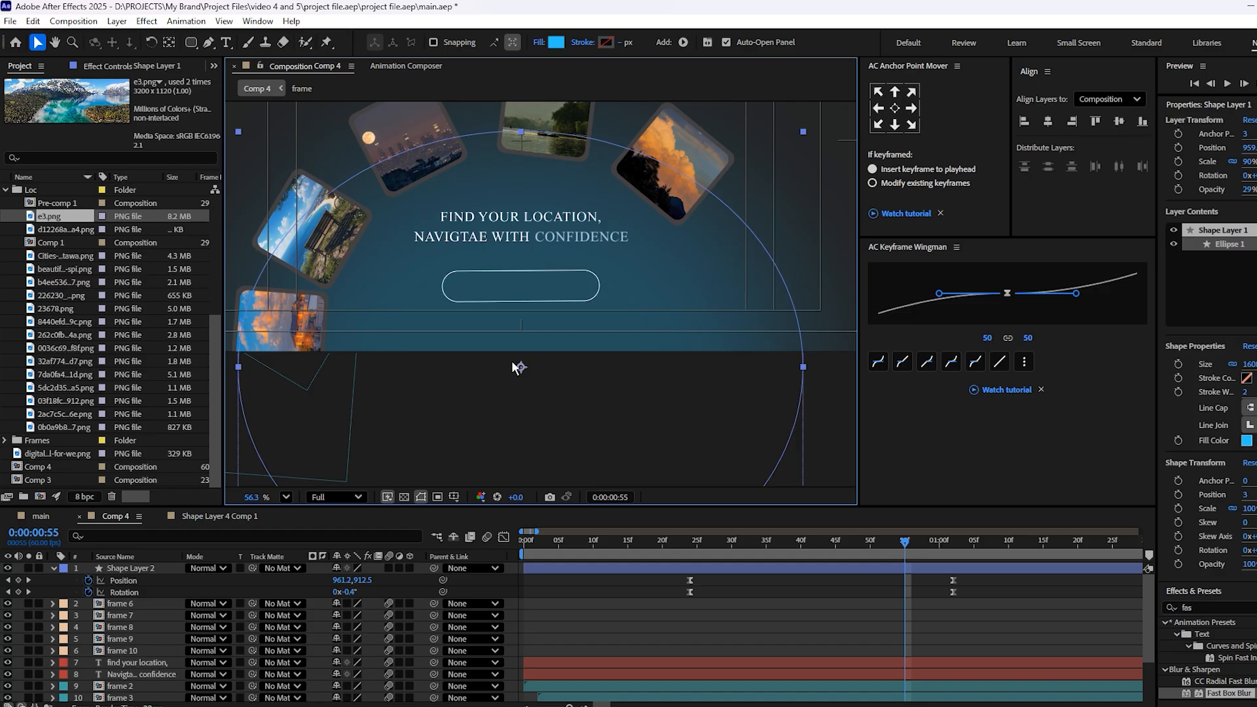
key(ctrl+s)
Examine the "find your location," layer's text animator, including its range selector, advanced options, position, opacity, fill colour and blur.
click(611, 663)
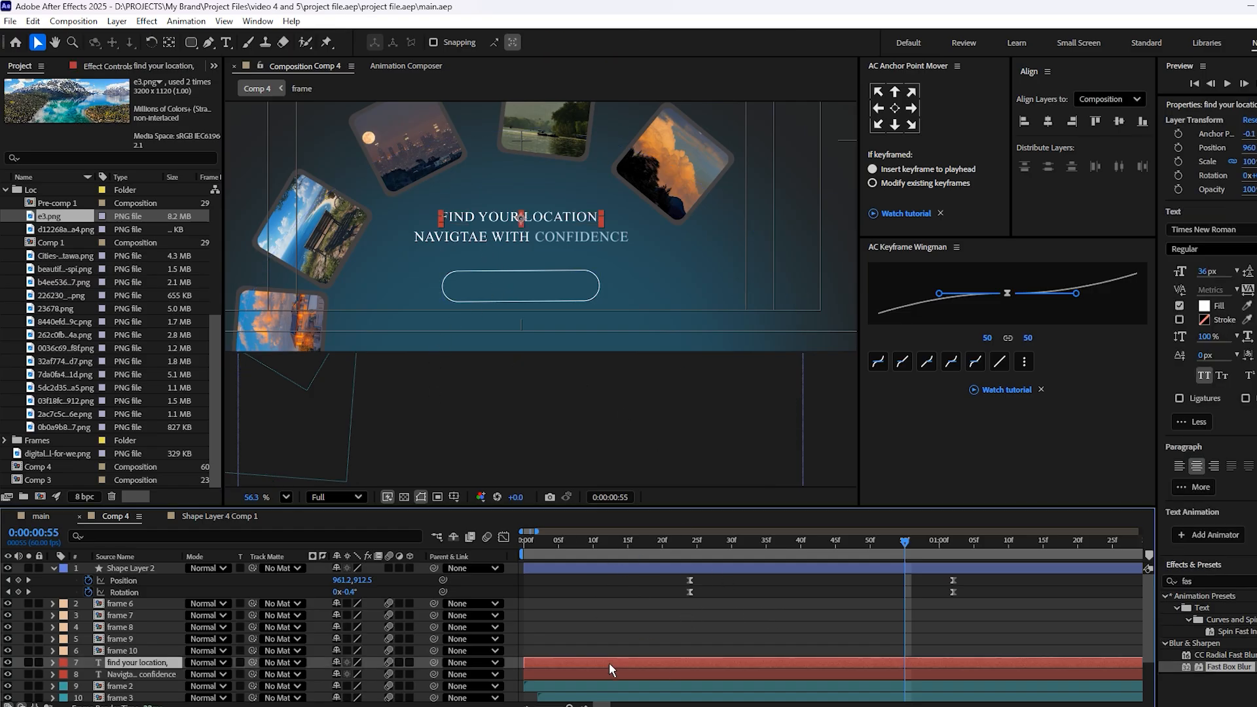
click(53, 663)
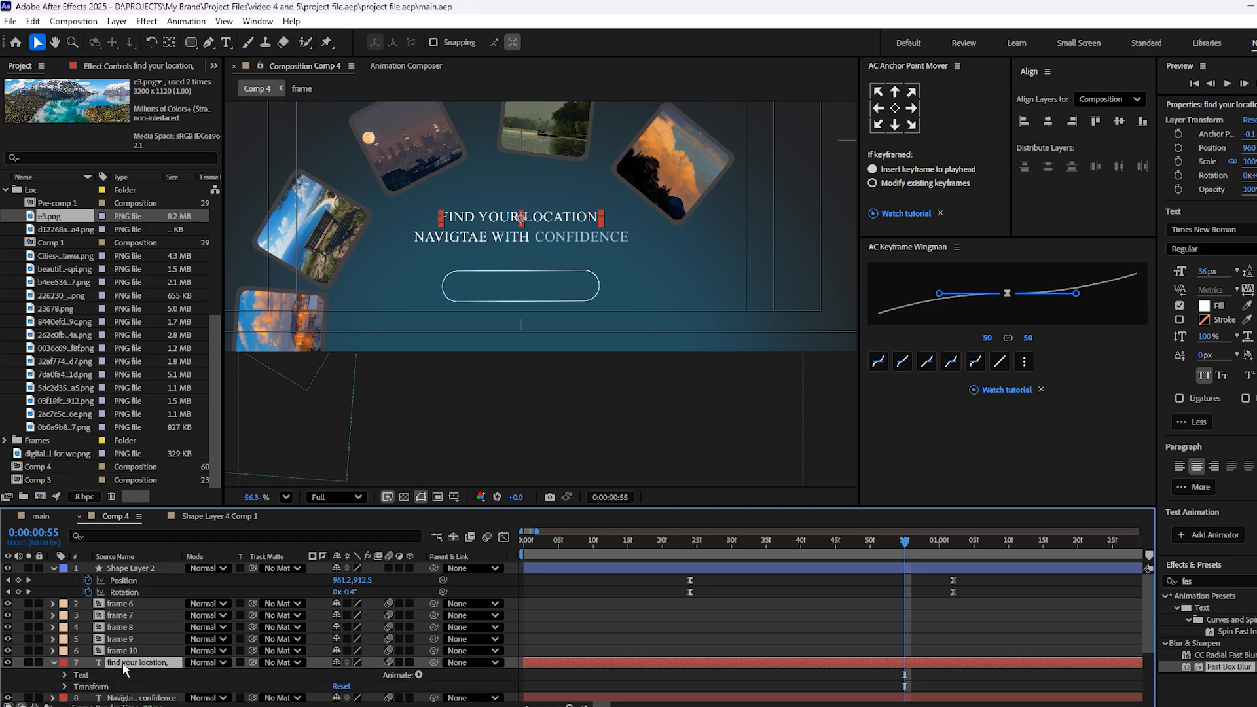
scroll(72, 645, down, 2)
click(64, 631)
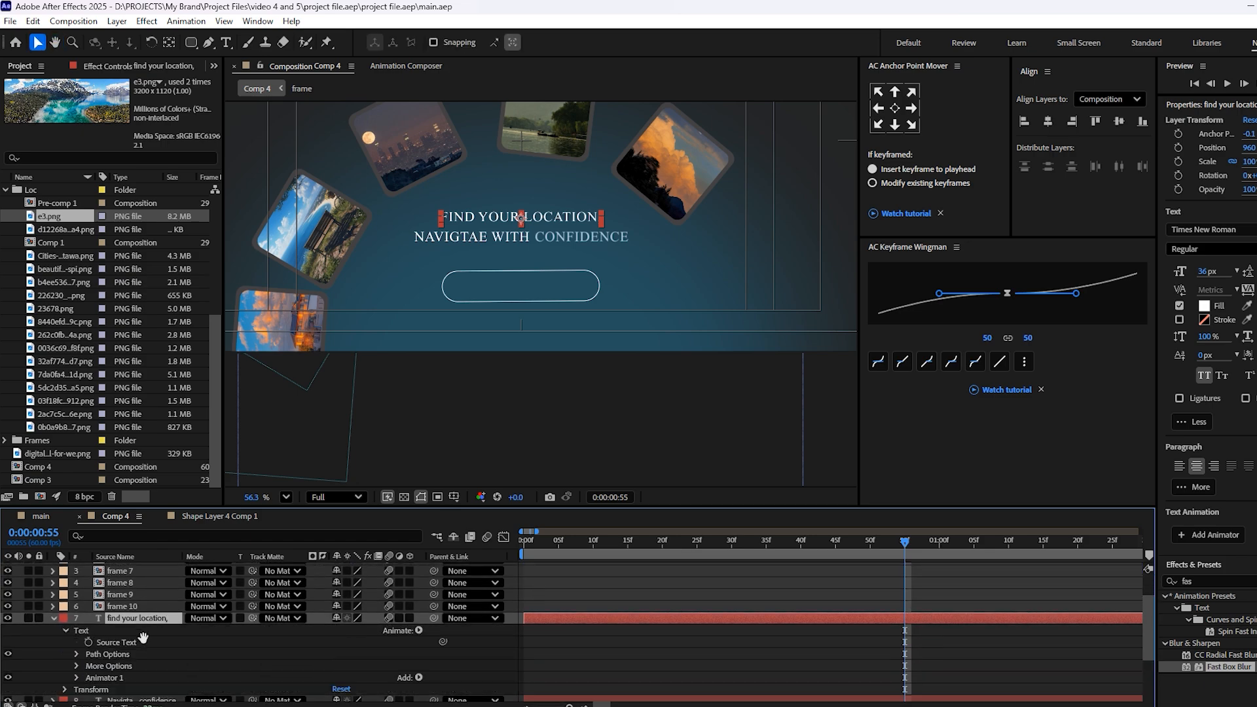
scroll(97, 630, down, 1)
click(76, 646)
scroll(163, 622, down, 2)
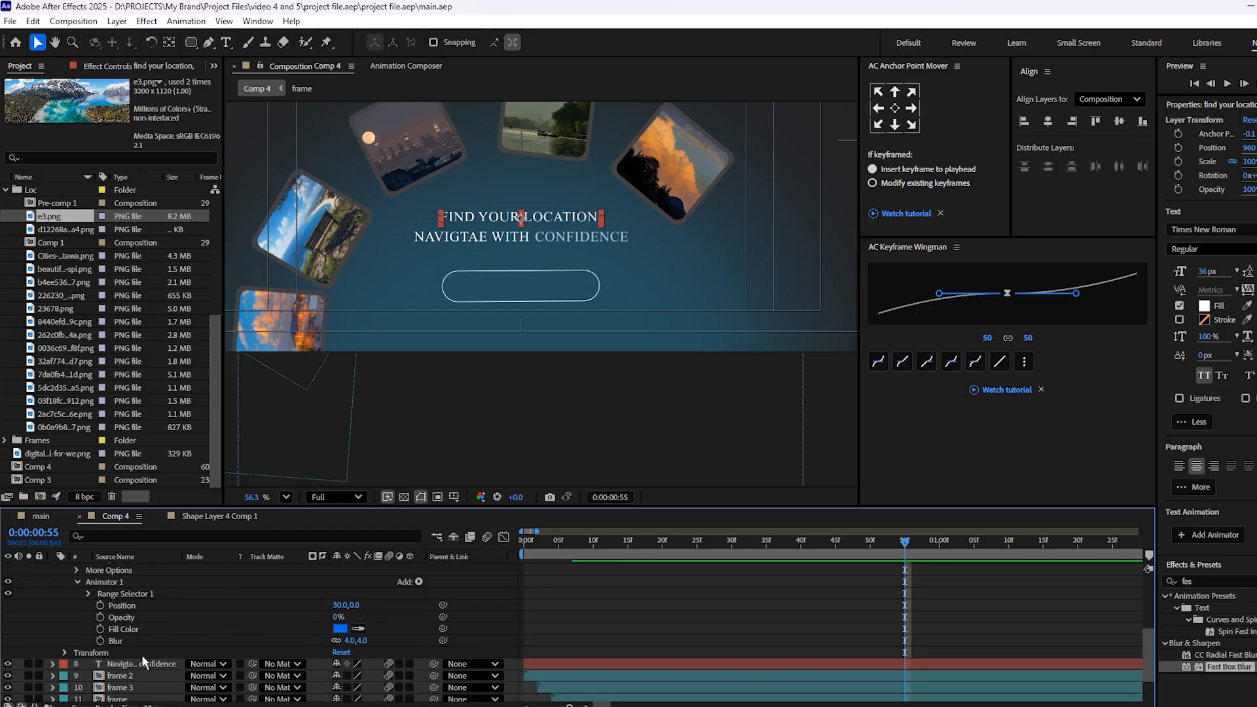
scroll(150, 609, up, 1)
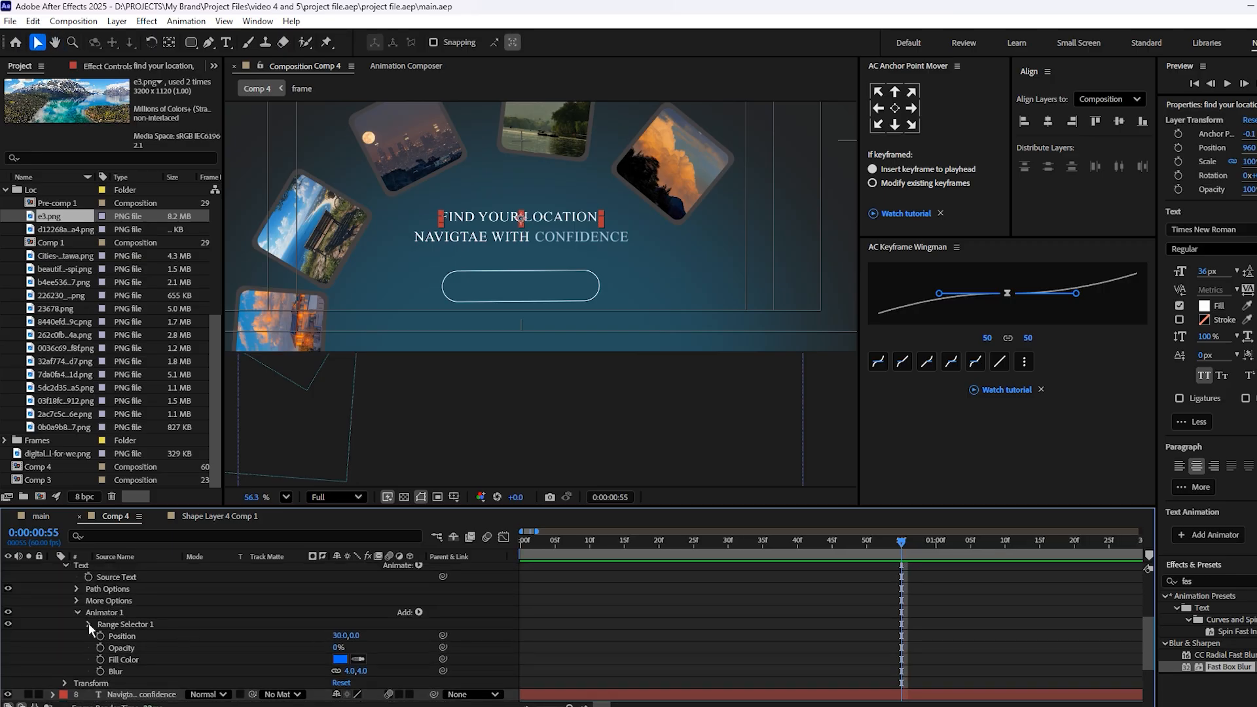
click(89, 624)
scroll(93, 609, down, 2)
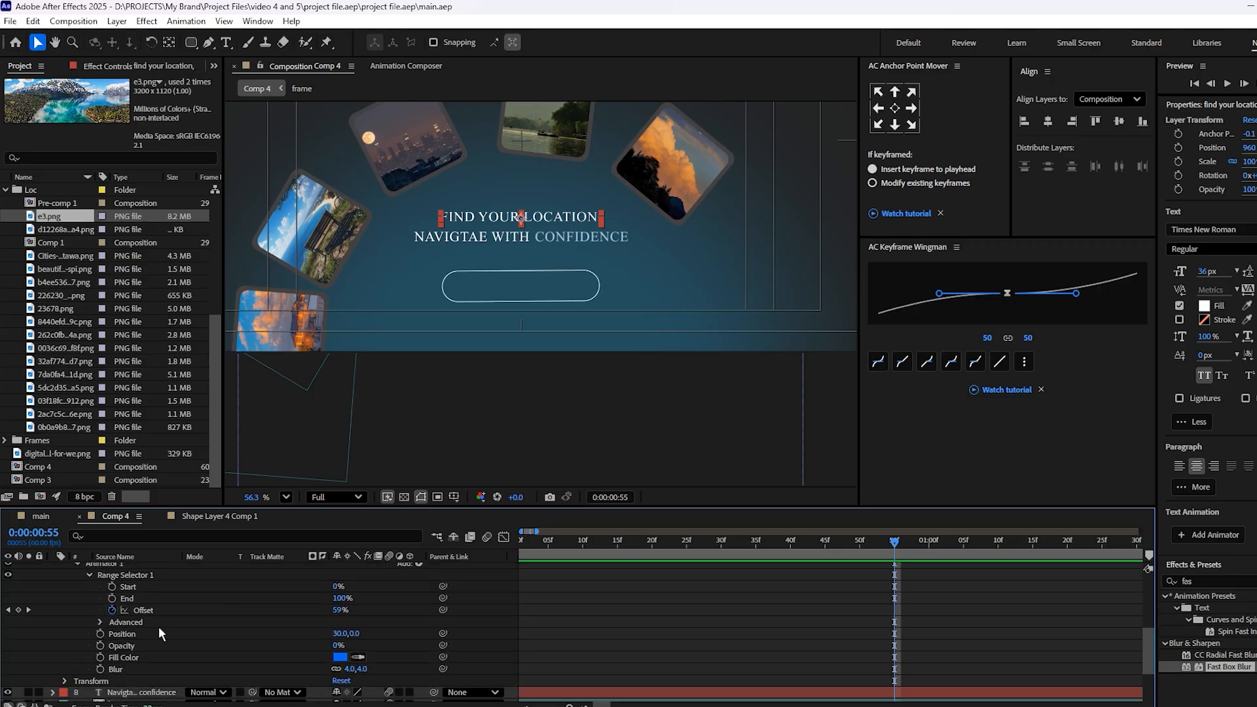
click(99, 622)
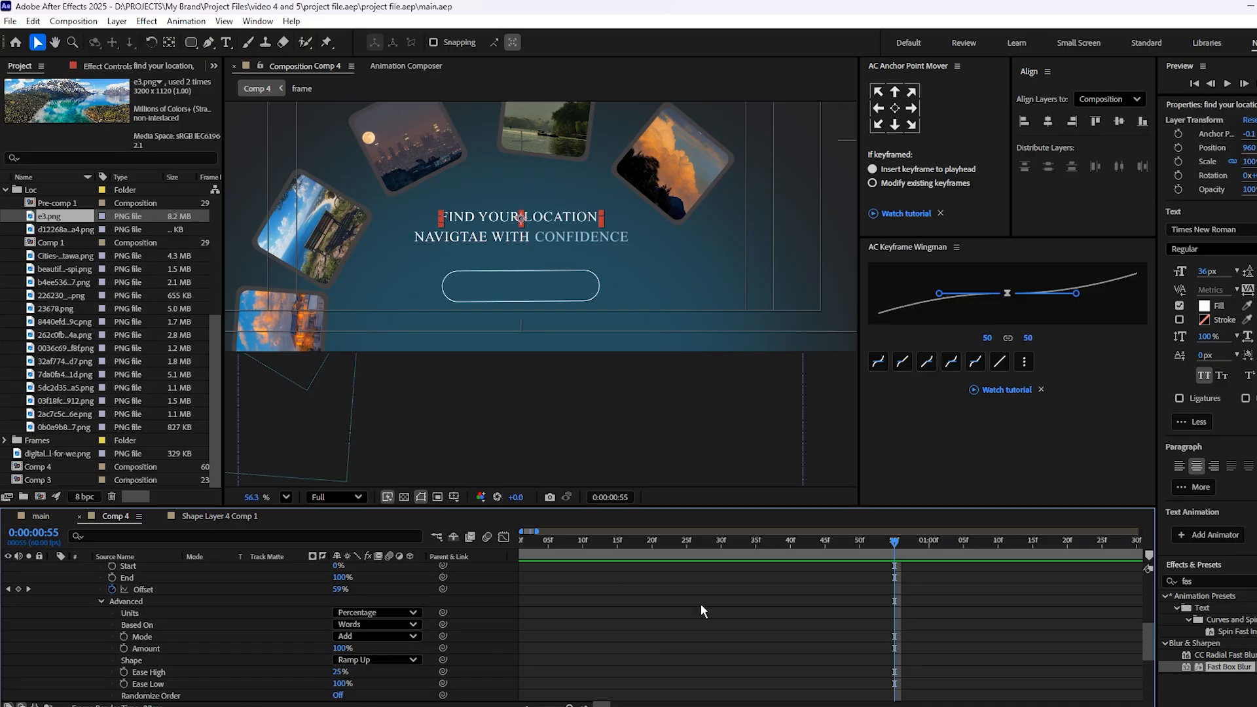
scroll(700, 611, down, 2)
scroll(346, 654, down, 4)
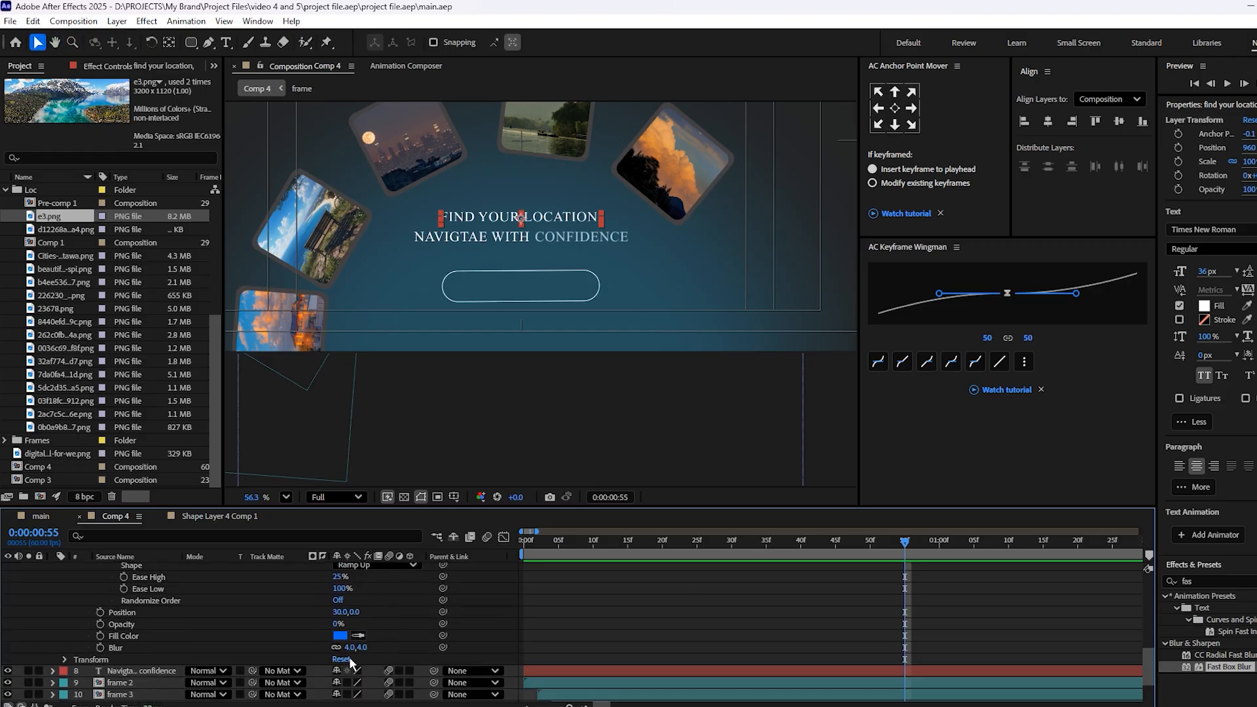
scroll(332, 619, up, 3)
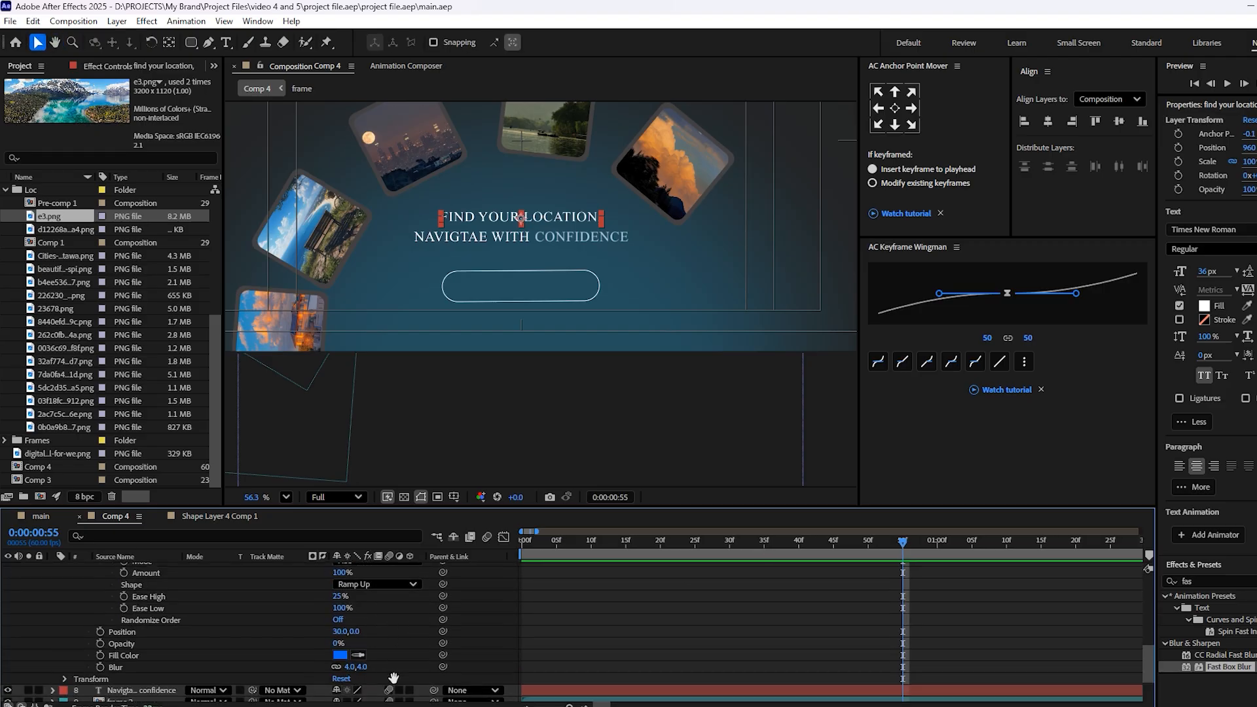
scroll(99, 583, down, 3)
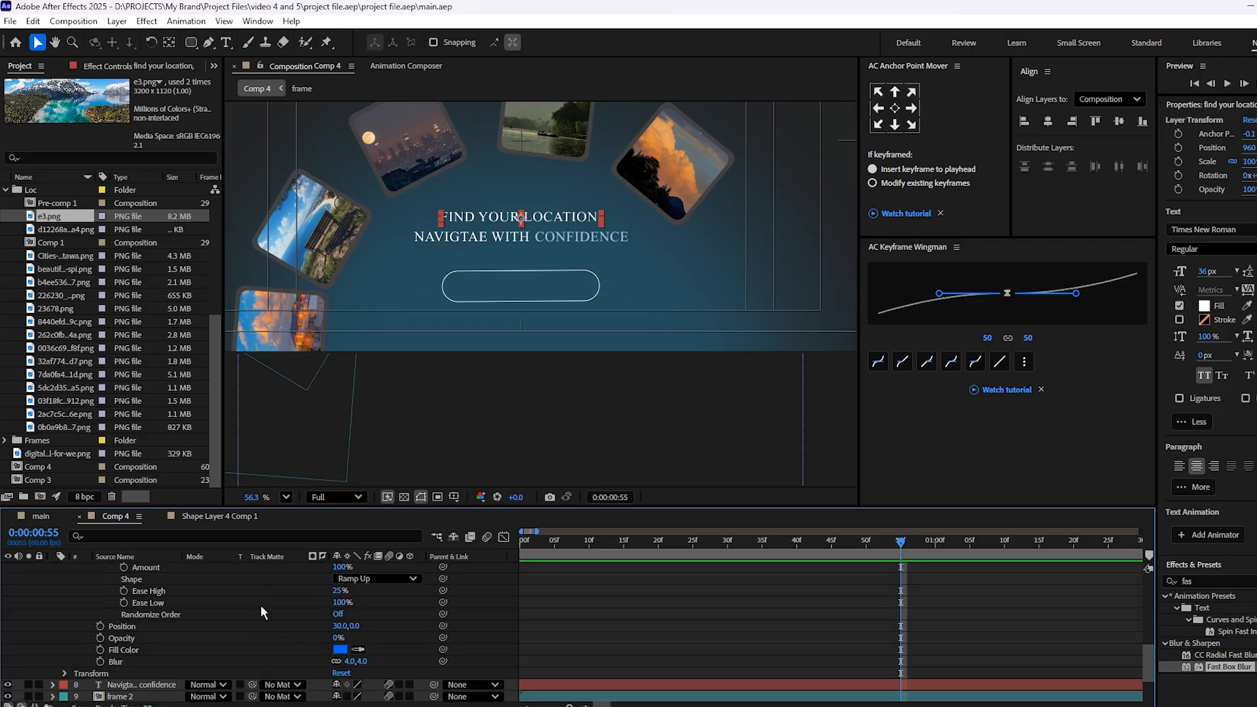
scroll(46, 565, up, 10)
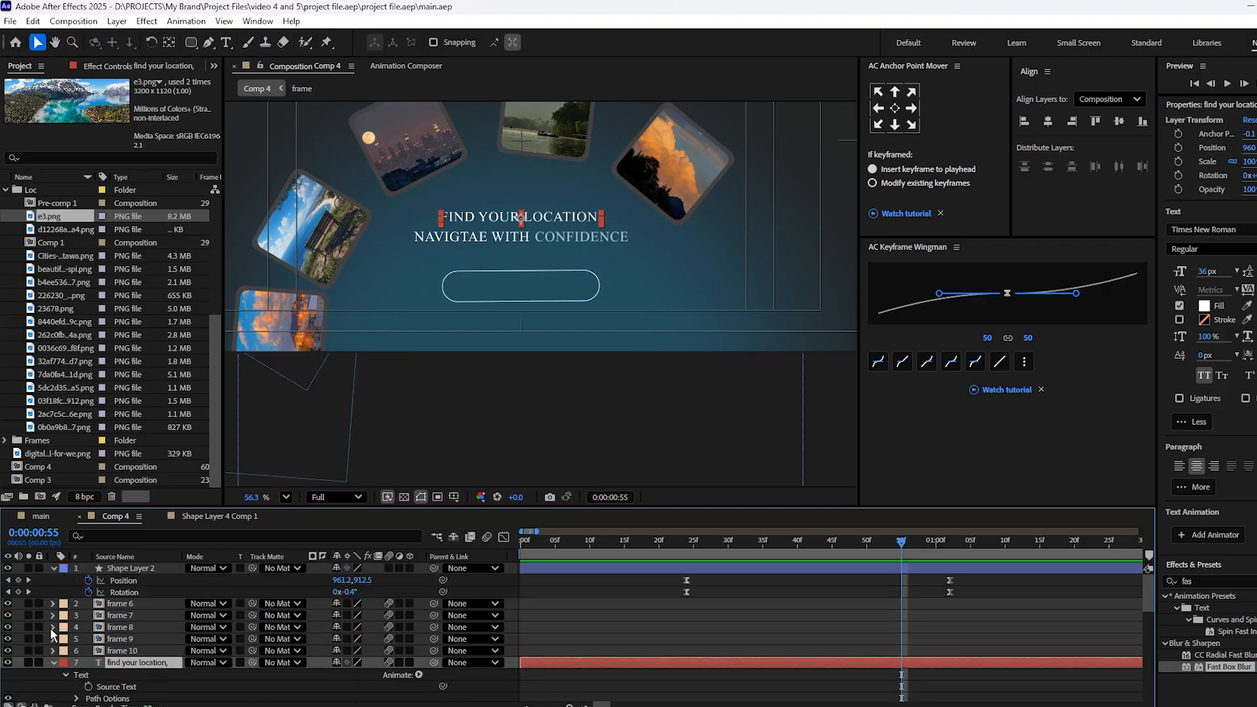
click(50, 668)
click(54, 663)
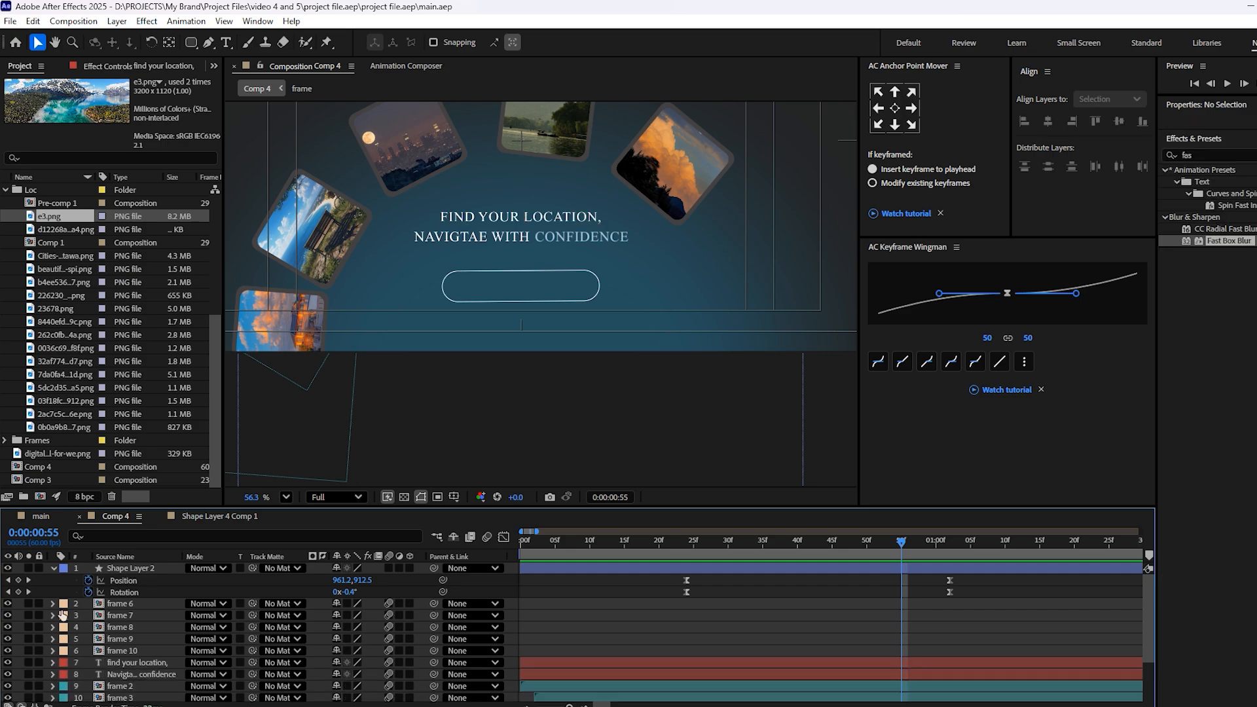
Duplicate the rounded rectangle outline layer Shape Layer 2 and go to about 0:00:00:55 in the timeline.
click(52, 567)
drag(806, 548, 938, 548)
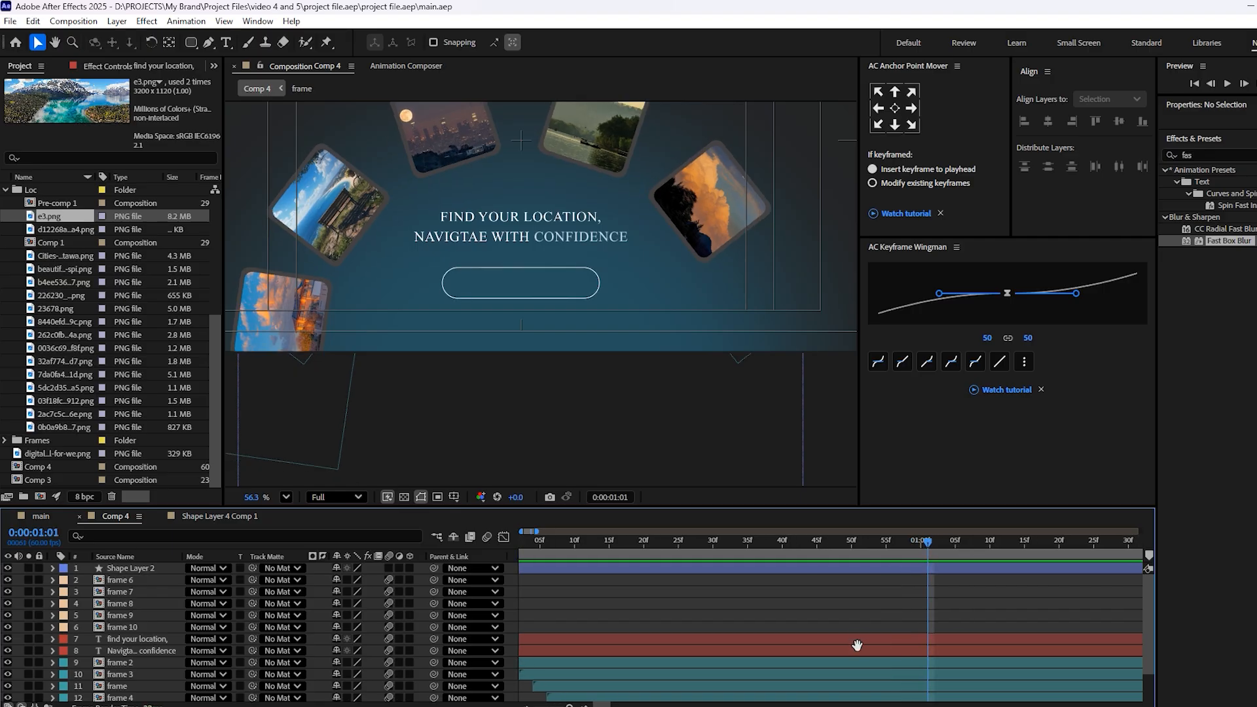
click(930, 541)
click(862, 567)
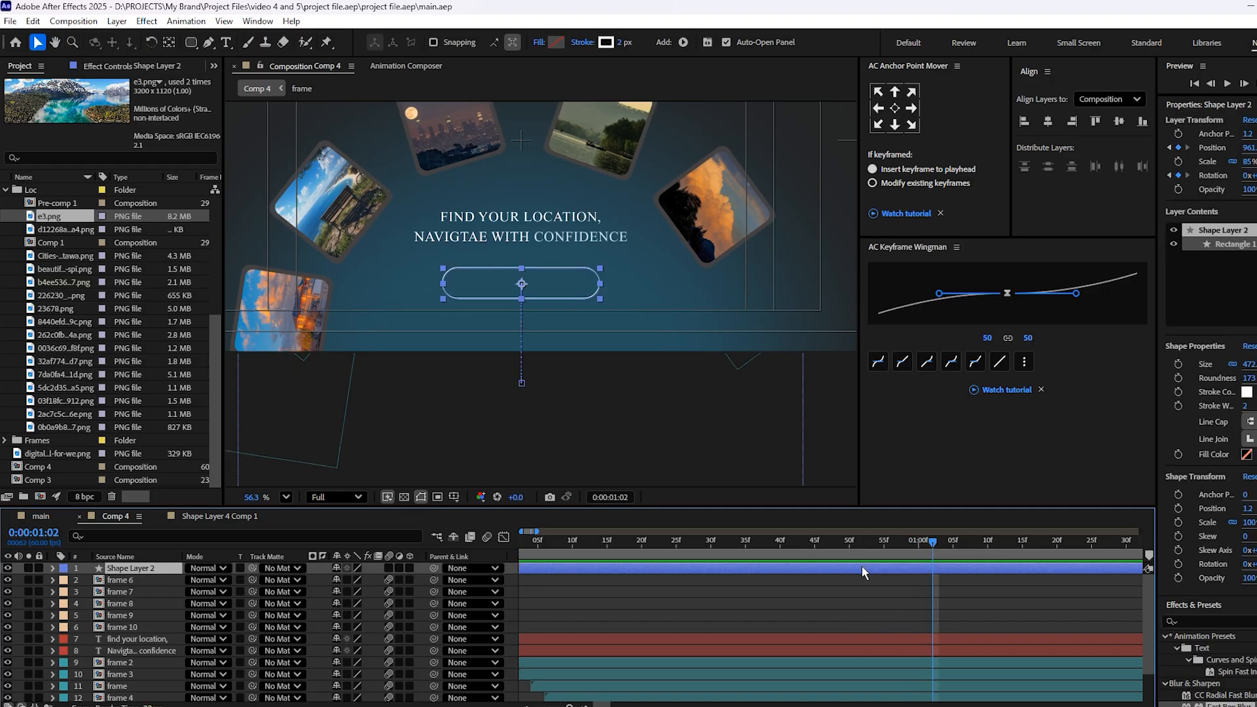
key(ctrl+d)
click(816, 557)
drag(816, 558, 884, 568)
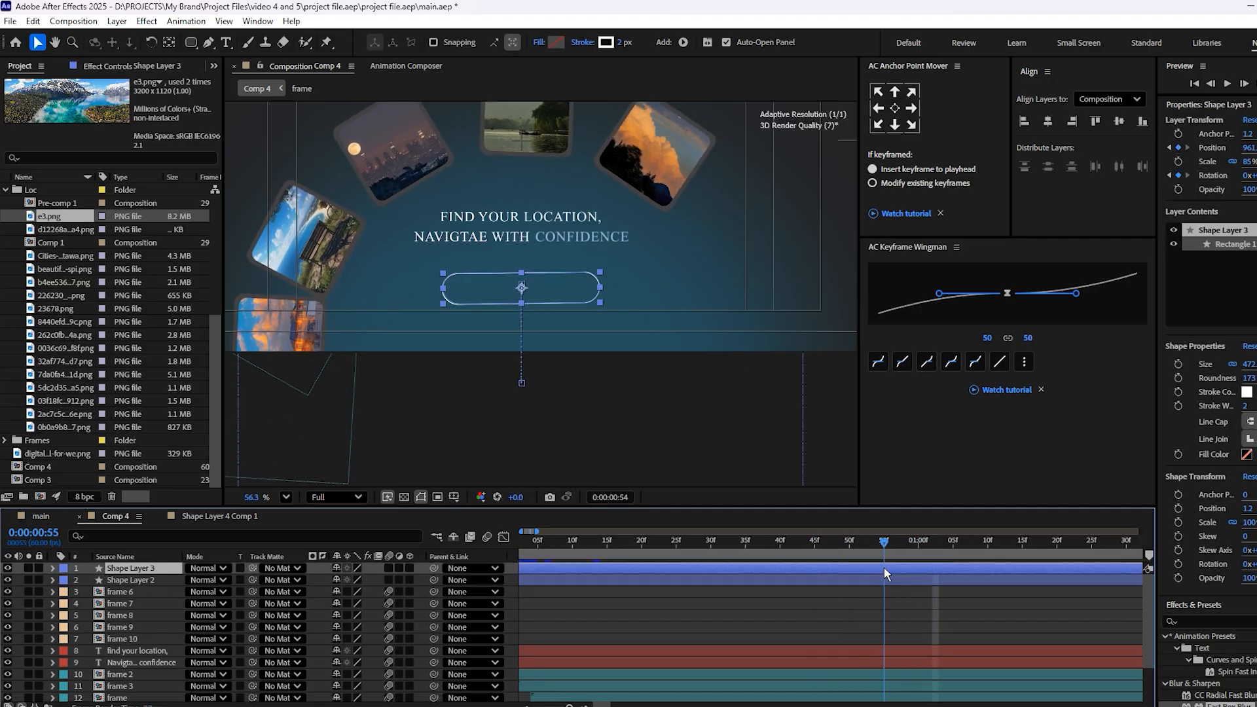
Remove the duplicated rectangle's stroke and give it a solid mid-grey fill.
click(584, 42)
click(594, 328)
click(677, 396)
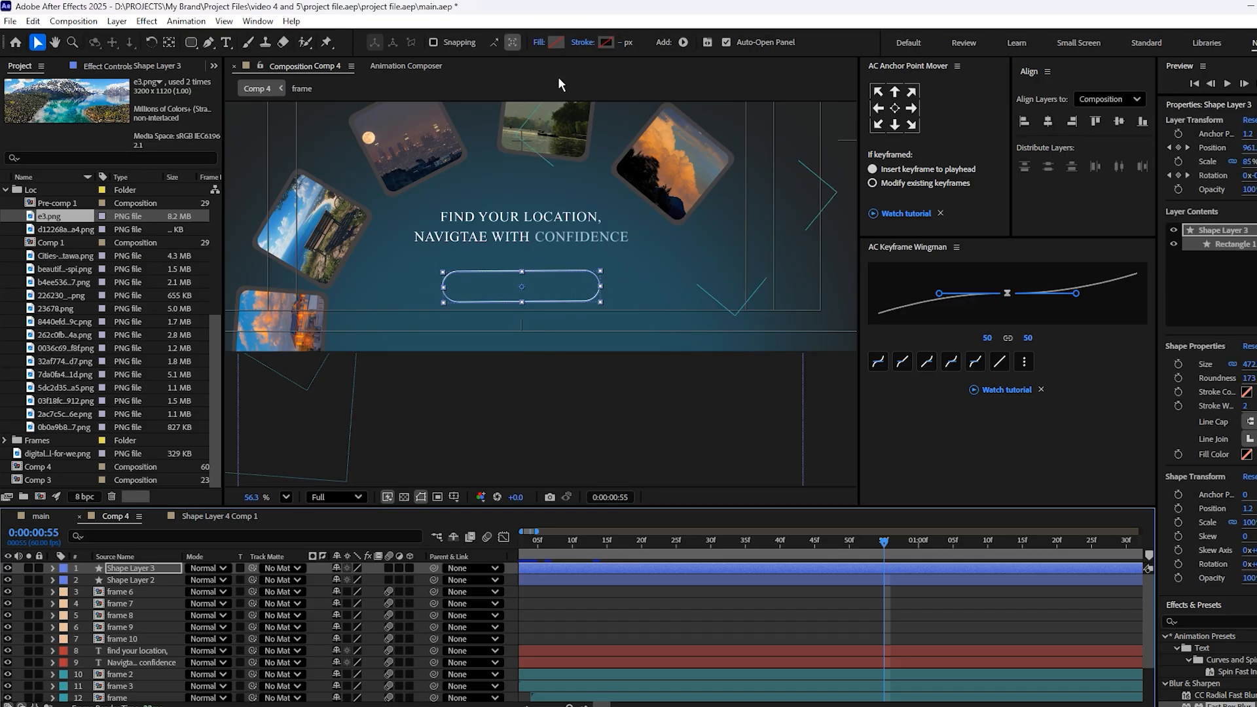
click(539, 42)
click(617, 326)
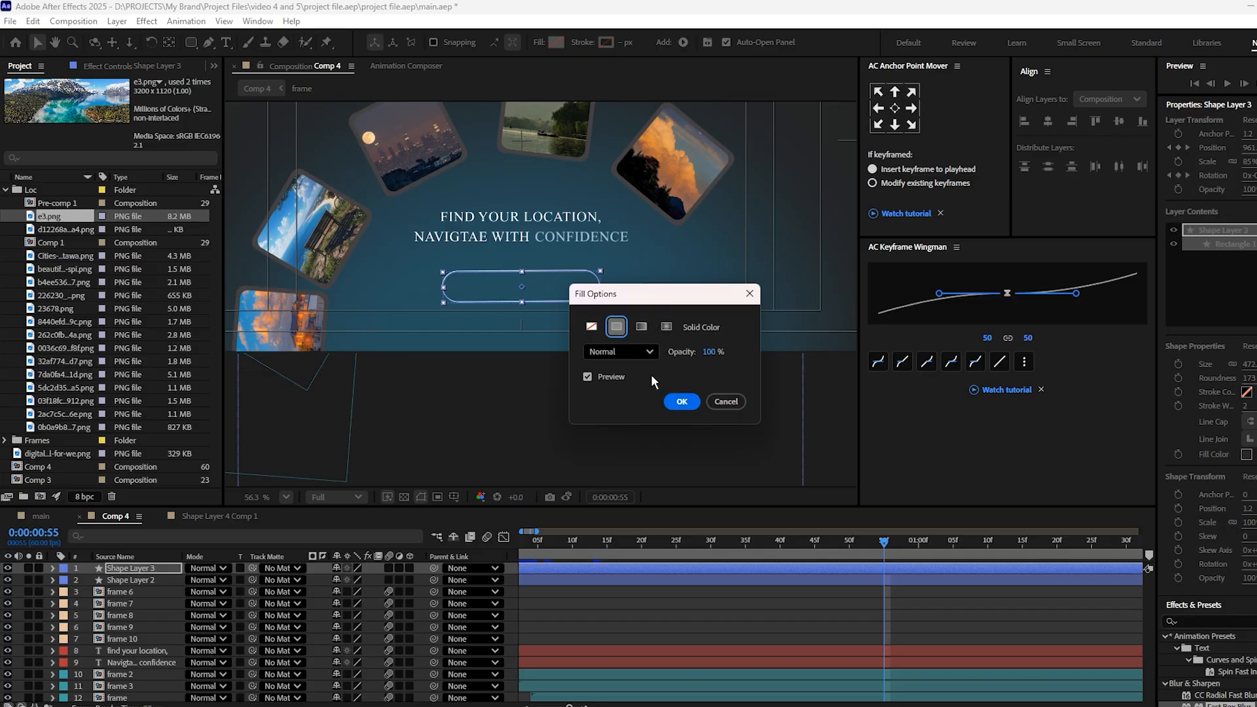
click(681, 401)
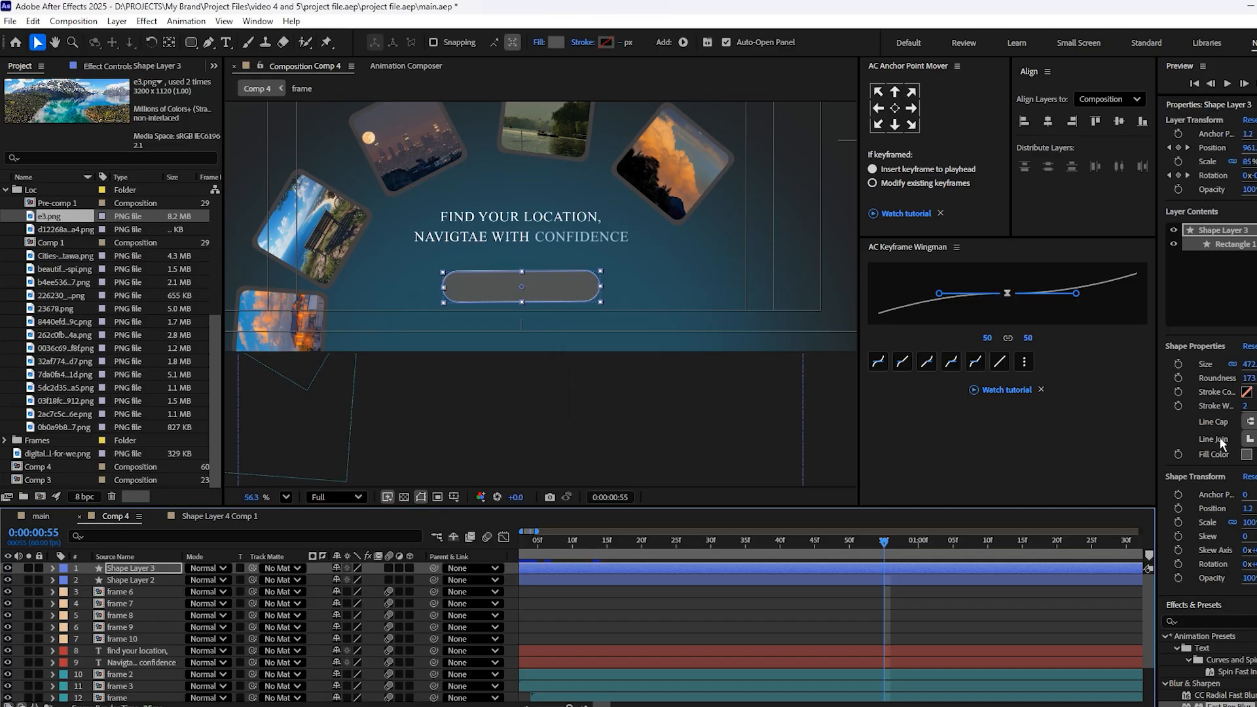
click(556, 42)
click(510, 357)
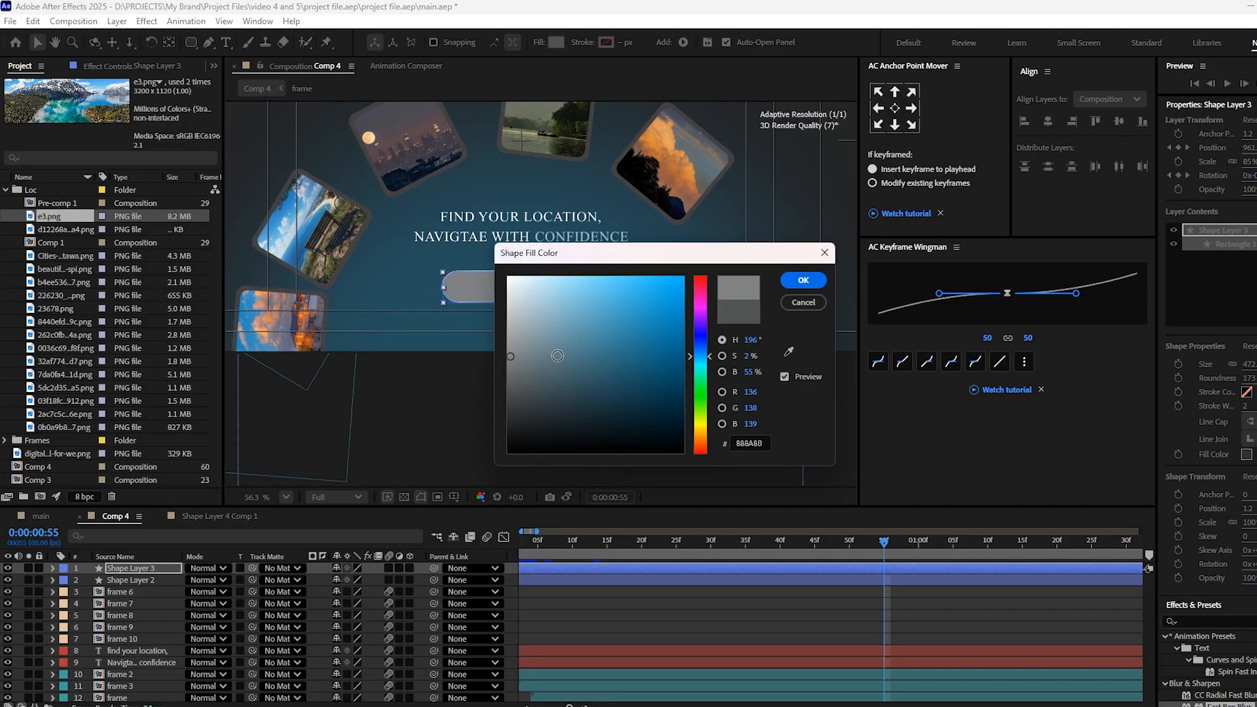
click(803, 281)
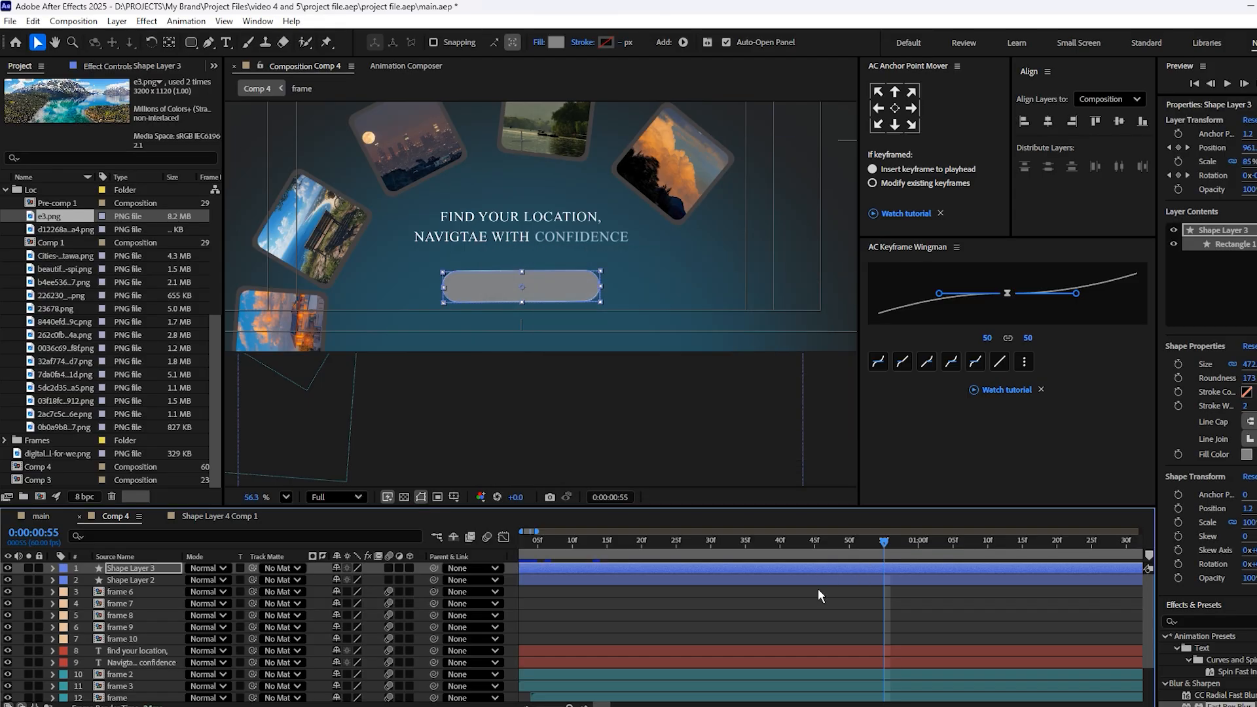
Lower the filled duplicate's layer opacity to 51% and delete that duplicate layer.
key(t)
drag(340, 581, 307, 585)
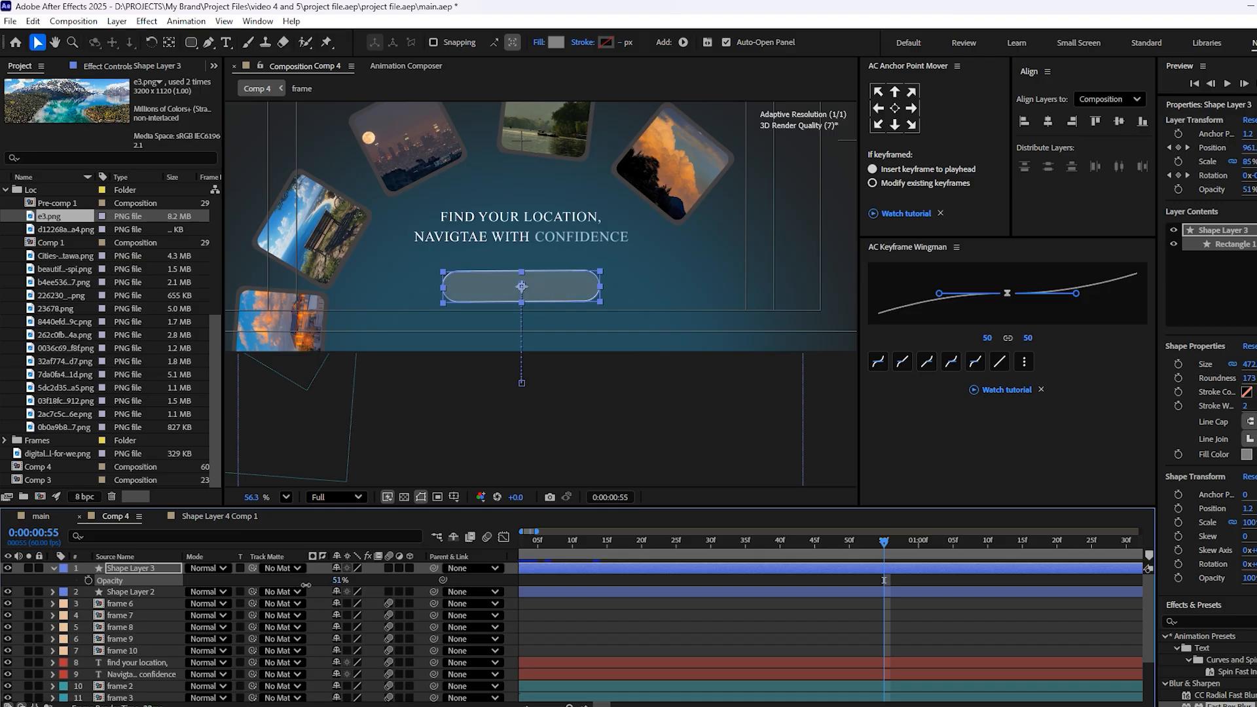
key(ctrl+s)
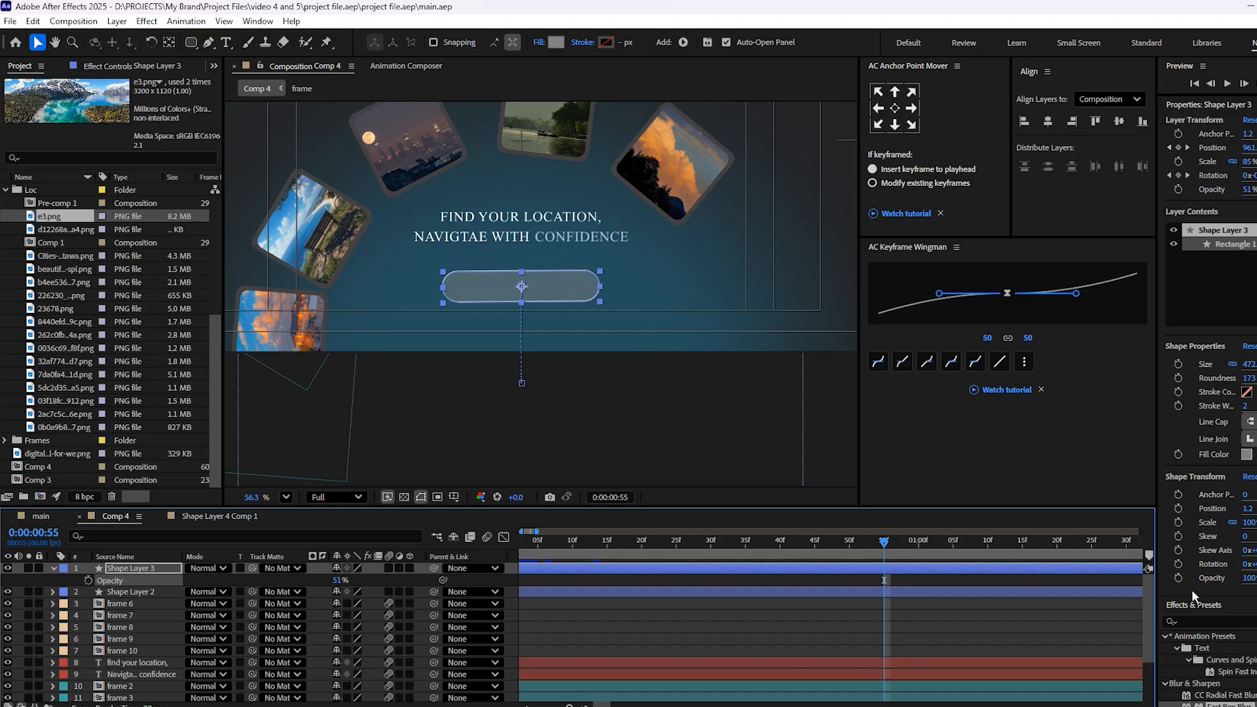
drag(851, 543, 890, 554)
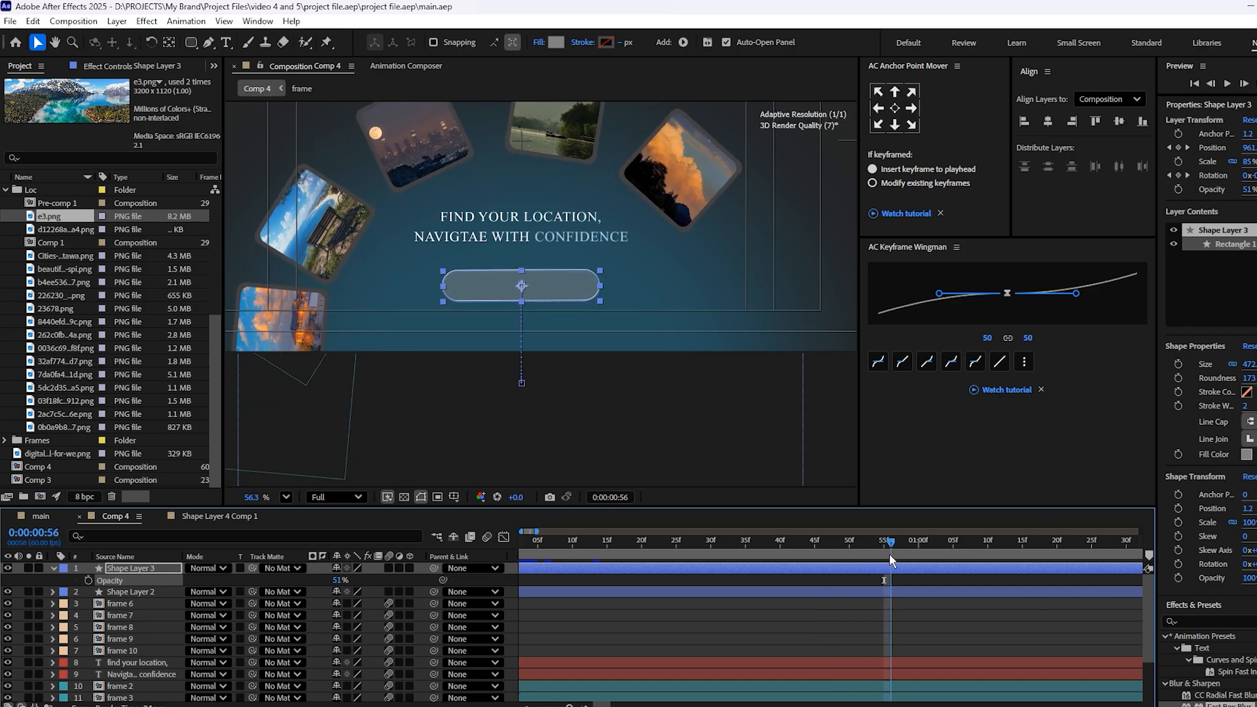
key(Delete)
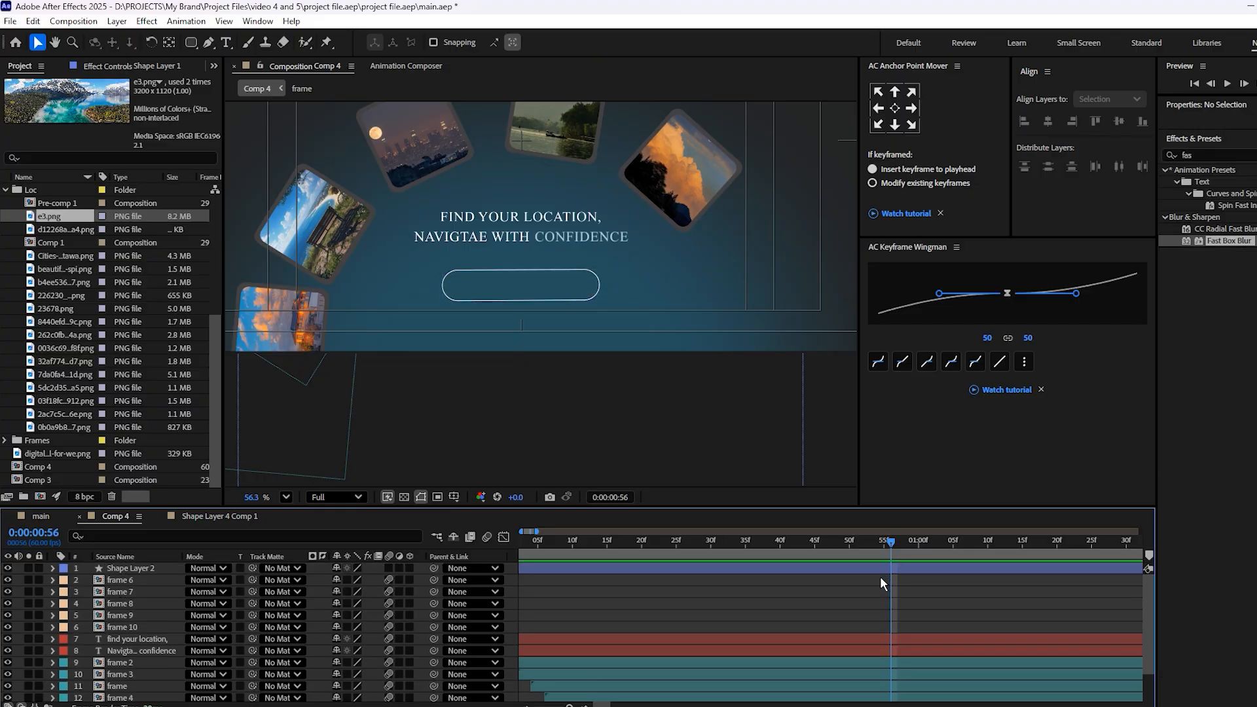
Start scale keyframing on Shape Layer 2 at 85% and place the keyframe at 0:00:01:02, aligned with the last position and rotation keyframes.
click(860, 568)
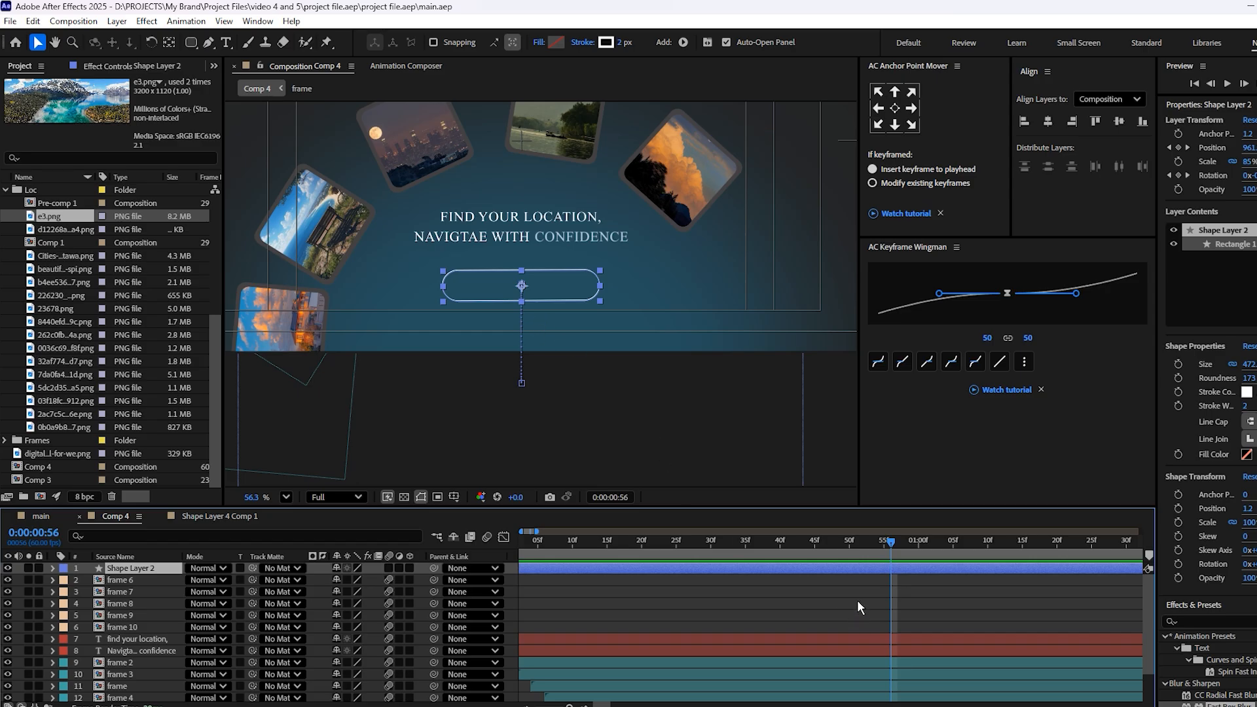
key(s)
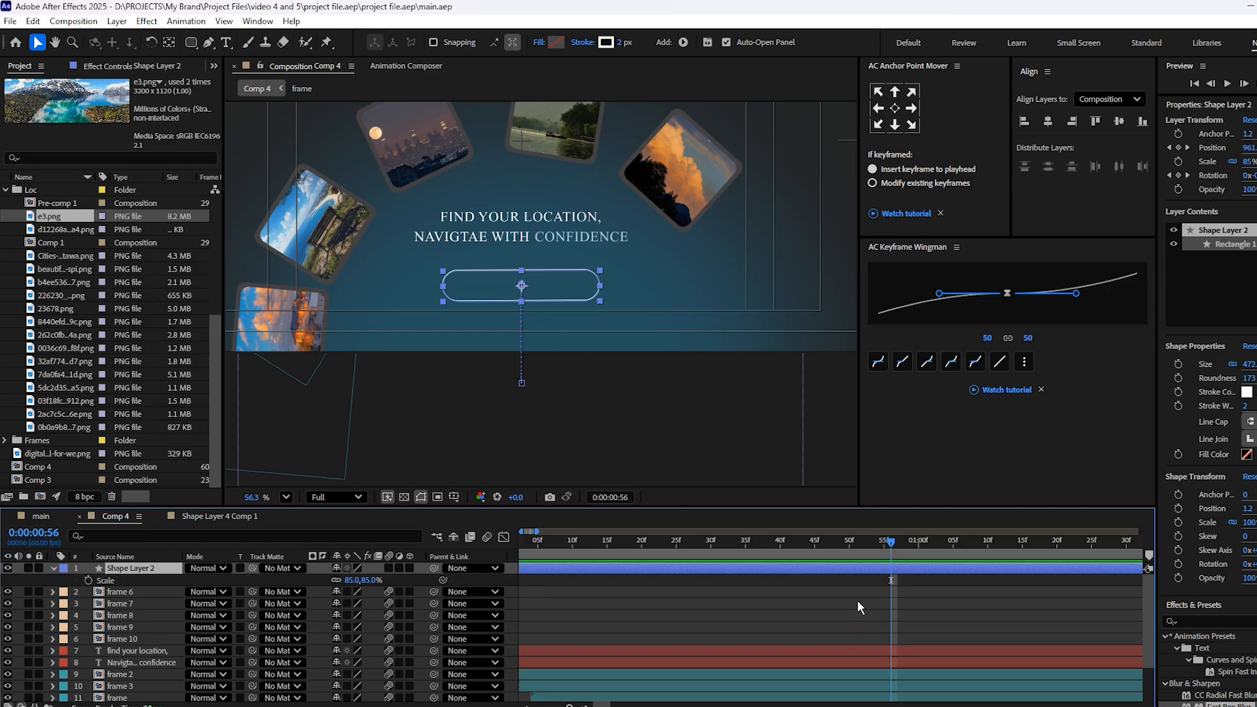
click(54, 567)
click(53, 568)
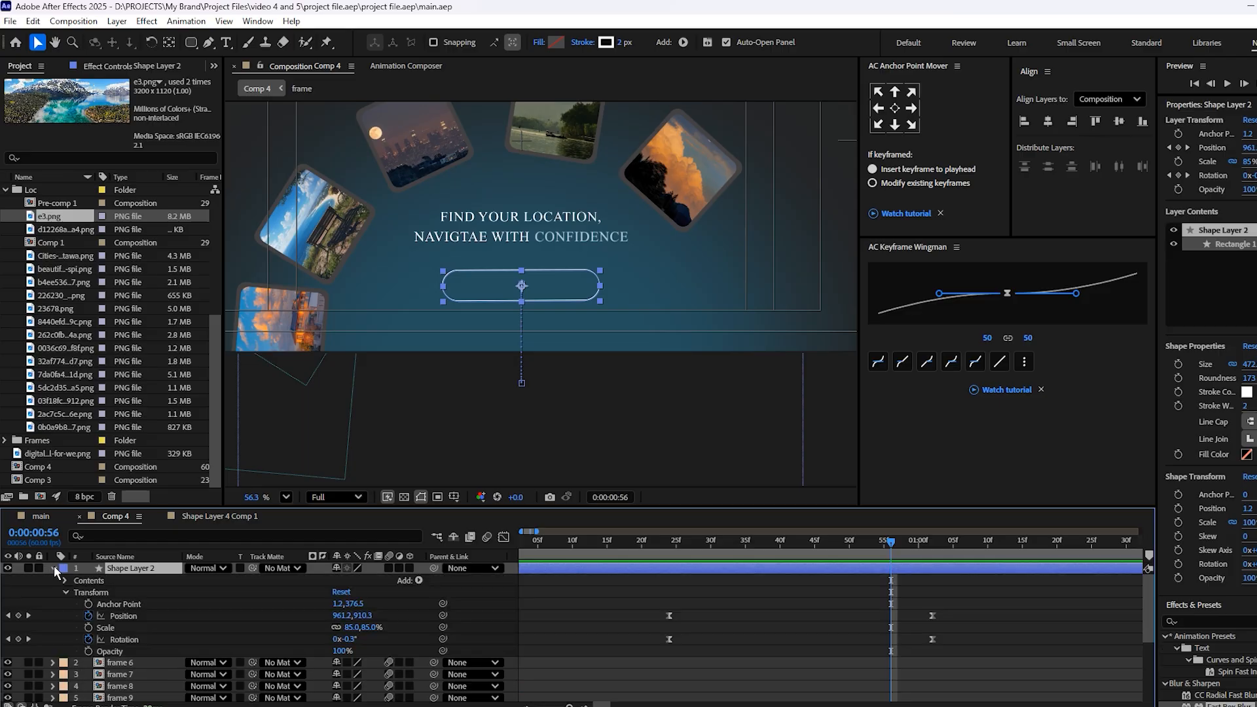
click(89, 627)
drag(890, 541, 932, 543)
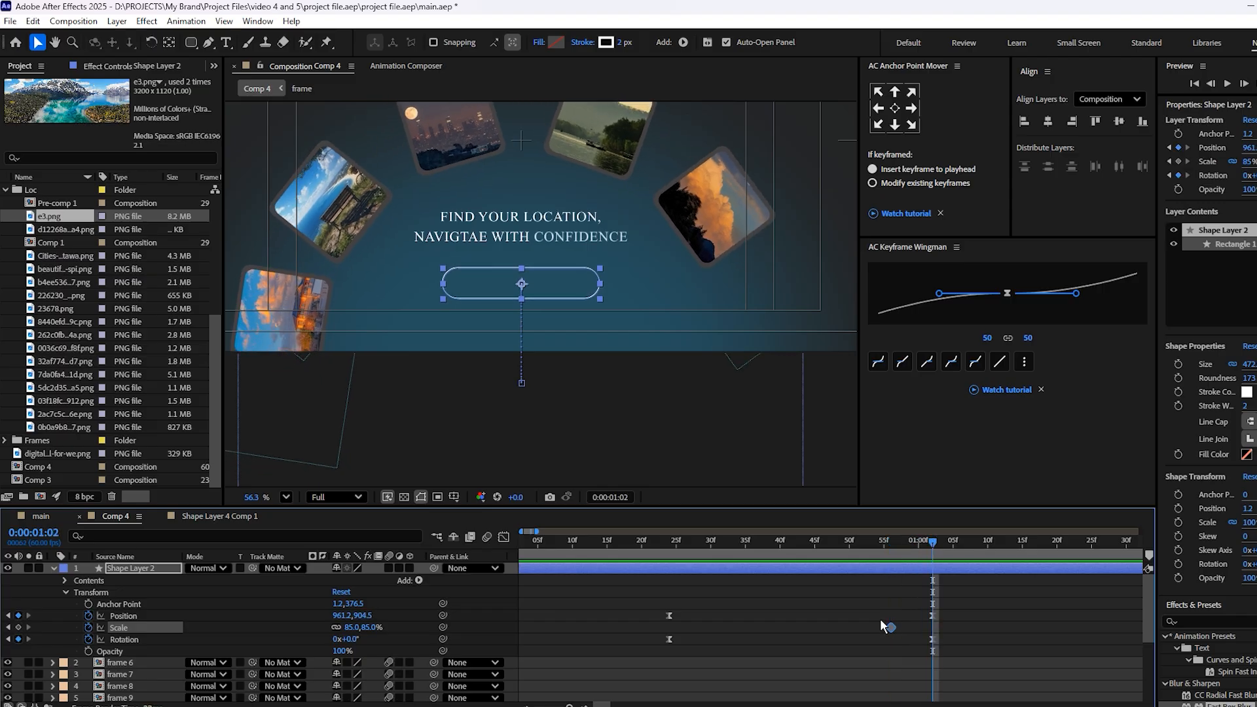
drag(892, 627, 934, 628)
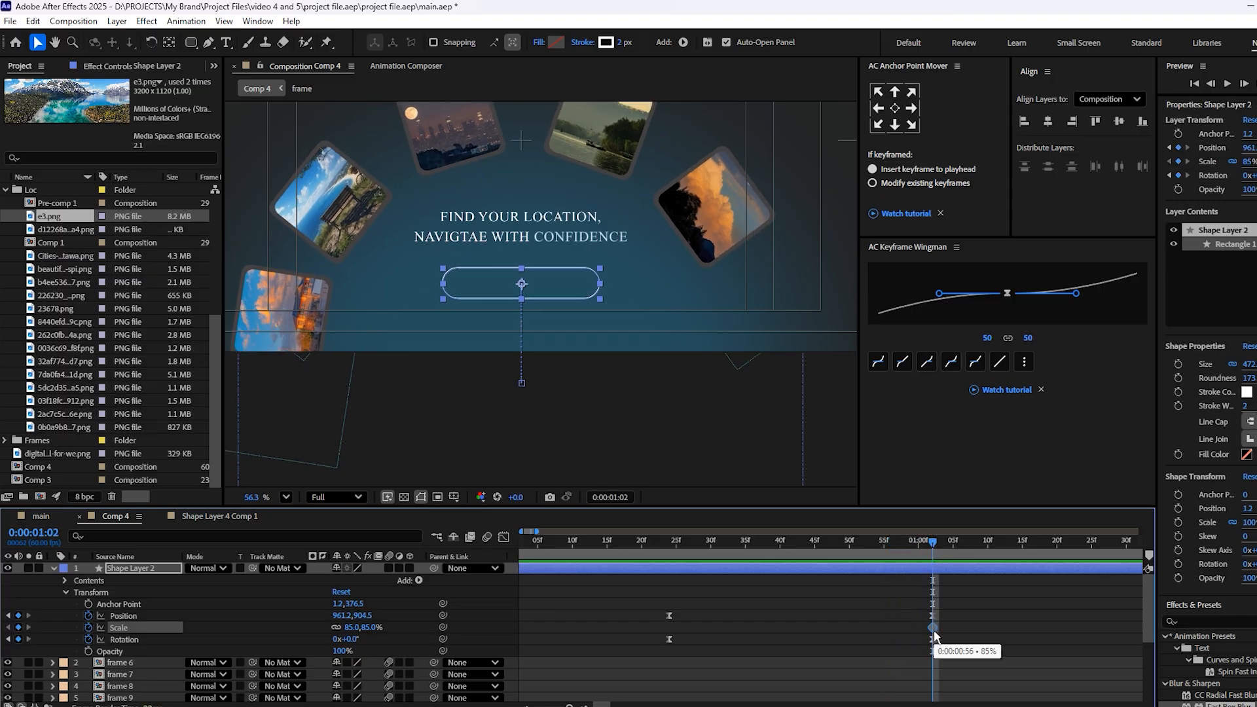
At 0:00:01:08, keyframe the rounded rectangle's rotation at 16° and its scale at 70%.
scroll(969, 641, right, 3)
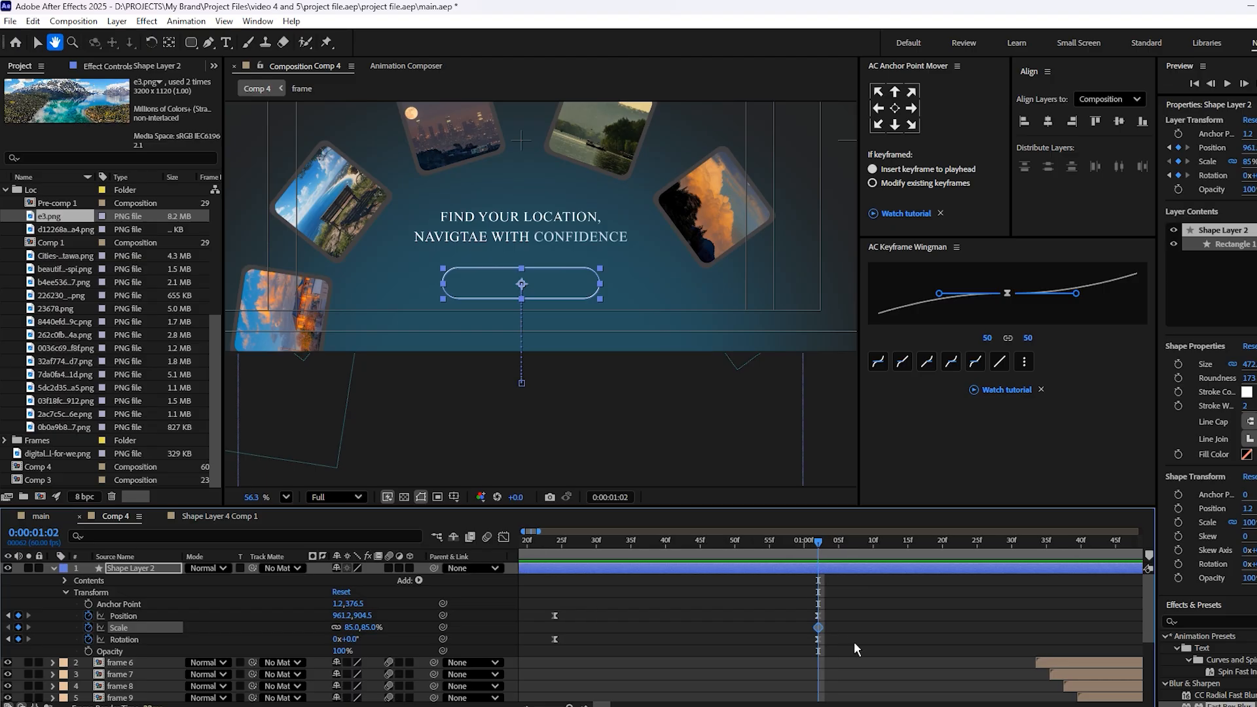
click(819, 639)
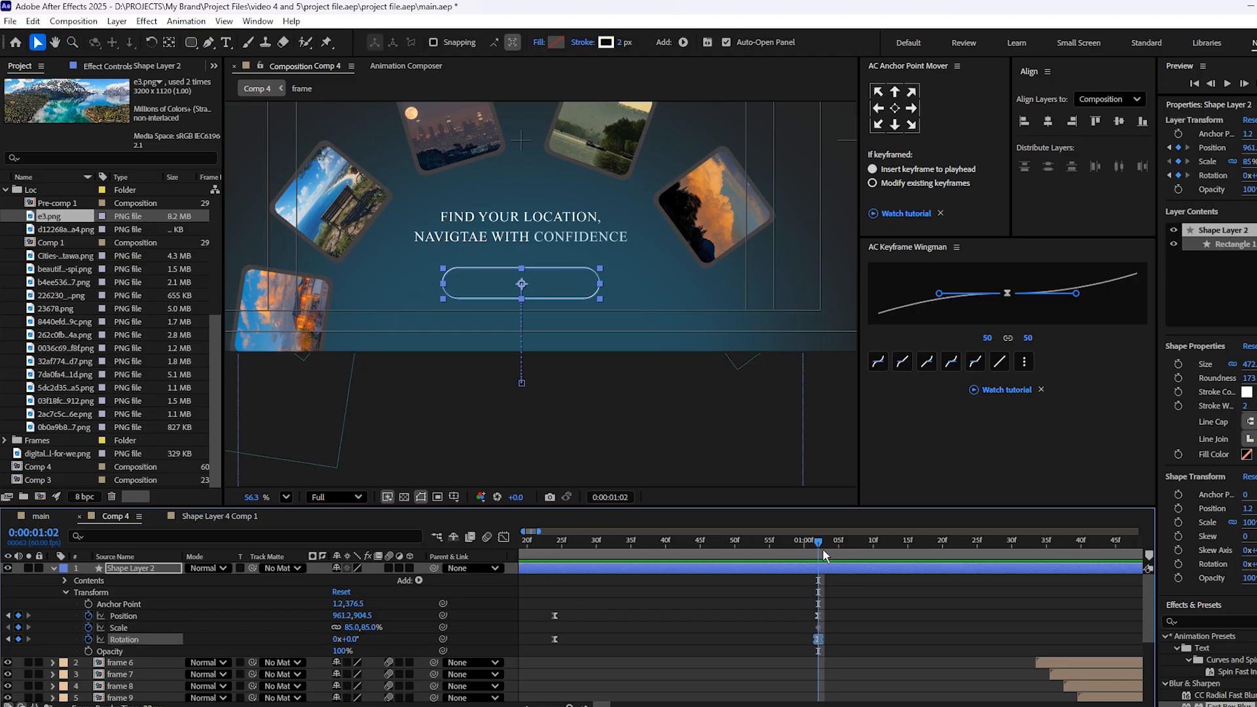
drag(819, 543, 858, 550)
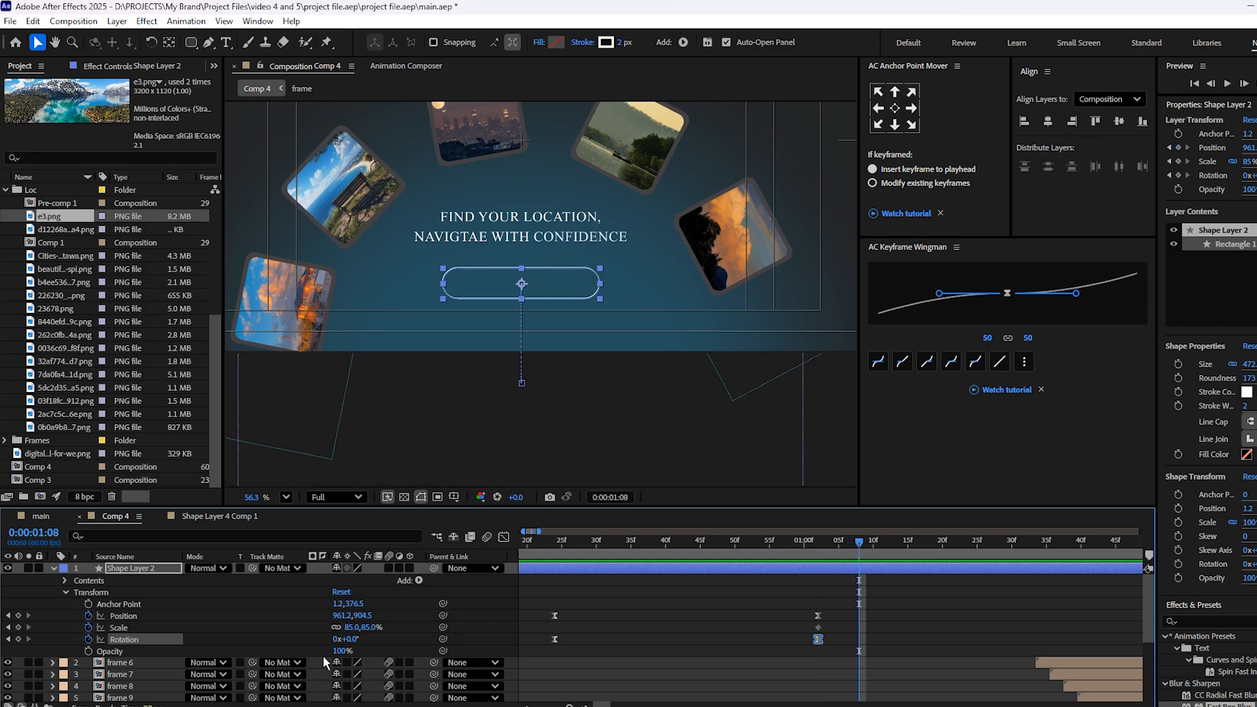
drag(352, 640, 366, 639)
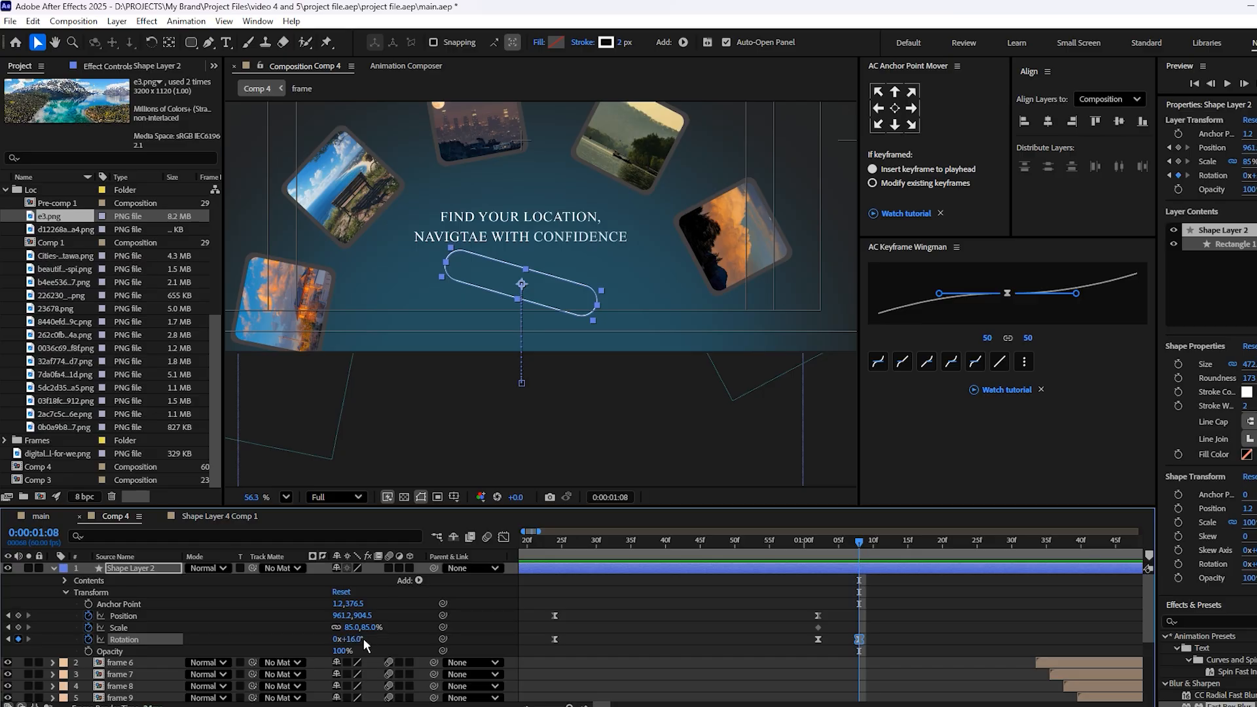
drag(347, 628, 647, 627)
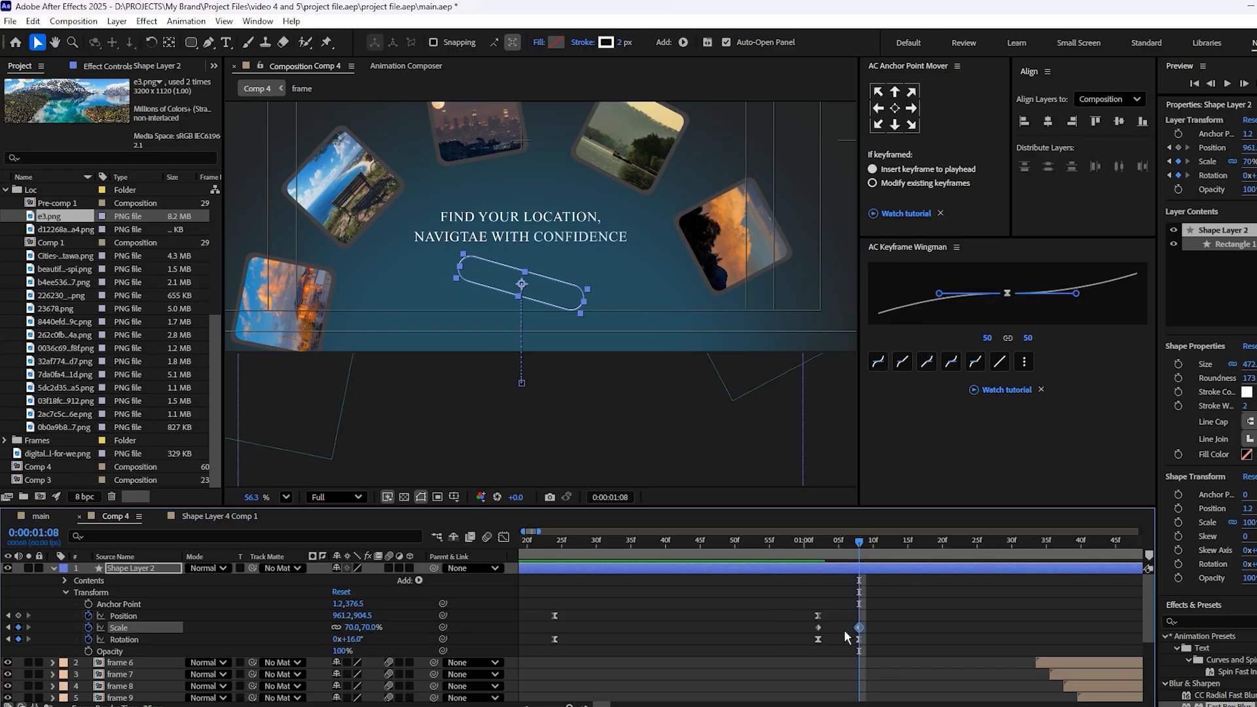
Copy the scale and rotation keyframes at 0:00:01:02 to 0:00:01:14 and preview the animation.
drag(804, 619, 819, 653)
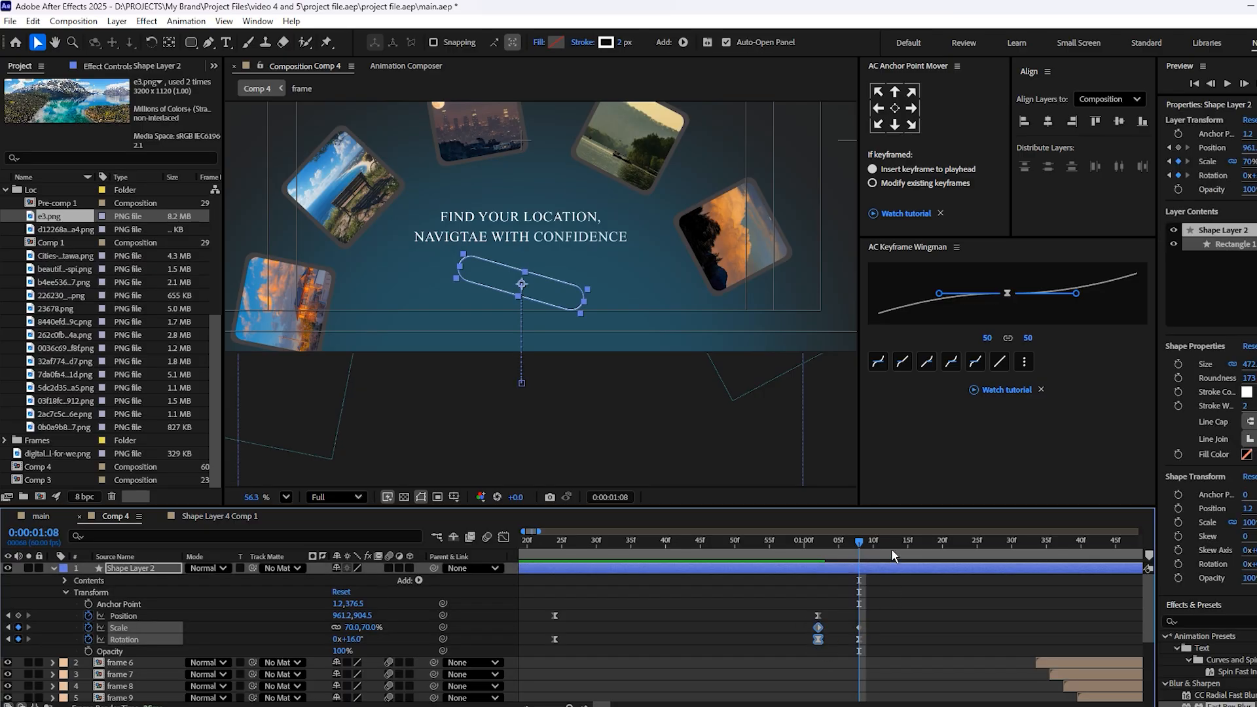
drag(868, 553, 901, 560)
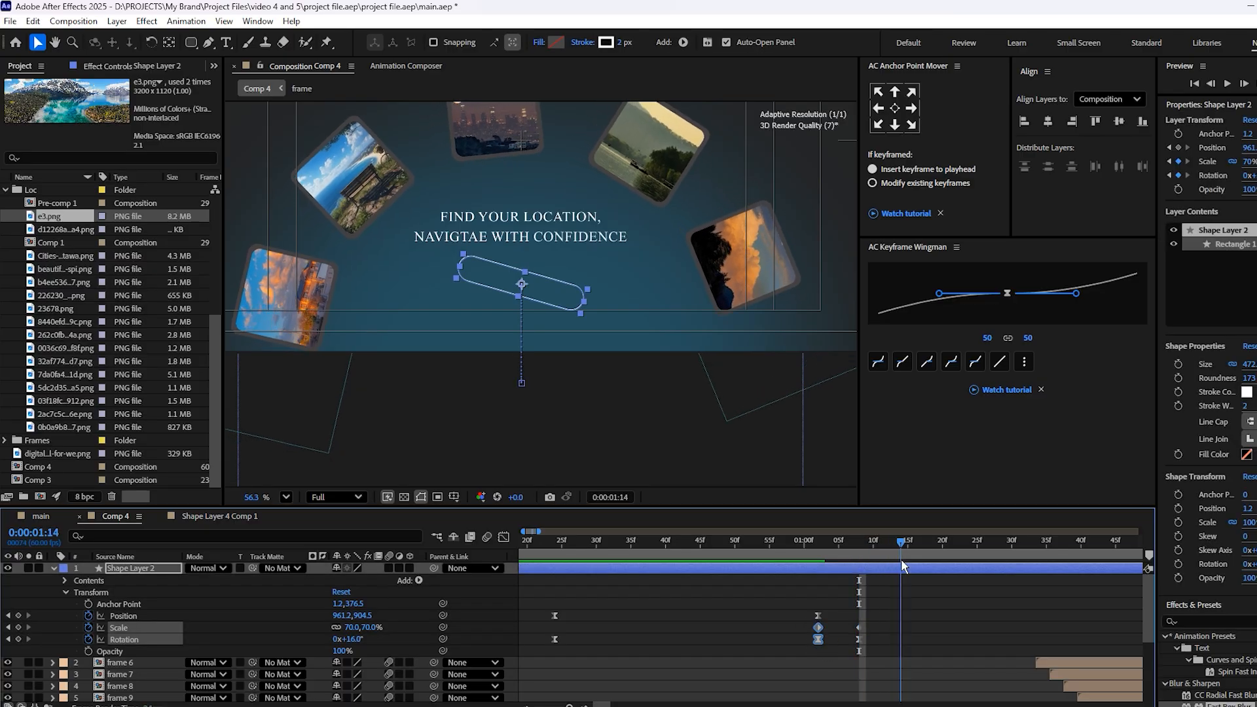
key(ctrl+v)
key(space)
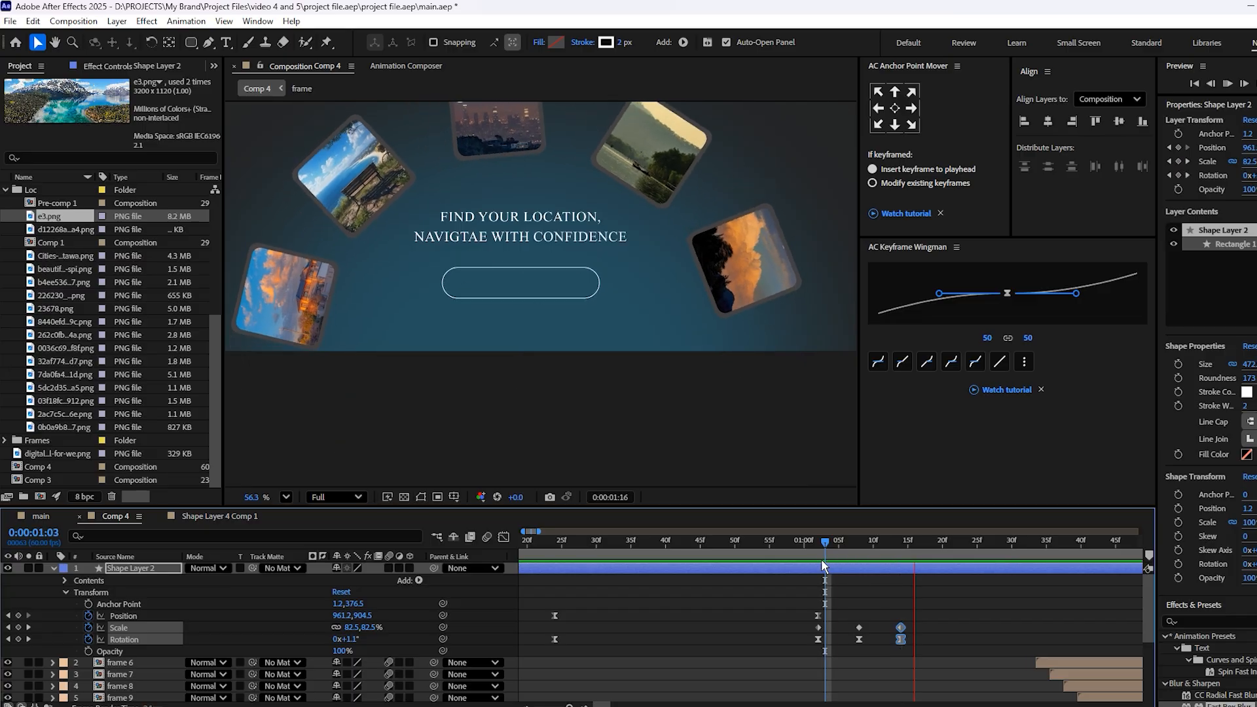
Stretch the three pairs of scale and rotation keyframes so the last pair falls at about 0:00:01:24, and preview the slower motion.
drag(938, 622, 811, 646)
drag(902, 640, 968, 640)
click(816, 552)
click(818, 553)
key(space)
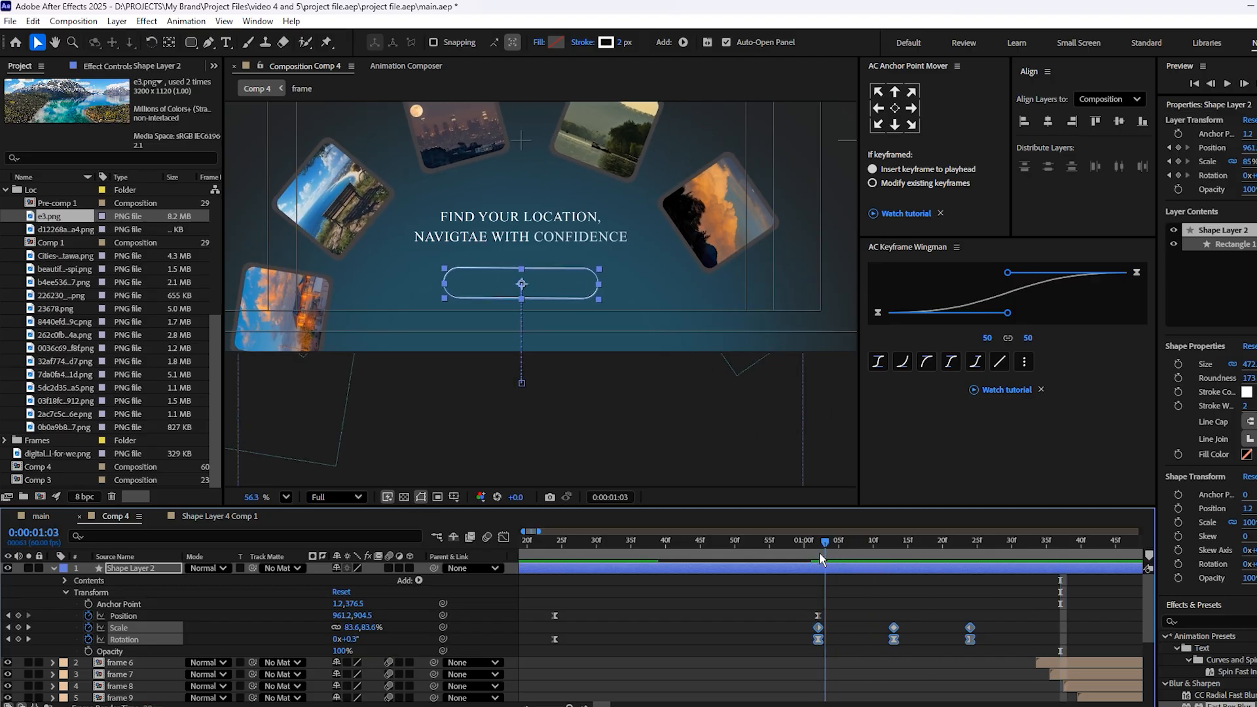
key(space)
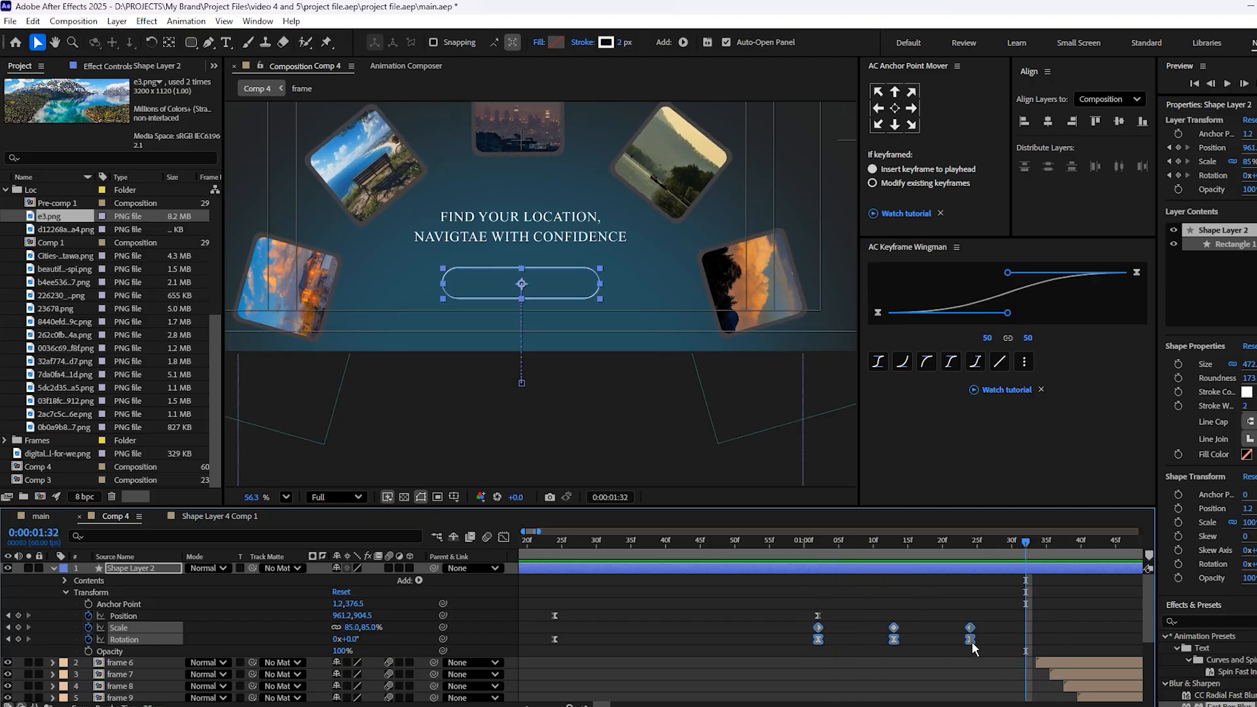
Stretch the selected scale and rotation keyframes further so they end at about 0:00:01:31, and preview the result.
drag(995, 618, 1019, 638)
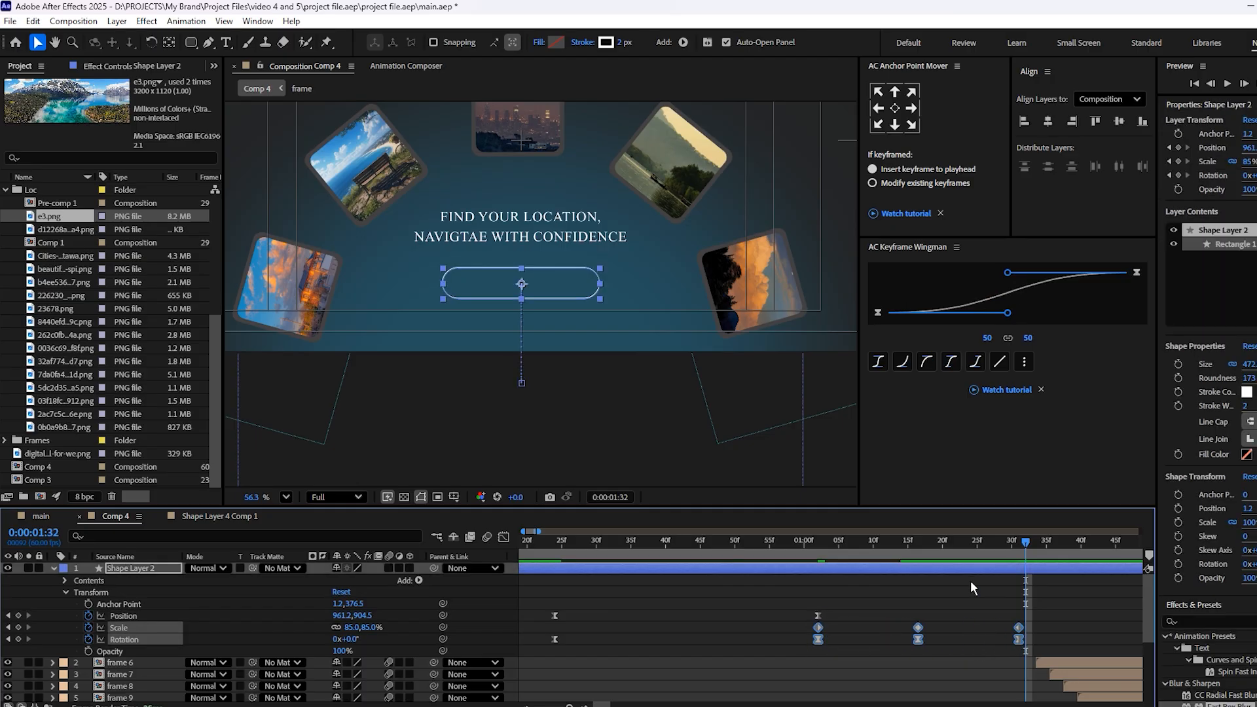
click(842, 556)
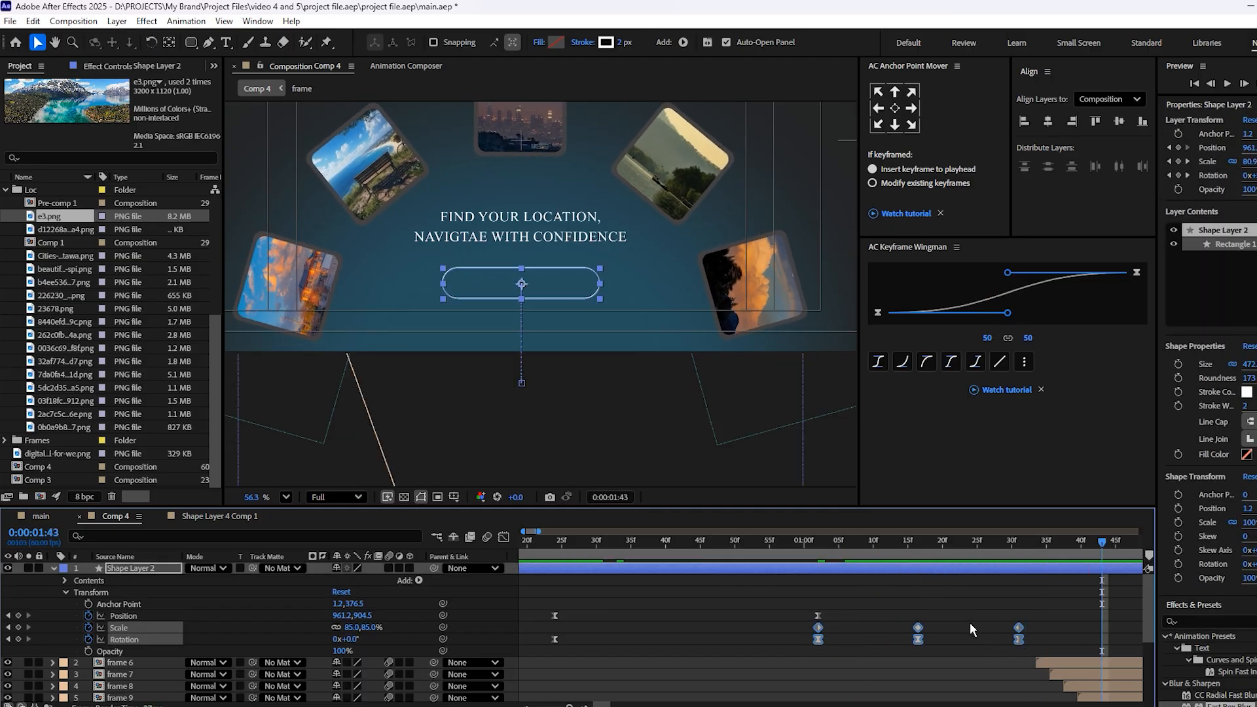
click(819, 552)
key(space)
click(882, 606)
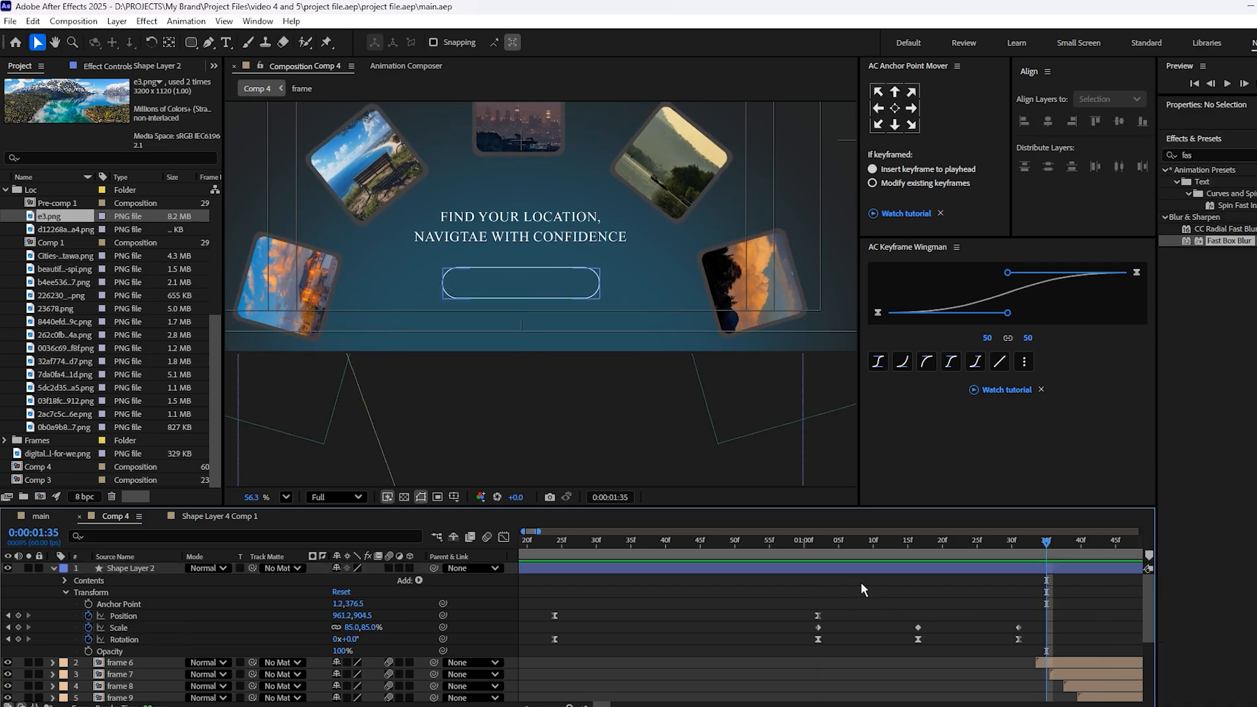
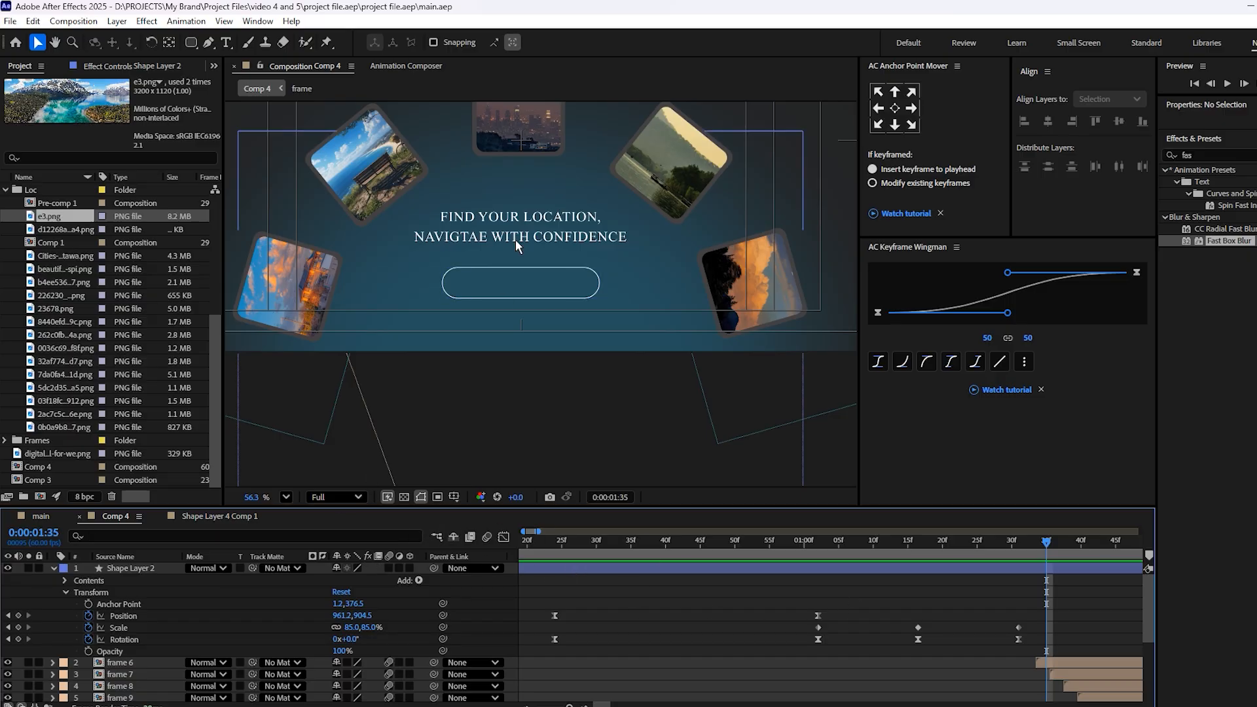
Duplicate the "Find your location," text layer and bring the copy to the top of the layer stack.
click(495, 222)
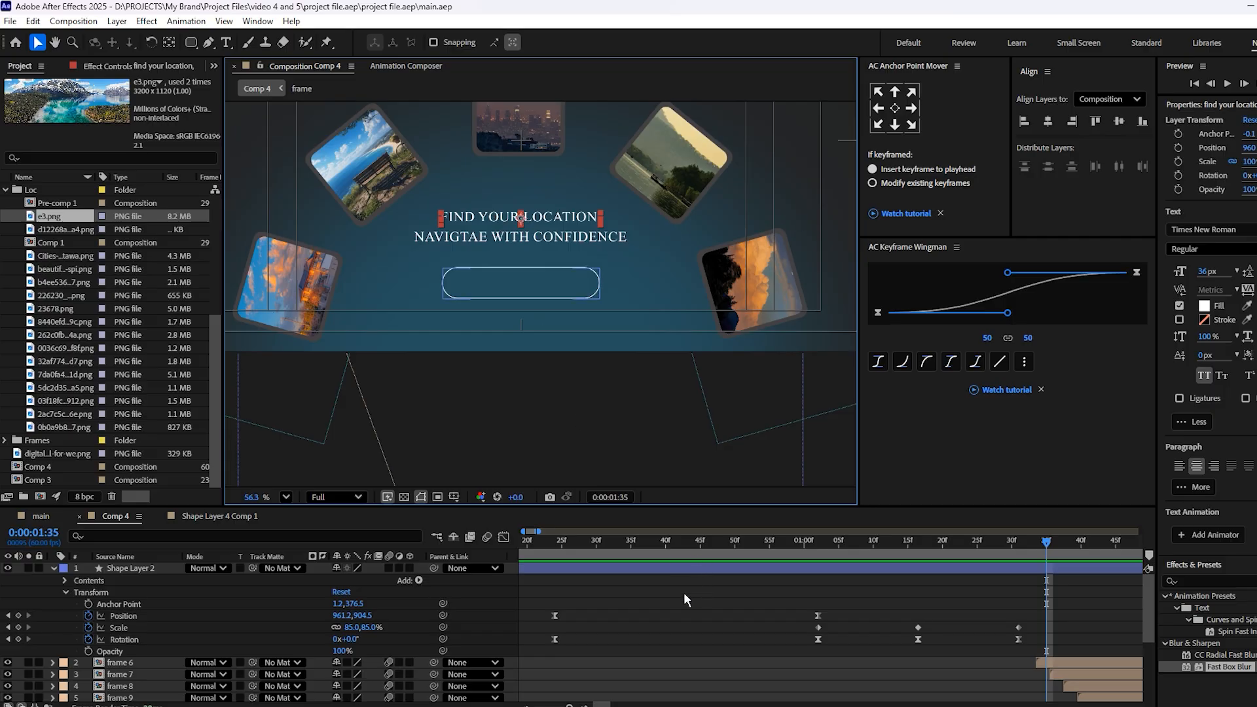
scroll(709, 626, down, 5)
key(ctrl+d)
key(ctrl+alt+Up)
key(ctrl+alt+Up)
key(ctrl+alt+Up)
key(ctrl+alt+Up)
key(ctrl+alt+Up)
key(ctrl+alt+Up)
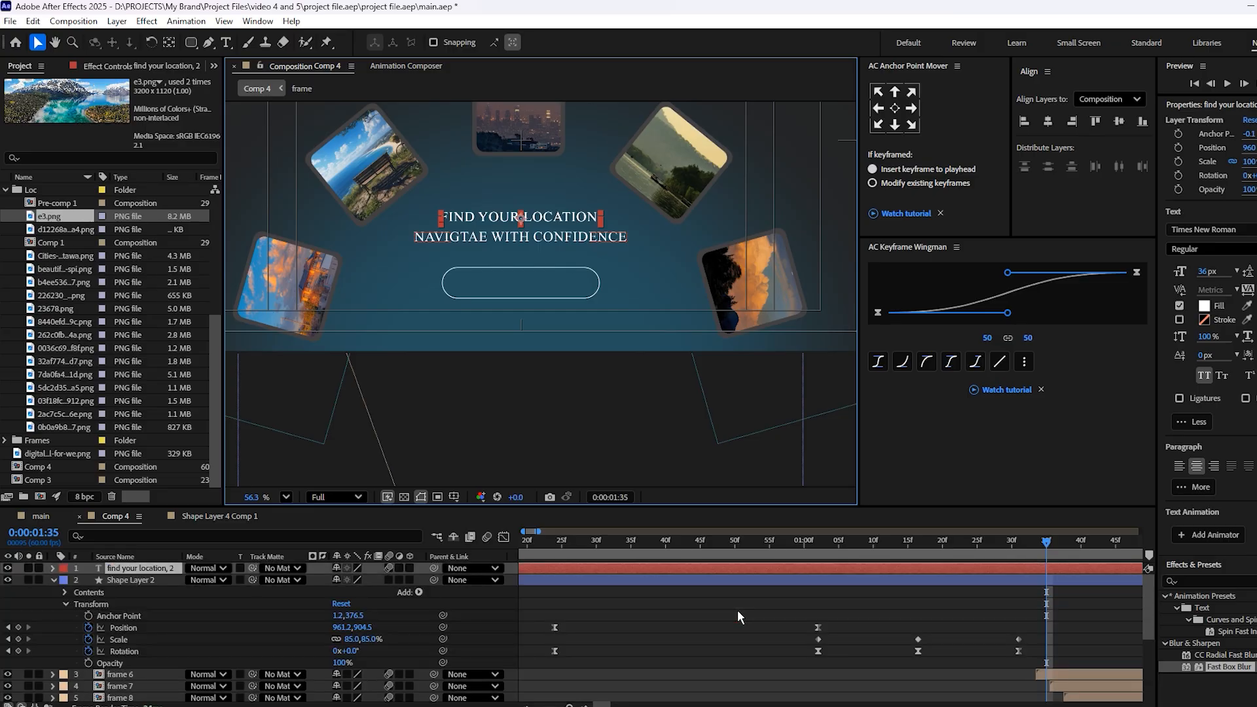
click(497, 215)
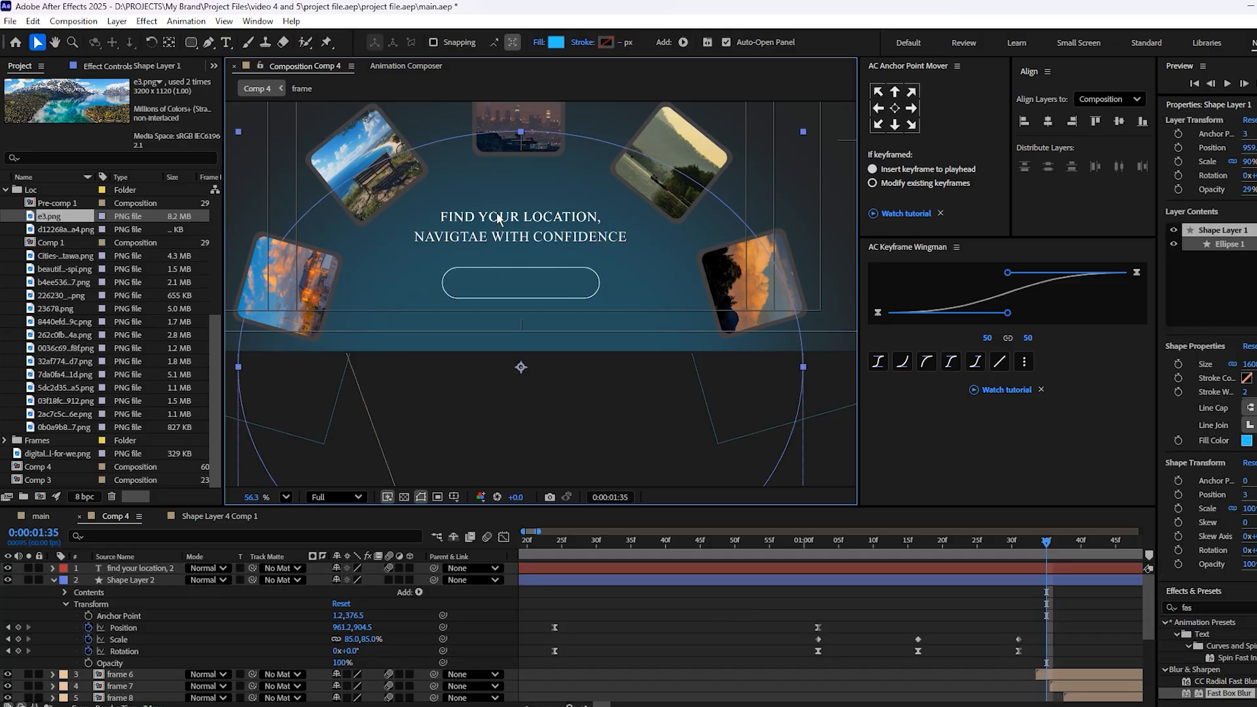
click(691, 589)
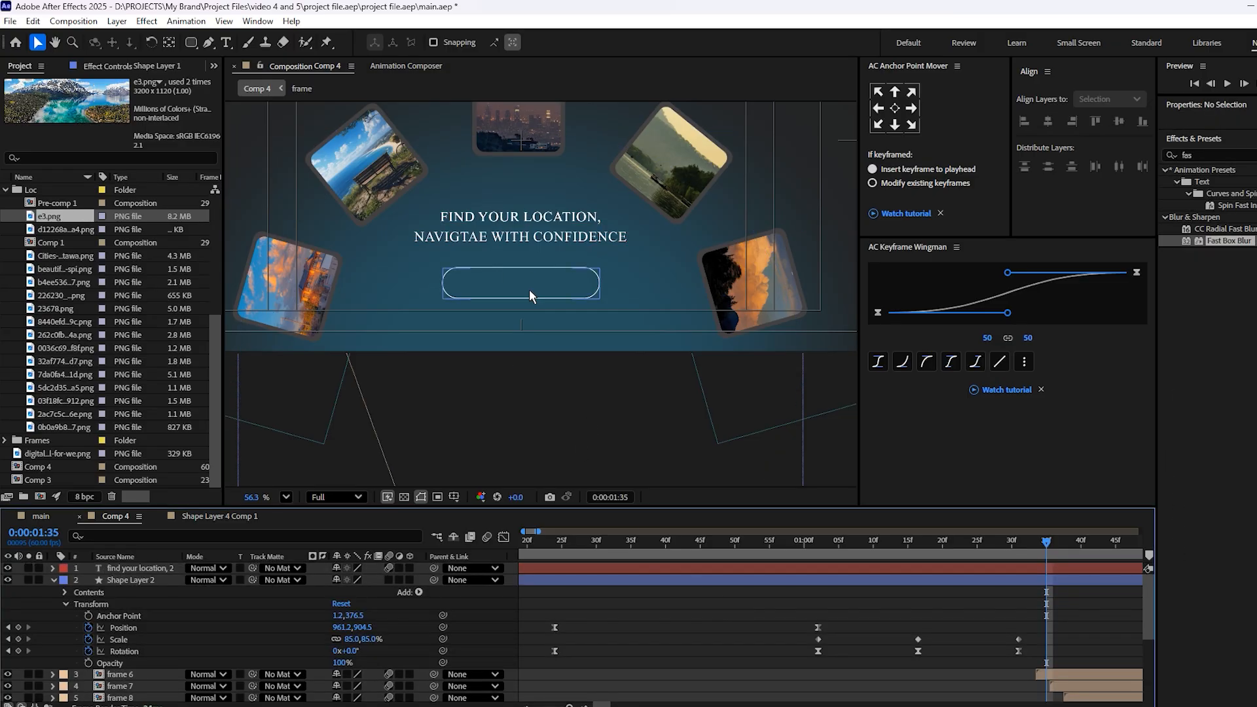
Move the copied "Find your location," text down into the rounded button outline.
click(705, 566)
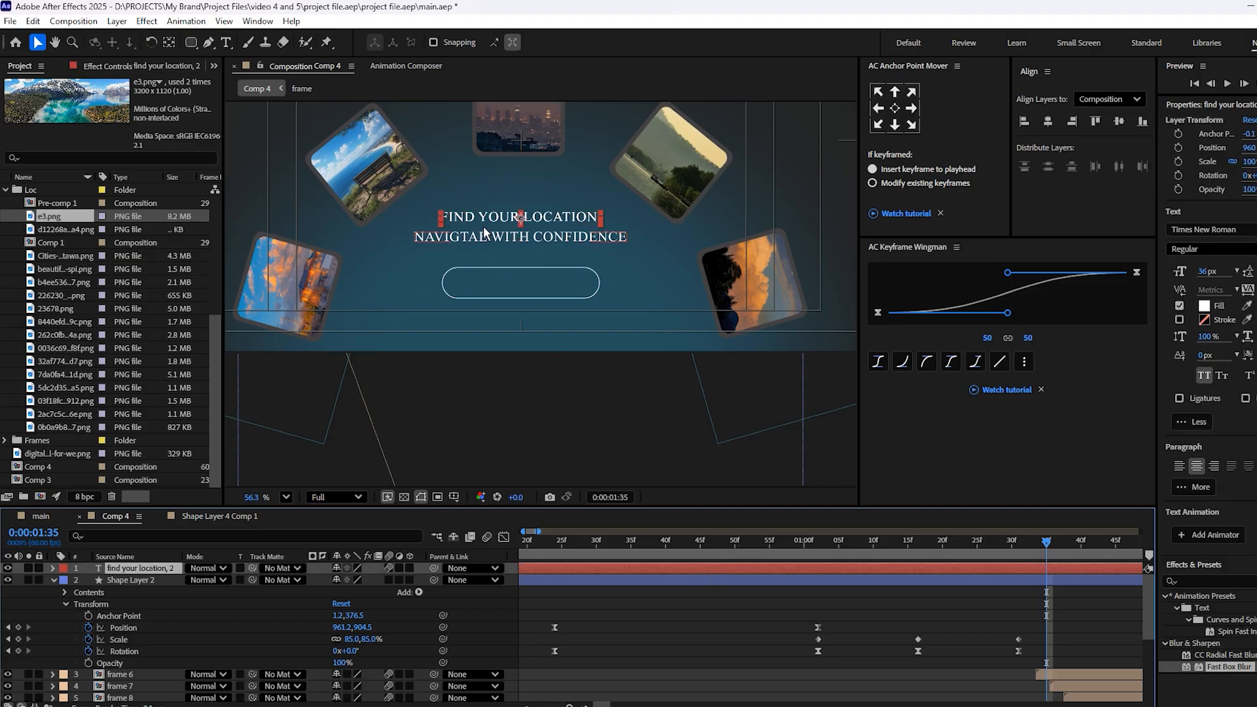
drag(488, 227, 486, 290)
scroll(486, 290, up, 3)
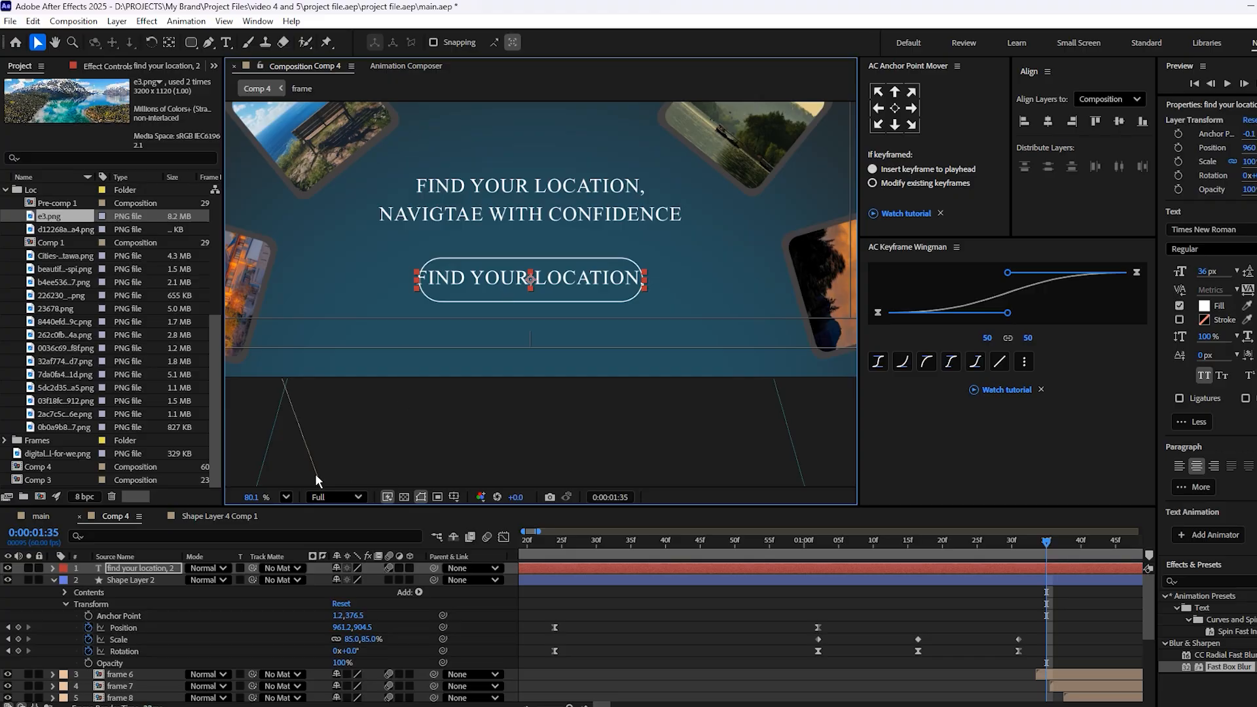
Replace the copied text inside the button outline with "select your choice".
double_click(580, 278)
key(BackSpace)
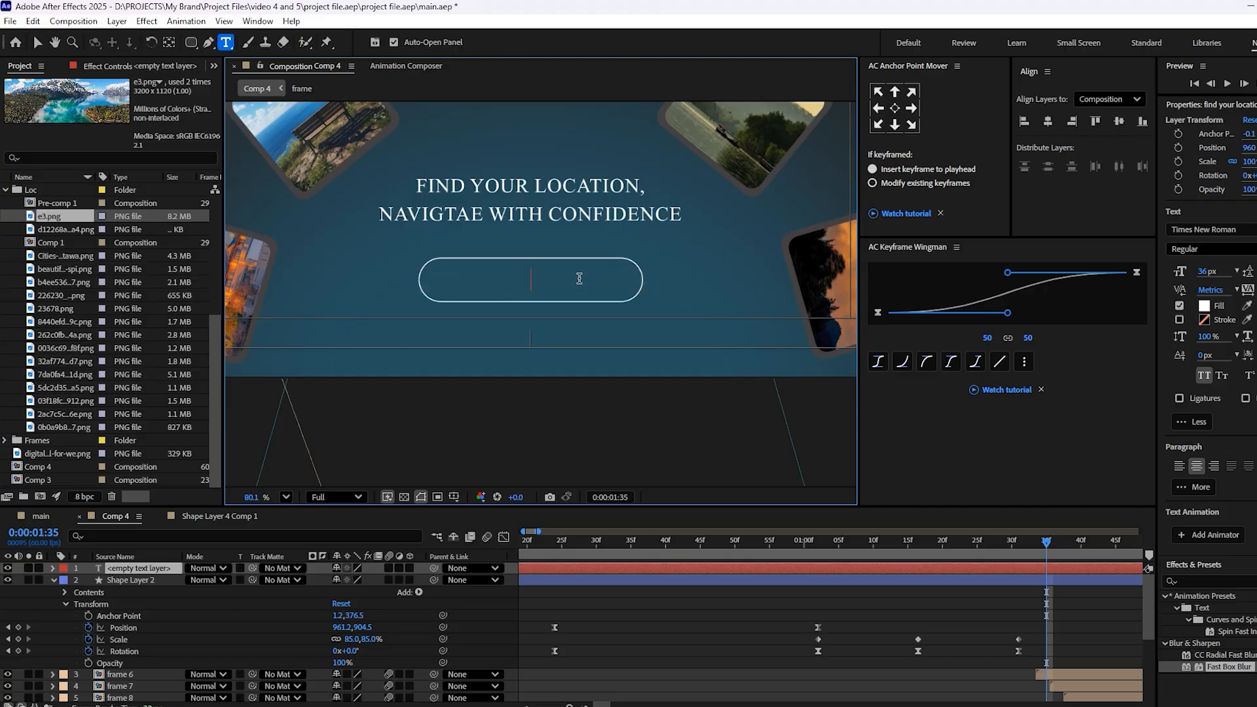
text(Select yor)
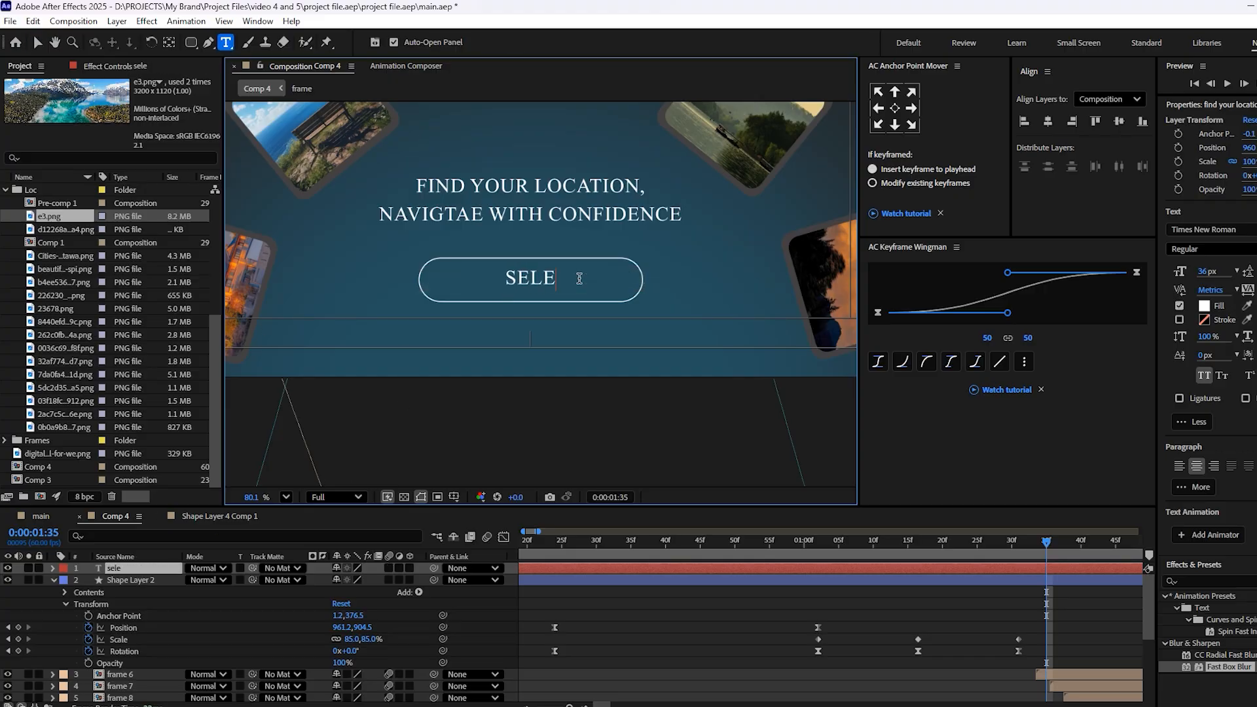
key(BackSpace)
text(ur choice)
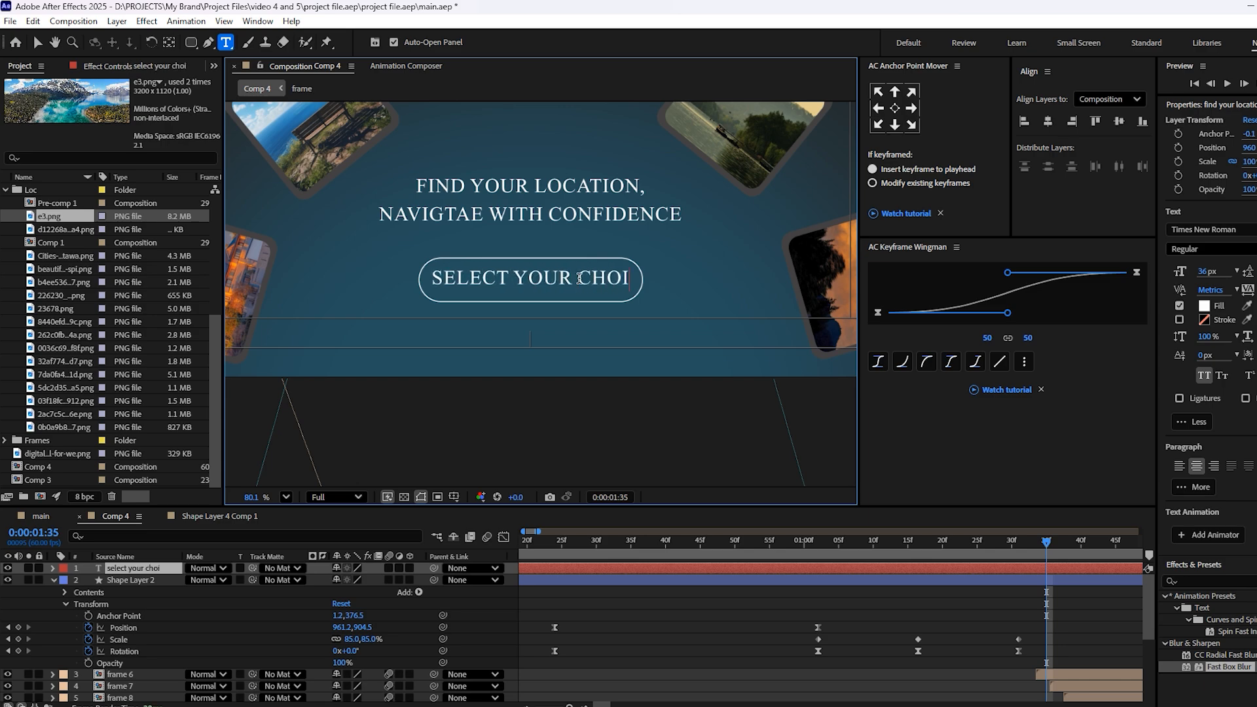
click(791, 567)
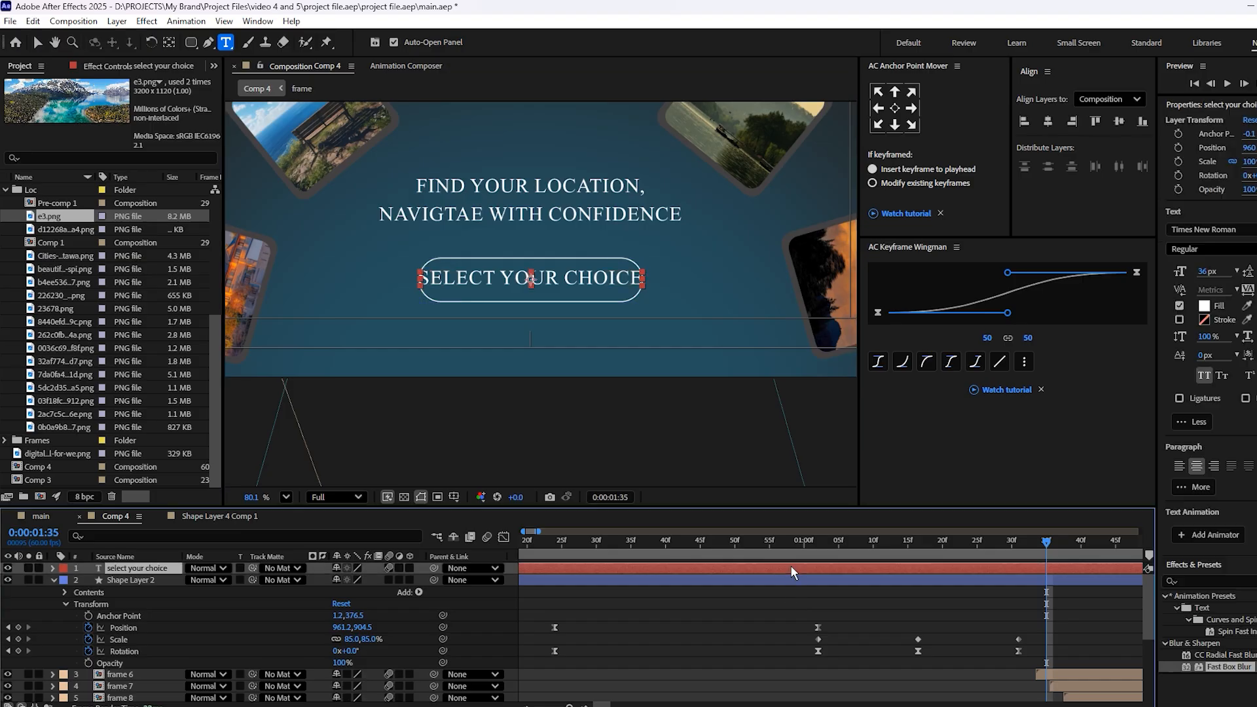
Scale the "select your choice" text to 74% and centre its anchor point.
key(s)
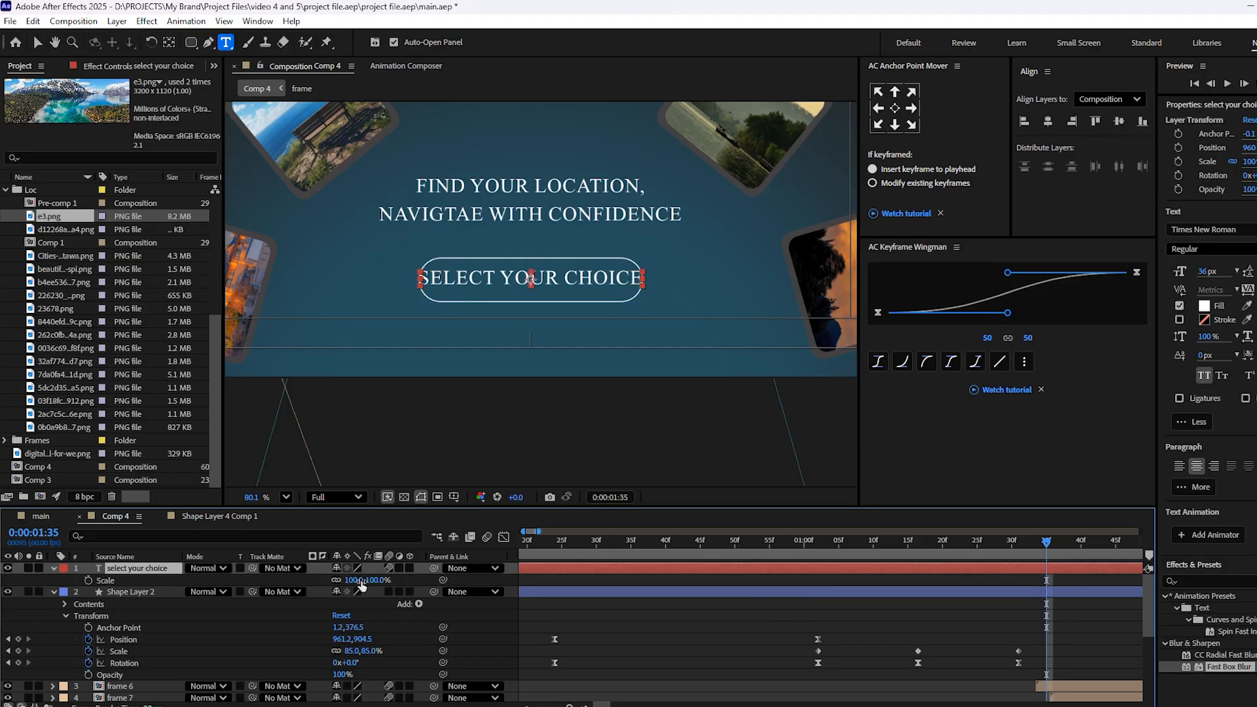
drag(348, 580, 347, 582)
scroll(532, 279, up, 5)
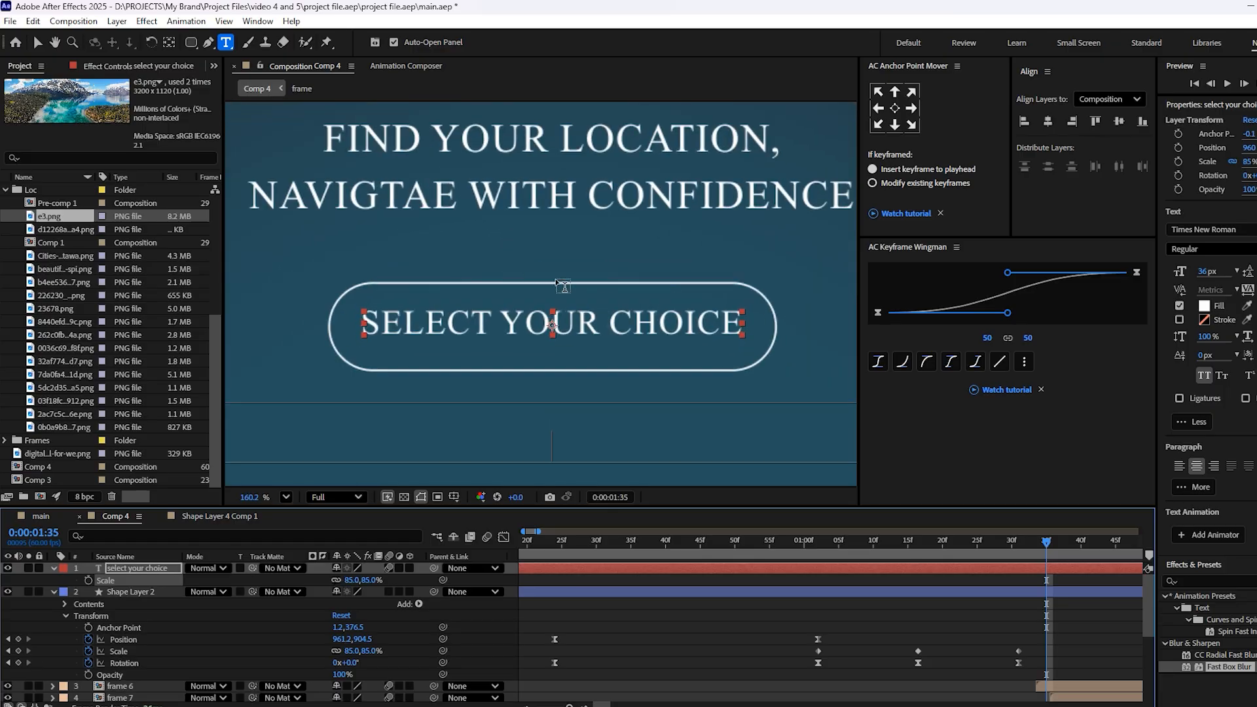
scroll(551, 326, up, 2)
key(v)
click(895, 108)
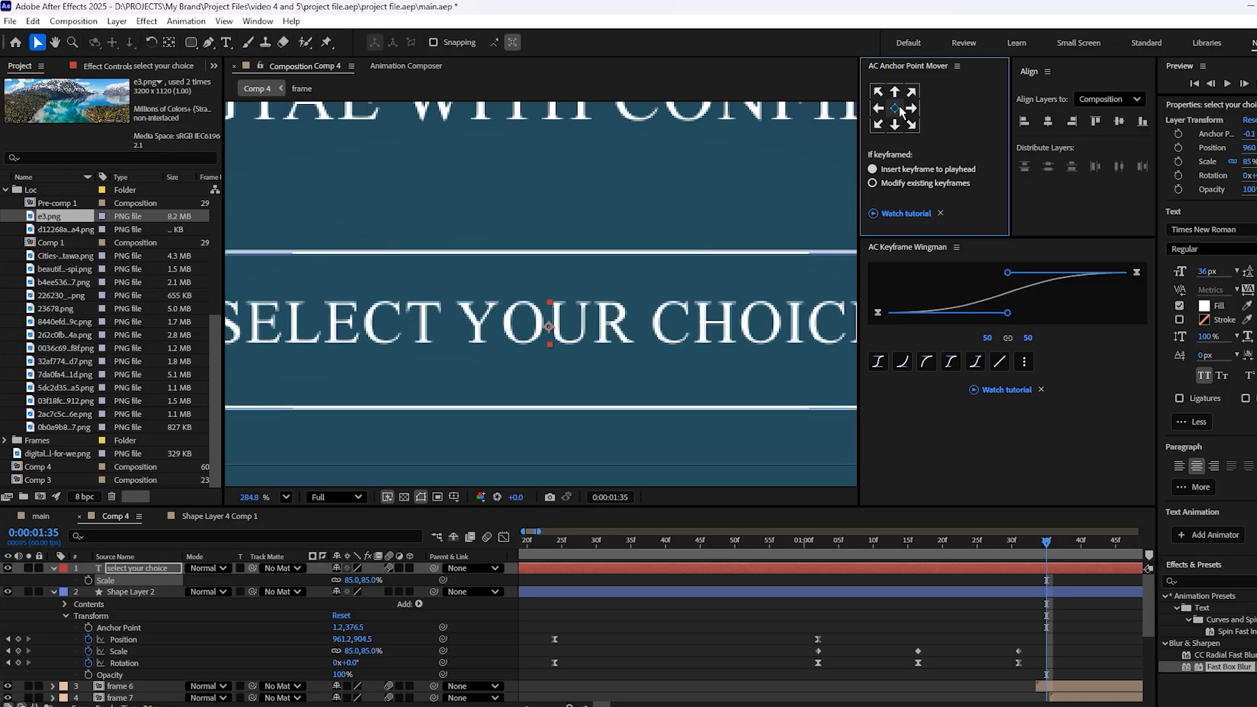
drag(347, 580, 338, 580)
scroll(584, 368, down, 5)
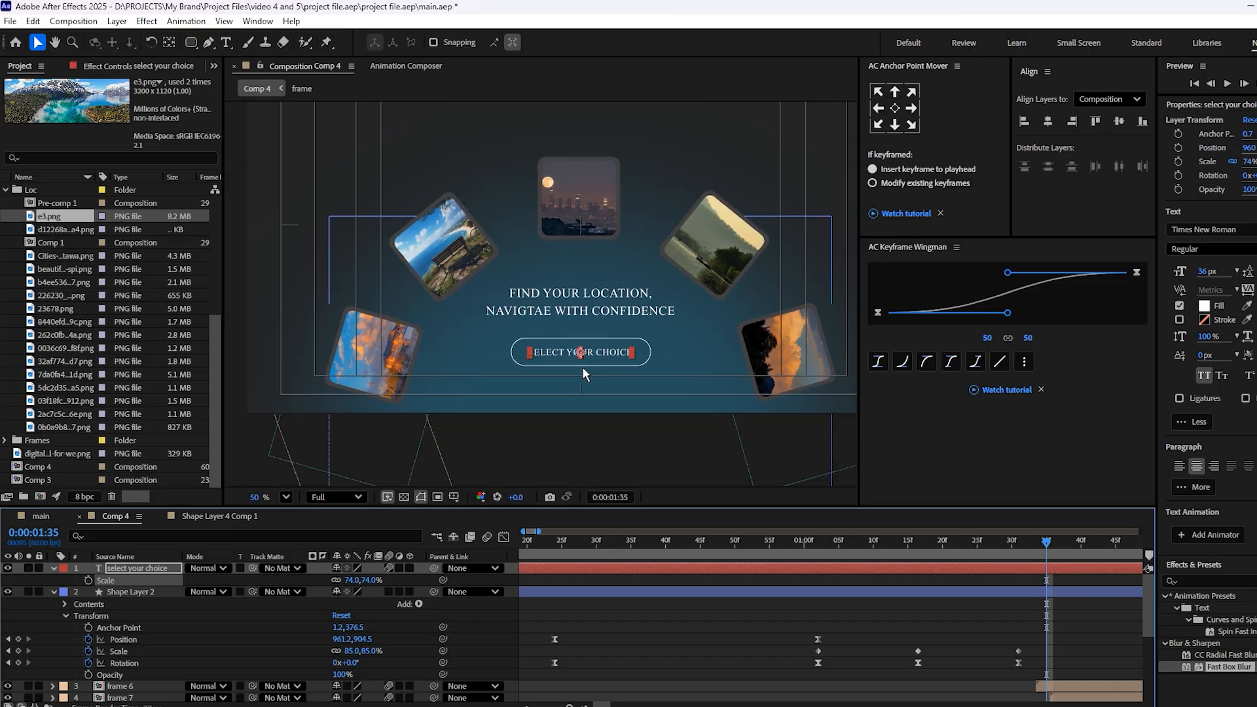
Save the project, parent the "select your choice" text to the button outline layer, and duplicate that outline layer.
key(ctrl+s)
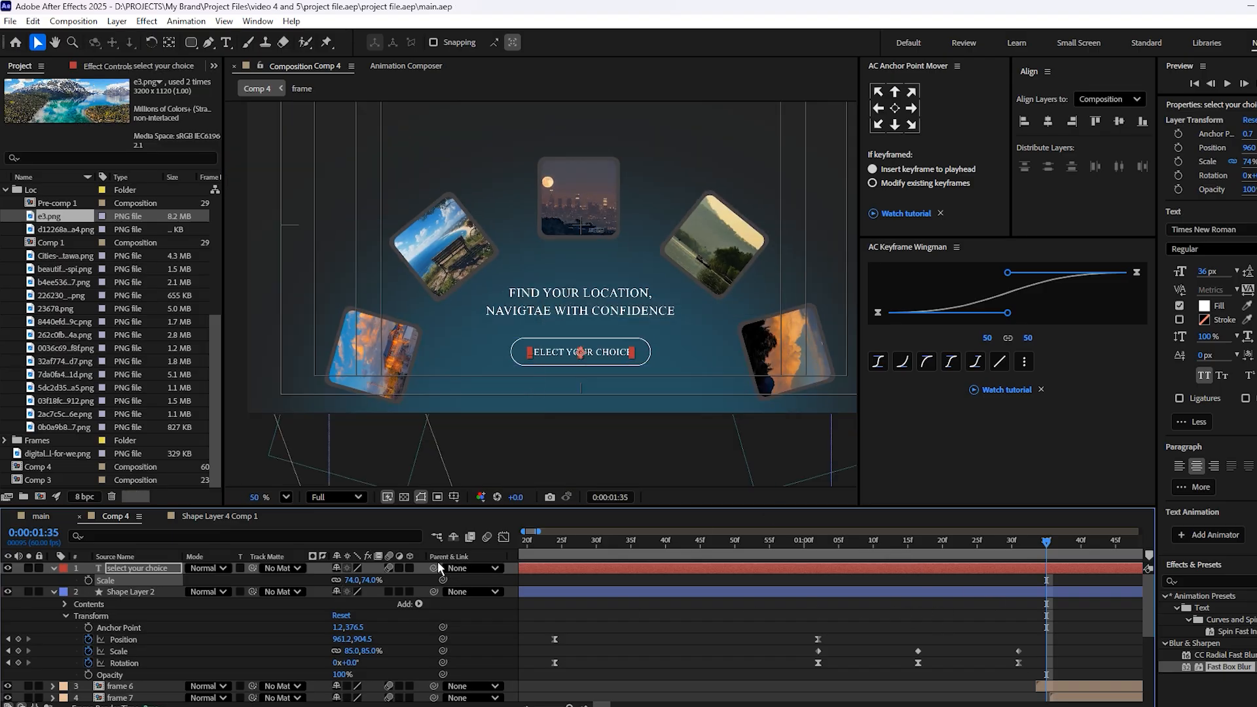
drag(433, 568, 128, 595)
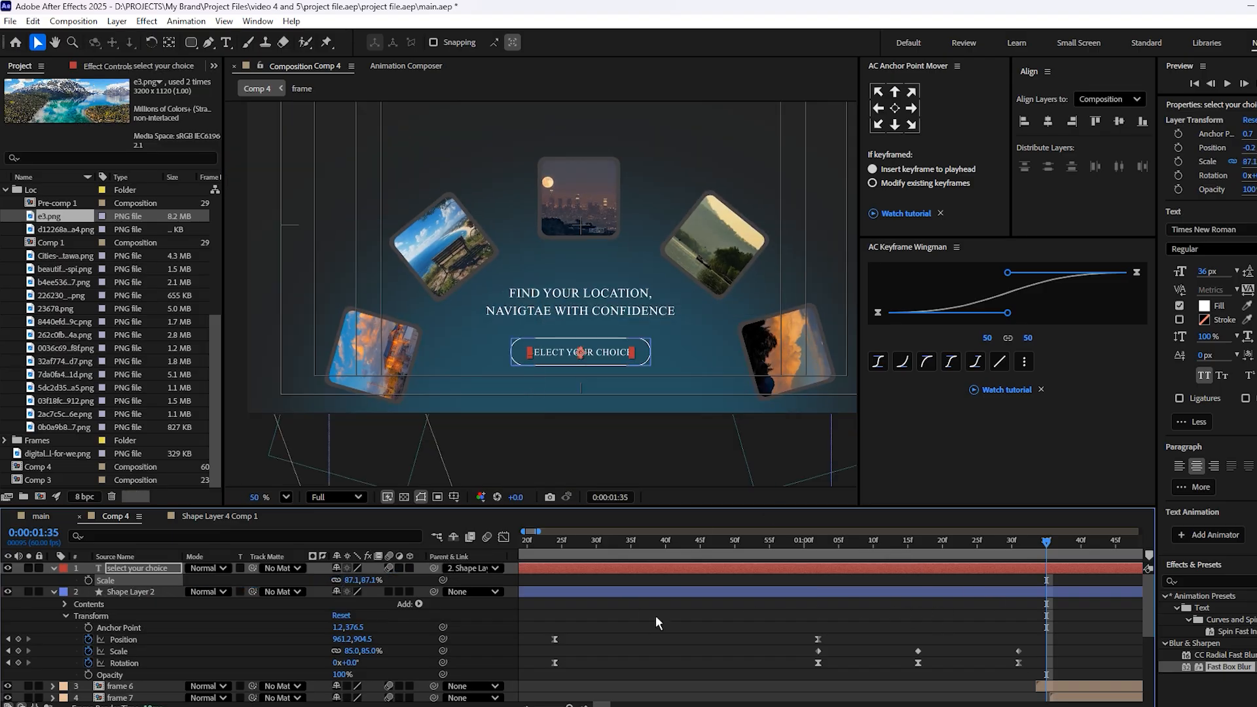
click(643, 588)
key(ctrl+d)
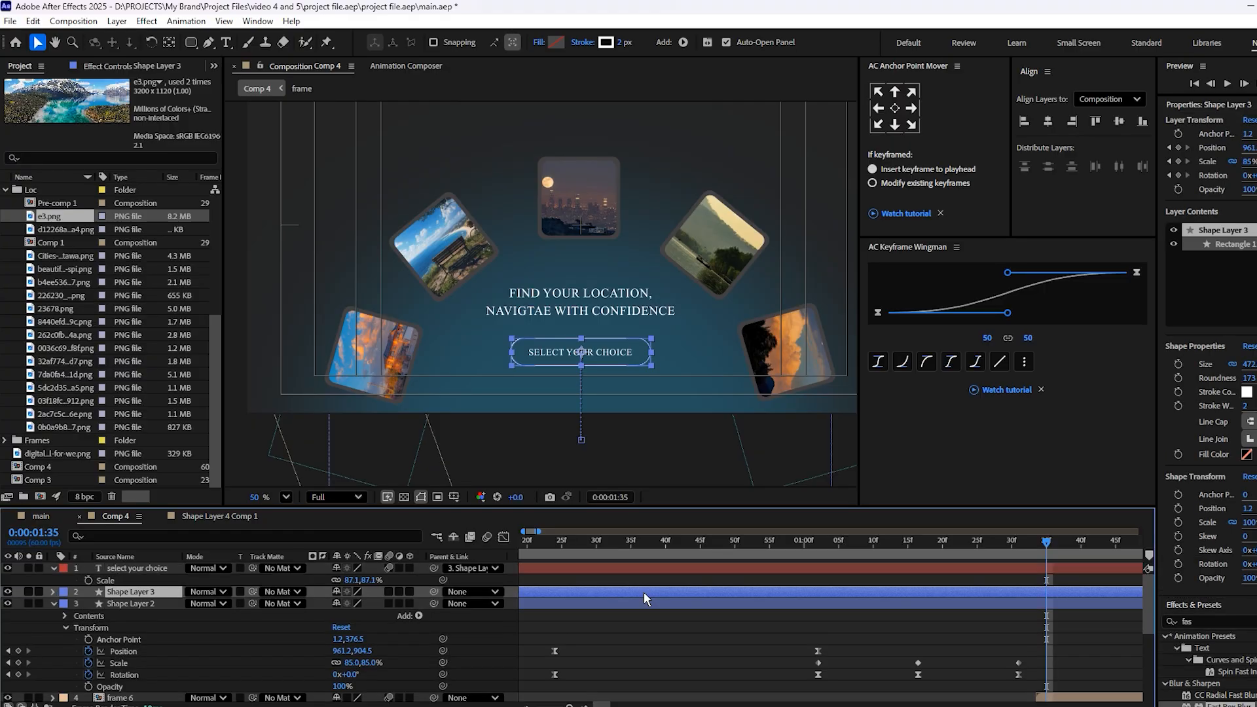
Give the duplicated button shape a solid fill without a stroke and set its opacity to 73%.
click(533, 41)
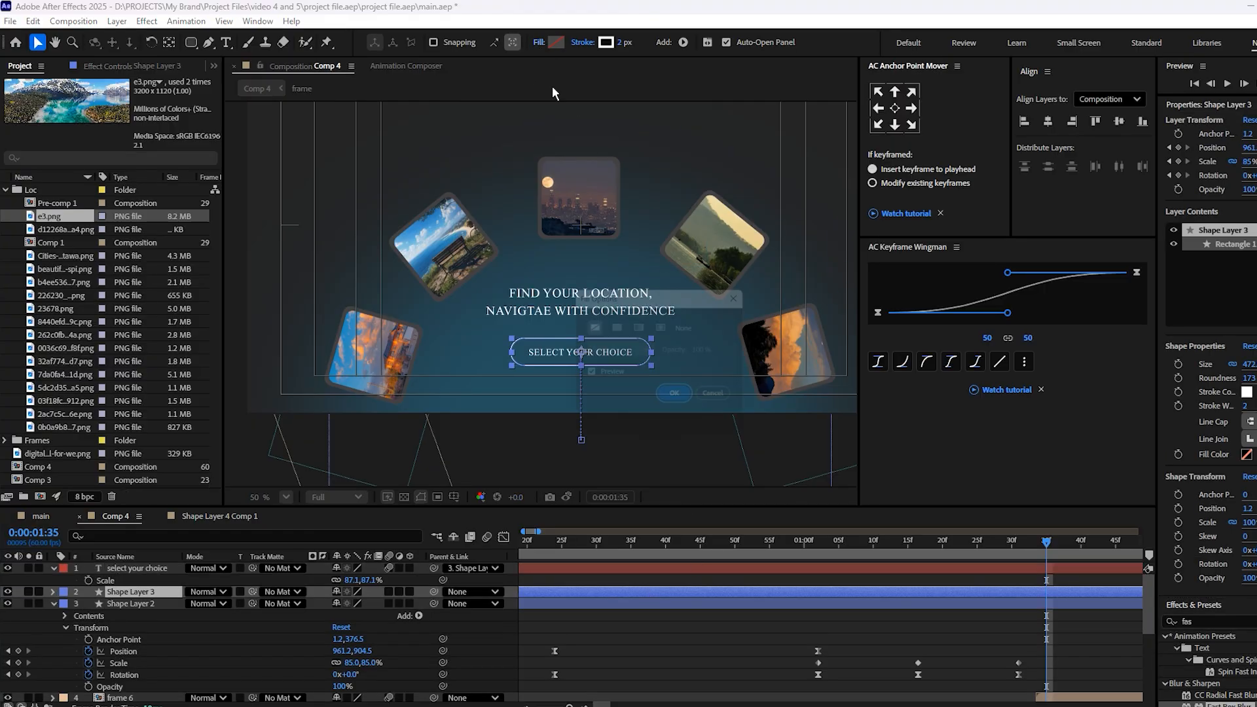
click(616, 326)
click(681, 401)
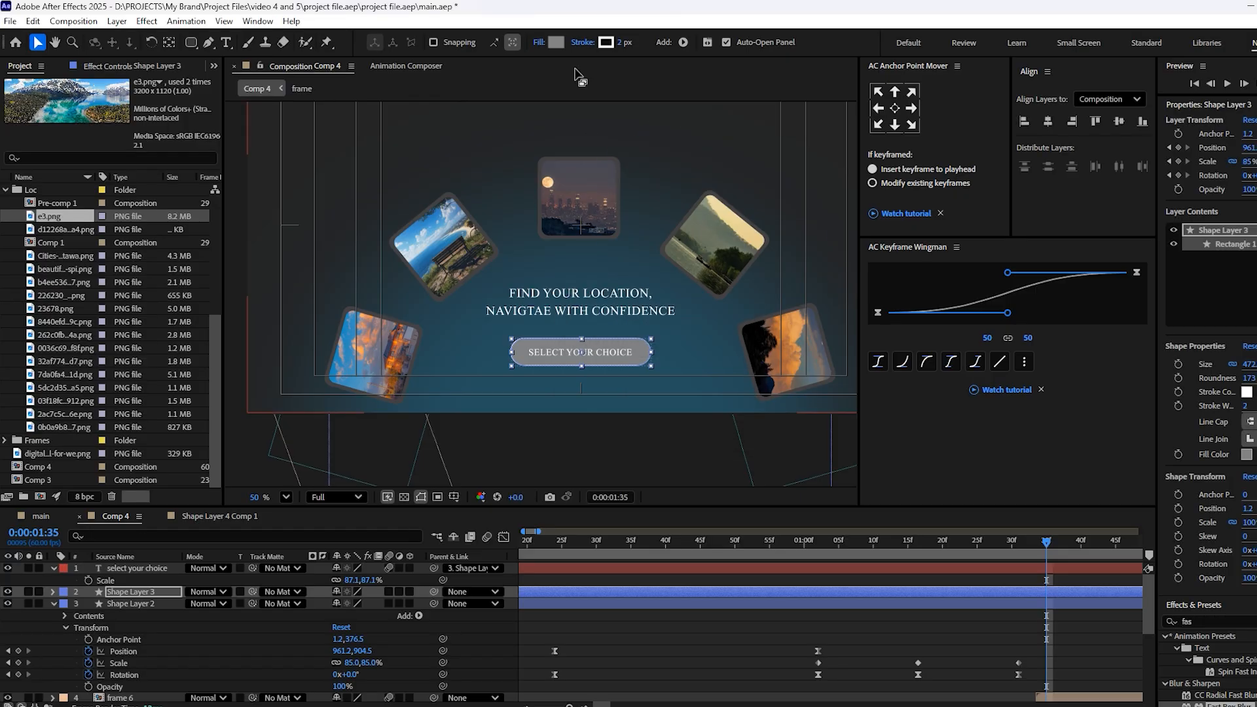
click(577, 42)
click(593, 327)
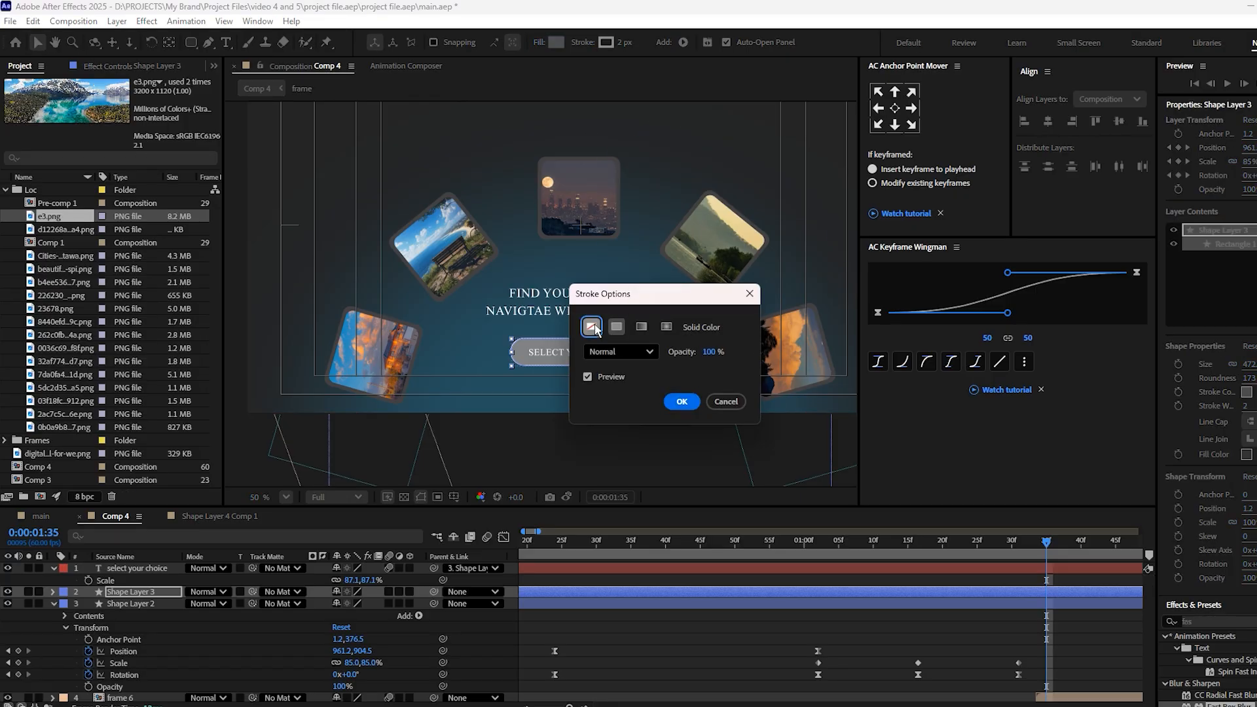
click(682, 402)
key(t)
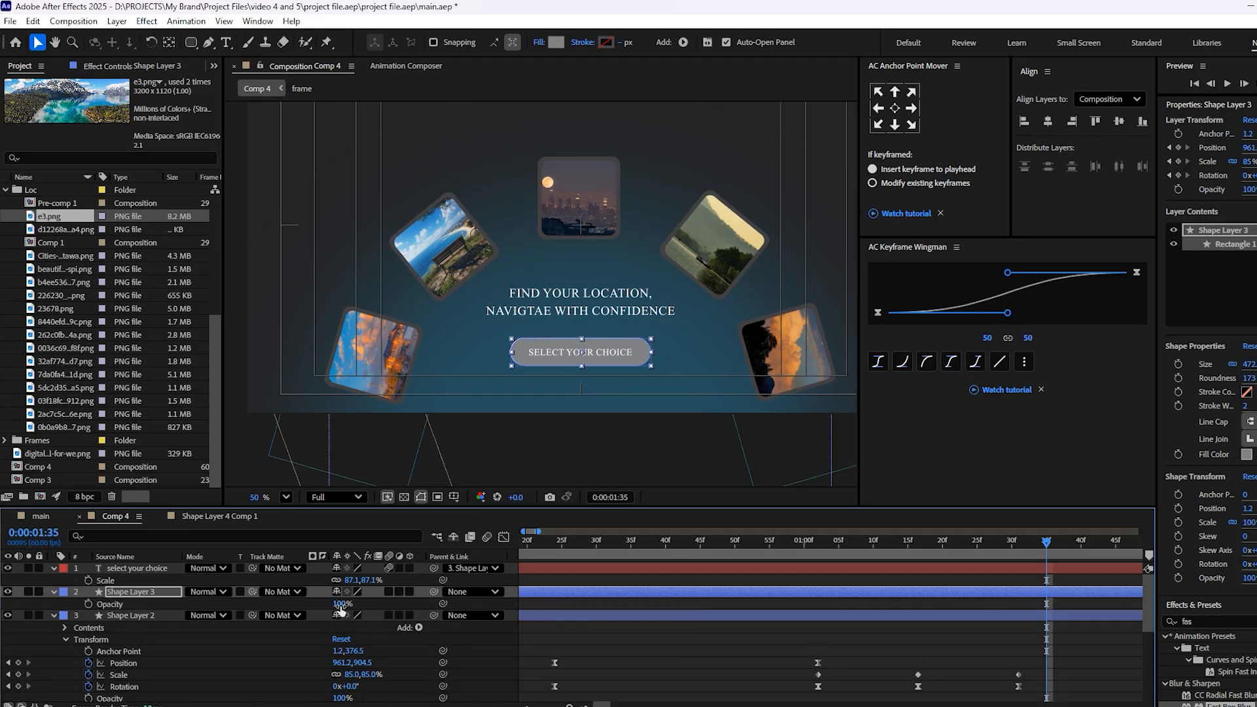
drag(341, 603, 328, 607)
Add a rectangle size keyframe to the filled button shape and place it at about 0:00:01:31.
drag(831, 552, 830, 597)
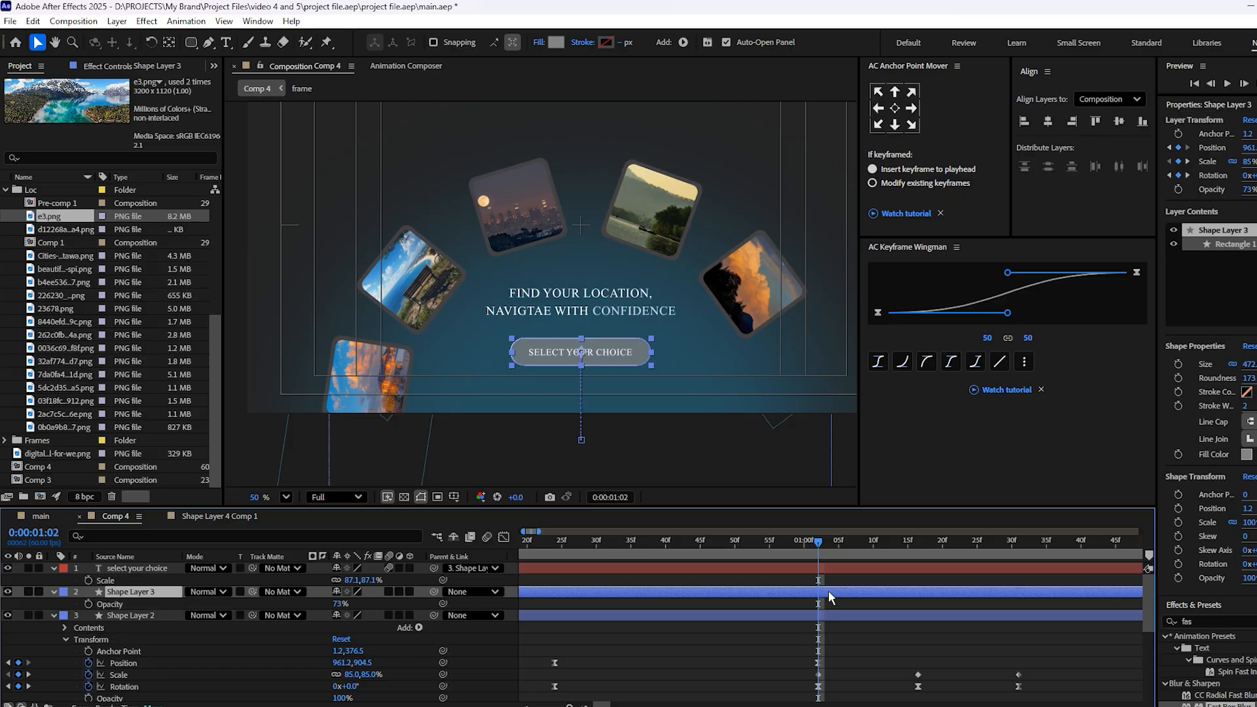
click(1179, 365)
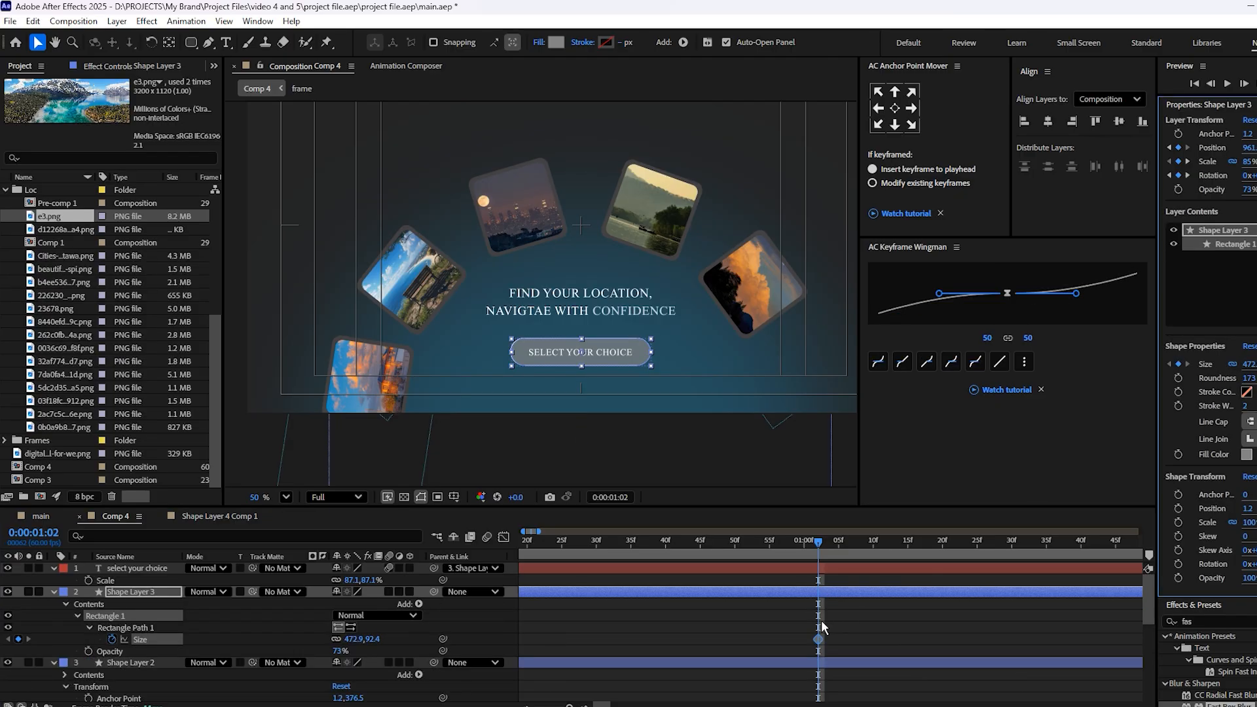
drag(819, 642, 960, 637)
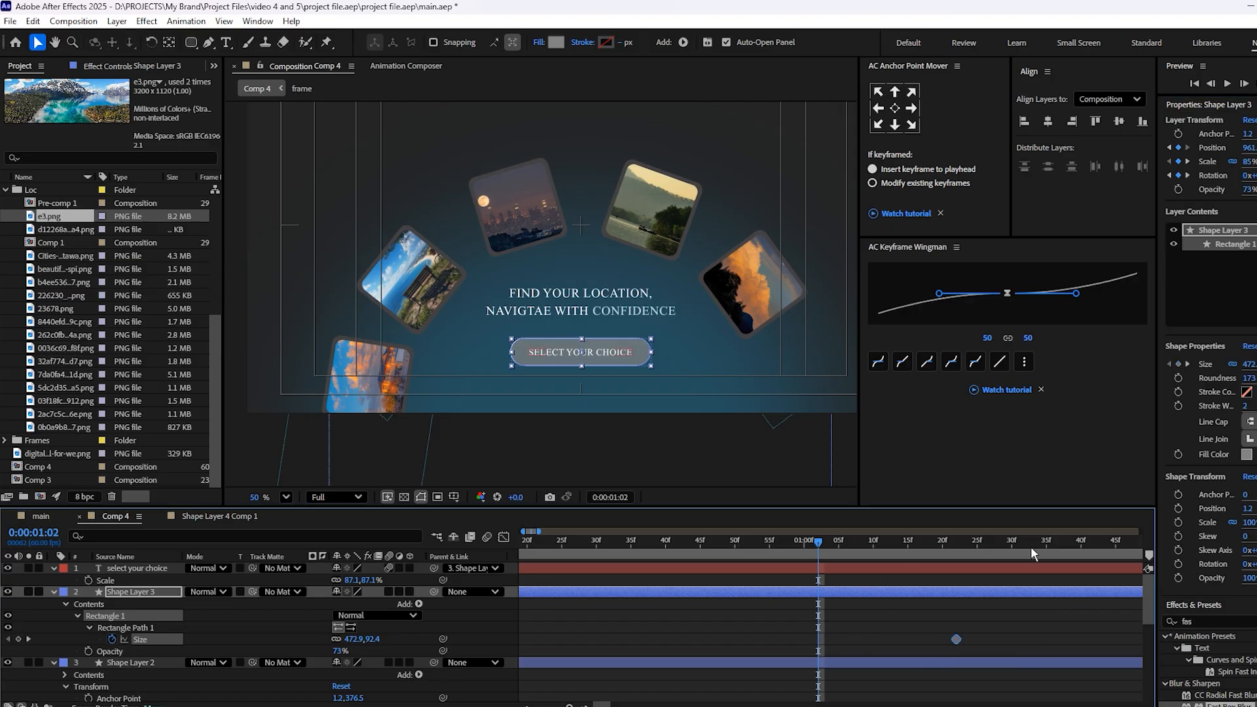
click(1234, 365)
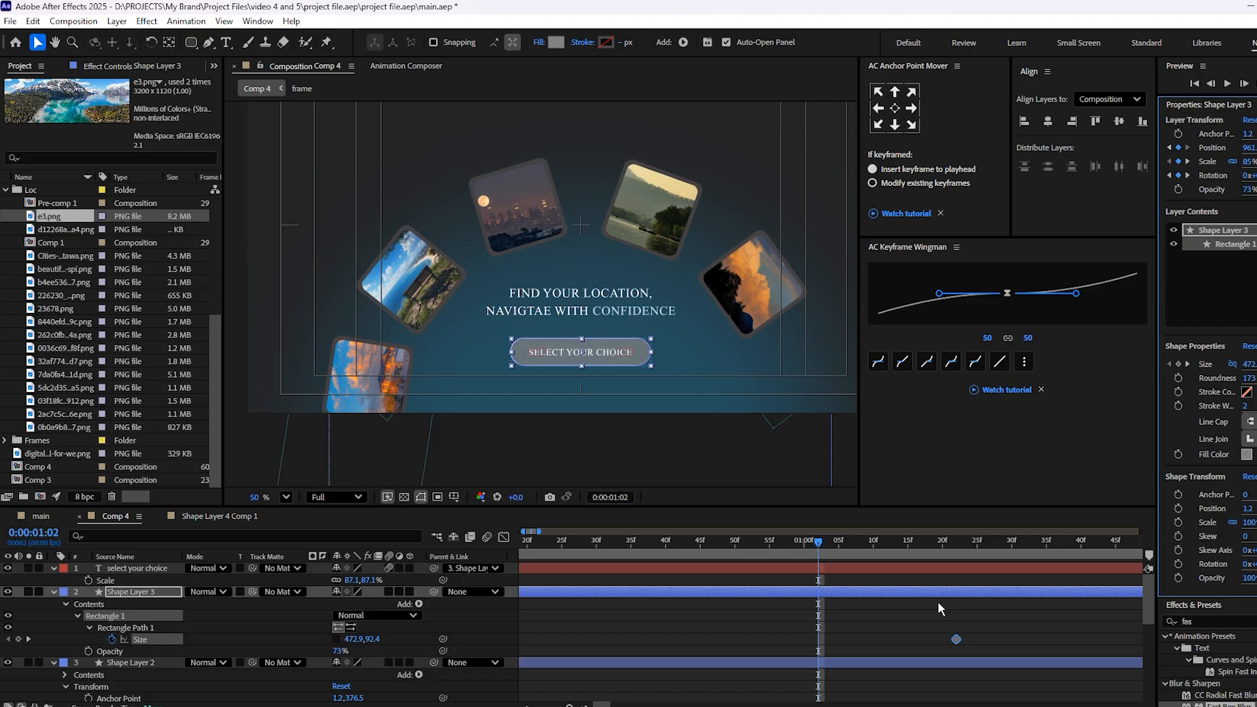
drag(955, 556, 1018, 579)
drag(958, 640, 1016, 638)
Set the filled rectangle's width to 0 at 0:00:01:04 as its starting size keyframe, and preview the growing fill.
click(905, 557)
drag(905, 564, 834, 571)
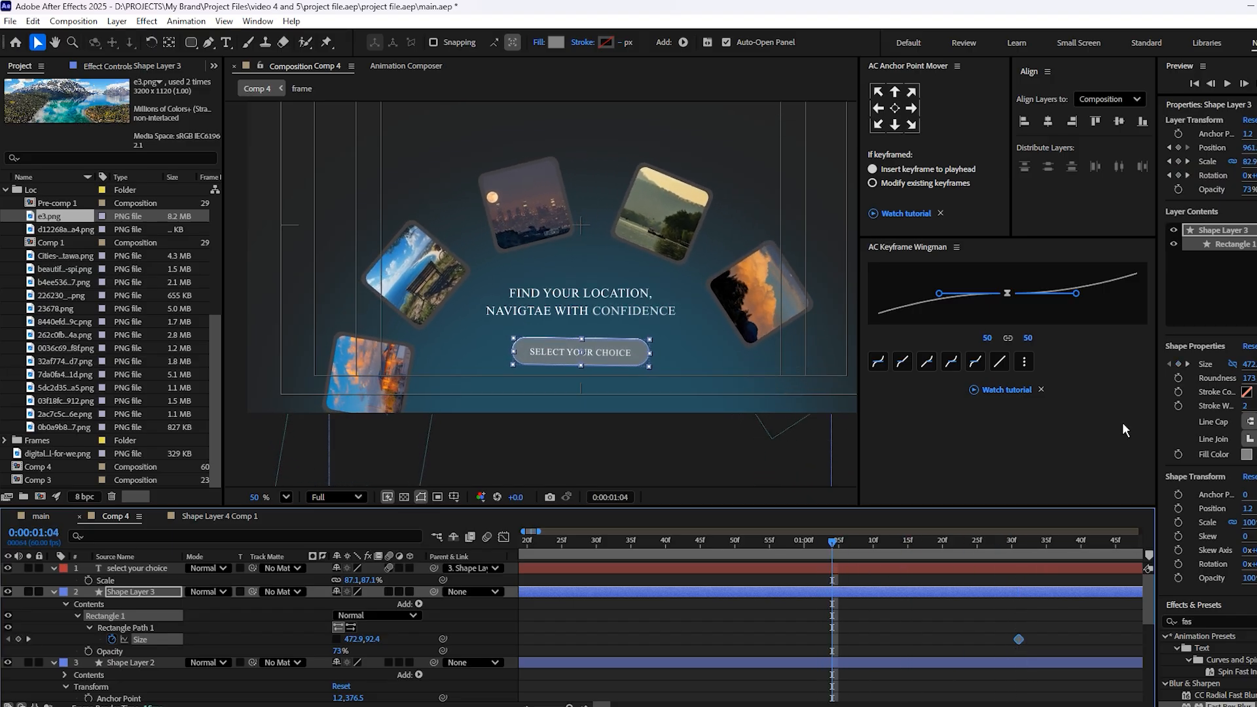
drag(1250, 365, 924, 386)
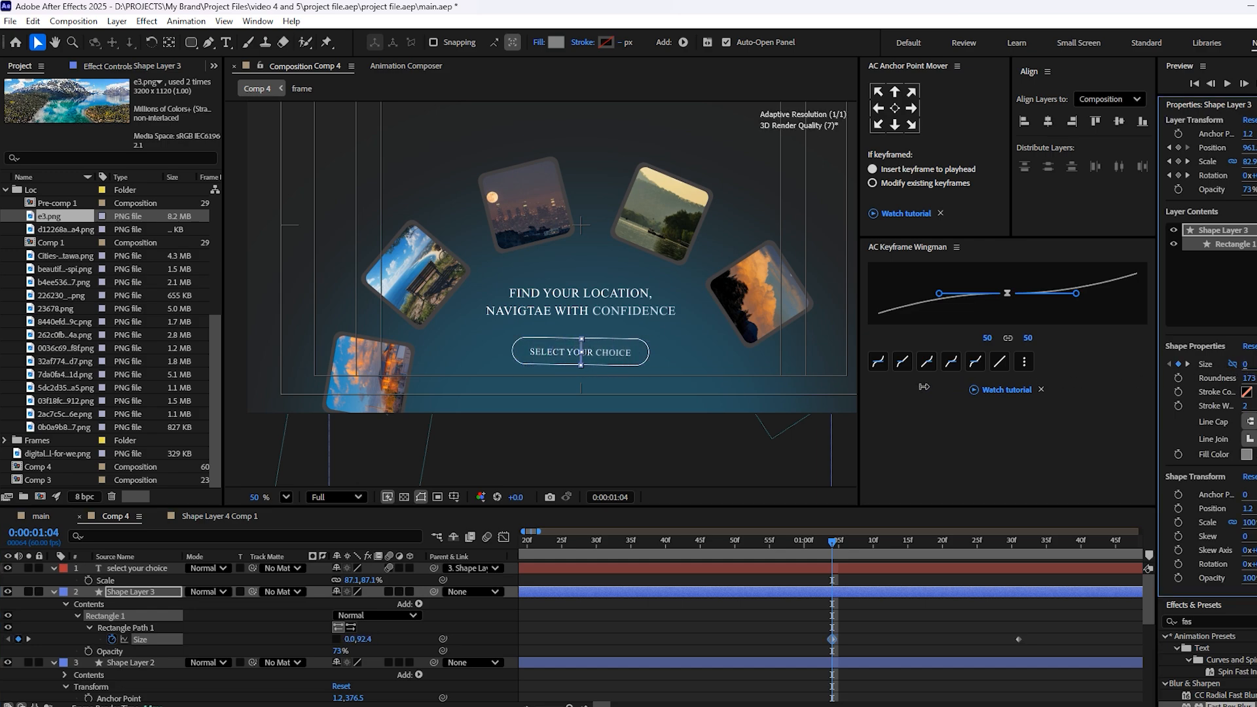
key(space)
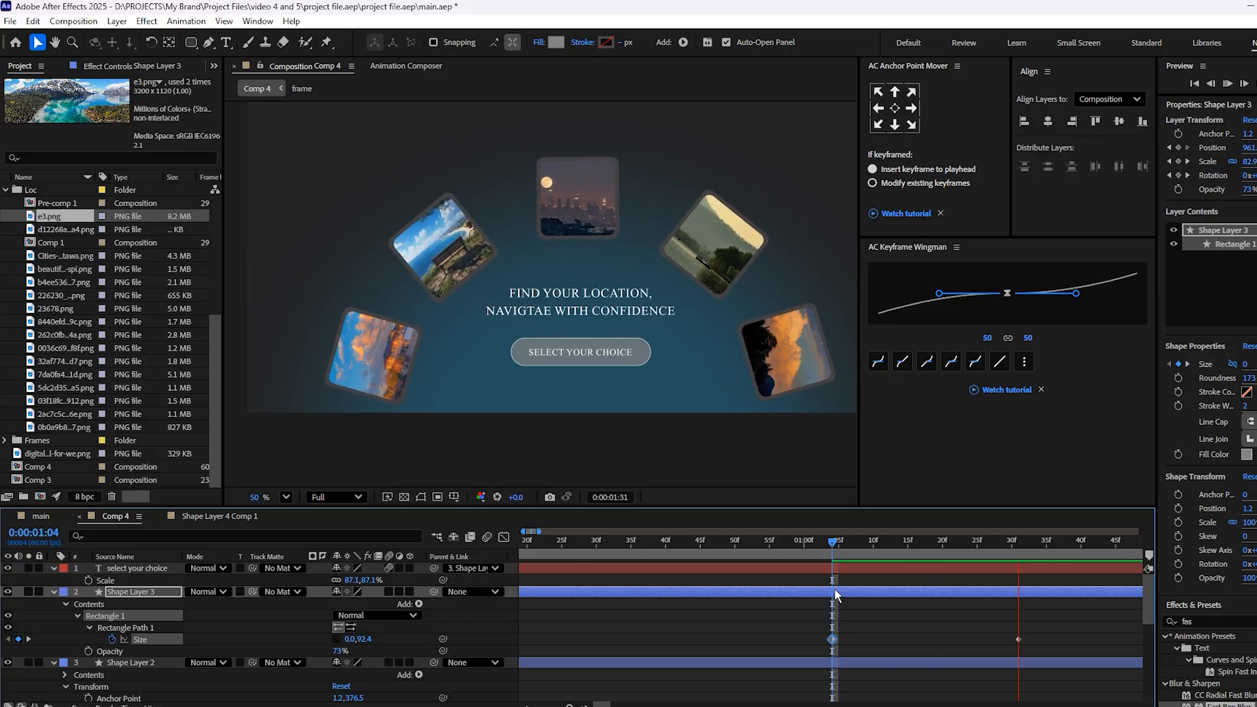
click(525, 560)
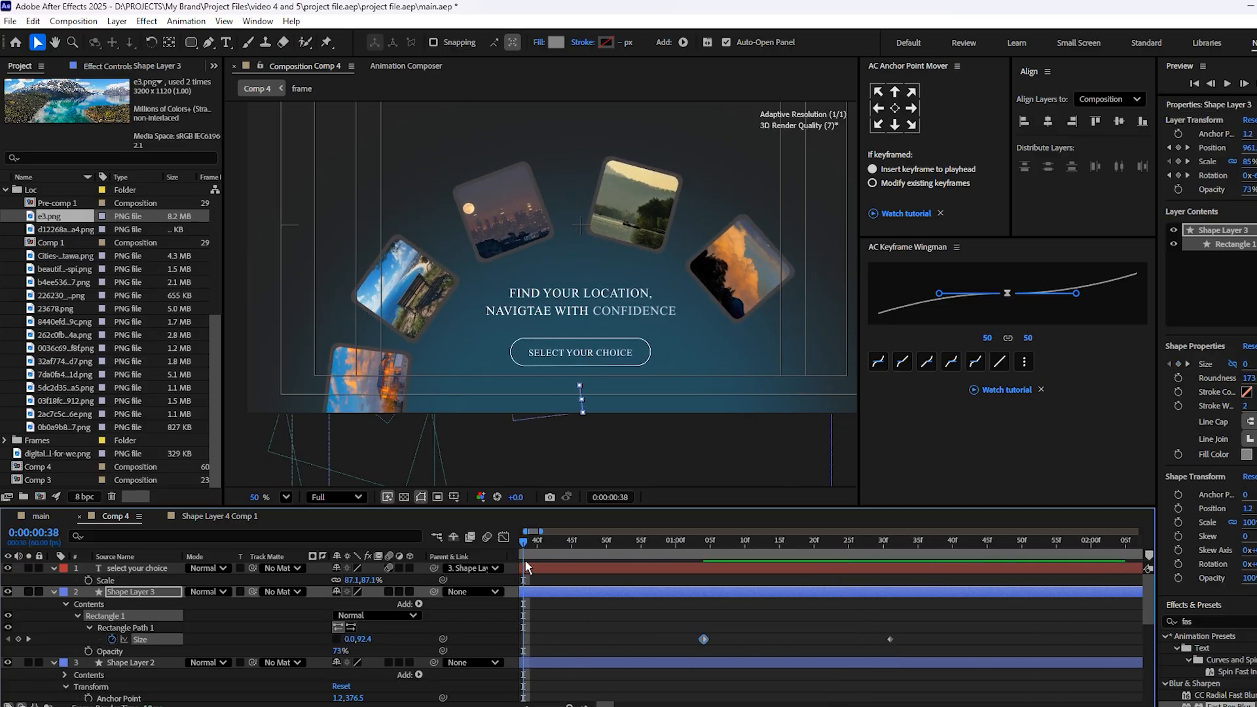
key(space)
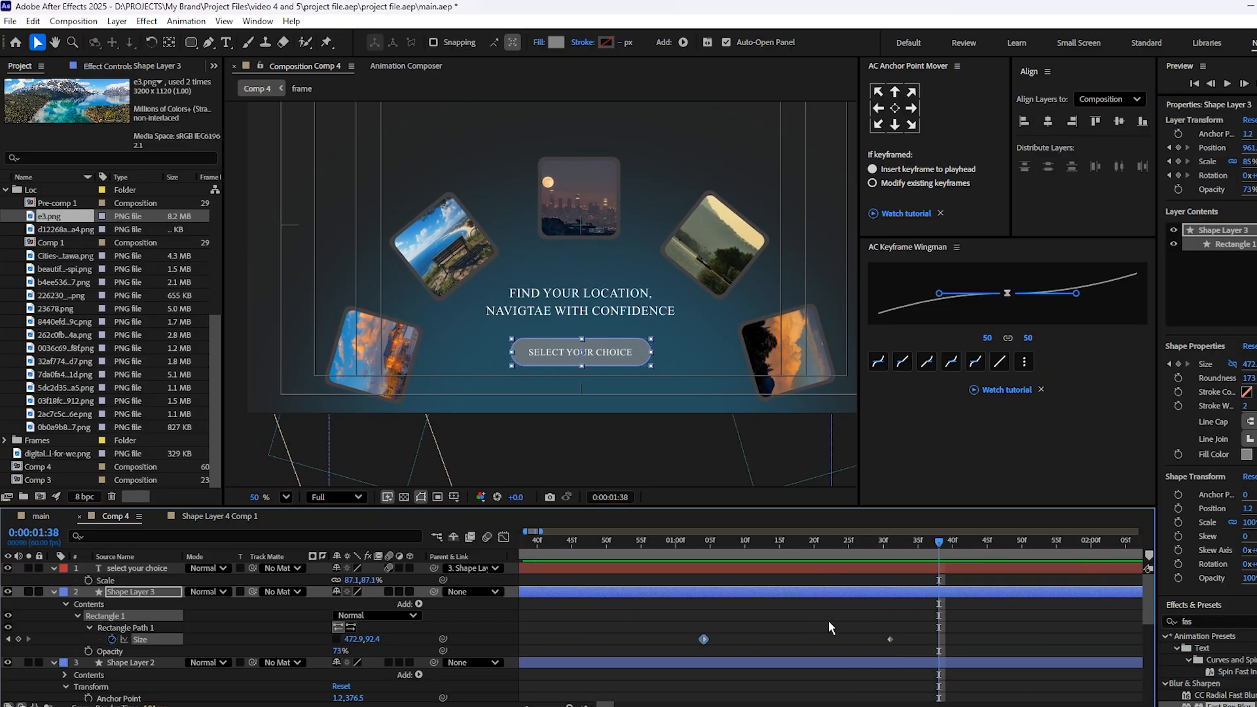
Try the last size keyframe at about 0:00:01:33, preview it, and return the keyframe to about 0:00:01:31.
drag(890, 638, 904, 639)
key(space)
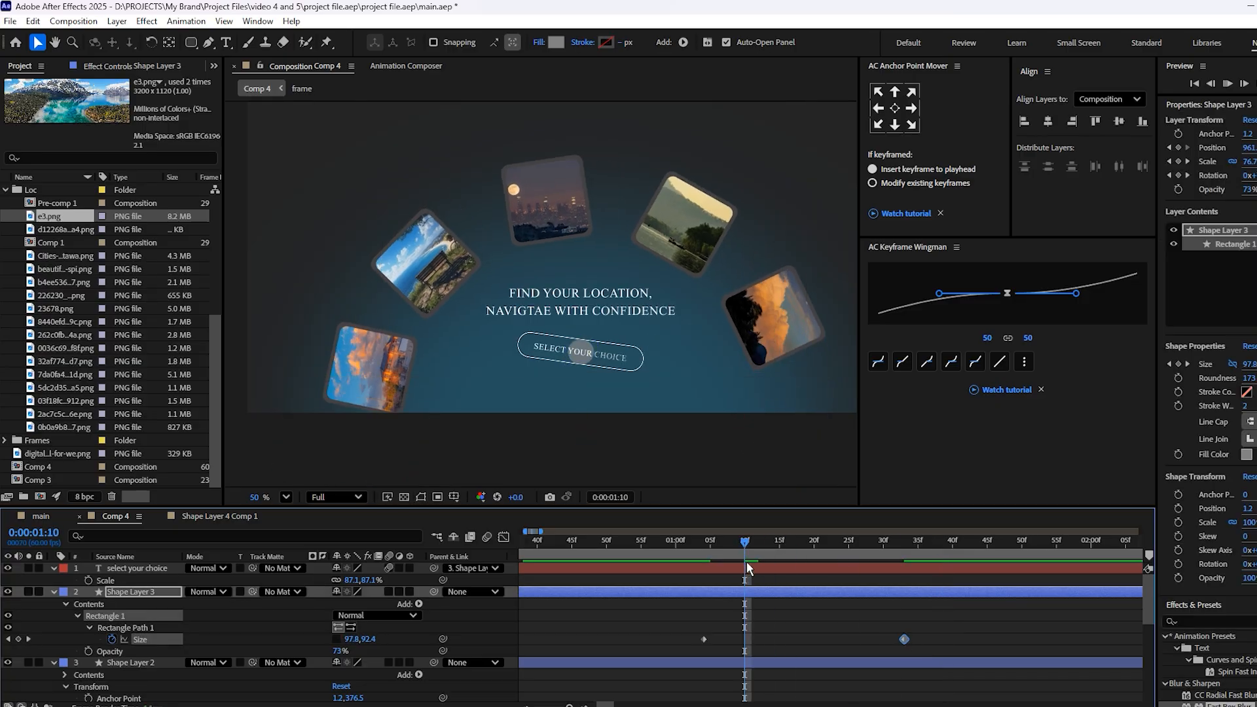
mouse_move(888, 566)
mouse_down()
mouse_move(842, 556)
mouse_move(898, 575)
mouse_up()
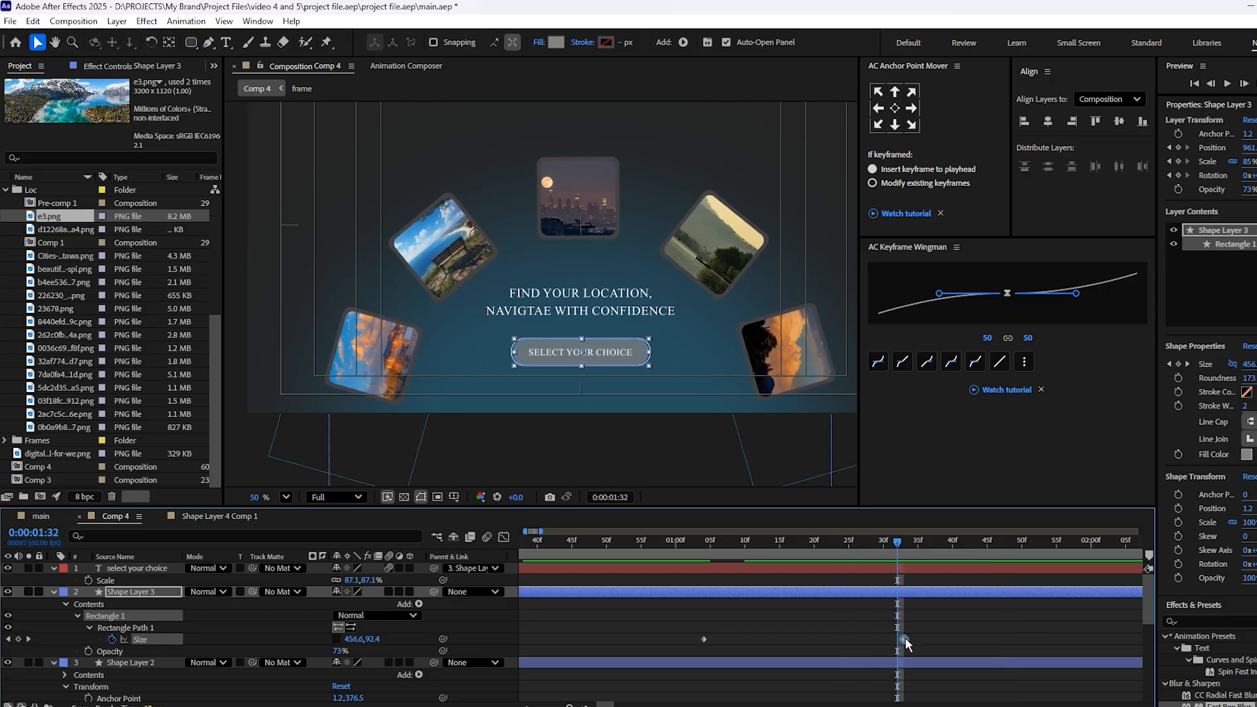
drag(904, 640, 890, 639)
Move the zero-width size keyframe to about 0:00:01:03 and check the start of the fill.
drag(880, 552, 706, 568)
drag(705, 639, 684, 639)
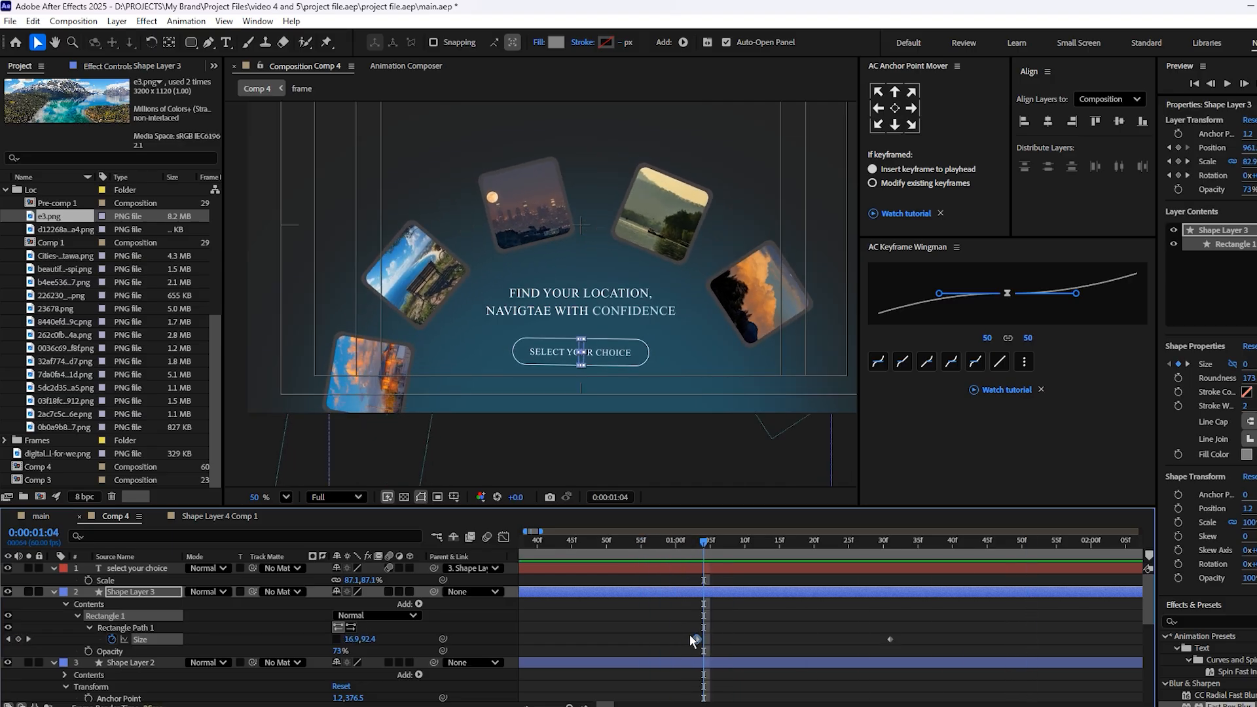
click(691, 569)
drag(692, 569, 685, 544)
drag(684, 639, 698, 639)
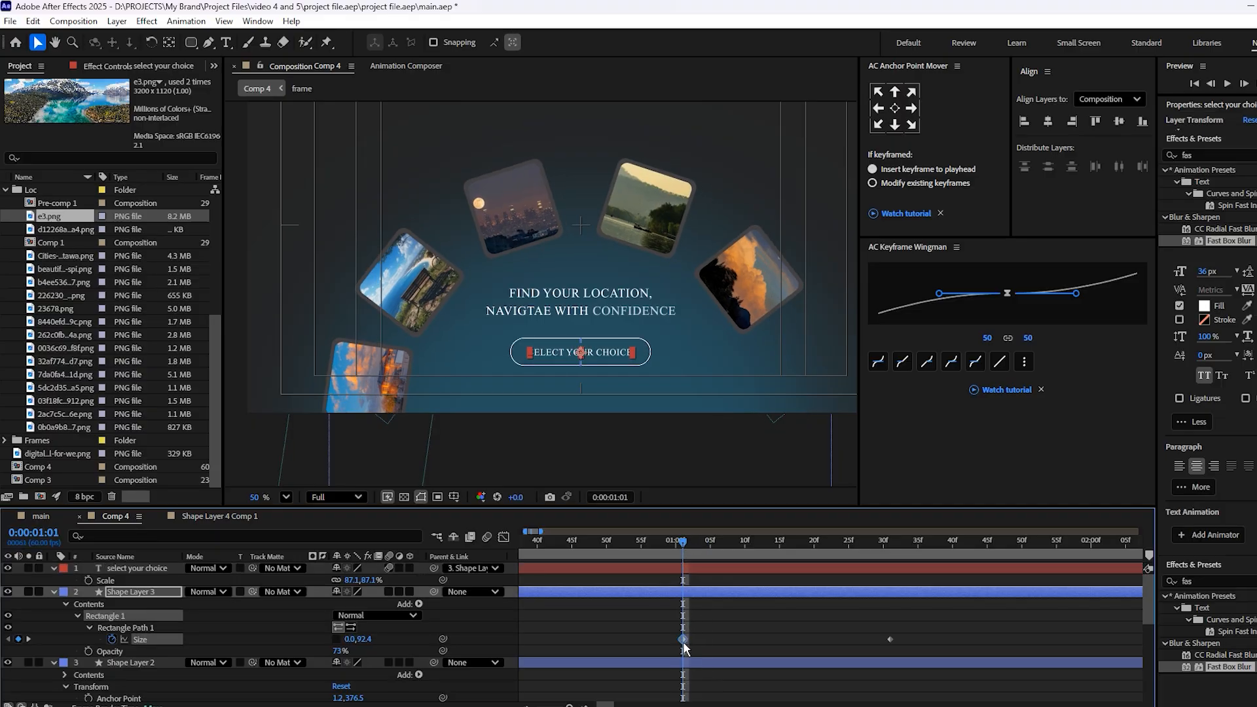
drag(683, 550, 705, 577)
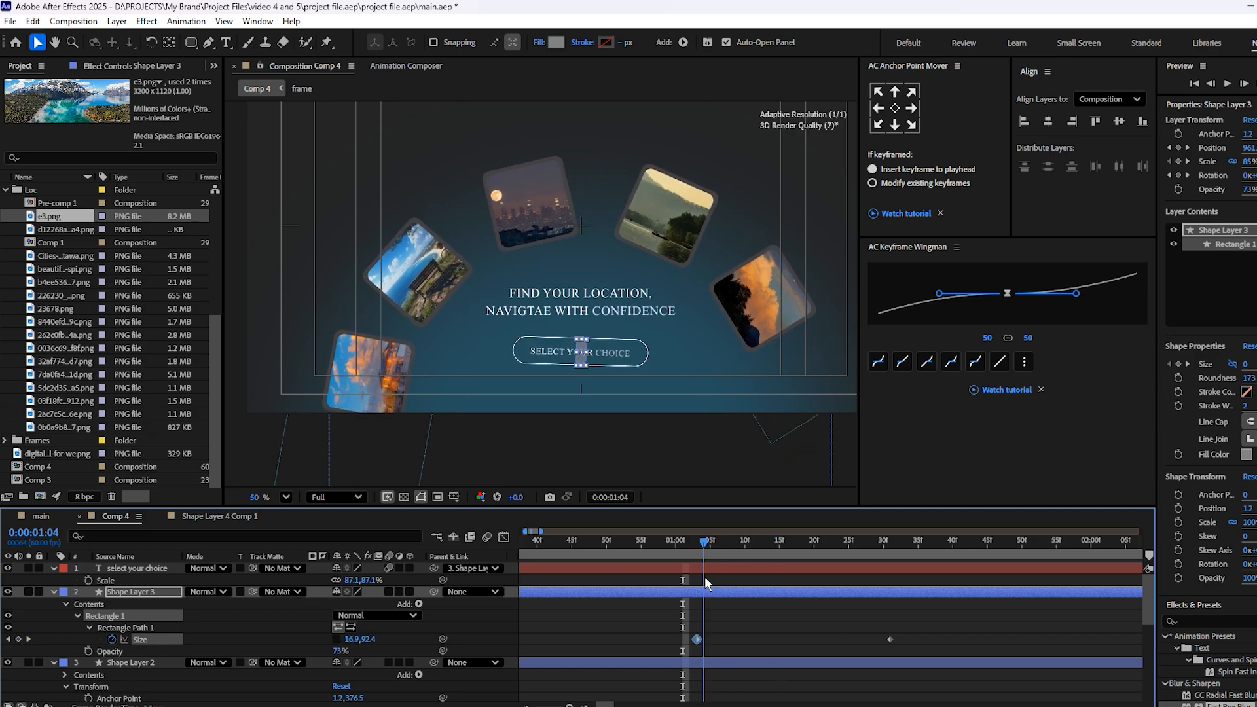
Save the project and preview the complete button animation from about 0:00:01:02.
drag(706, 550, 901, 587)
key(ctrl+s)
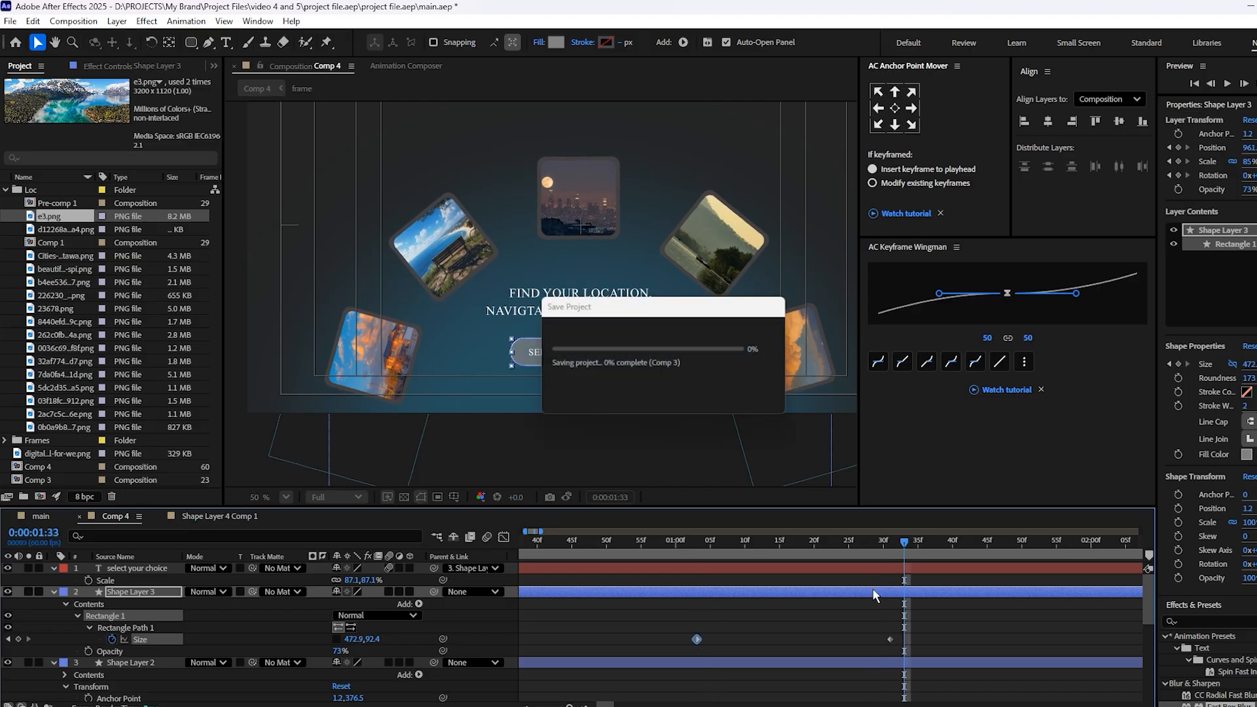
key(space)
scroll(897, 607, down, 5)
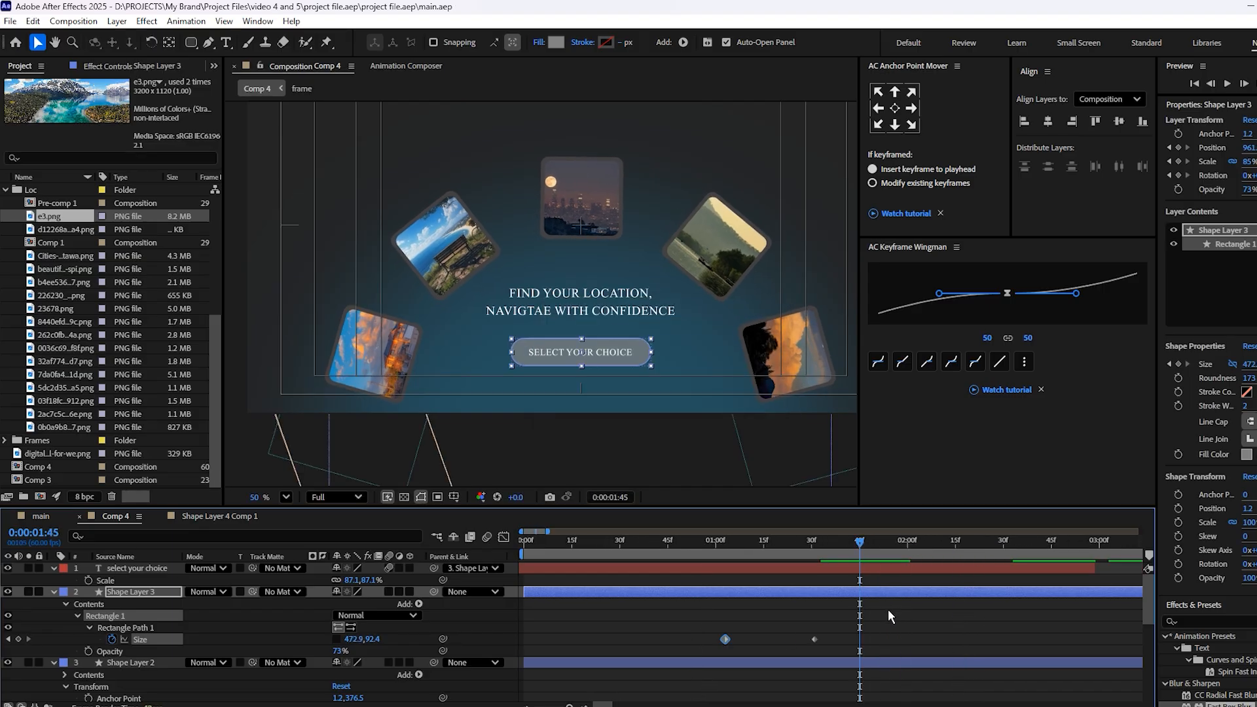
click(662, 554)
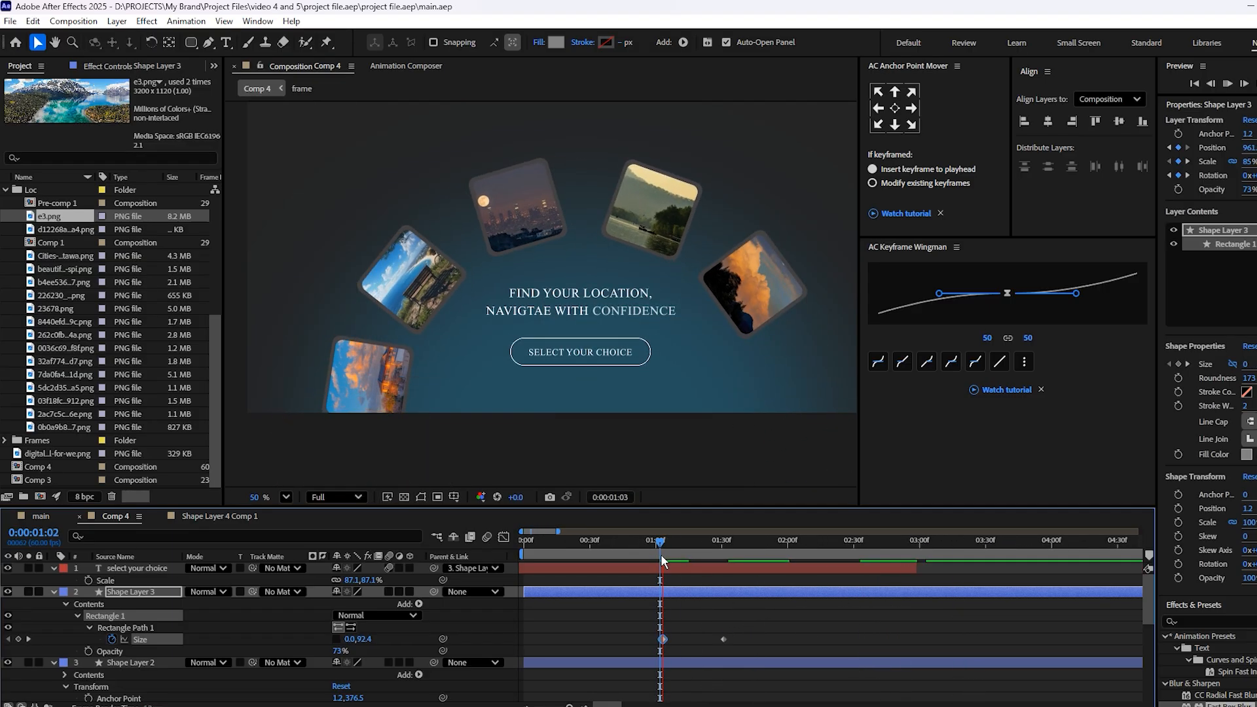
key(space)
scroll(591, 363, down, 1)
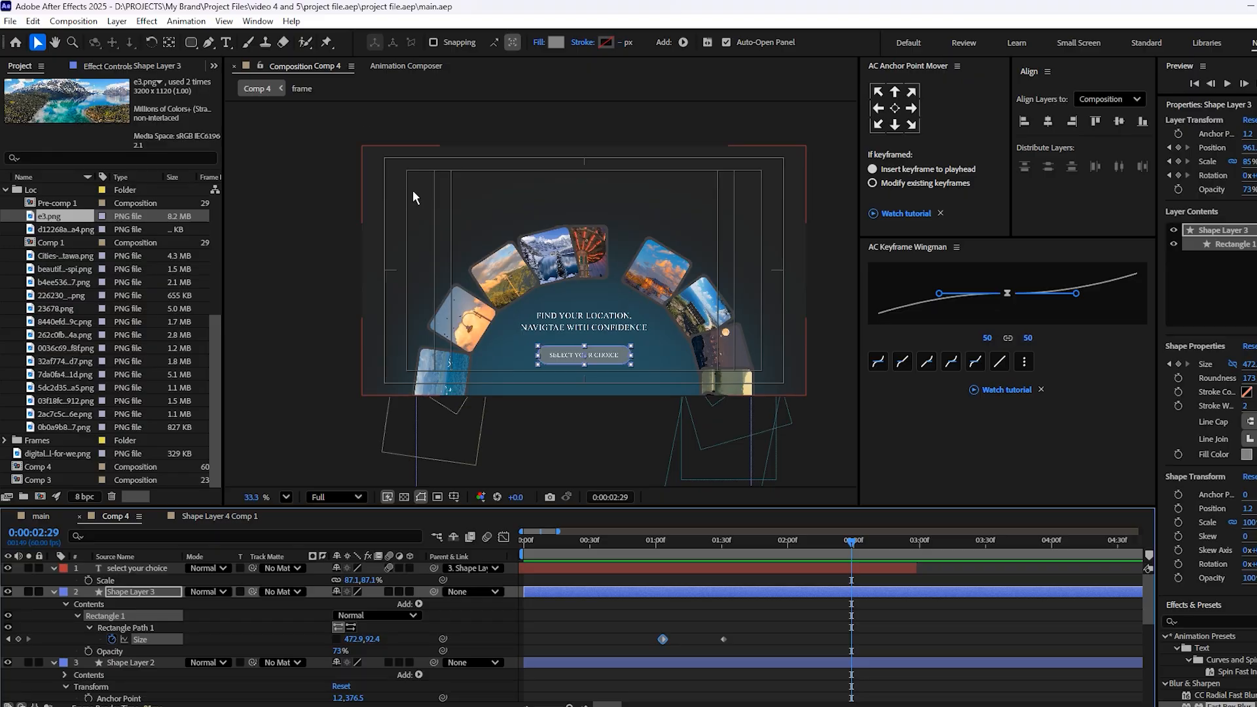
With all layers deselected, draw a small closed triangle with the Pen tool on a new shape layer above the photo arc.
scroll(608, 390, up, 3)
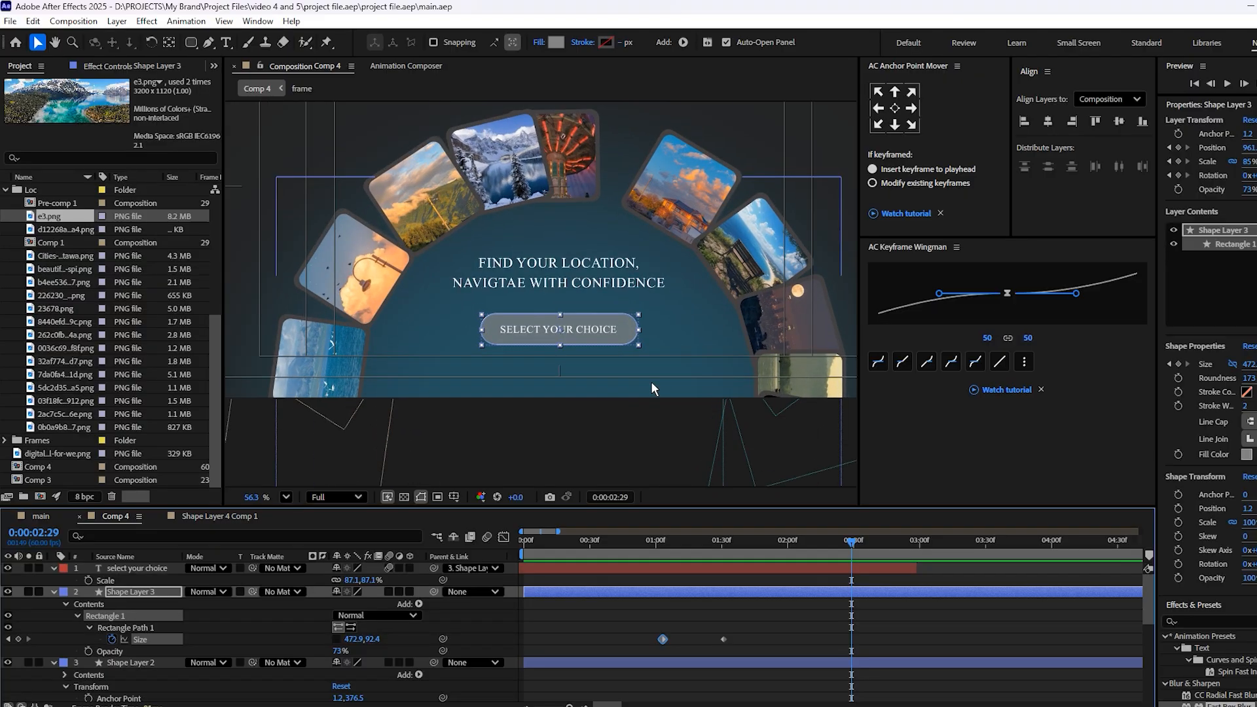
click(258, 416)
scroll(258, 417, down, 2)
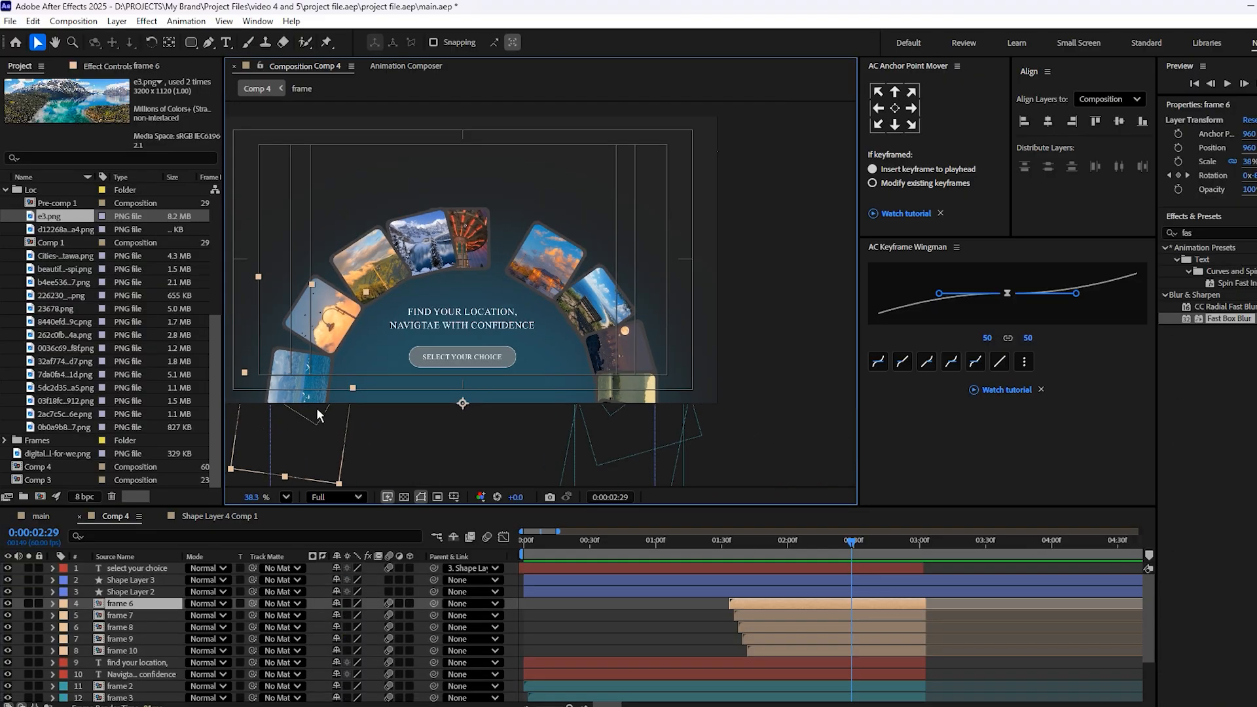
click(211, 42)
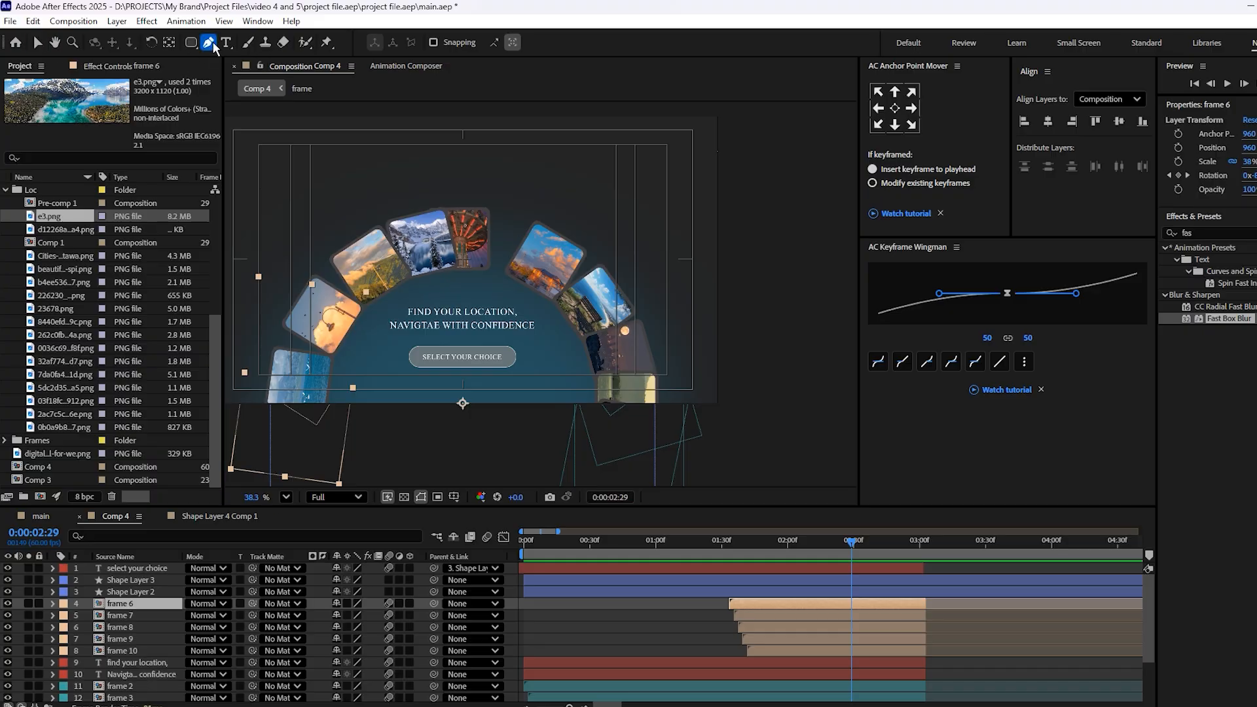
scroll(516, 296, up, 4)
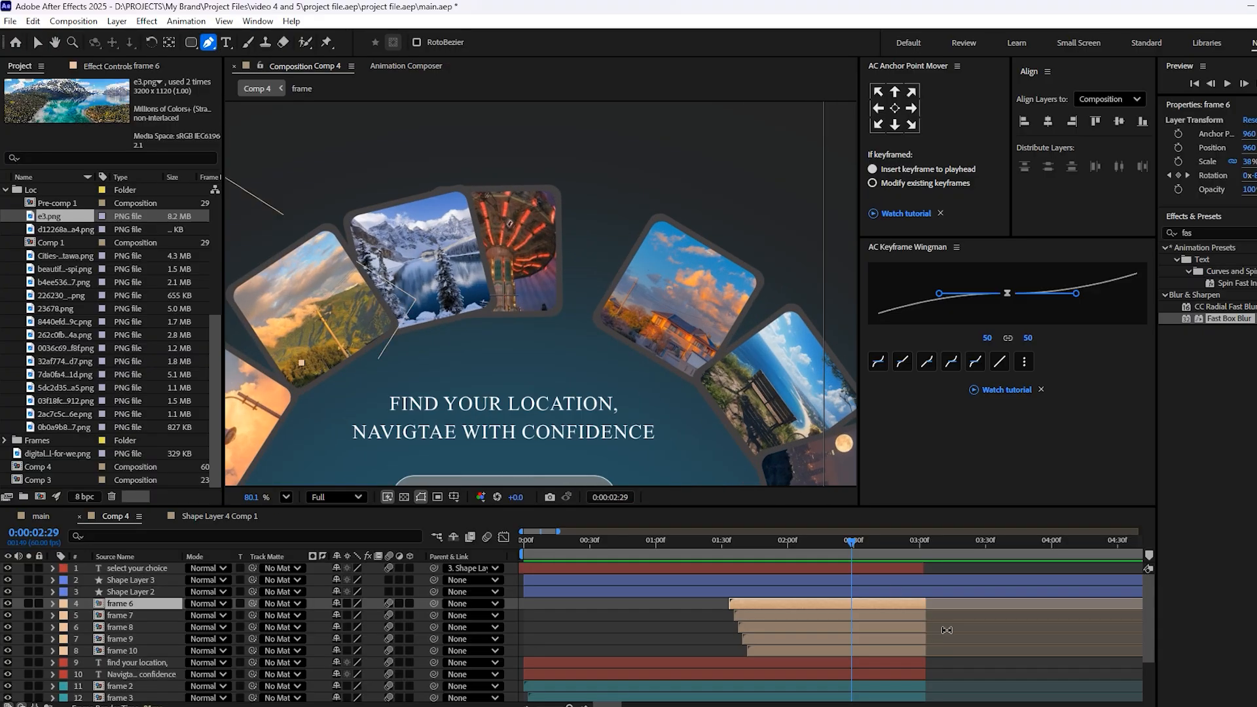
click(909, 651)
click(694, 617)
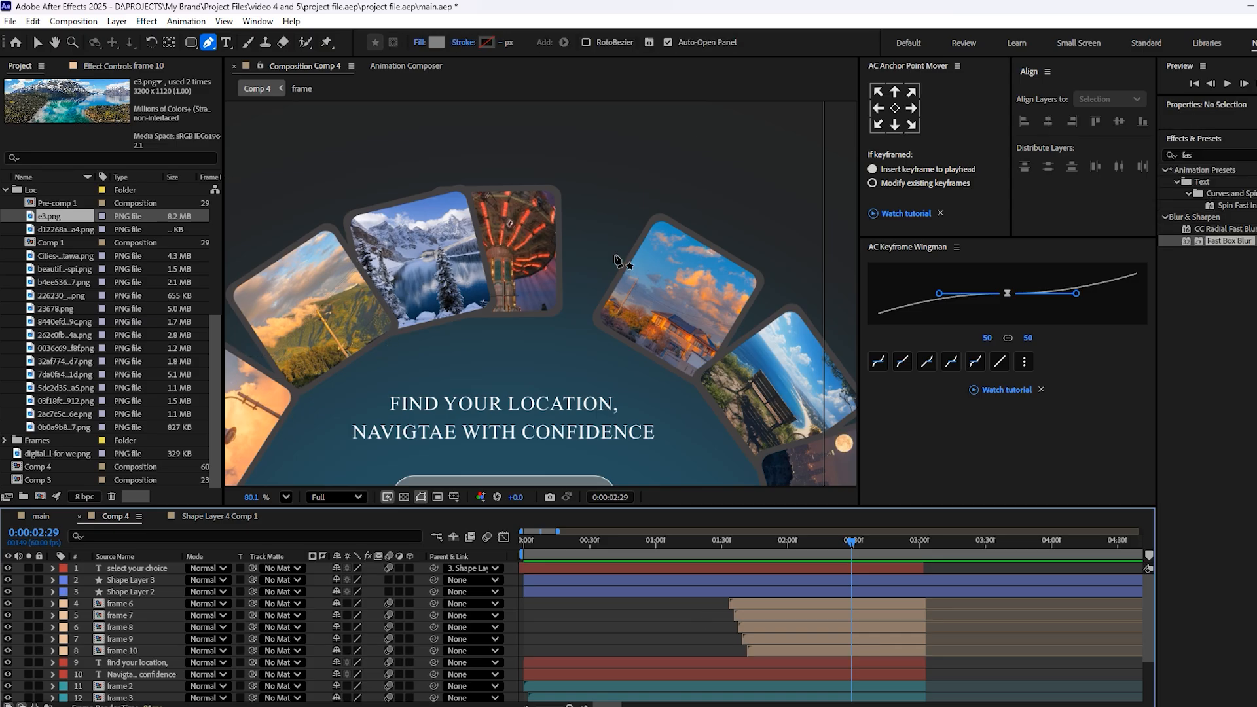
scroll(468, 310, down, 2)
scroll(468, 309, up, 4)
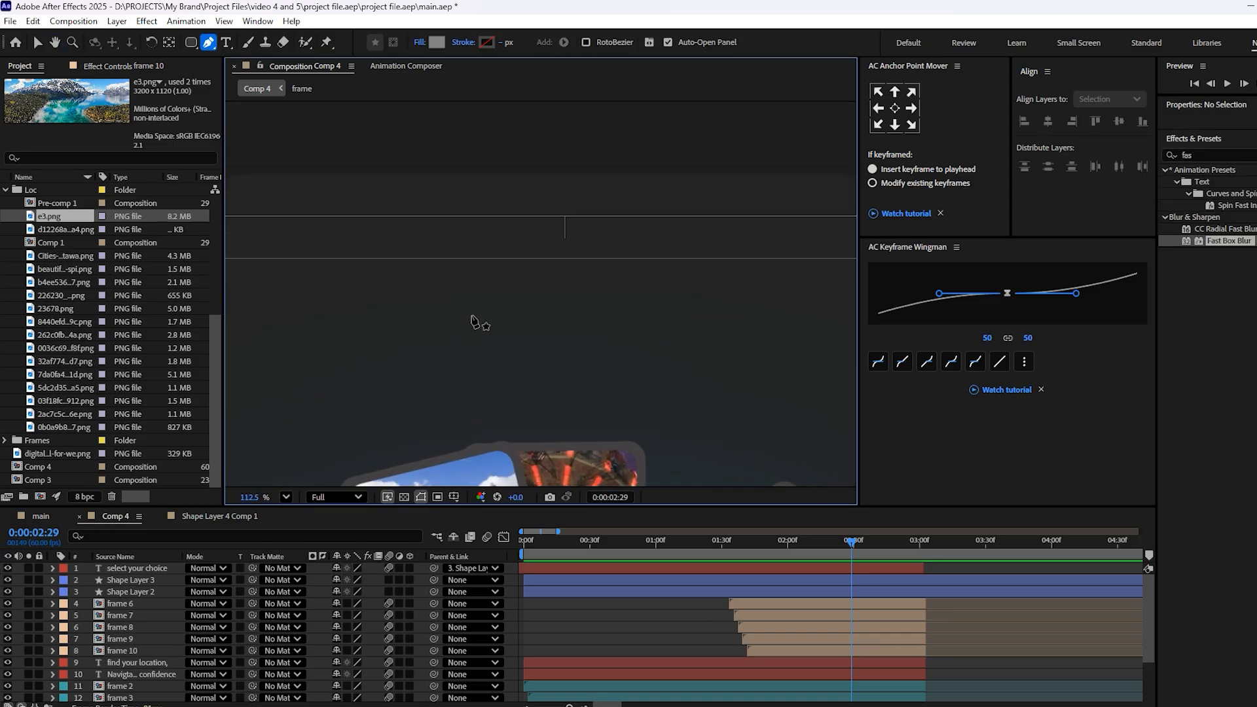
click(498, 321)
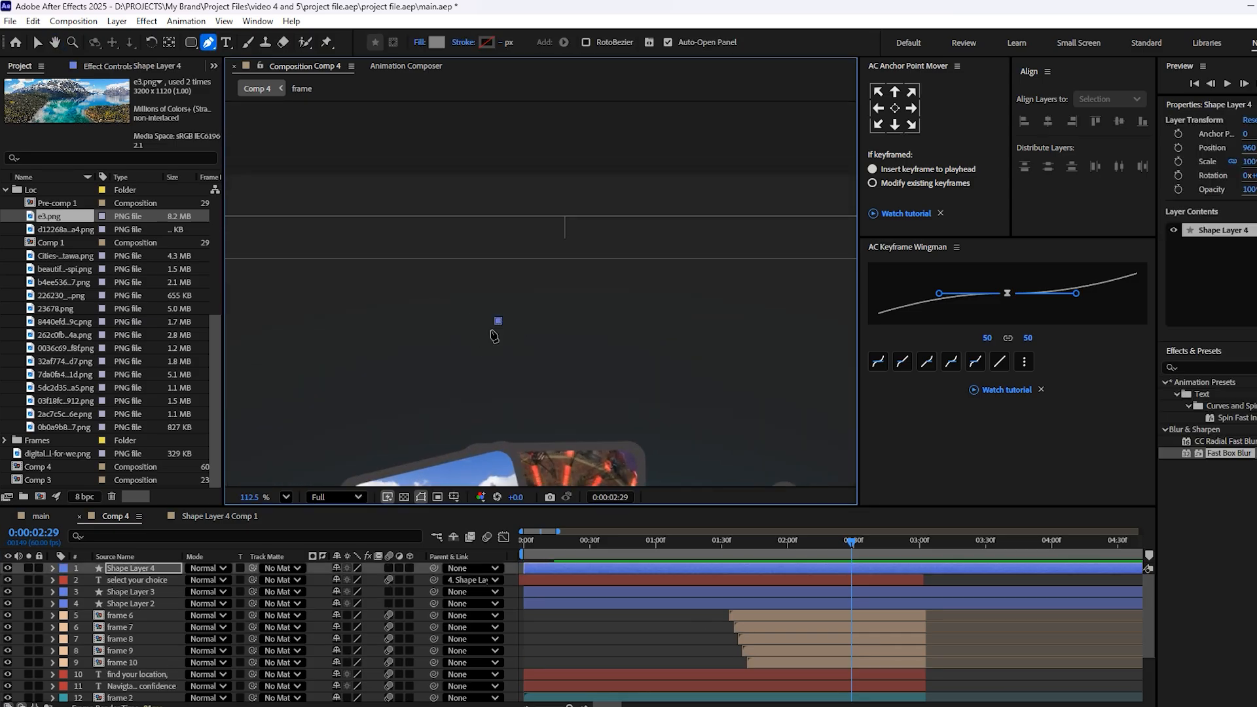
click(466, 386)
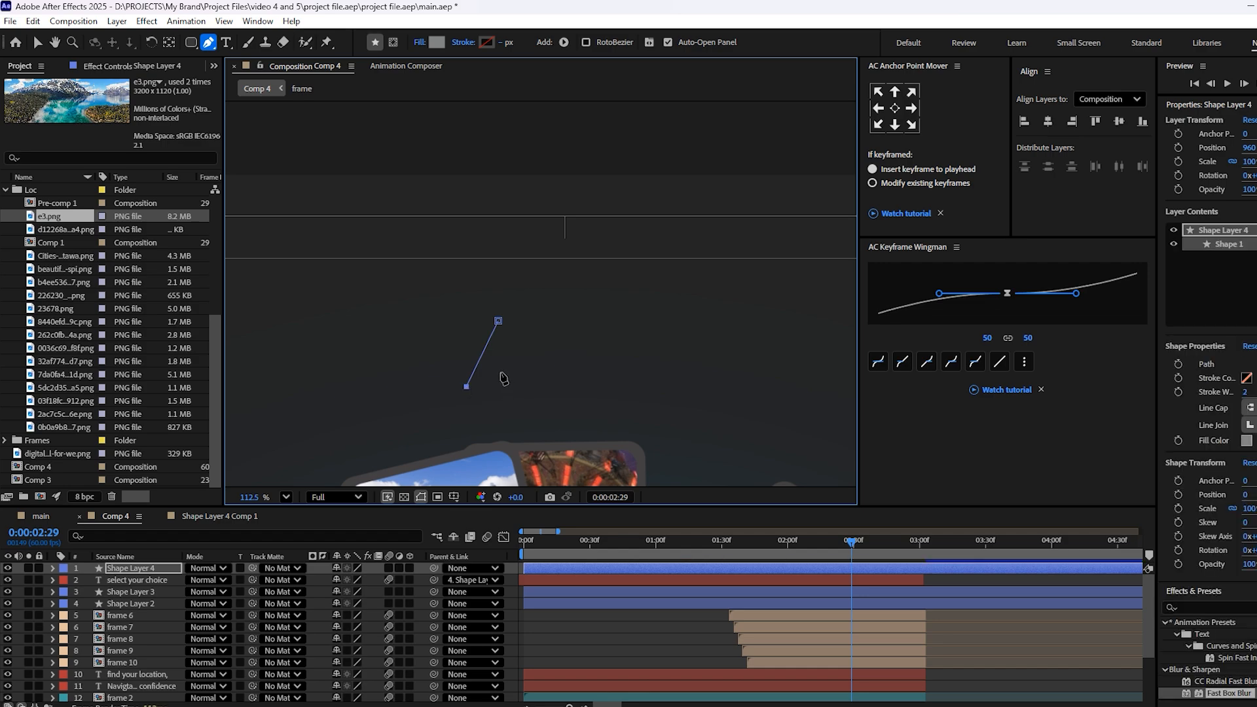
scroll(502, 377, up, 3)
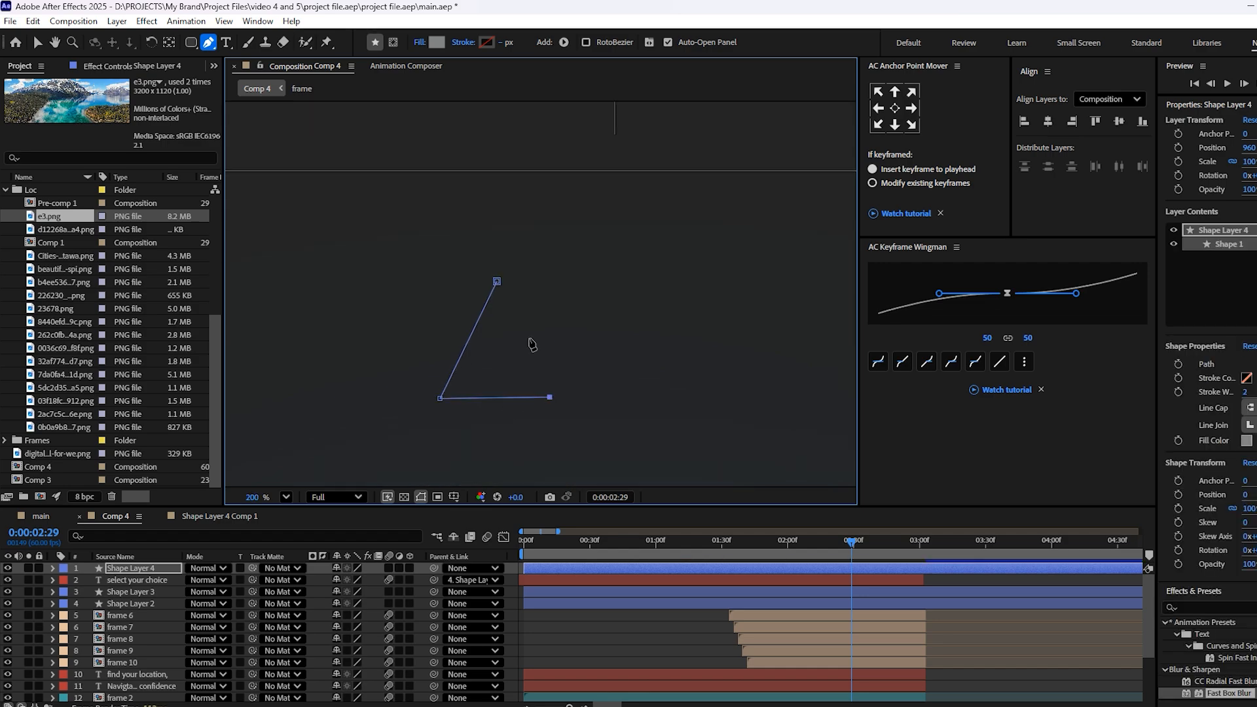
click(498, 283)
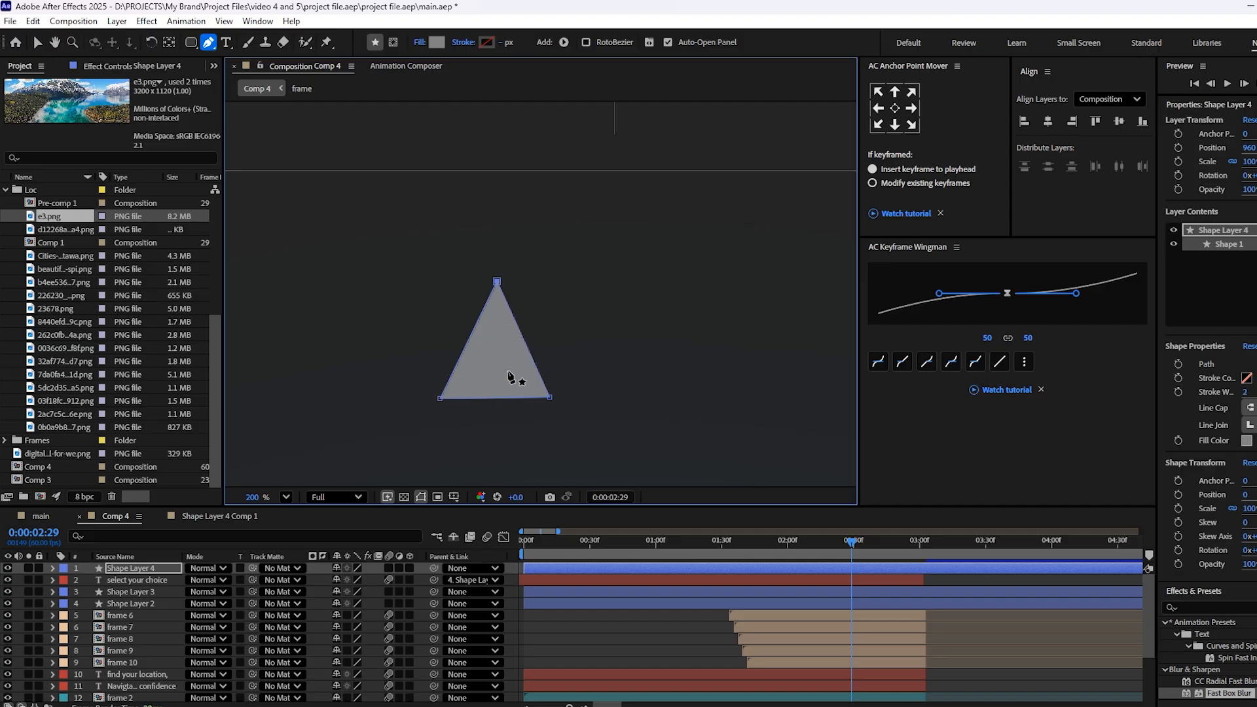
Add a point in the middle of the triangle's base and pull it upward to form a notched arrow, and save the project.
drag(493, 398, 497, 365)
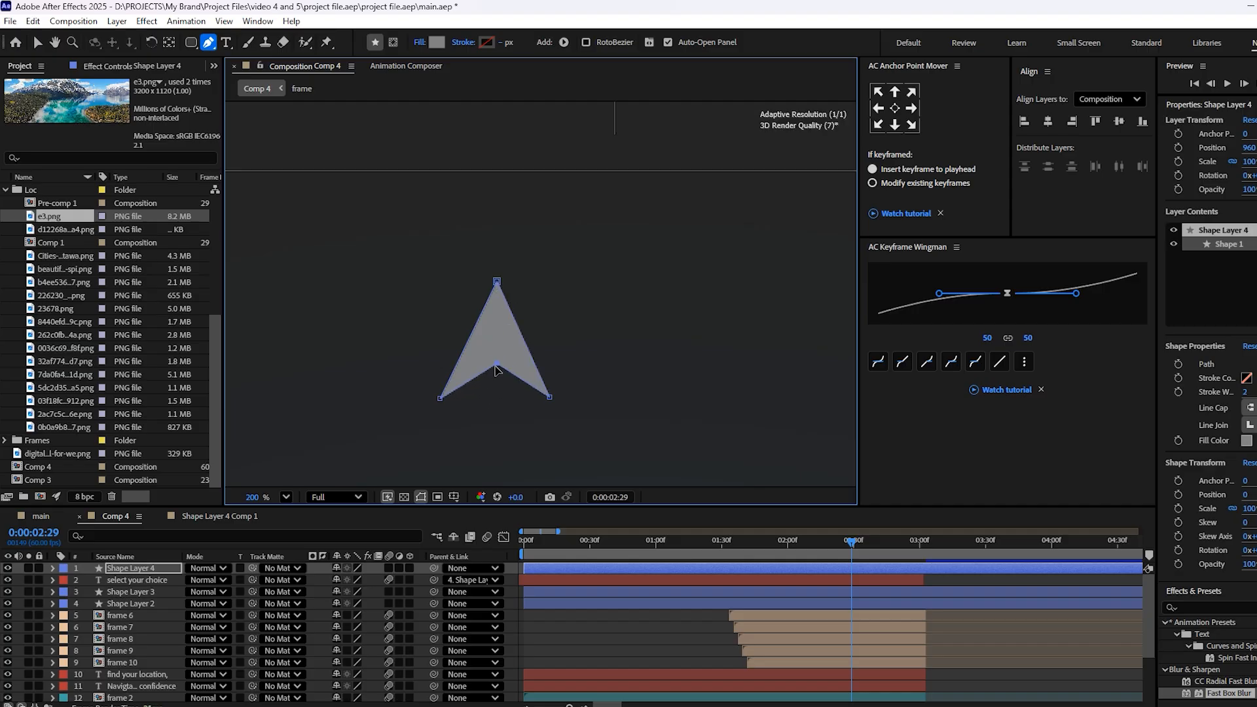
scroll(547, 309, up, 2)
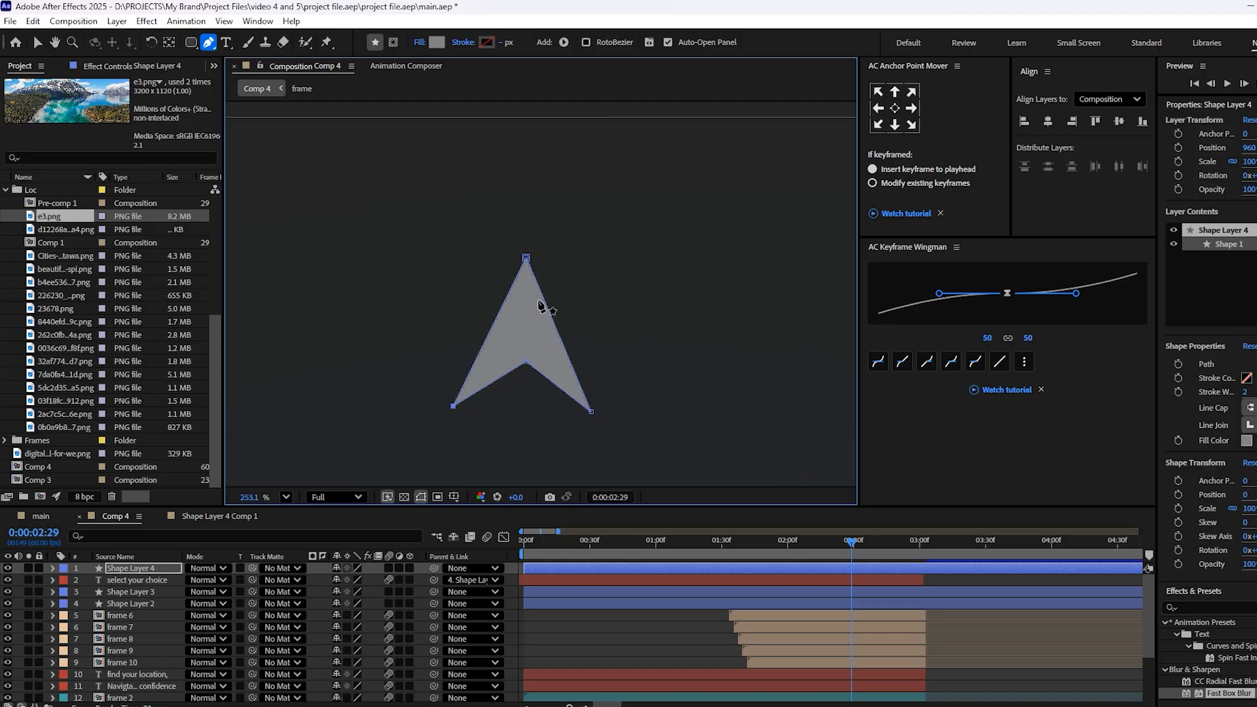
key(ctrl+s)
Find the Roughen Edges effect and apply it to the arrow's shape layer.
key(v)
click(1201, 608)
click(1201, 608)
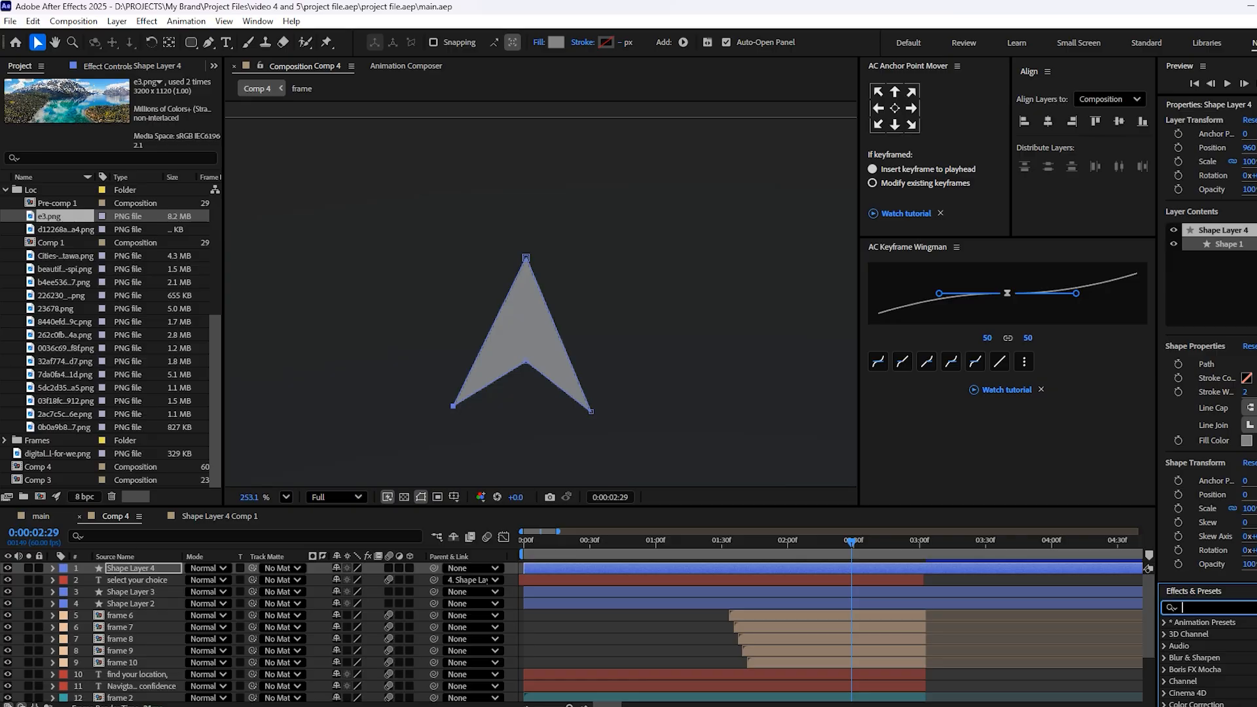
text(rough)
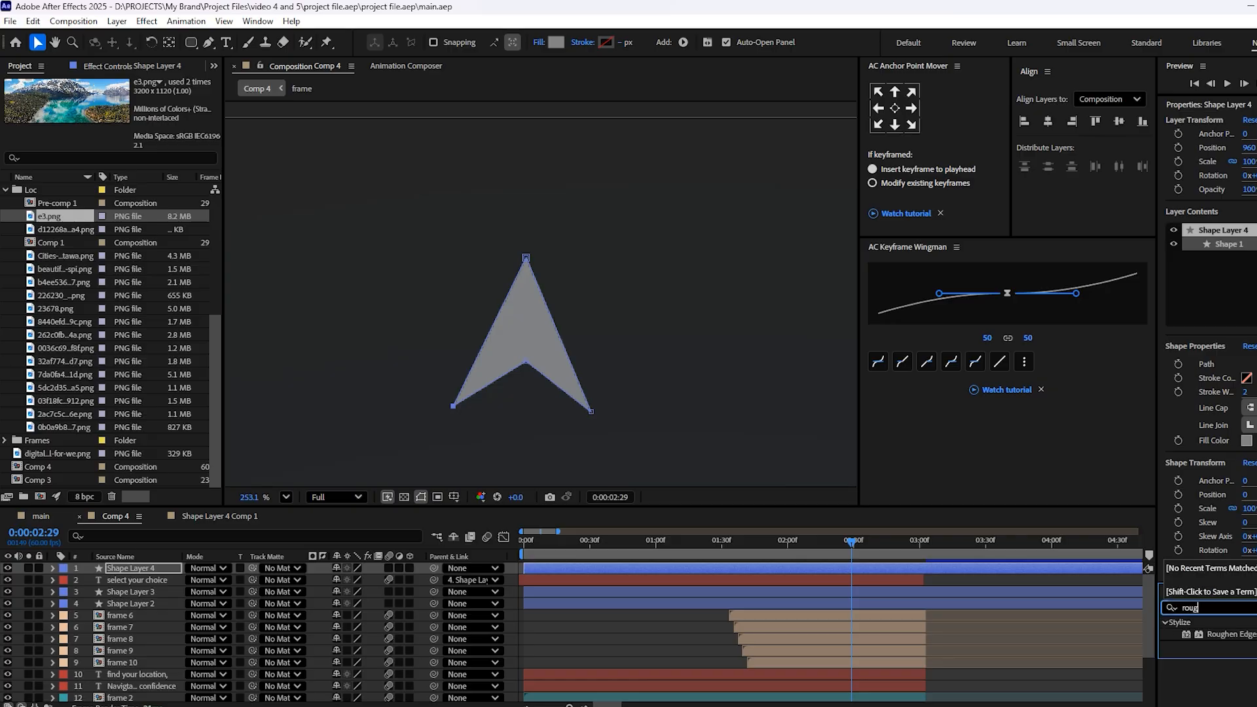
drag(1247, 639, 787, 568)
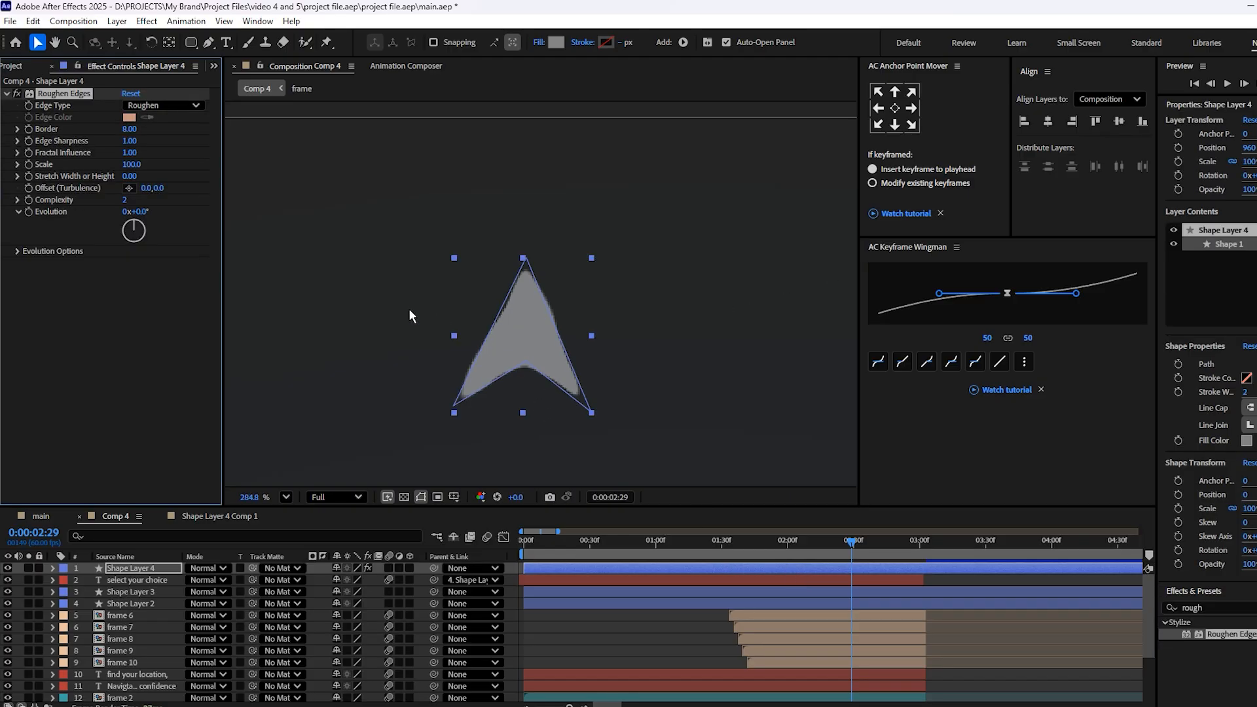
Set the arrow's Roughen Edges to Border 3.00, Edge Sharpness 10.00 and Fractal Influence 0.00.
scroll(436, 315, up, 2)
drag(139, 129, 40, 158)
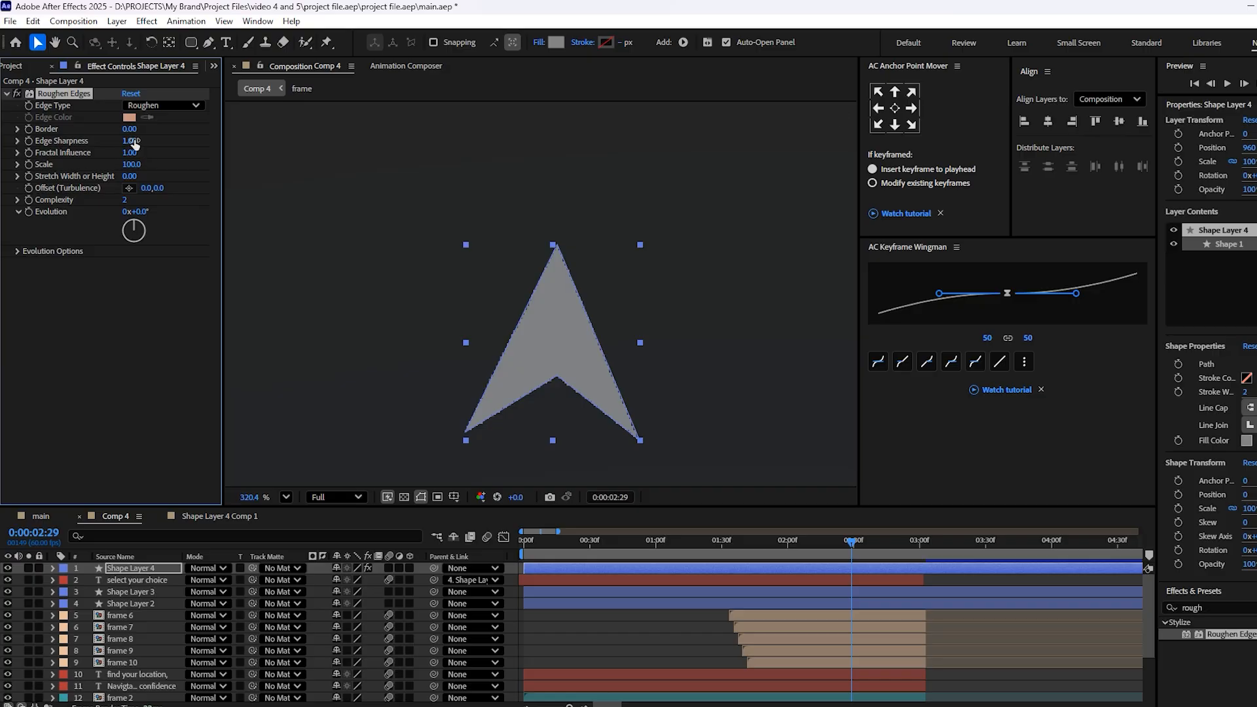
drag(177, 140, 634, 142)
drag(136, 157, 72, 156)
drag(134, 129, 158, 127)
Set the arrow's Roughen Edges Border to 9.90 and check the rounded corners with the layer deselected.
scroll(484, 348, down, 3)
click(581, 454)
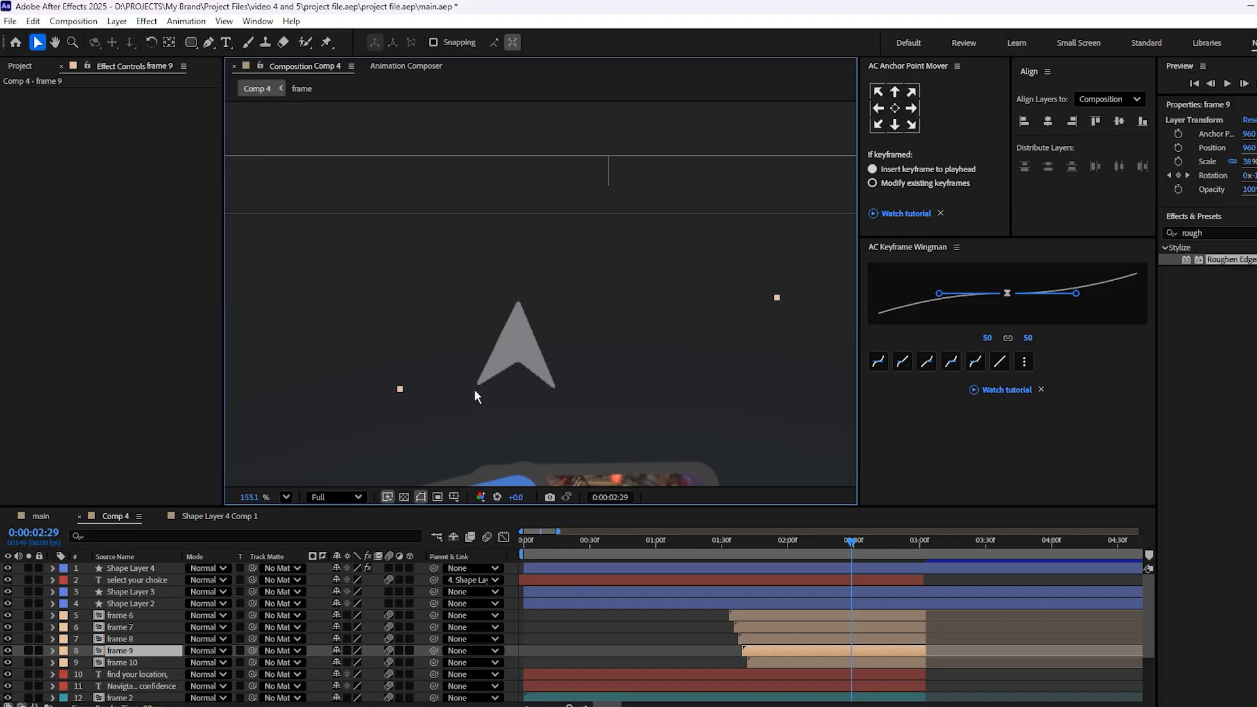
click(780, 569)
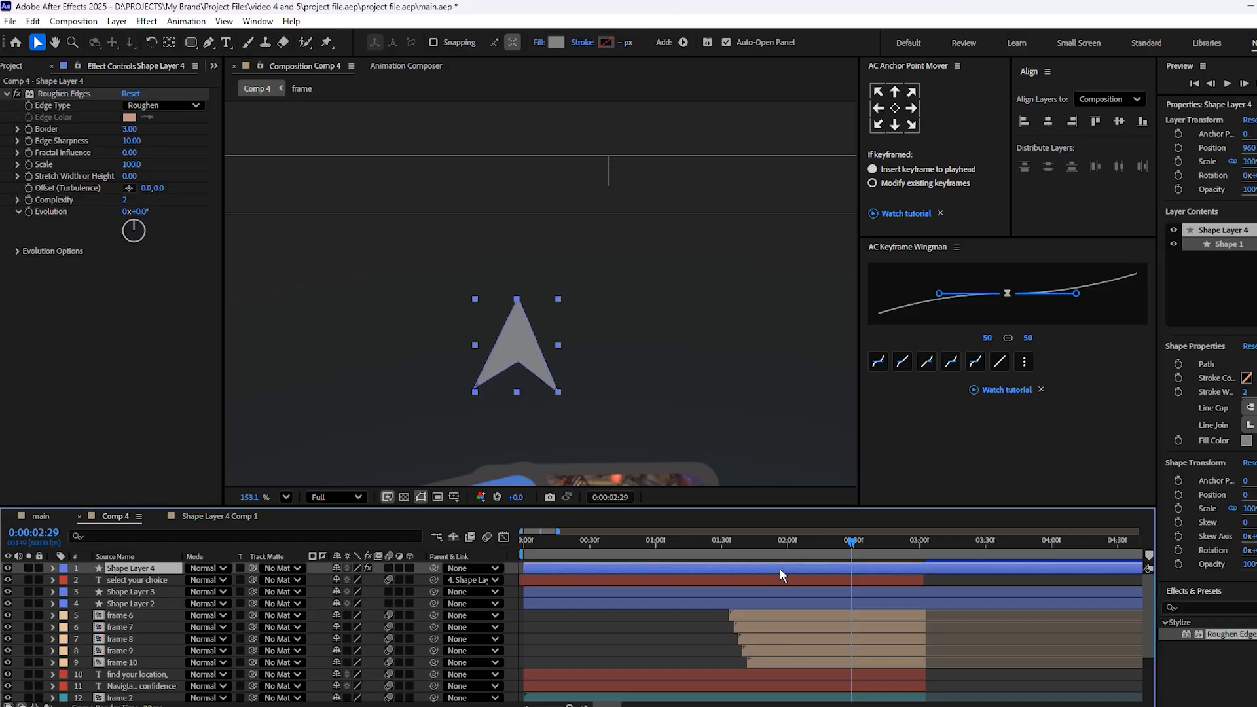
drag(131, 130, 198, 128)
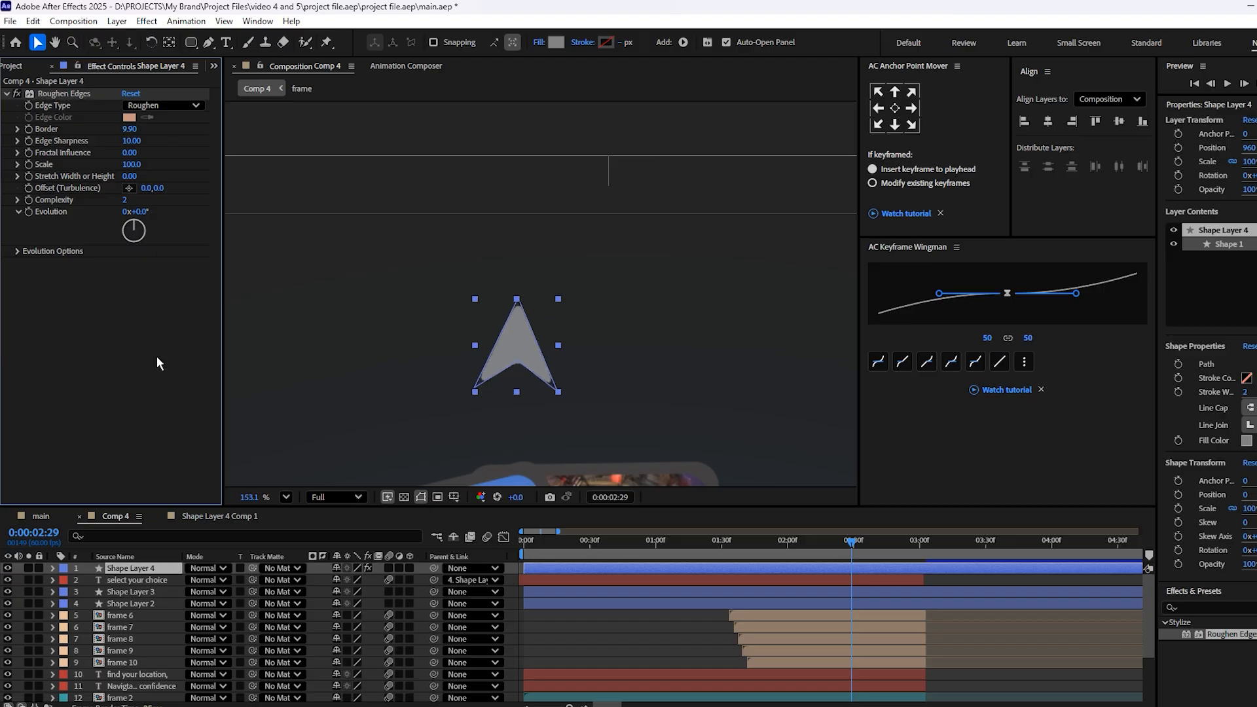
click(451, 438)
scroll(520, 356, down, 2)
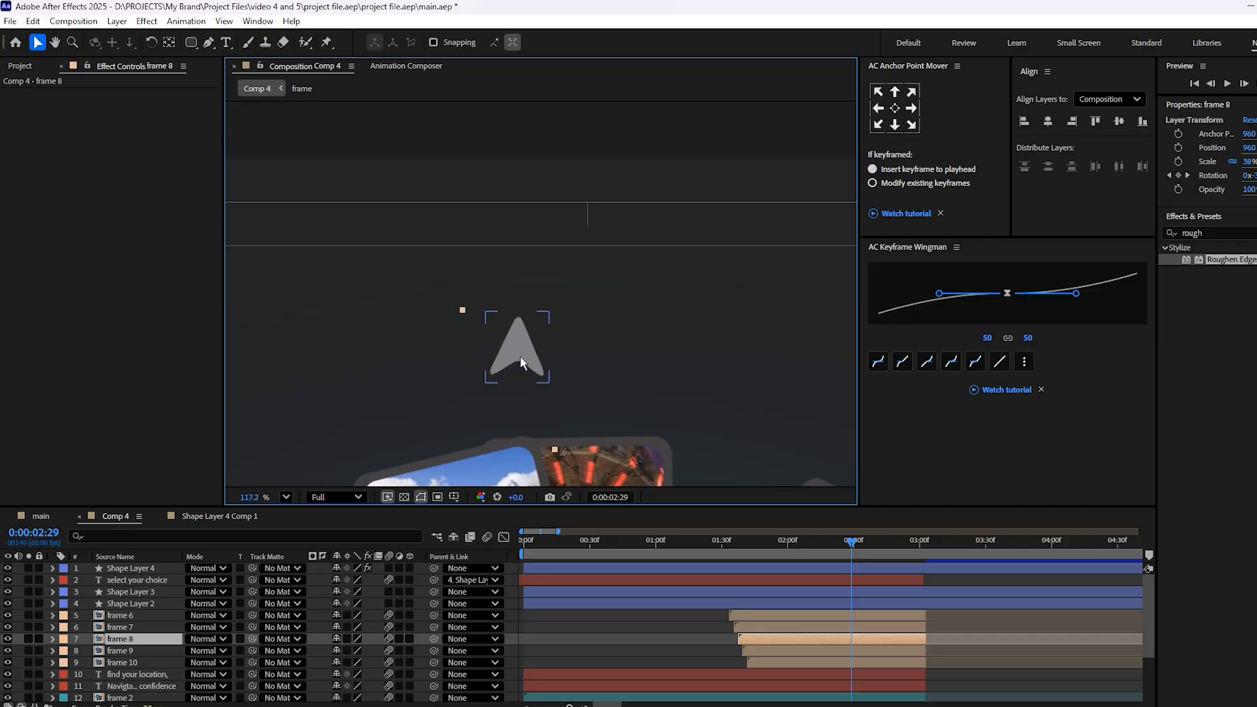
Move the arrow down onto the snowy mountain photo and center its anchor point on the shape.
click(518, 358)
scroll(518, 358, down, 1)
drag(518, 359, 545, 250)
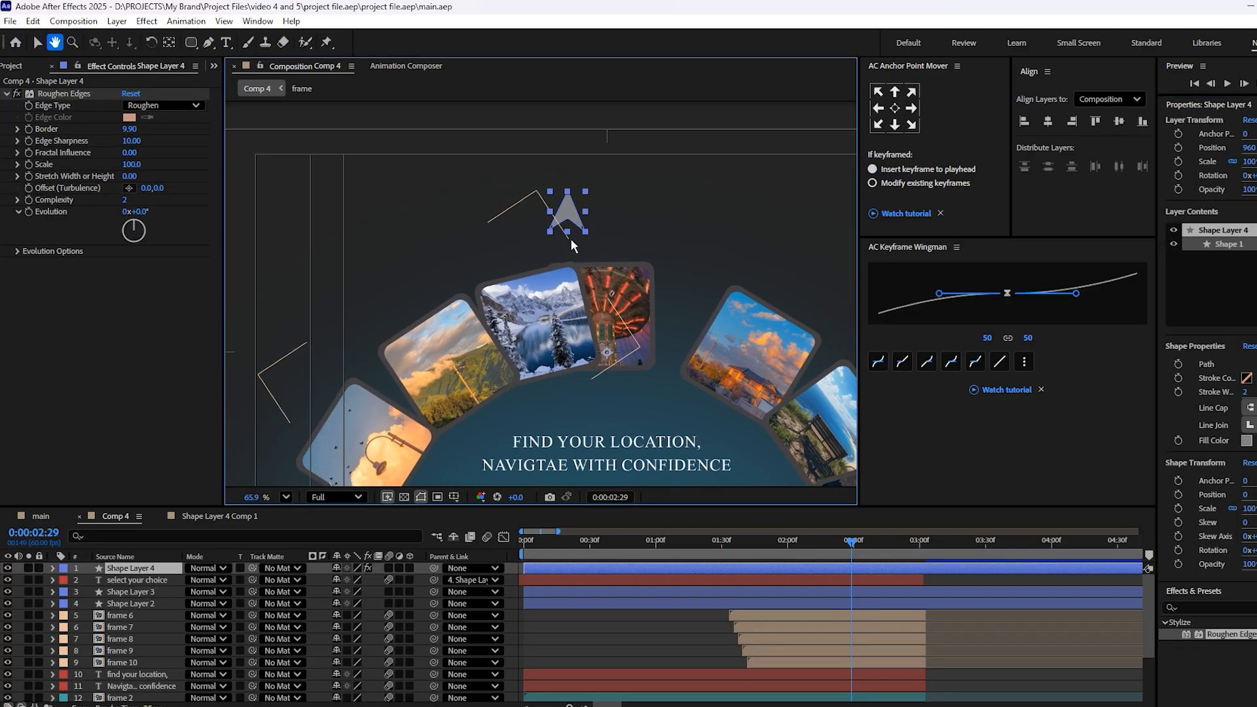
drag(569, 220, 573, 323)
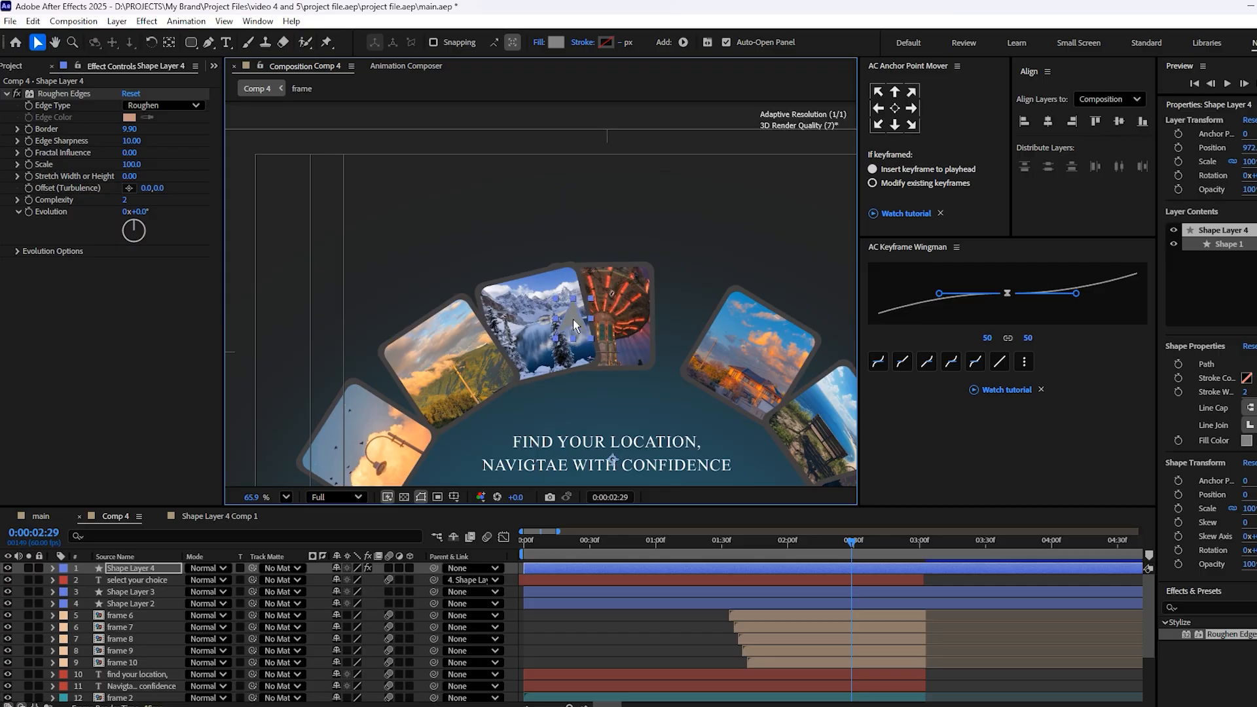
click(893, 109)
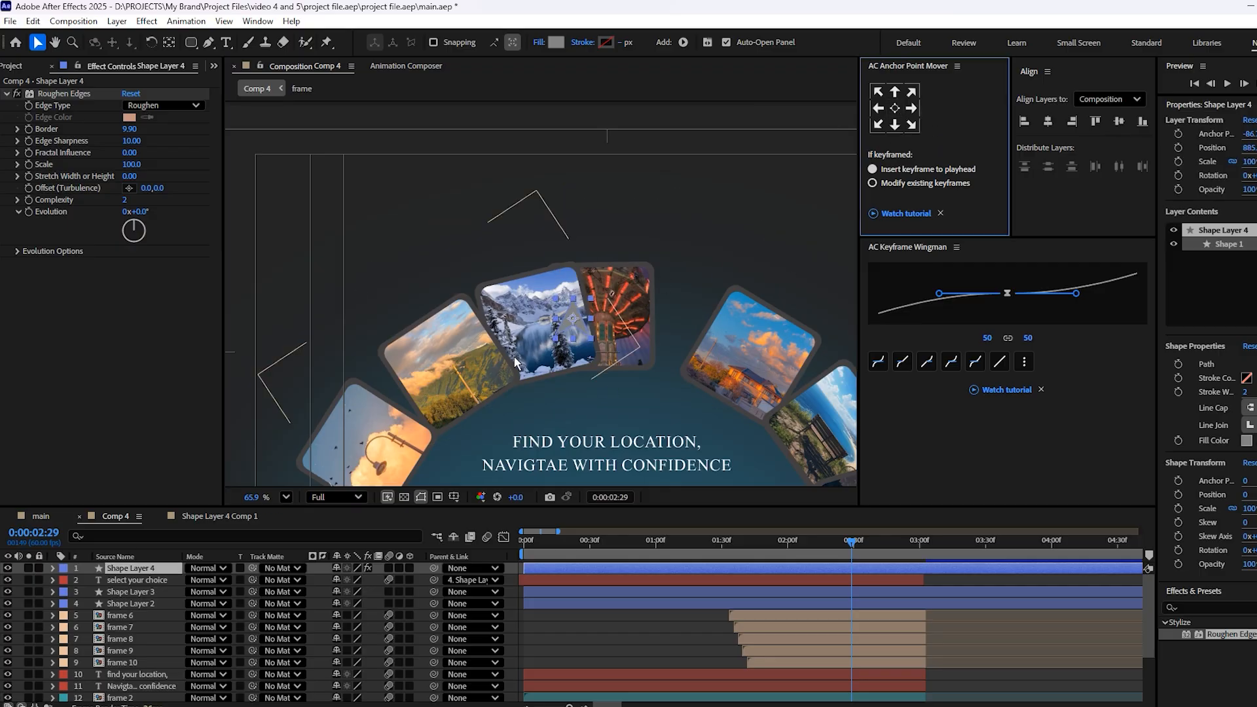
Find the Gradient Ramp effect and apply it to the arrow's shape layer.
scroll(559, 334, up, 4)
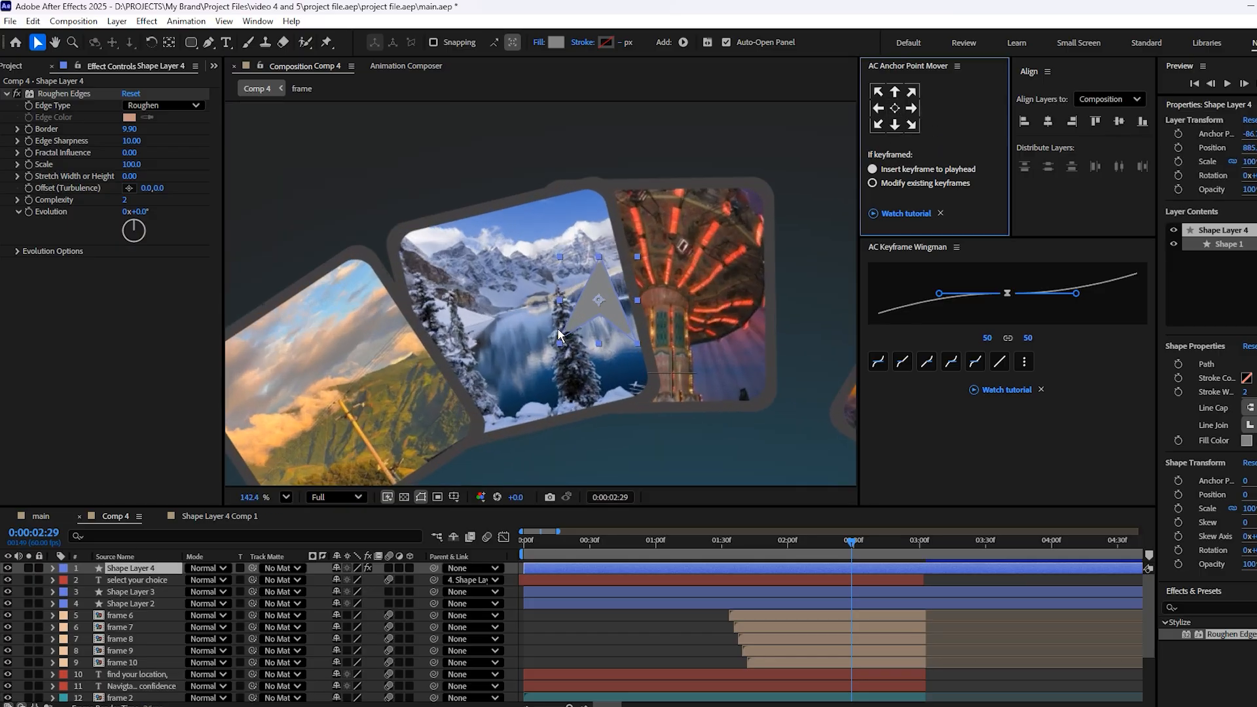
click(1219, 608)
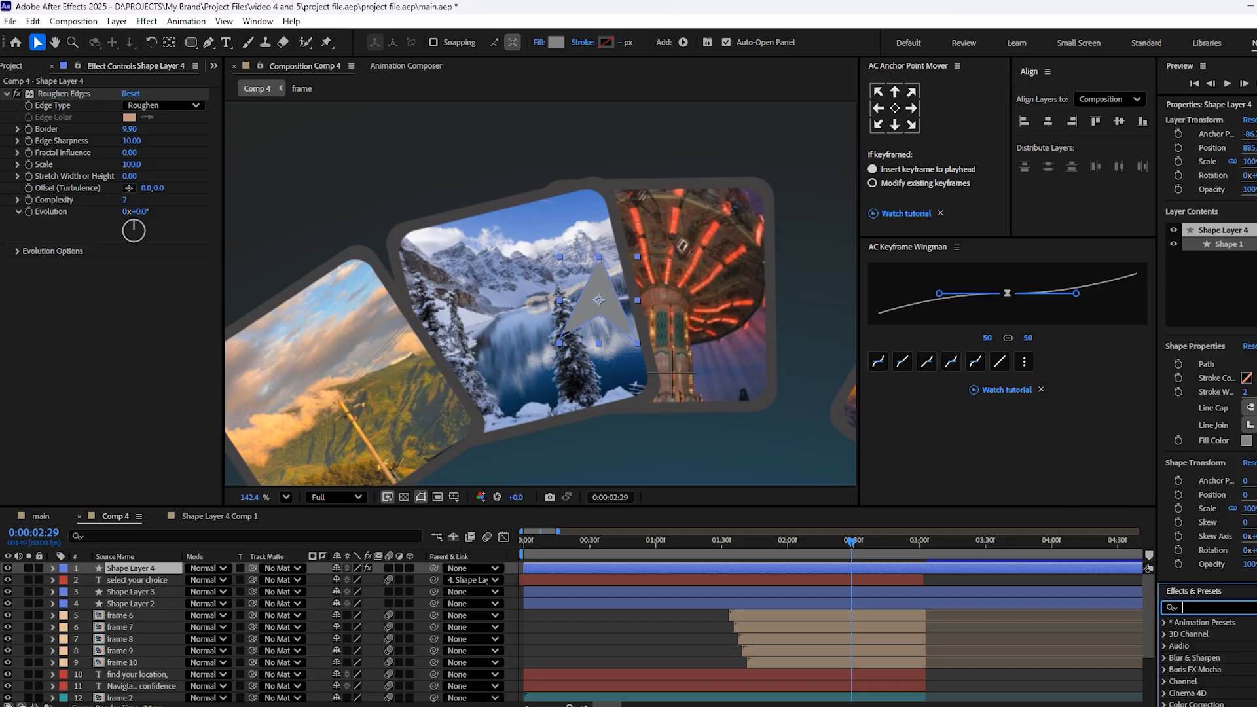
text(gradi)
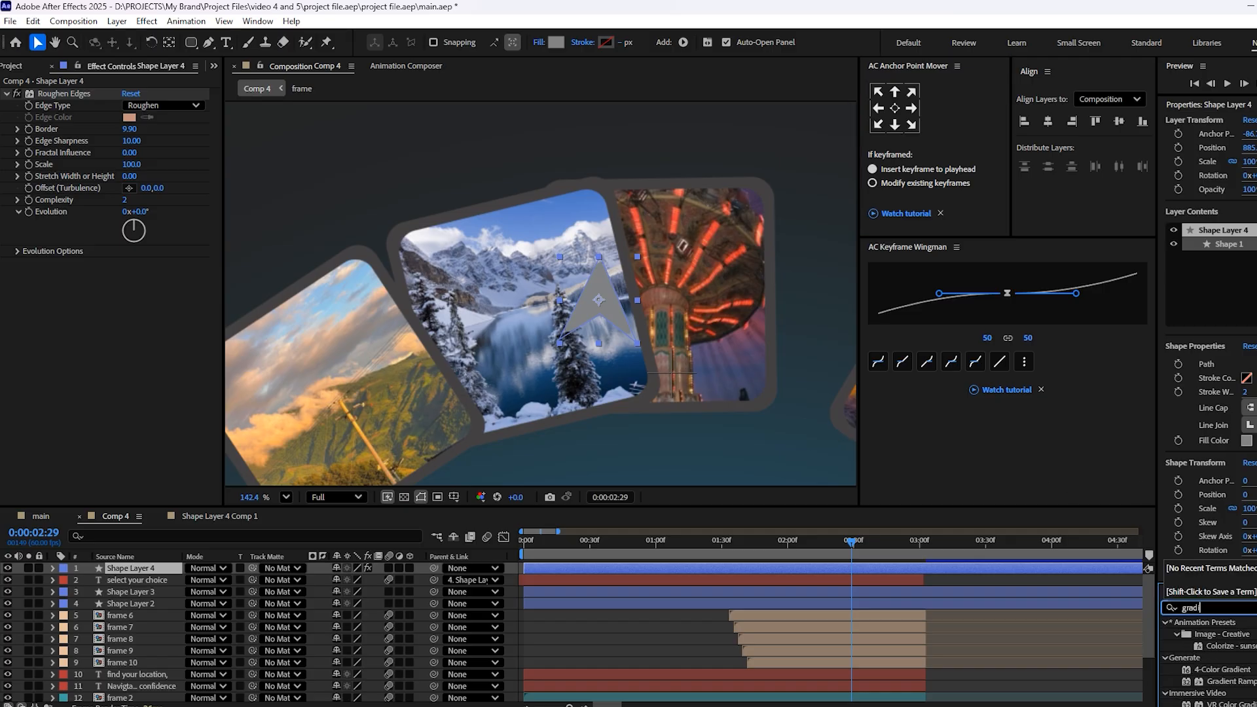
drag(1224, 681, 806, 568)
scroll(615, 400, down, 8)
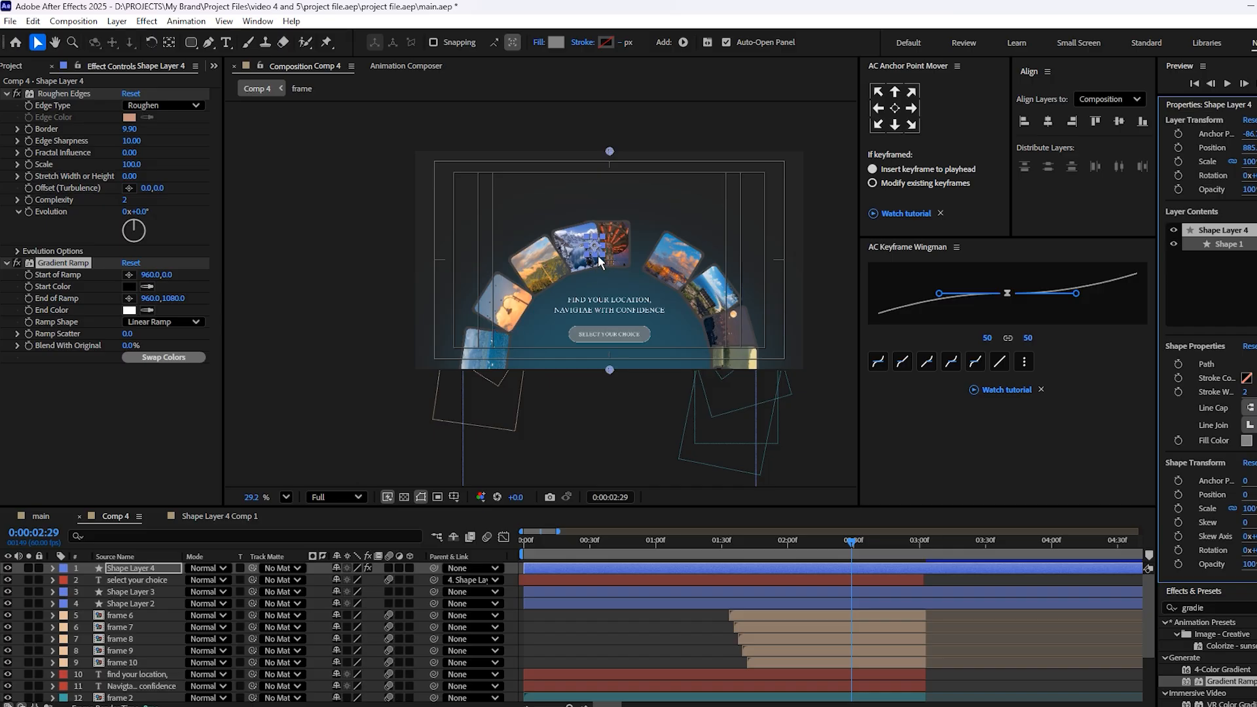
Move the arrow over the middle of the "Select your choice" button and the Start of Ramp point down to about 966, 564.
scroll(593, 266, up, 5)
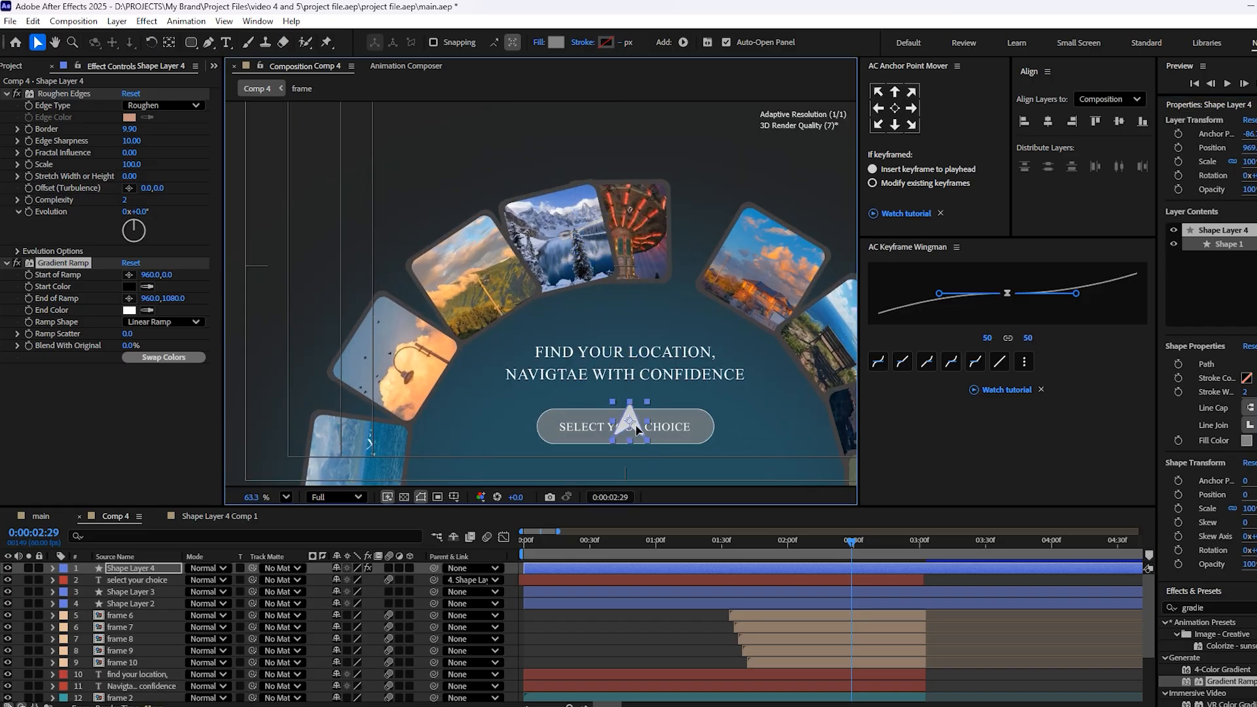
scroll(627, 281, down, 4)
scroll(626, 279, up, 3)
drag(634, 253, 634, 436)
scroll(625, 393, down, 2)
drag(622, 348, 619, 299)
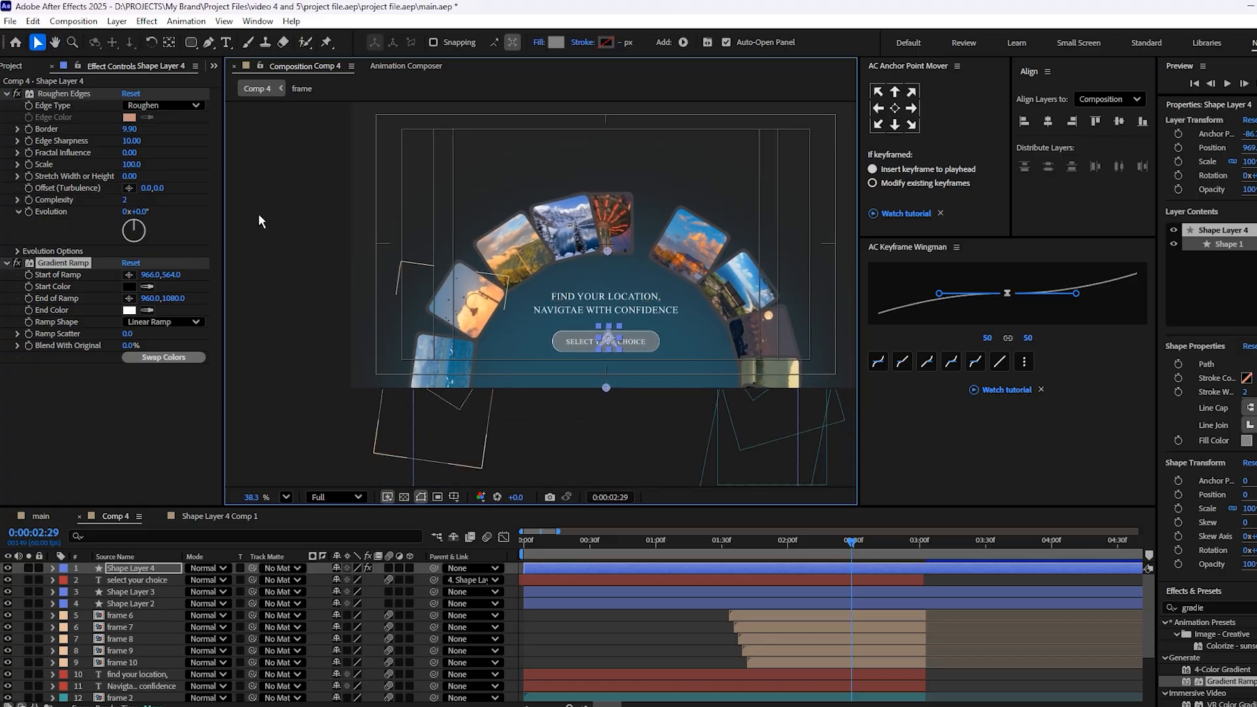
Place the Gradient Ramp's start just above the arrow at about 976, 768 and its end just below at about 959, 975.
click(129, 275)
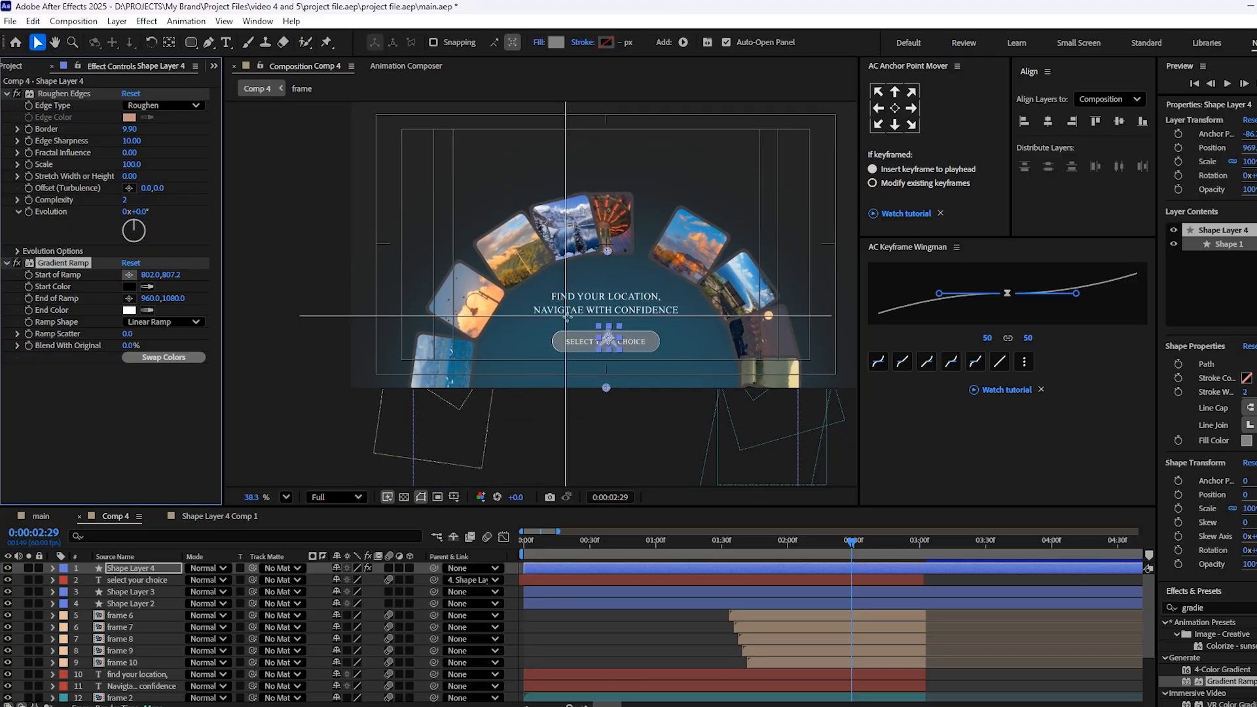
click(607, 315)
click(129, 299)
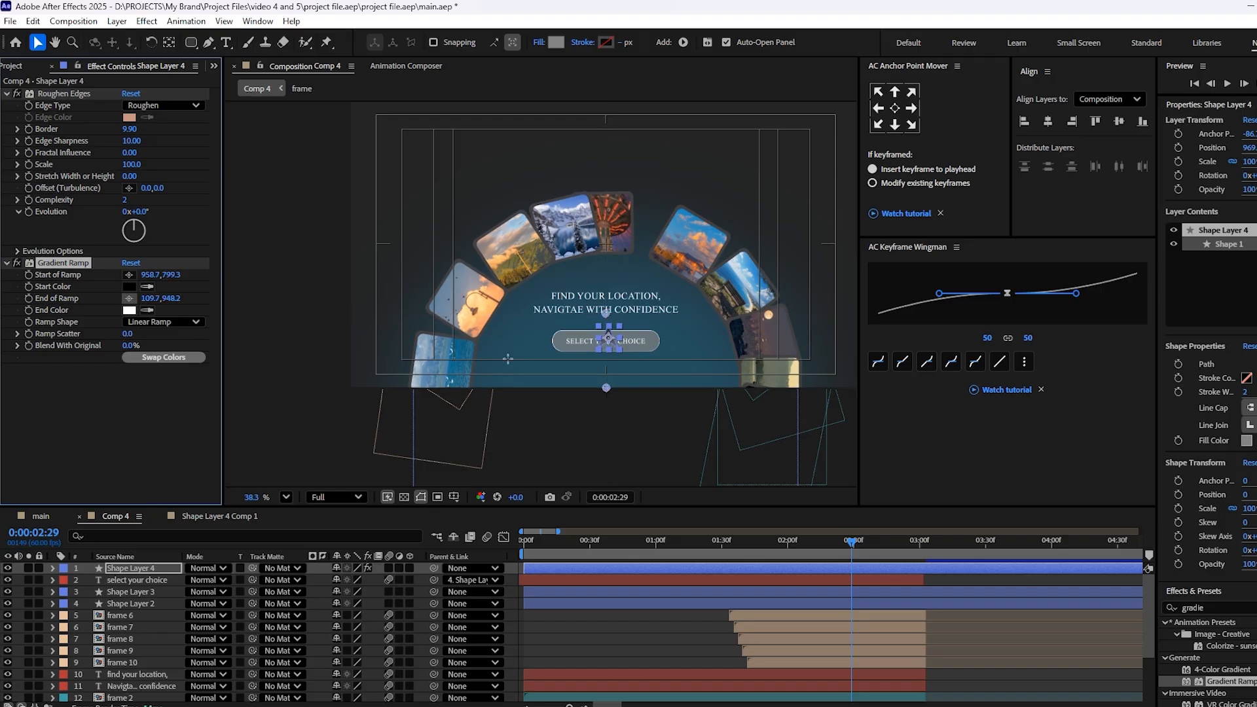
scroll(596, 358, up, 5)
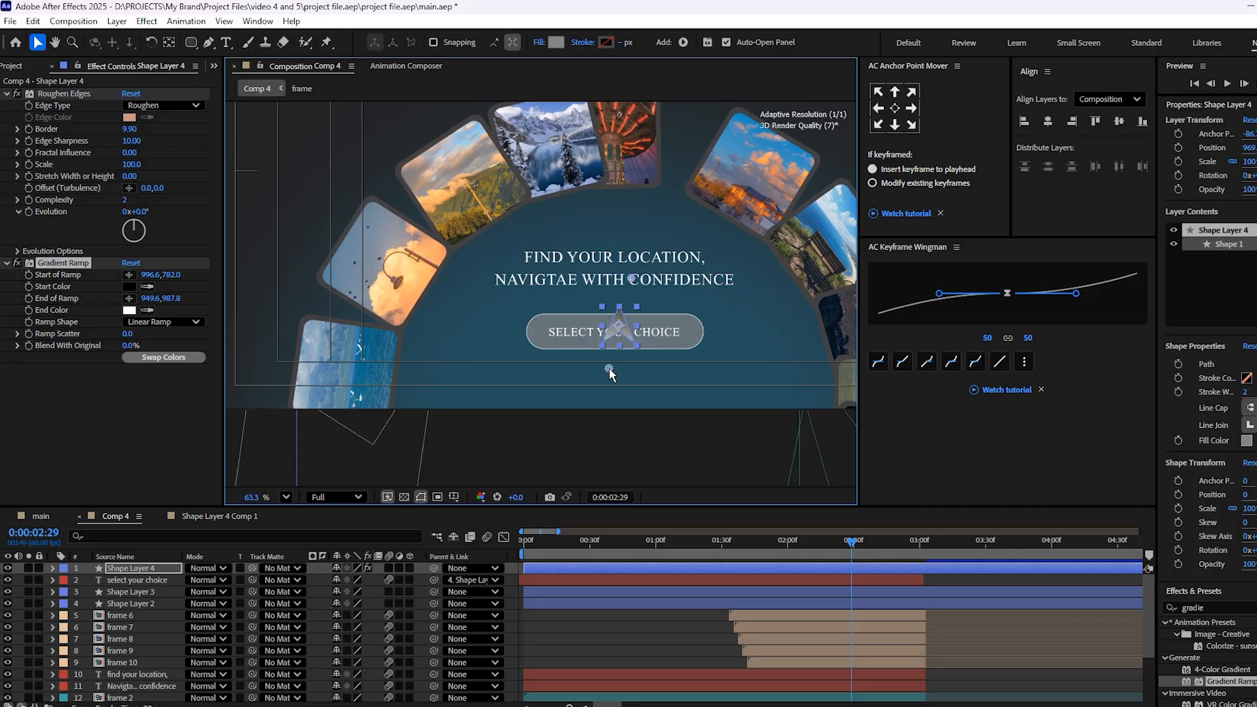
click(613, 362)
Set the Gradient Ramp's Start Color to bright blue 24AFFF and save the project.
click(129, 287)
click(709, 358)
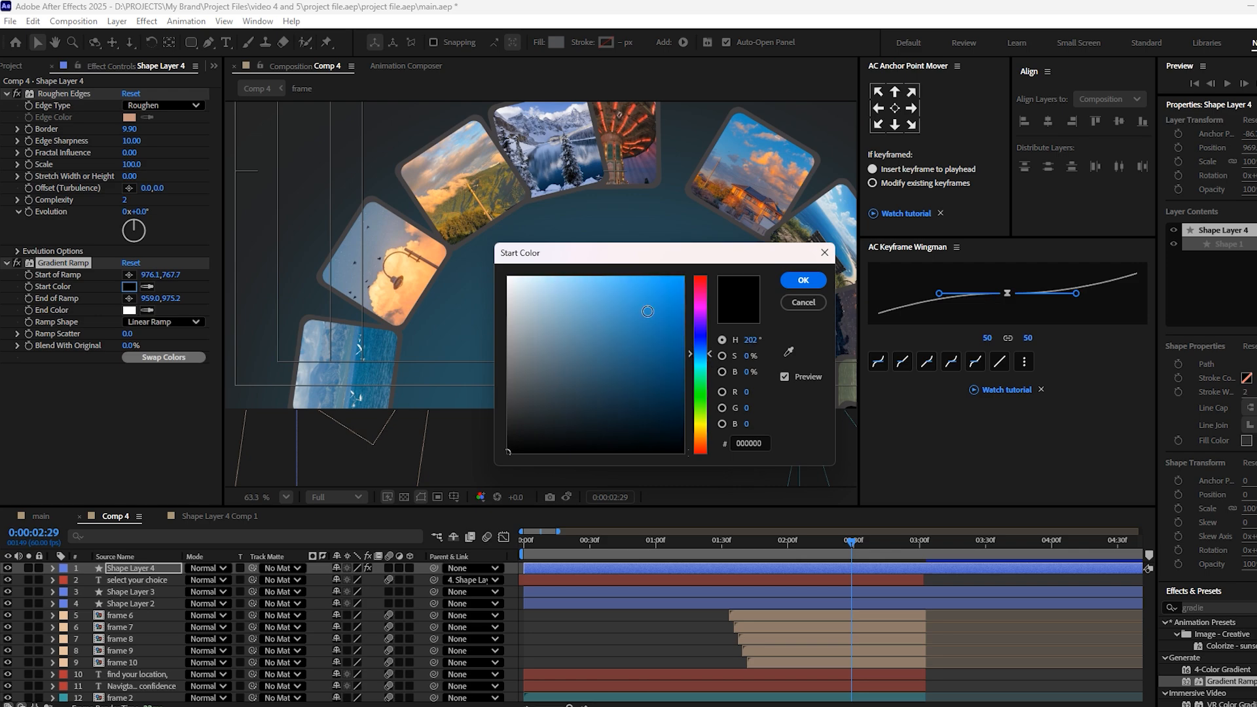
drag(648, 311, 659, 263)
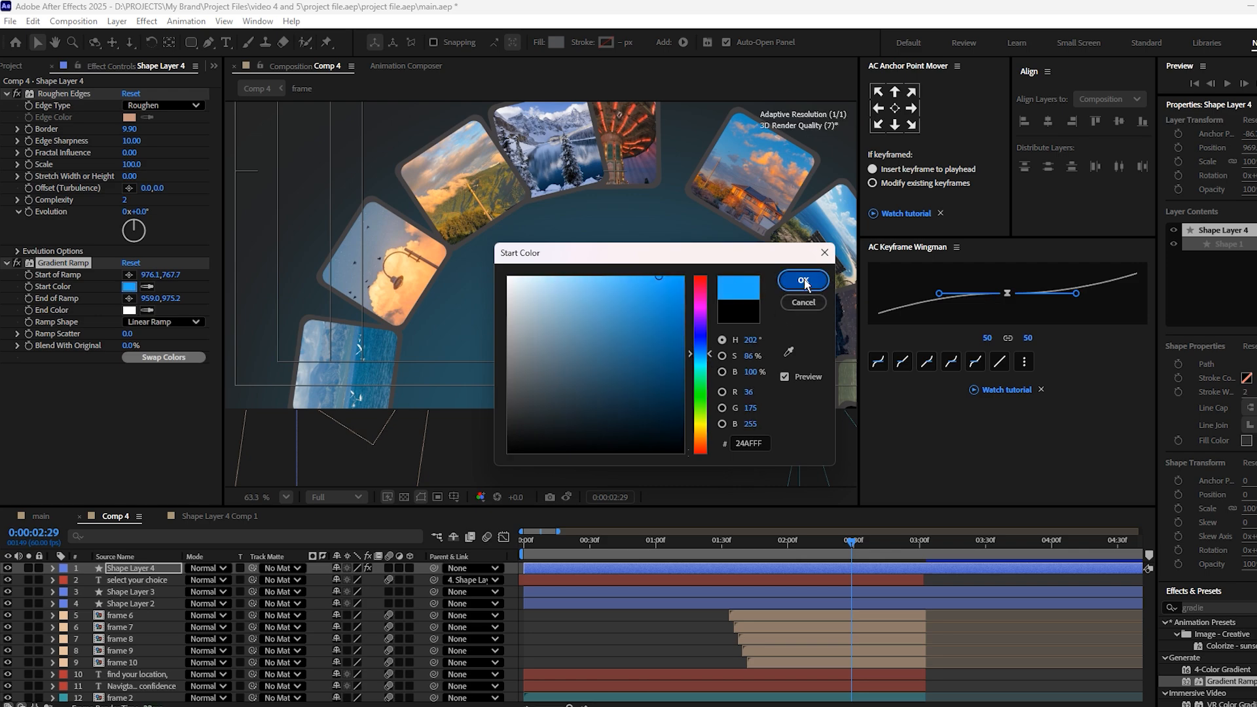
click(803, 281)
key(ctrl+s)
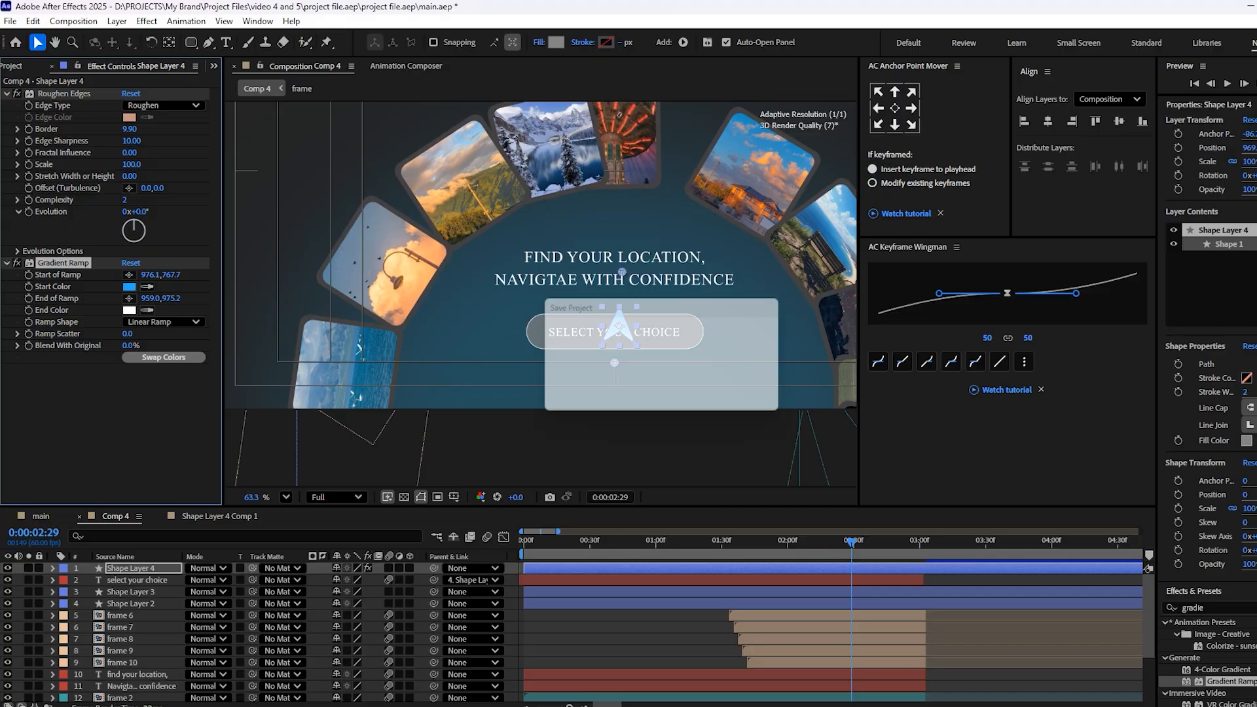
Find the Deep Glow 2 effect and apply it to the arrow's shape layer.
double_click(1212, 609)
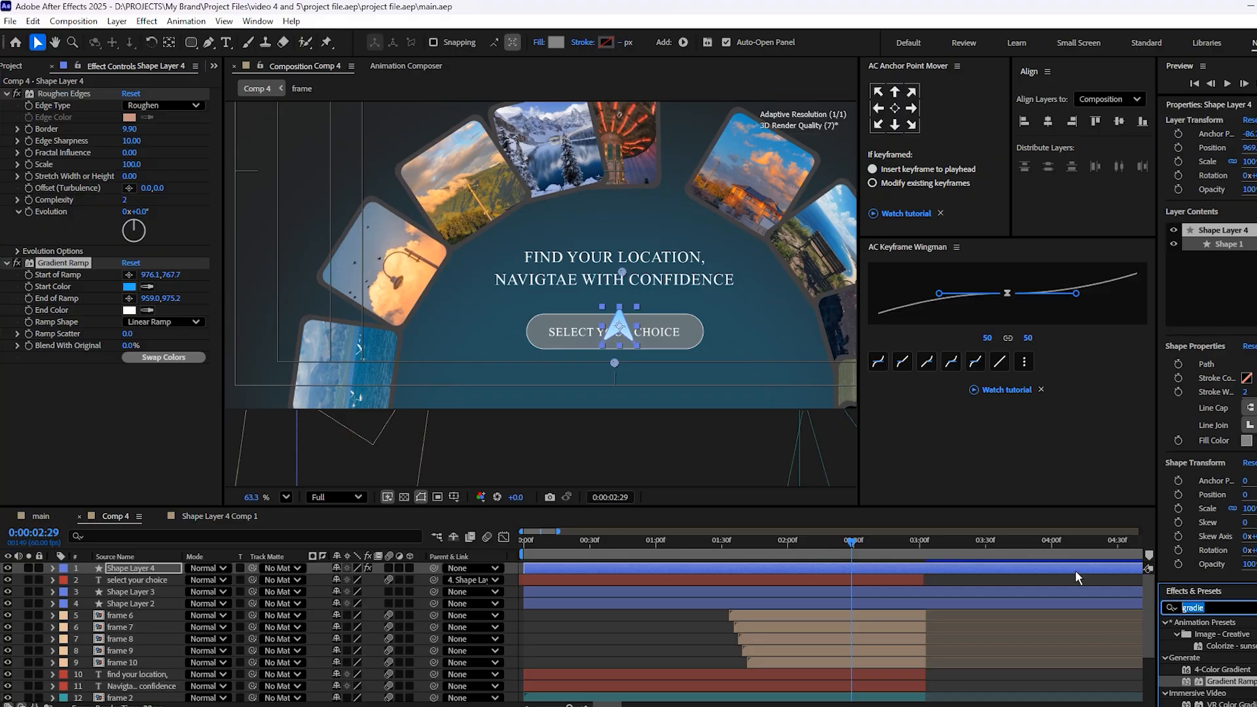
text(deep)
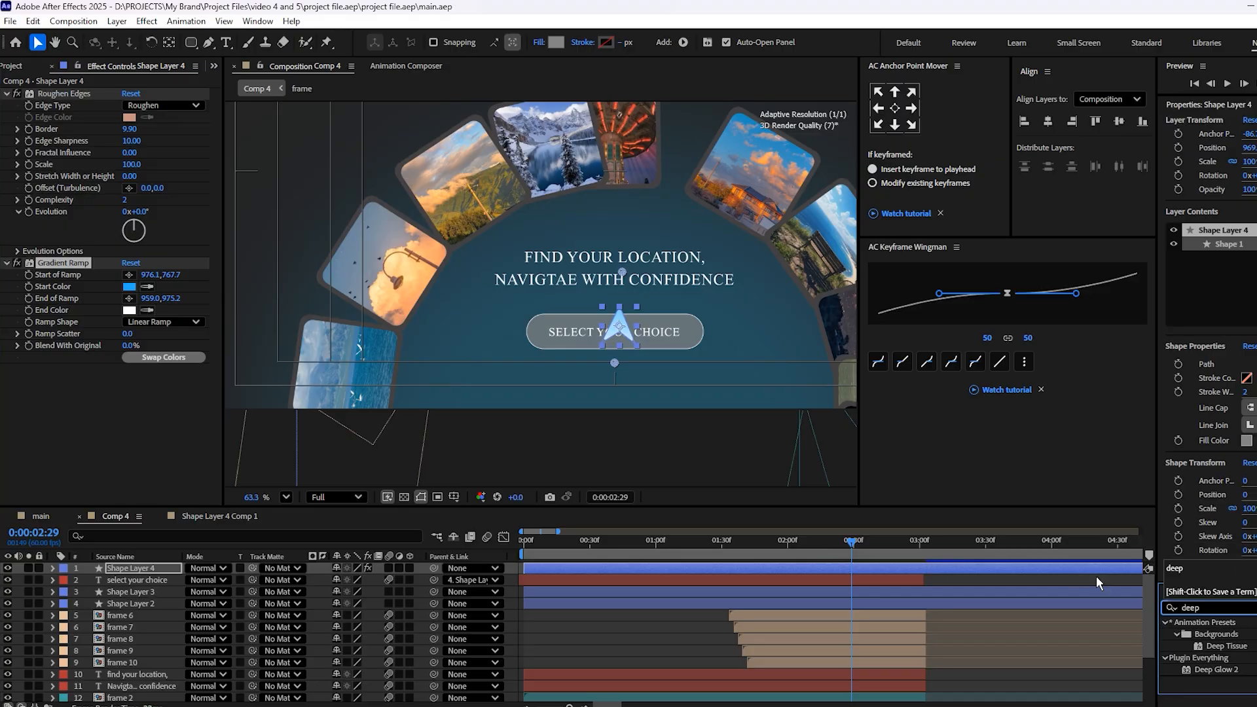
drag(1213, 670, 788, 568)
mouse_move(854, 545)
mouse_down()
mouse_move(902, 546)
mouse_move(856, 547)
mouse_move(862, 561)
mouse_up()
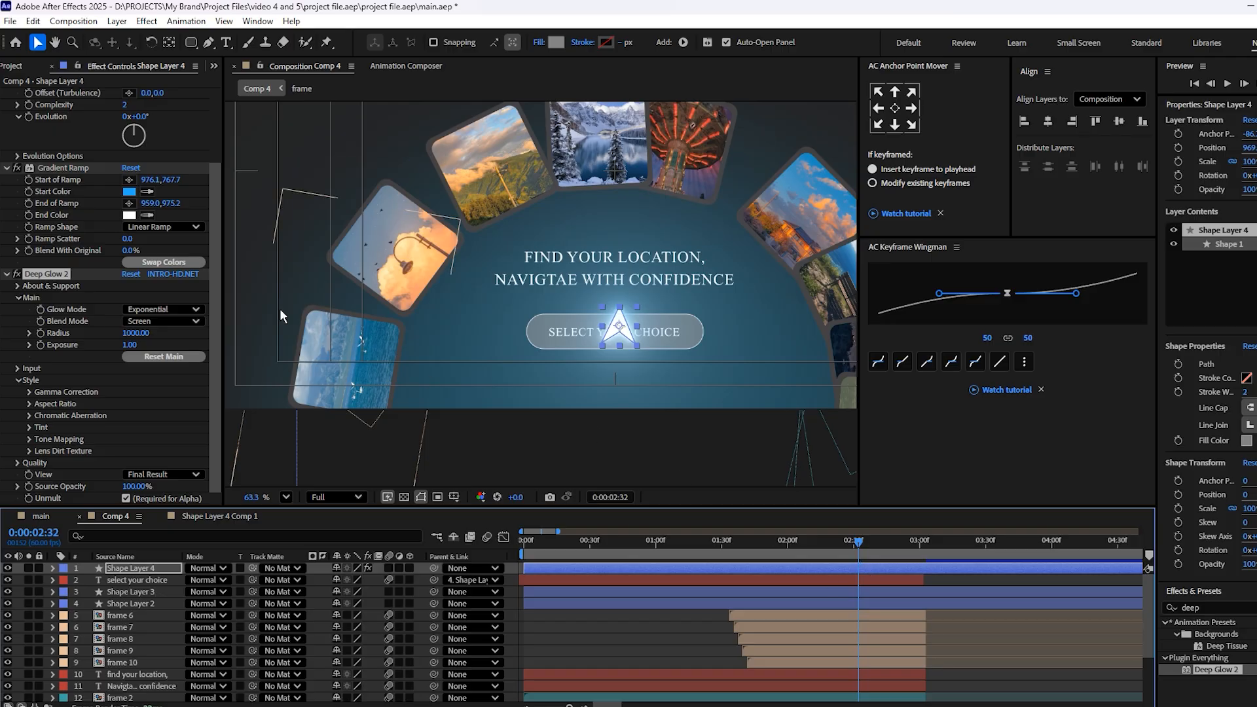
Set the arrow's Deep Glow 2 Radius to 862 and Exposure to 0.71, and save the project.
drag(136, 336, 77, 384)
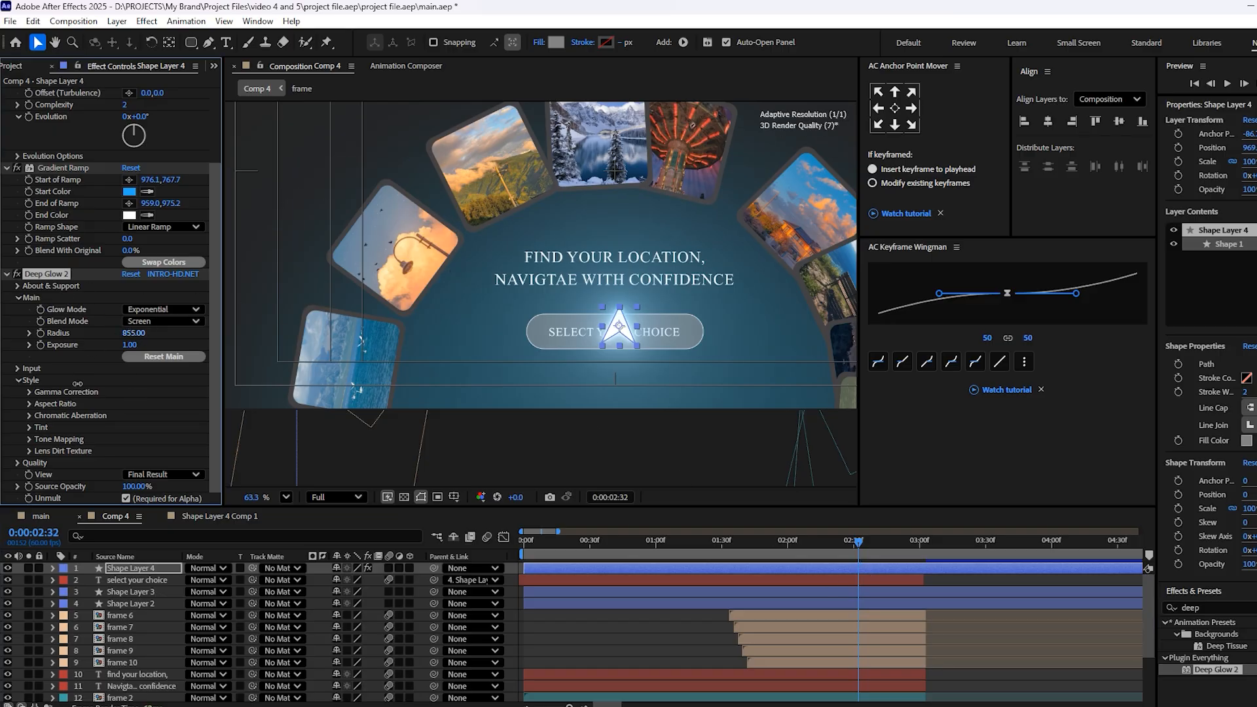
drag(129, 346, 68, 503)
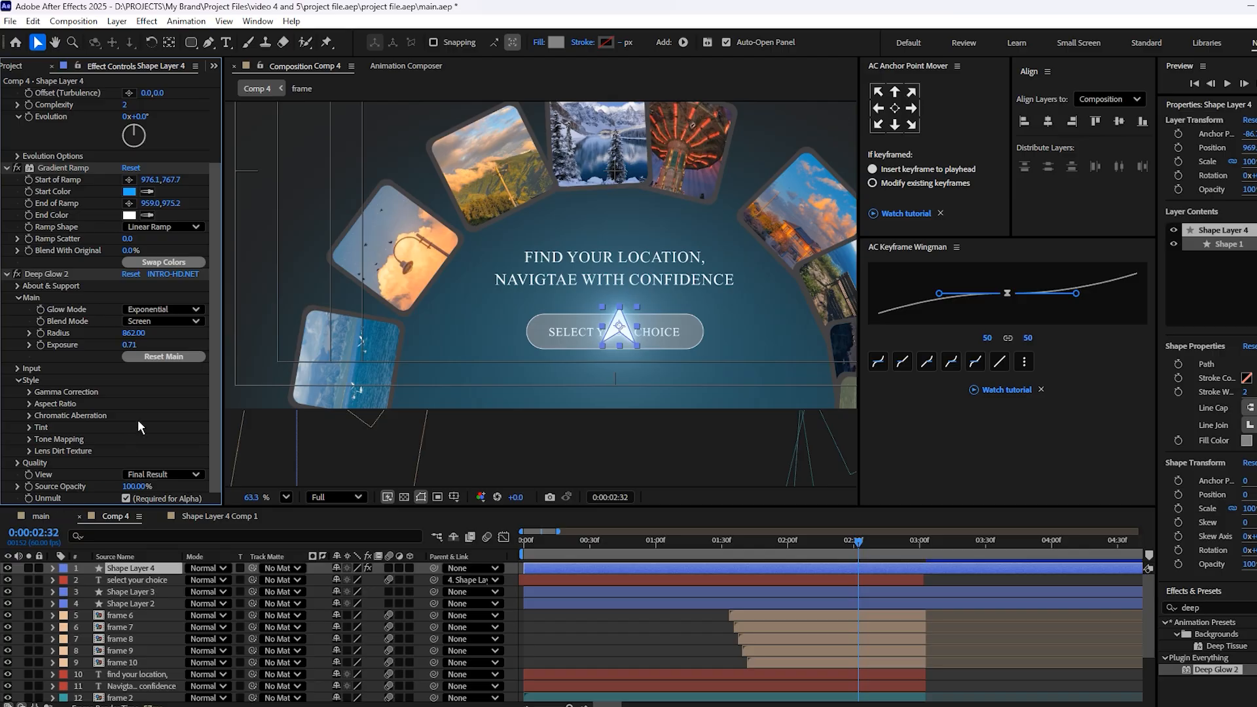
scroll(544, 369, down, 1)
click(626, 428)
key(ctrl+s)
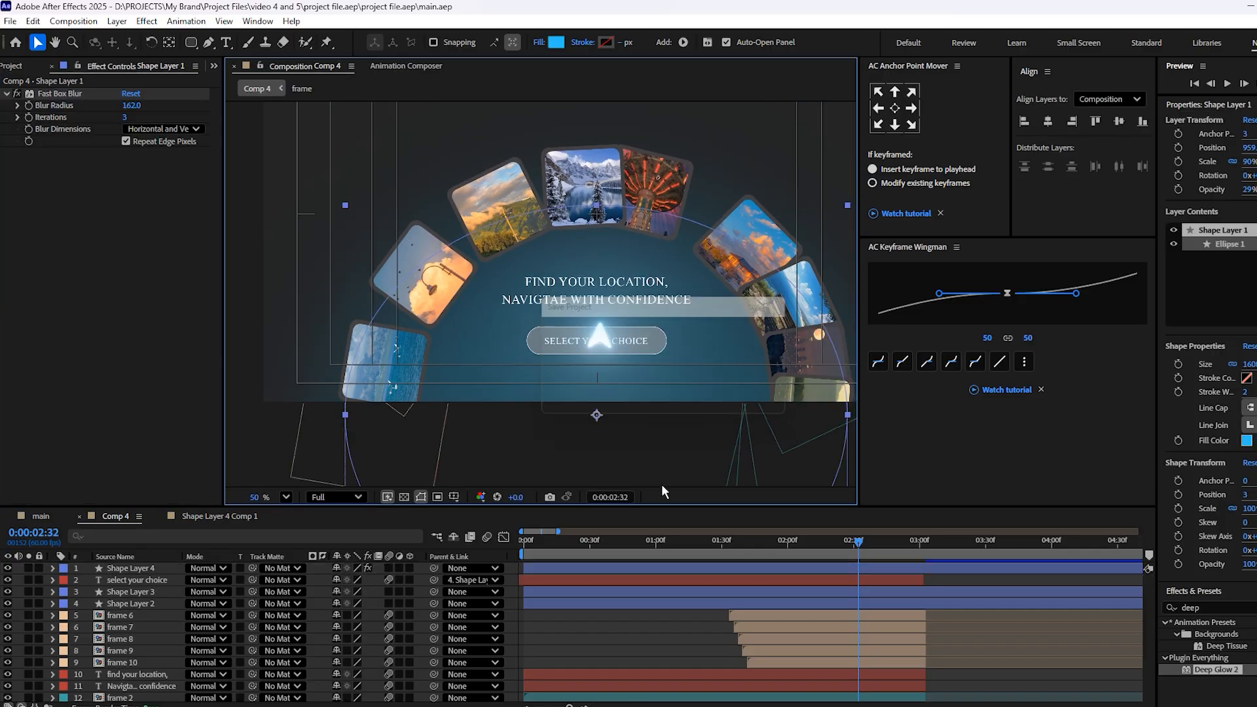
Trim the start of the arrow layer to 0:00:01:02.
drag(854, 545, 658, 616)
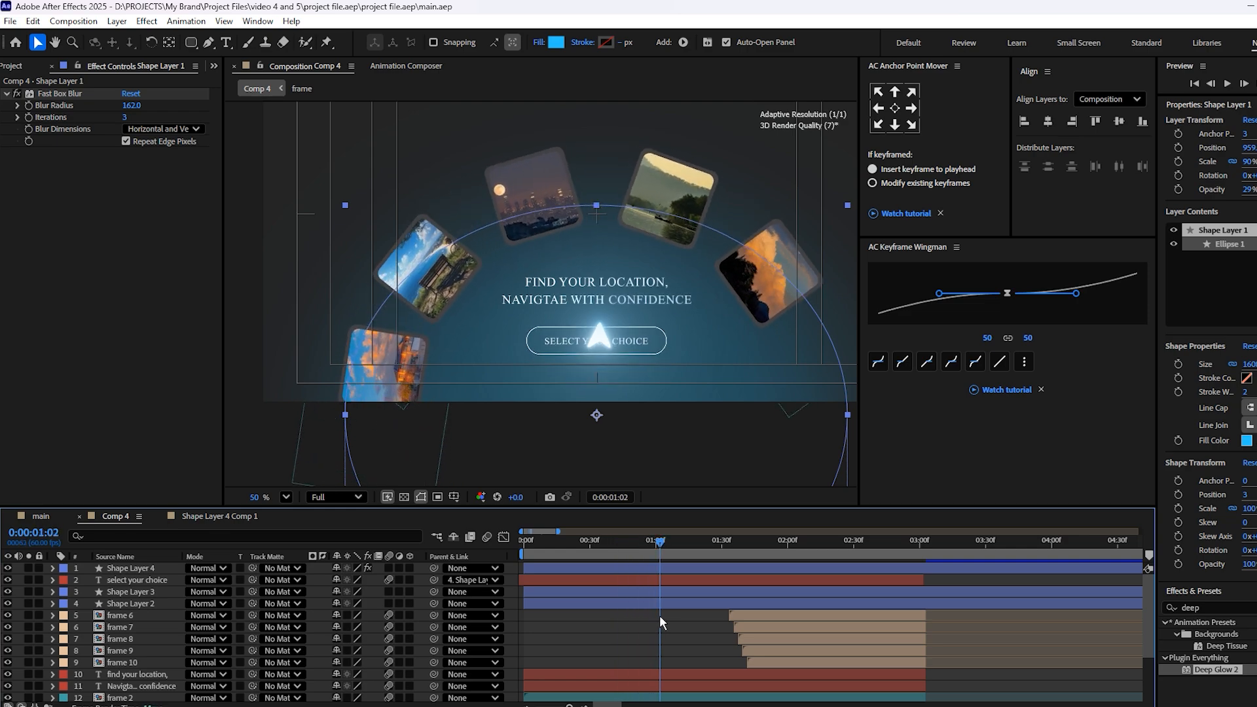
click(665, 568)
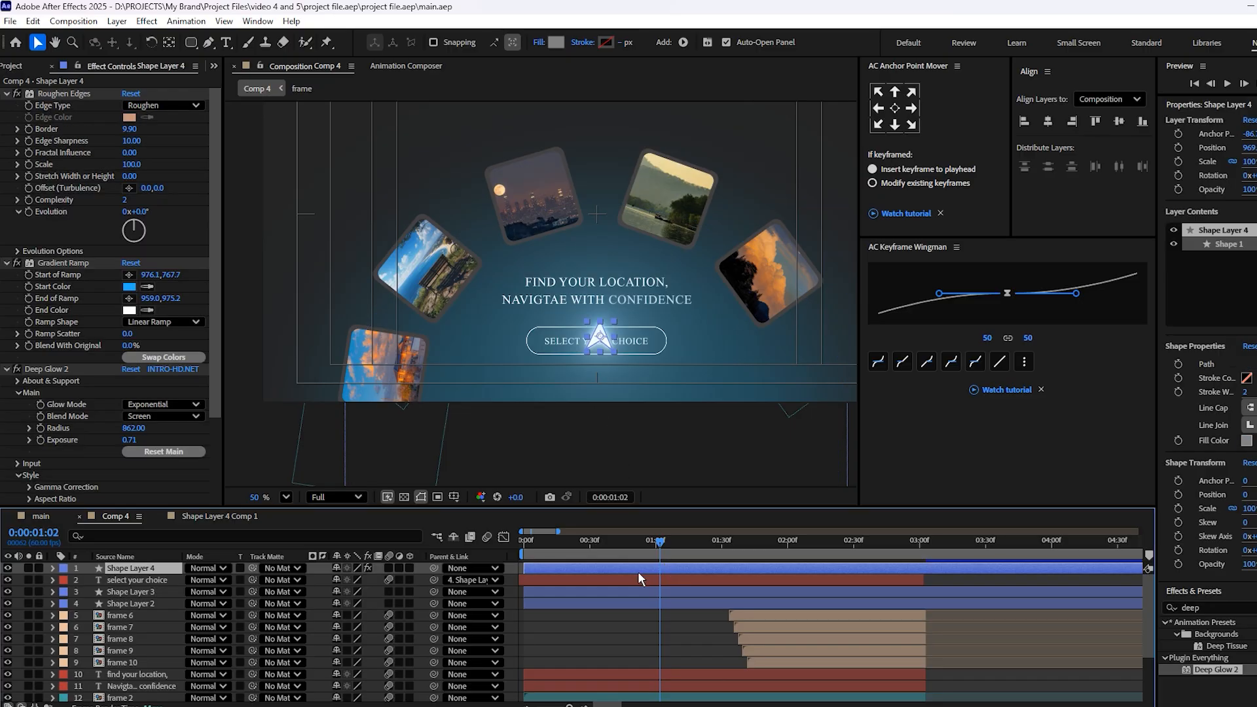
key(alt+bracketleft)
key(equal)
key(equal)
key(equal)
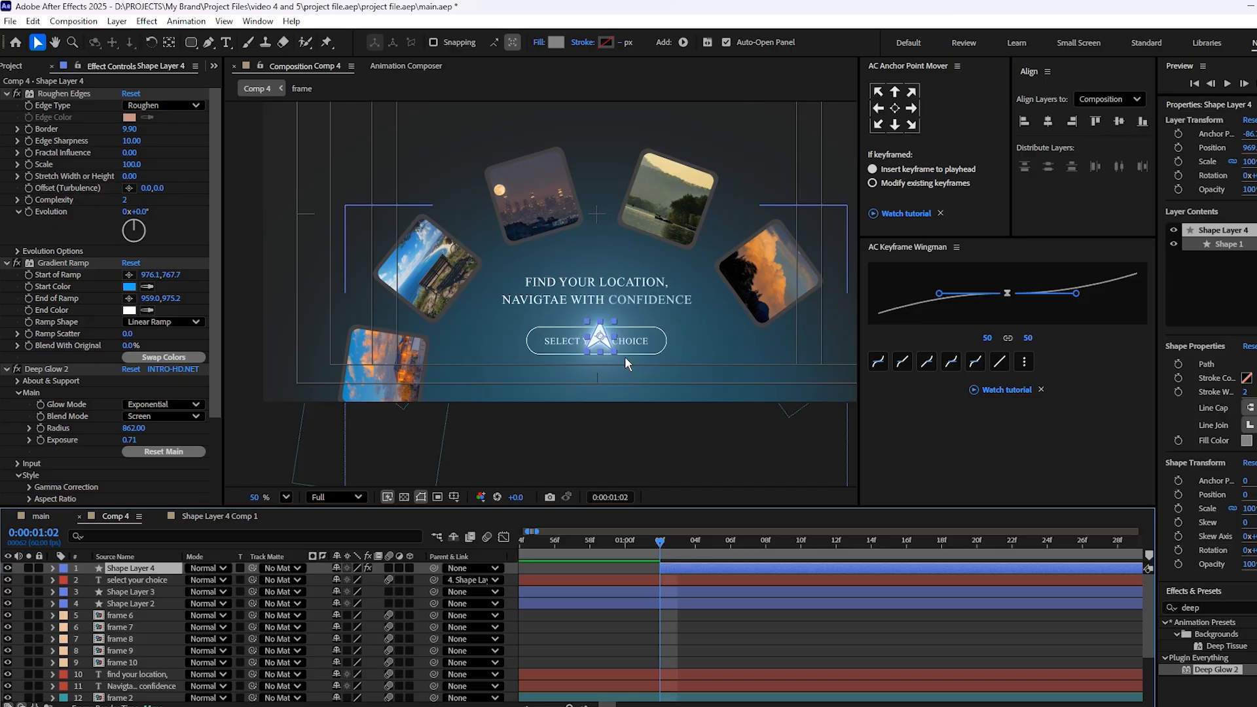
Move the arrow down to the button's lower edge at about 964, 942 and extend its layer start a few frames earlier.
key(p)
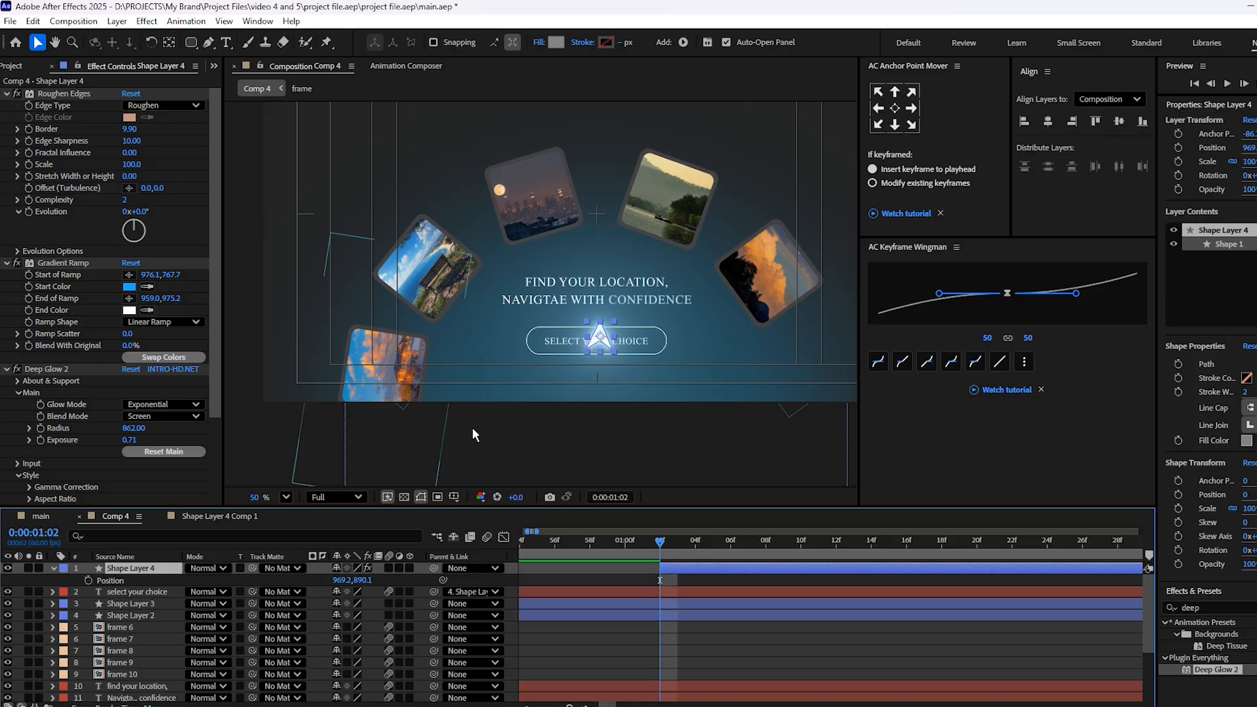
scroll(624, 358, up, 2)
drag(577, 324, 573, 359)
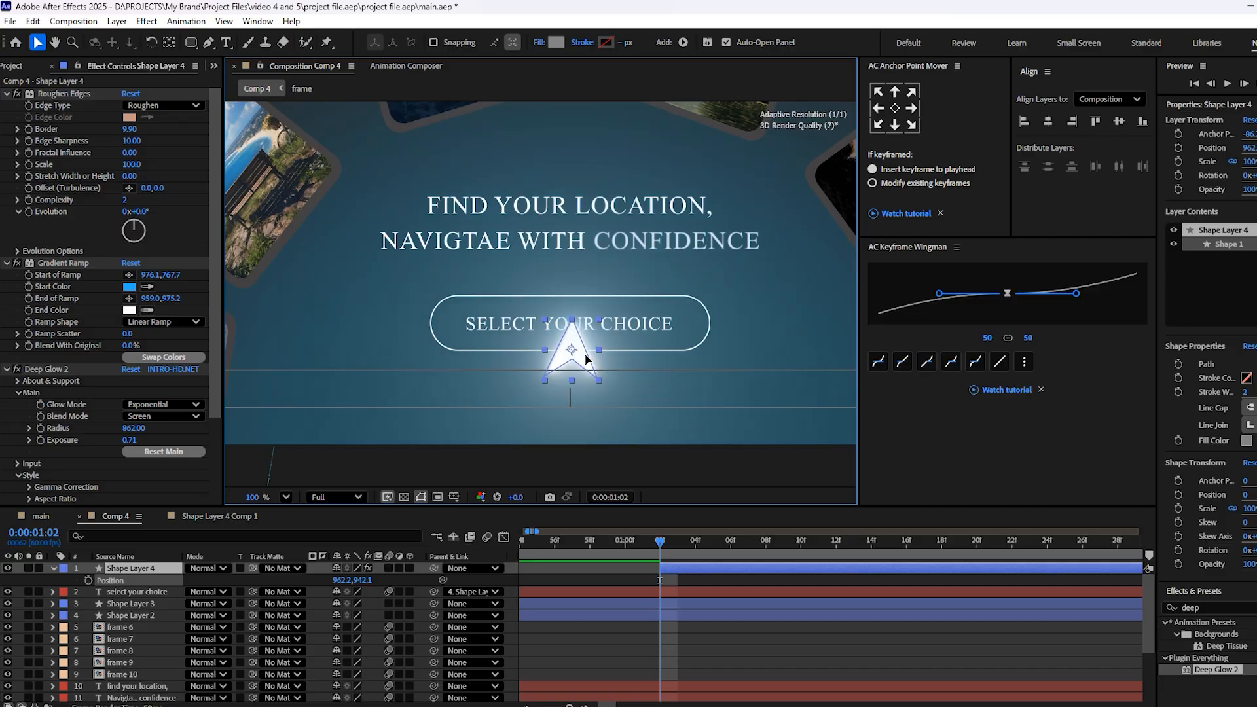
drag(669, 551, 689, 553)
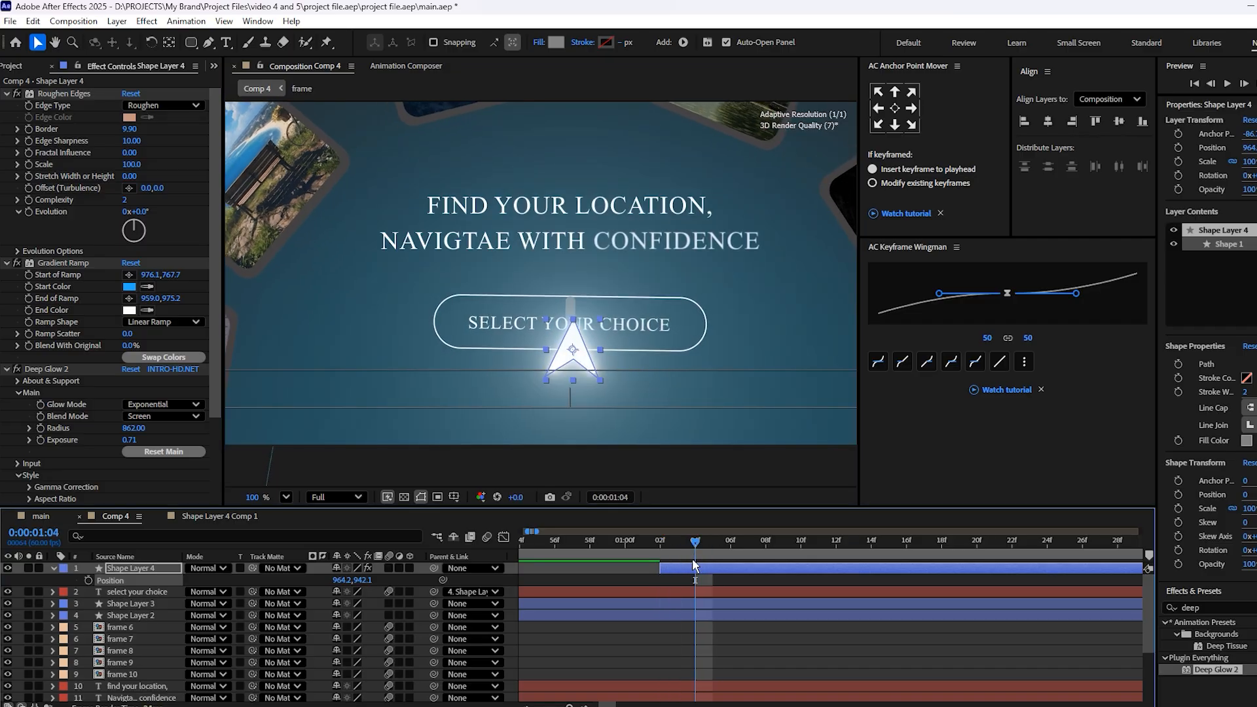
drag(657, 567, 572, 568)
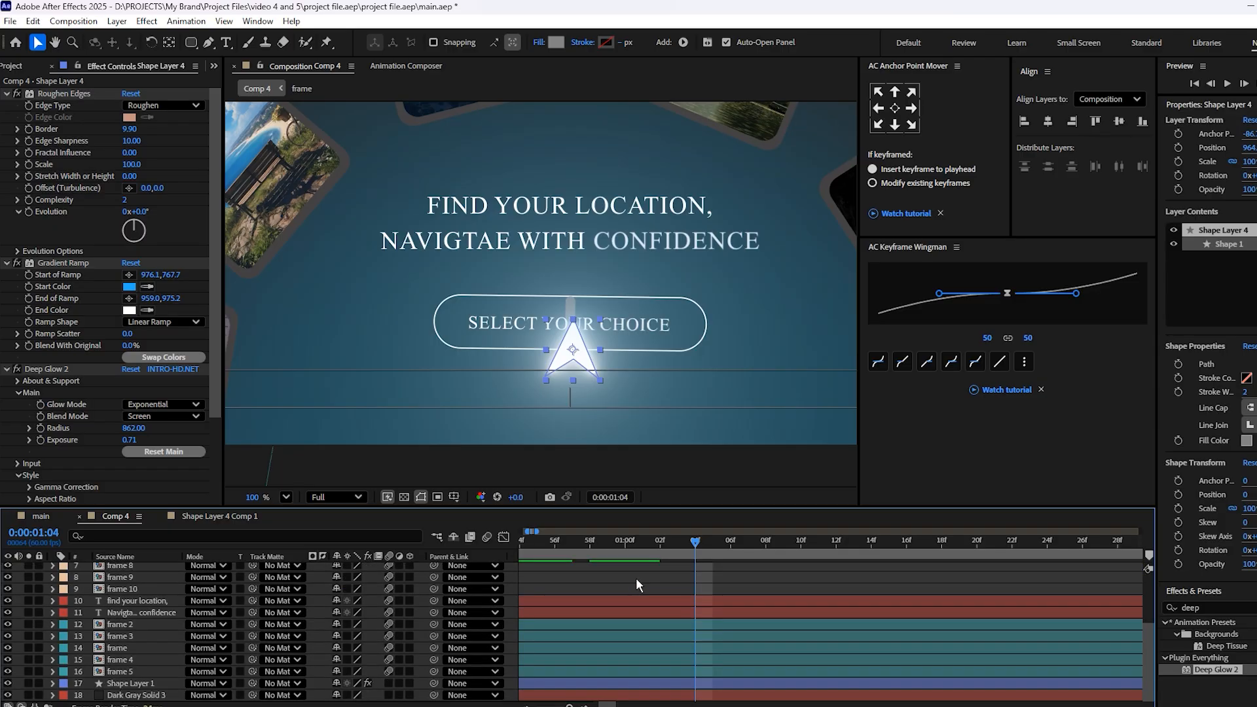
key(minus)
key(minus)
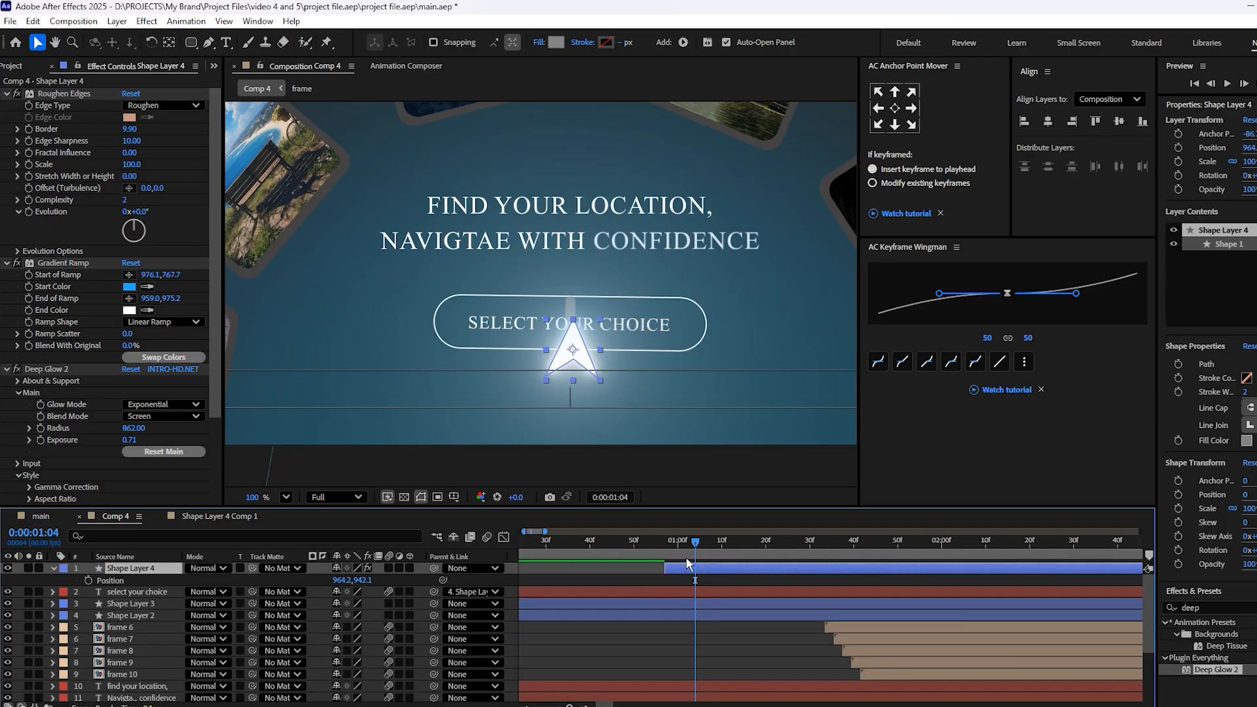
Reveal the keyframes of the "select your choice" text layer and the two button shape layers, Shape Layer 3 and Shape Layer 2.
click(710, 615)
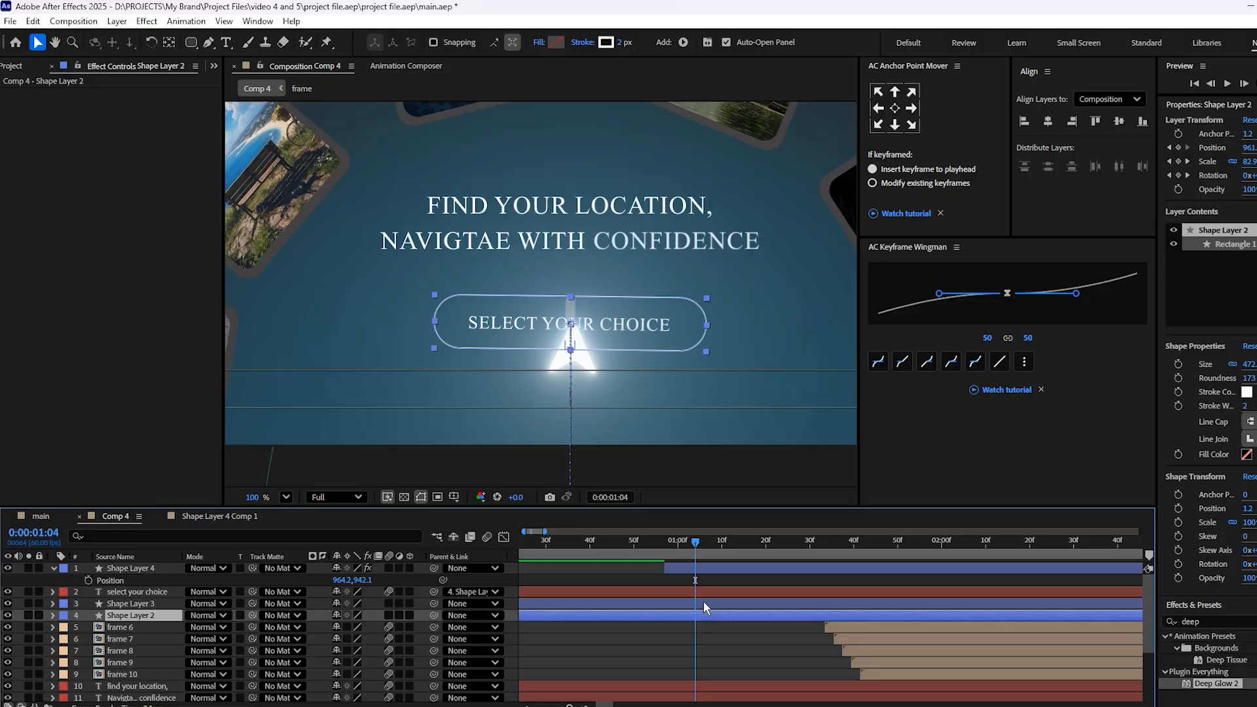
shift+click(705, 592)
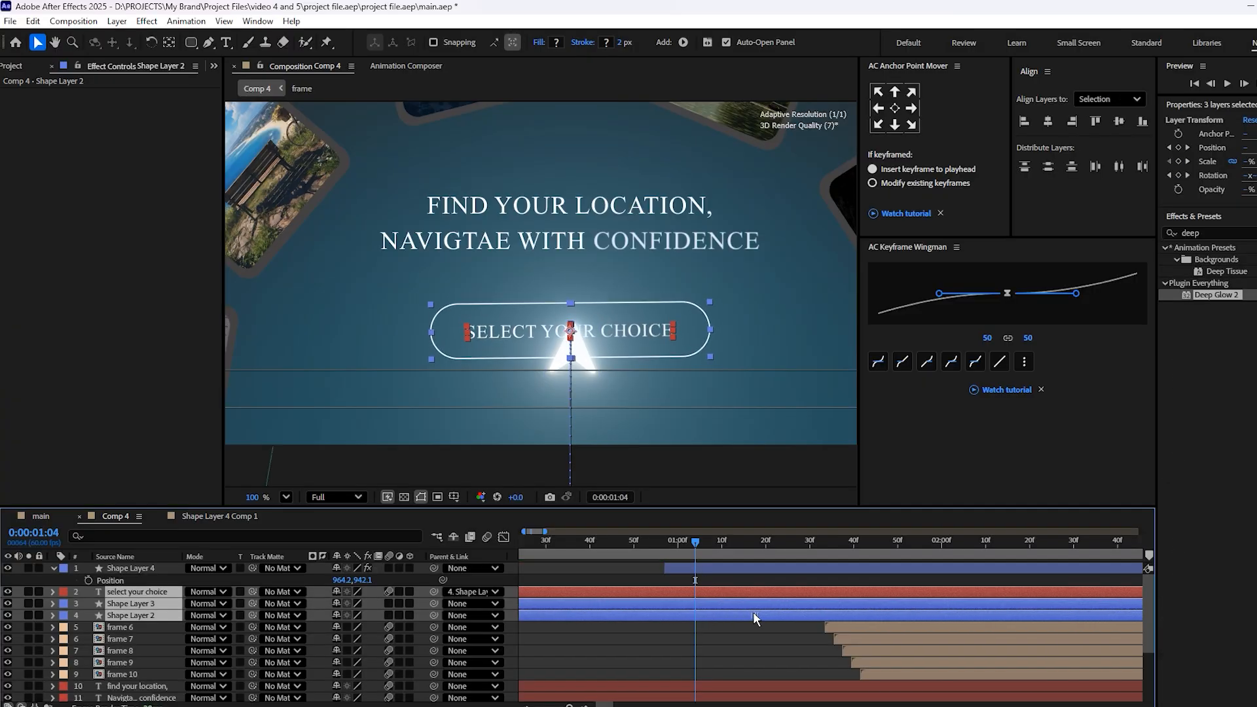
key(u)
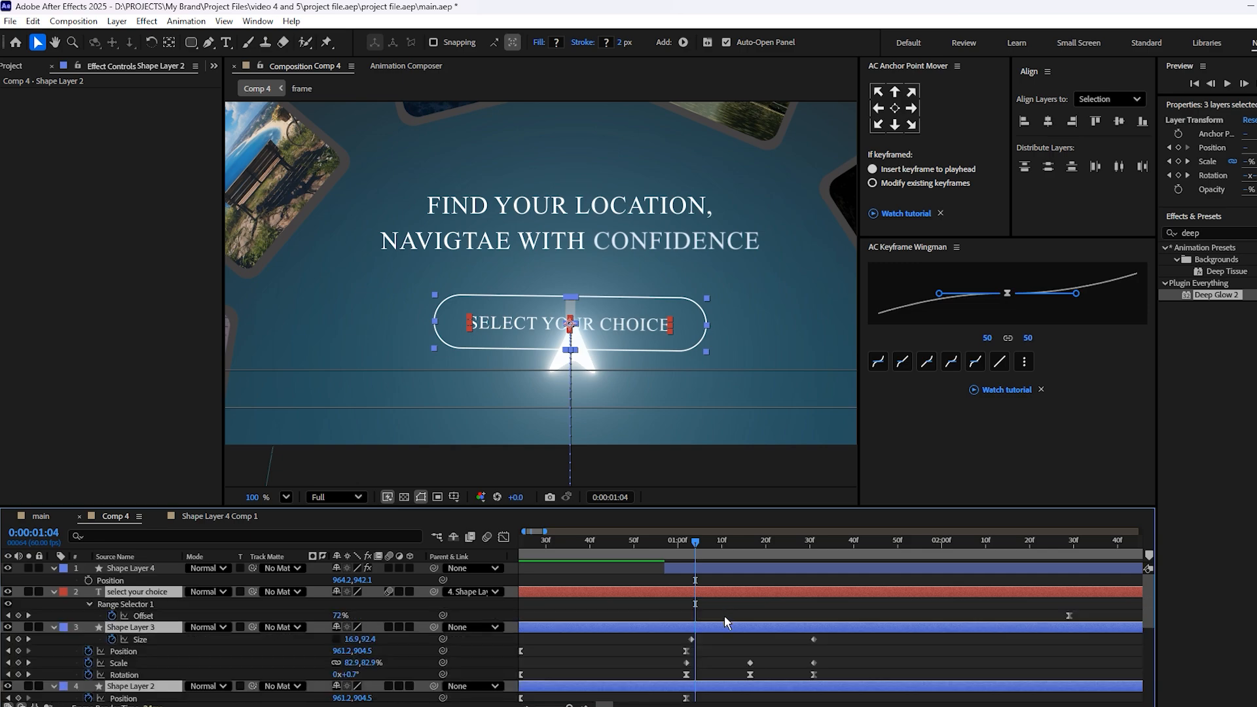
Try to shift the button shape layers' keyframes from 0:00:01:02 onward about seven frames later.
key(grave)
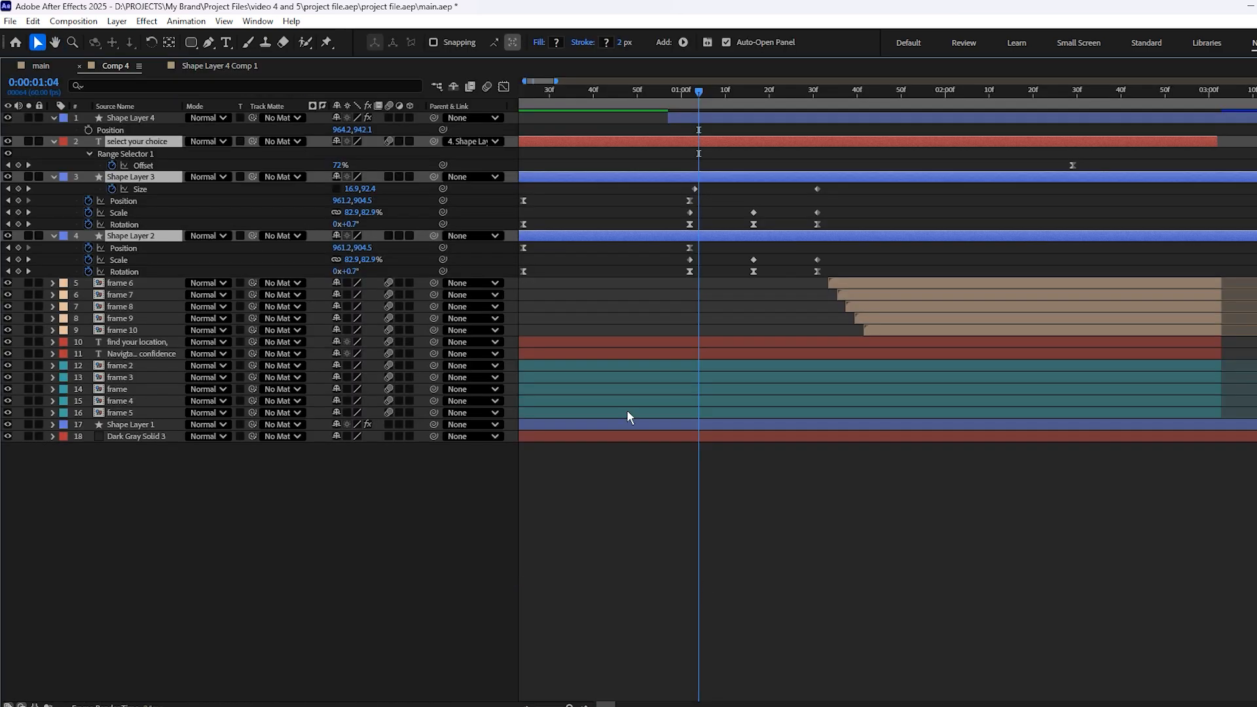
drag(674, 186, 843, 274)
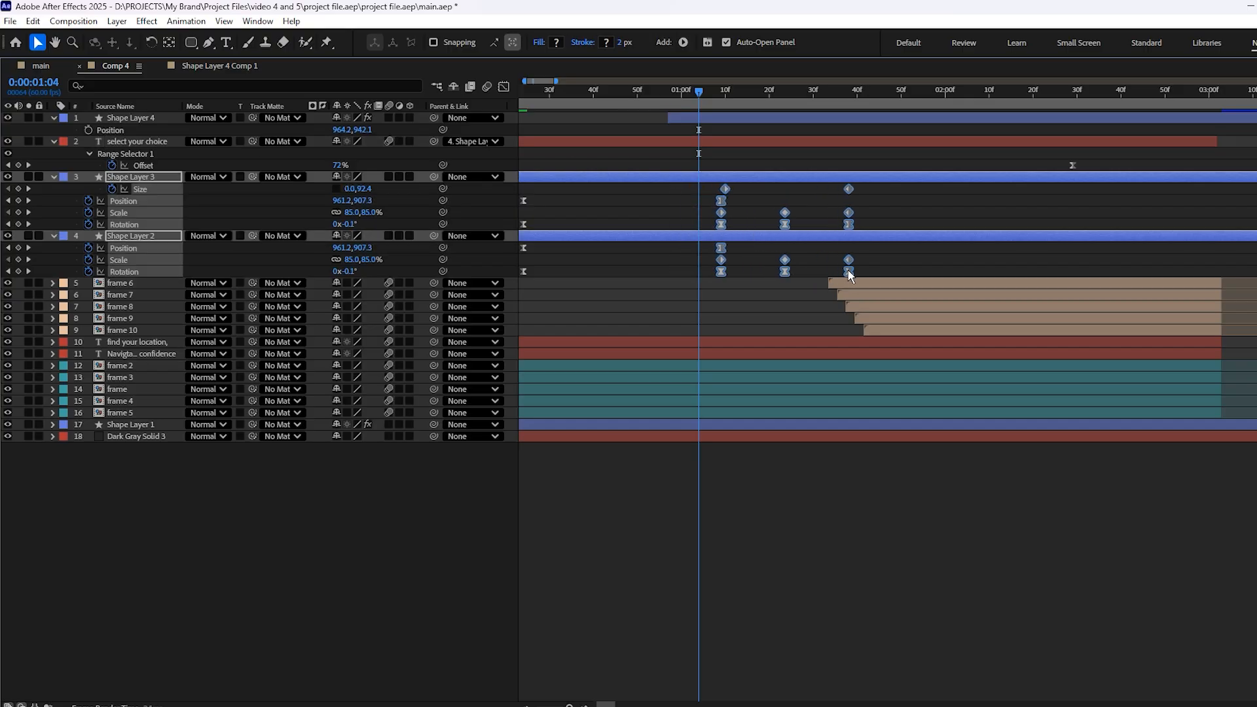
key(grave)
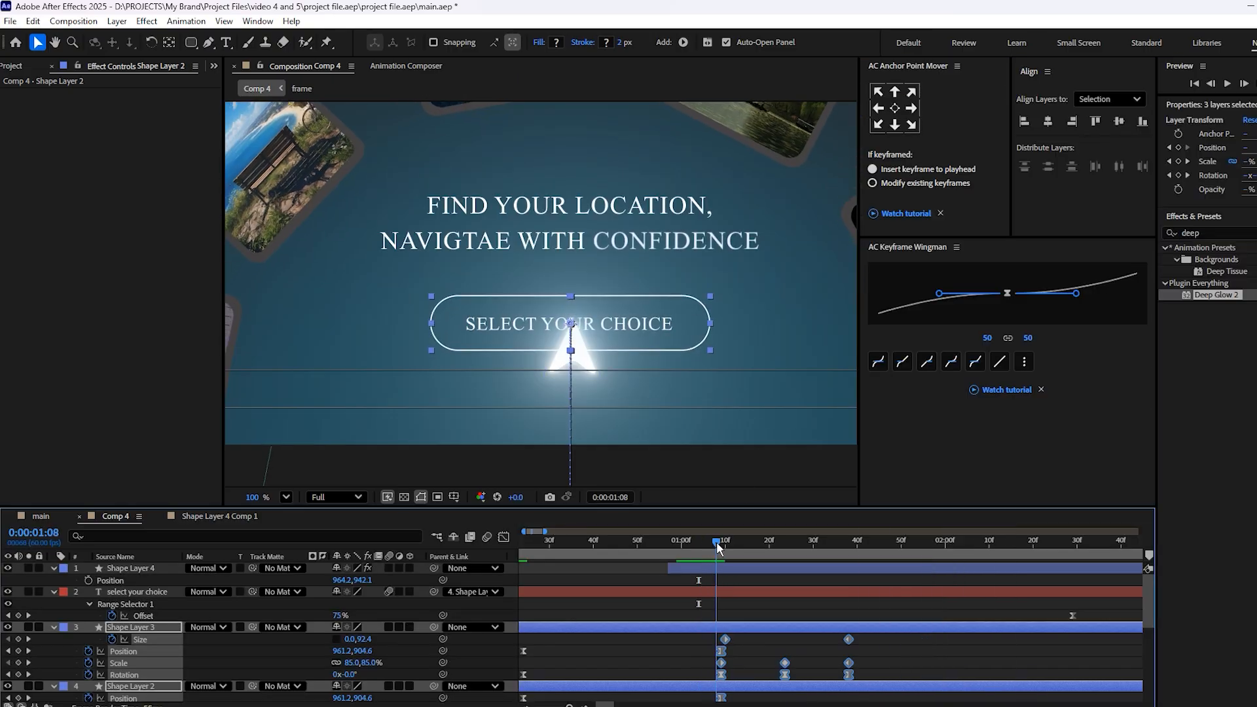
drag(699, 549, 714, 548)
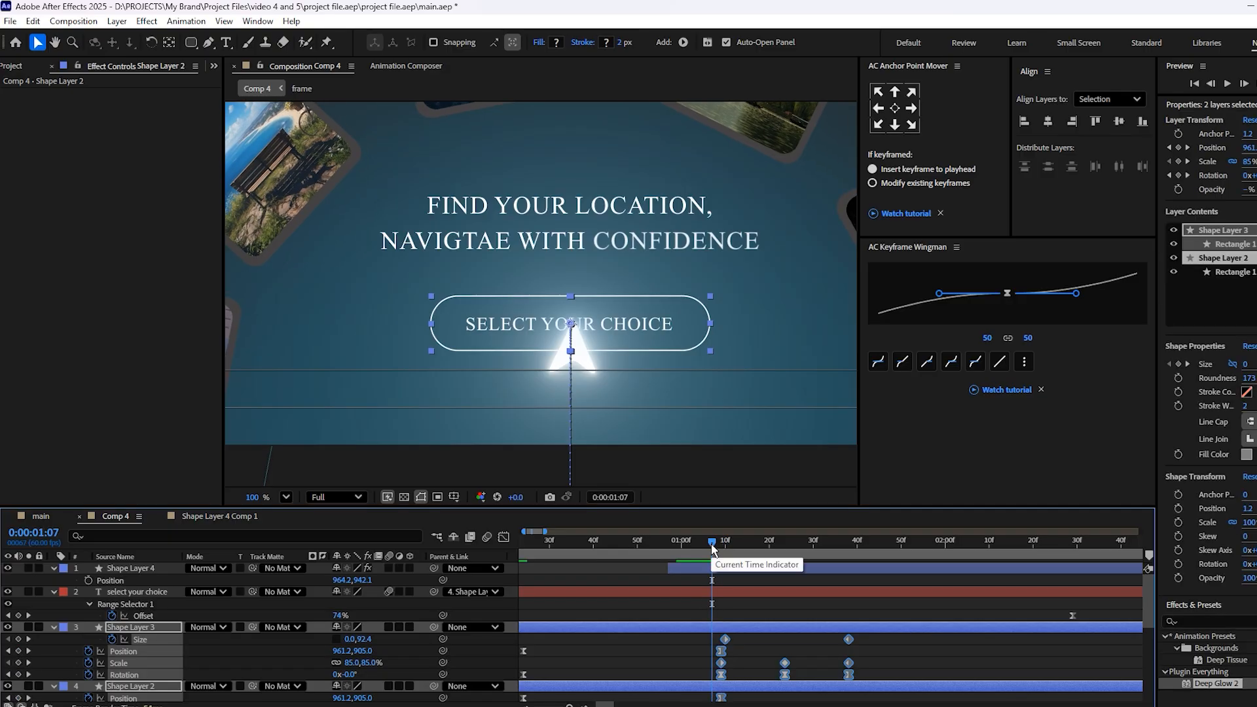
key(ctrl+z)
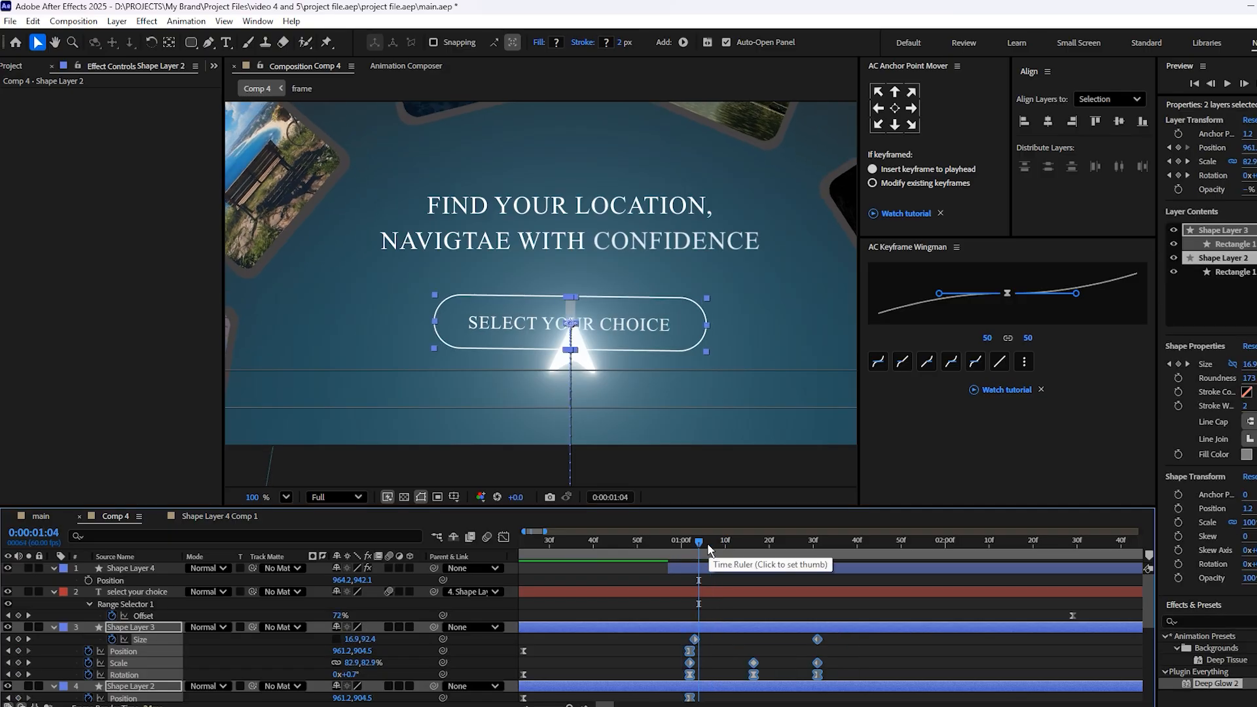
Place the playhead at 0:00:01:02 and extend the arrow layer's start back to about 0:00:00:34.
key(grave)
click(689, 80)
key(grave)
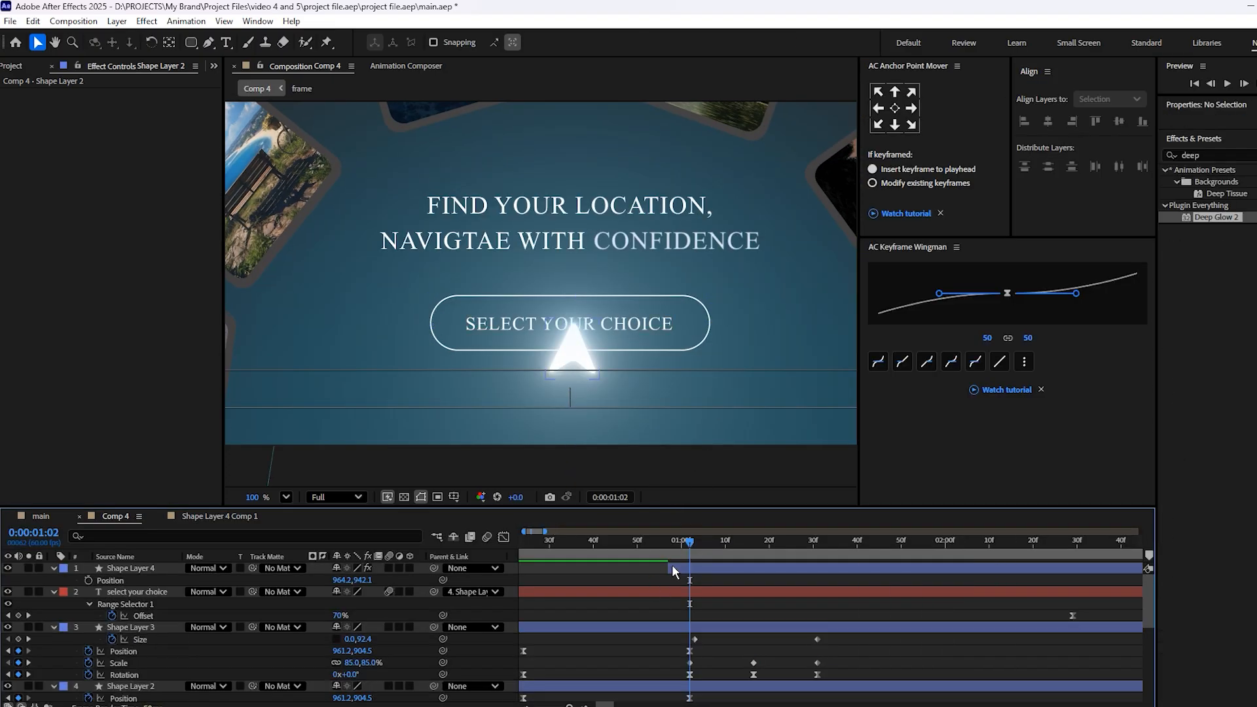
drag(672, 567, 690, 544)
click(563, 548)
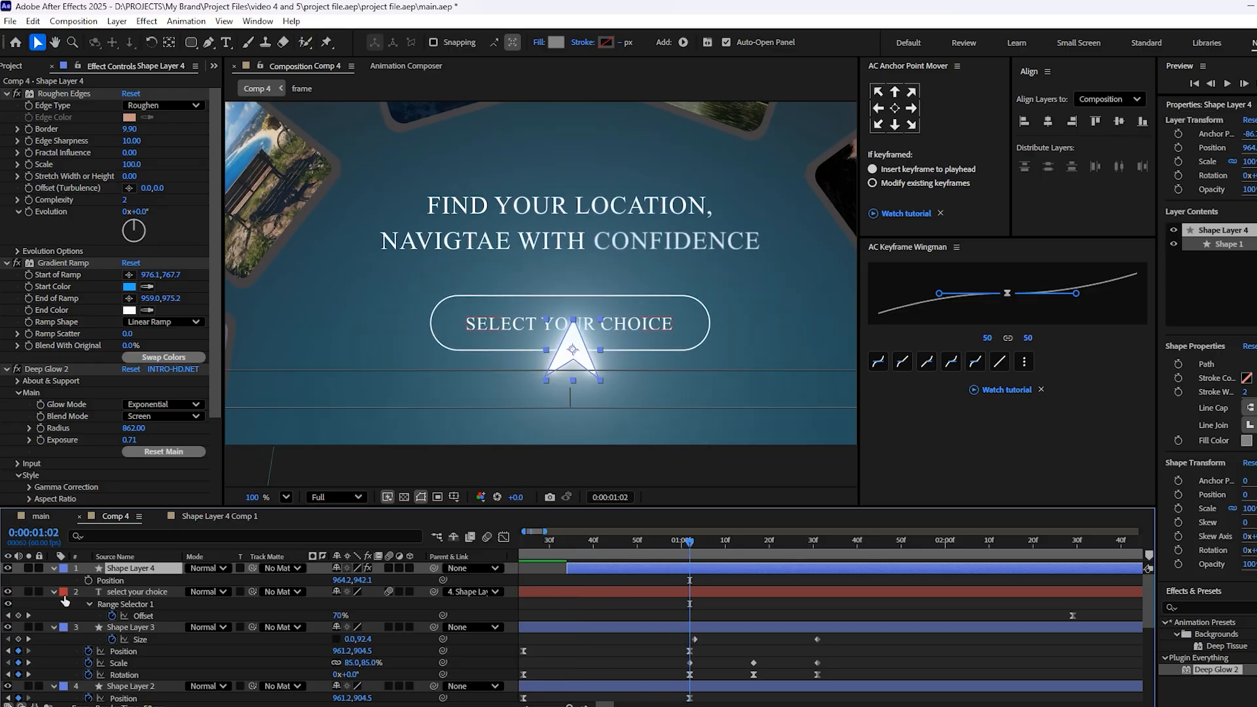
Keyframe the arrow's Position at 0:00:01:02, and place it below the frame at about 850, 1264 at the layer's start.
click(88, 581)
key(i)
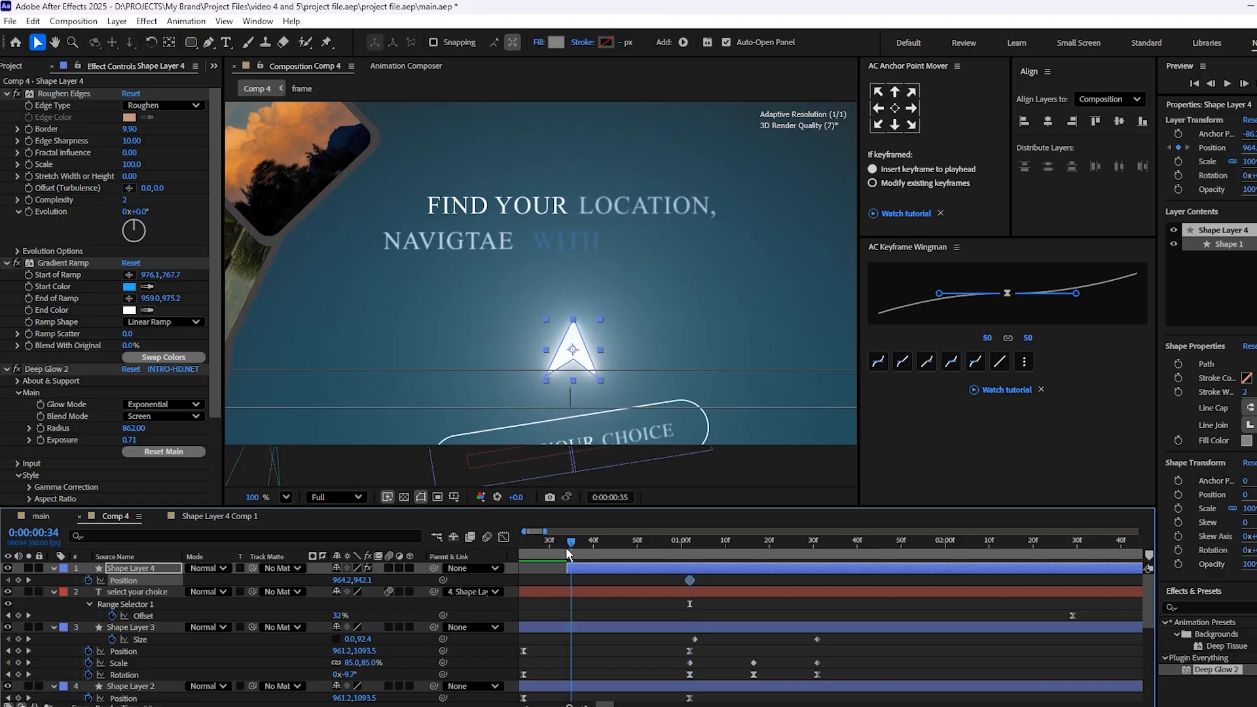
drag(573, 357, 517, 343)
scroll(575, 458, down, 2)
scroll(596, 318, up, 2)
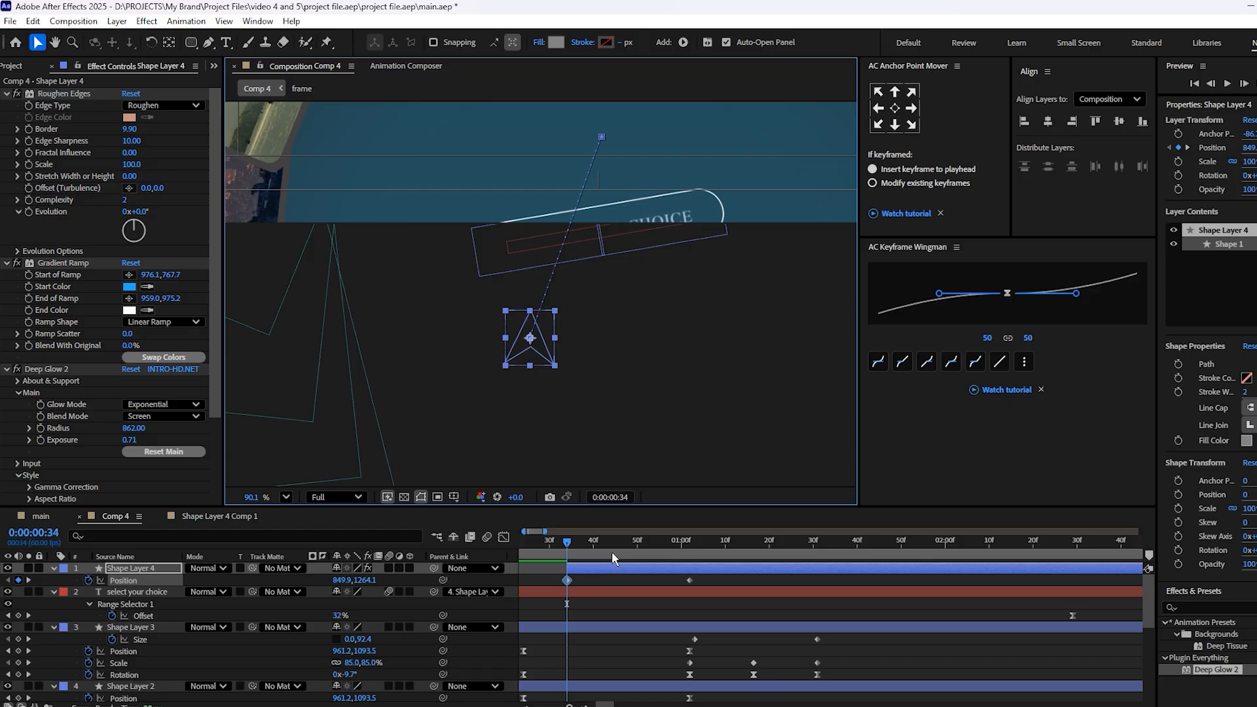
drag(597, 552, 700, 549)
scroll(609, 309, down, 1)
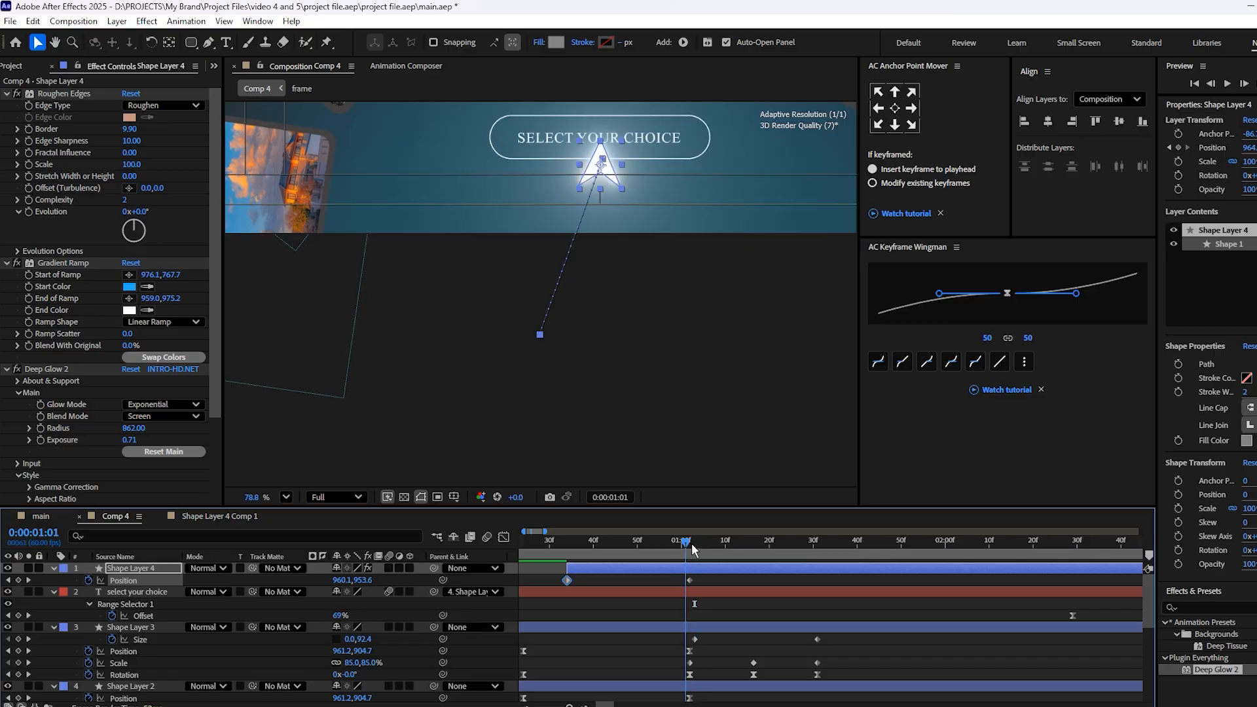
Keyframe the arrow's Scale at 0:00:01:02 and shrink it to 69% at 0:00:01:17.
drag(700, 549, 690, 549)
key(s)
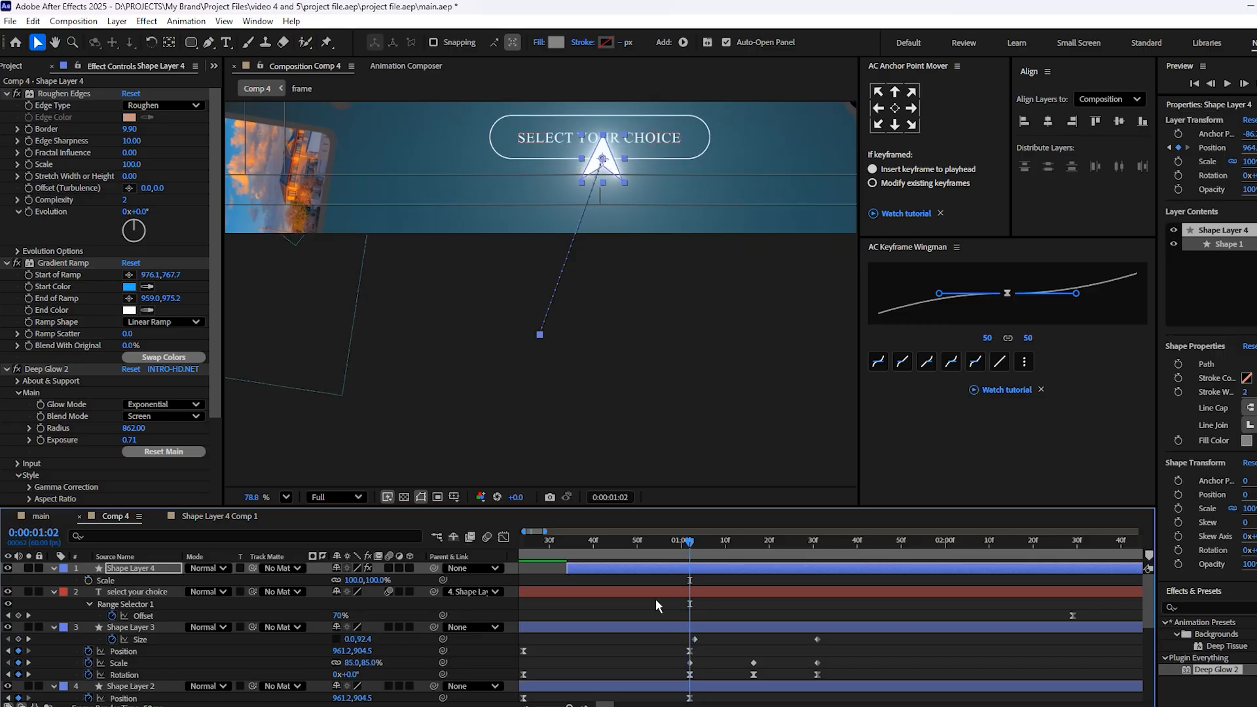
click(88, 580)
drag(693, 549, 757, 569)
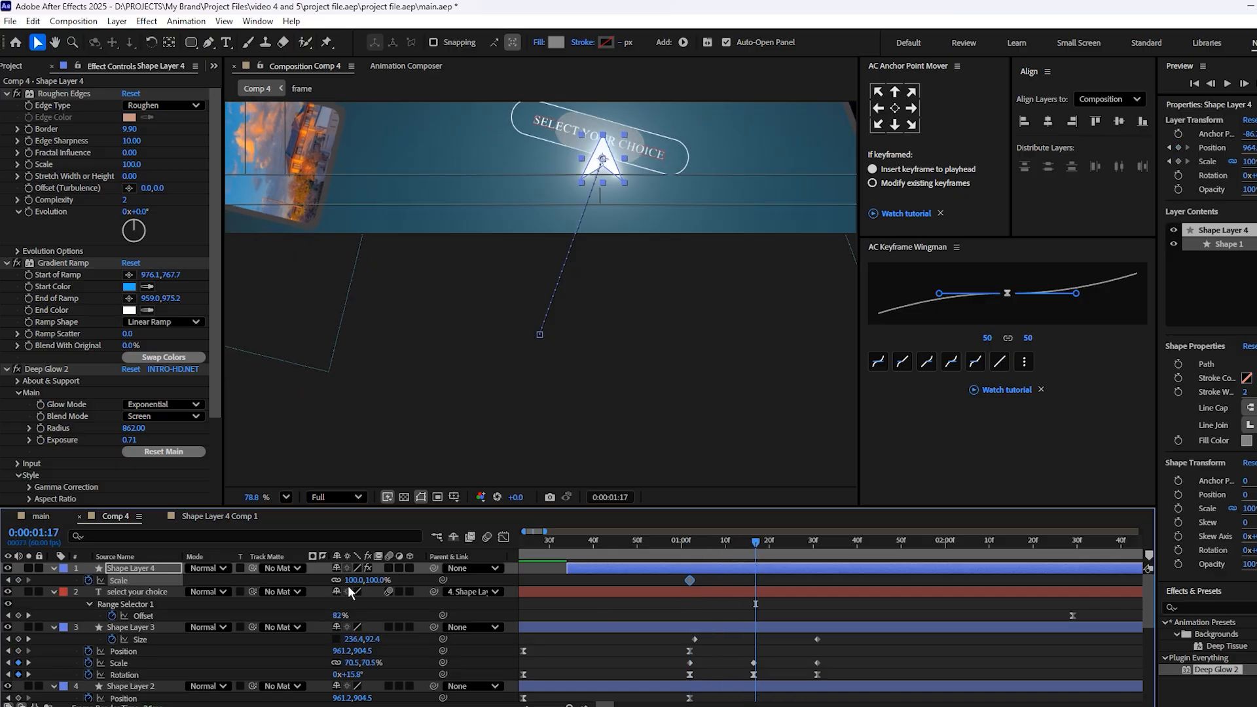
drag(353, 580, 335, 580)
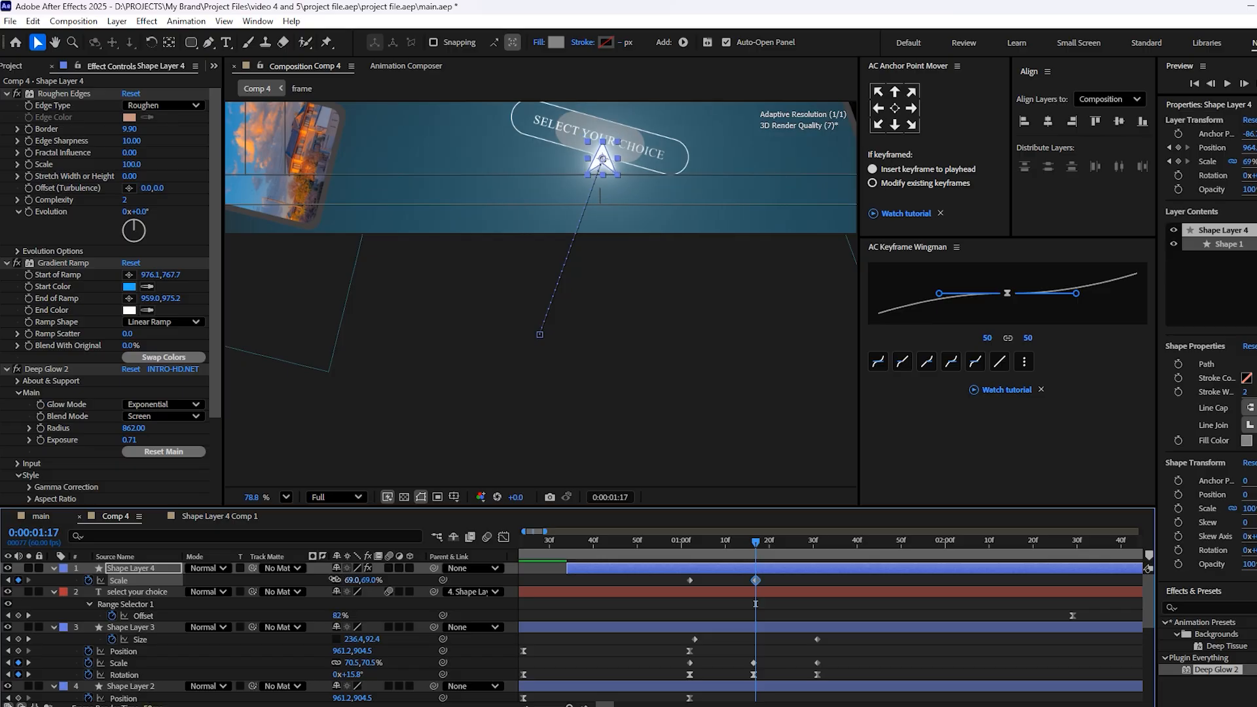
Copy the arrow's first Scale keyframe to 0:00:01:31, in line with the button's last Scale keyframe.
click(690, 580)
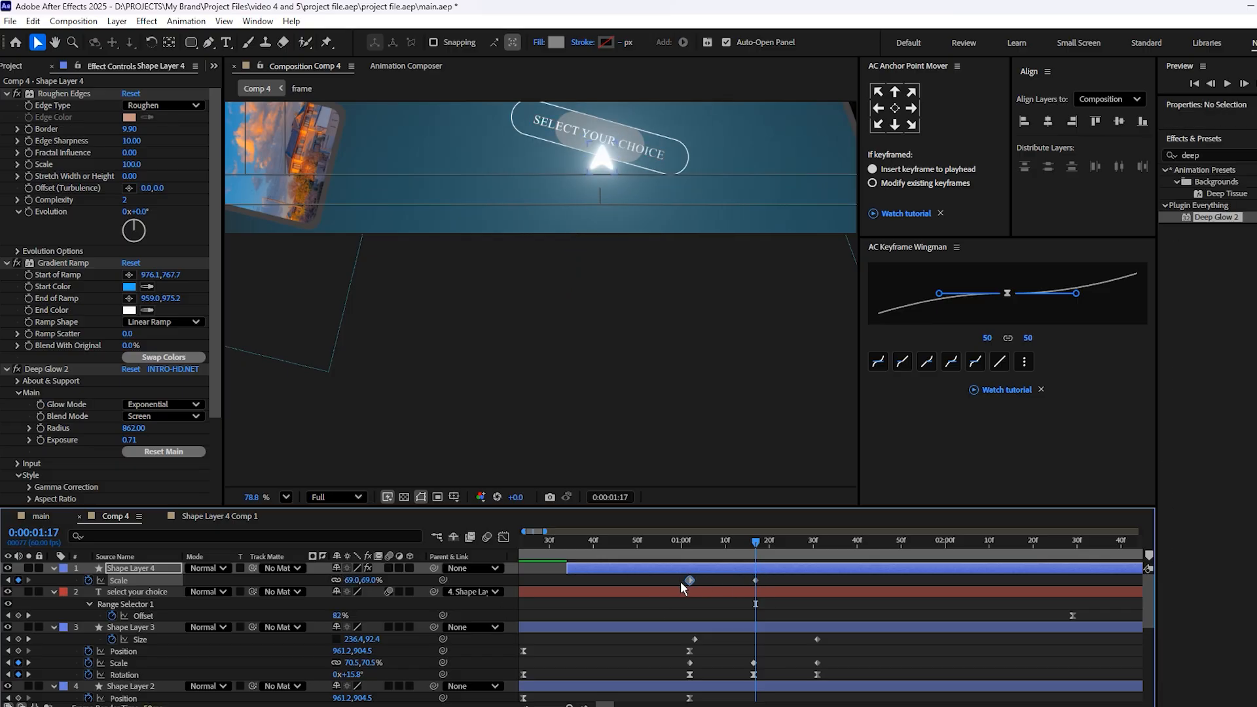
mouse_move(819, 538)
mouse_down()
mouse_move(807, 547)
mouse_move(817, 553)
mouse_up()
key(ctrl+v)
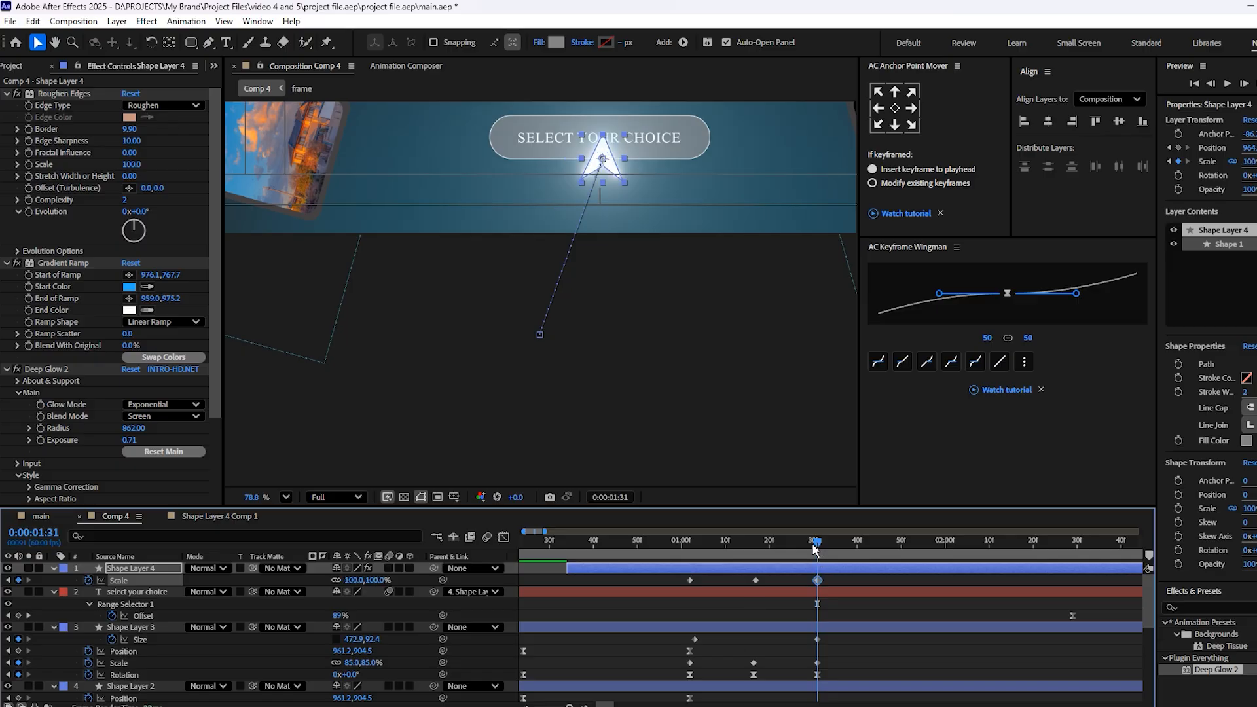
Preview the arrow's click animation on the button from about 0:00:01:02.
click(695, 541)
drag(695, 564, 773, 562)
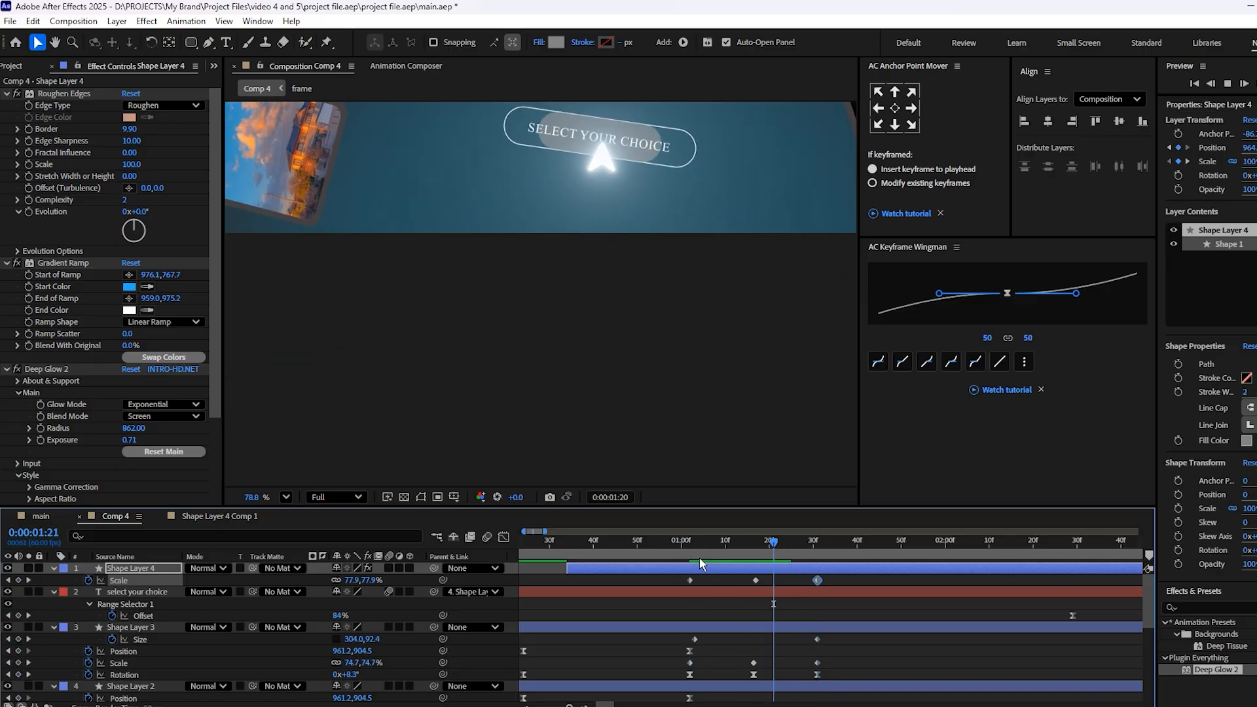
key(space)
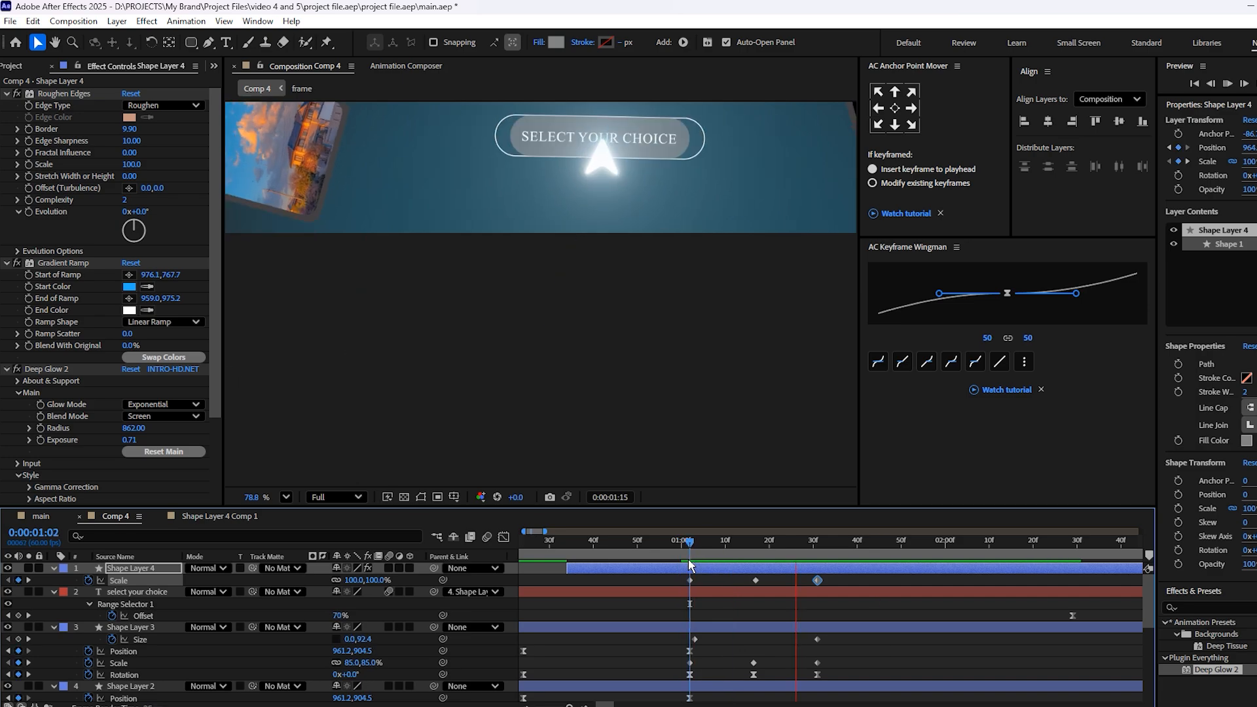
key(space)
click(842, 584)
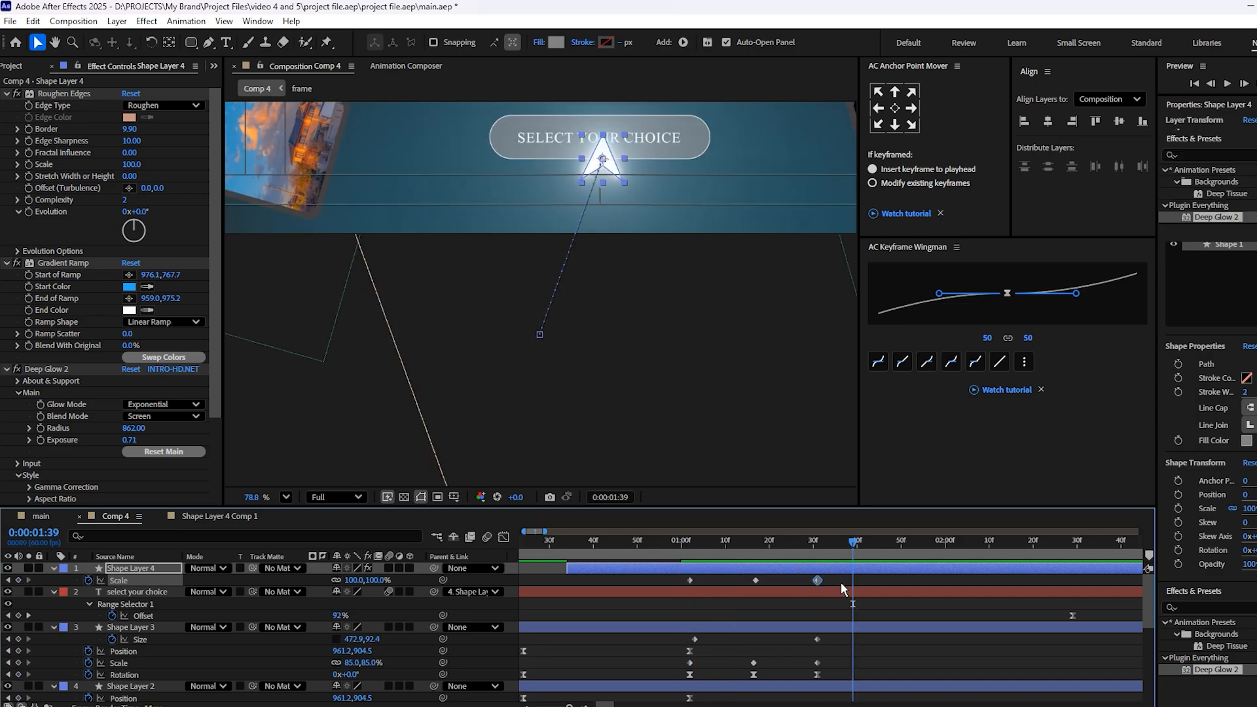
Copy the arrow's Position keyframe from 0:00:01:02 to 0:00:01:31 so it rests on the button.
drag(591, 558, 688, 553)
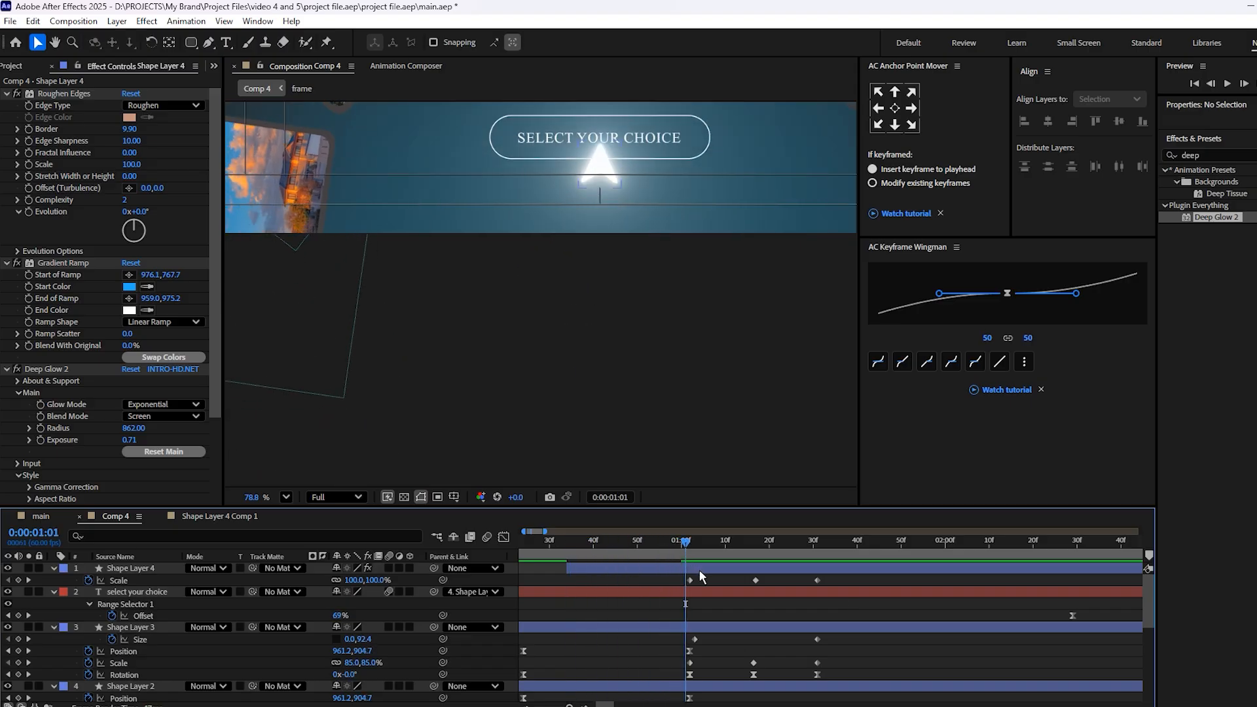
click(699, 570)
key(shift+p)
click(690, 581)
Place the arrow above the frame at about 1340, -121 at 0:00:01:56.
drag(725, 552, 928, 553)
scroll(654, 347, down, 5)
scroll(651, 402, up, 6)
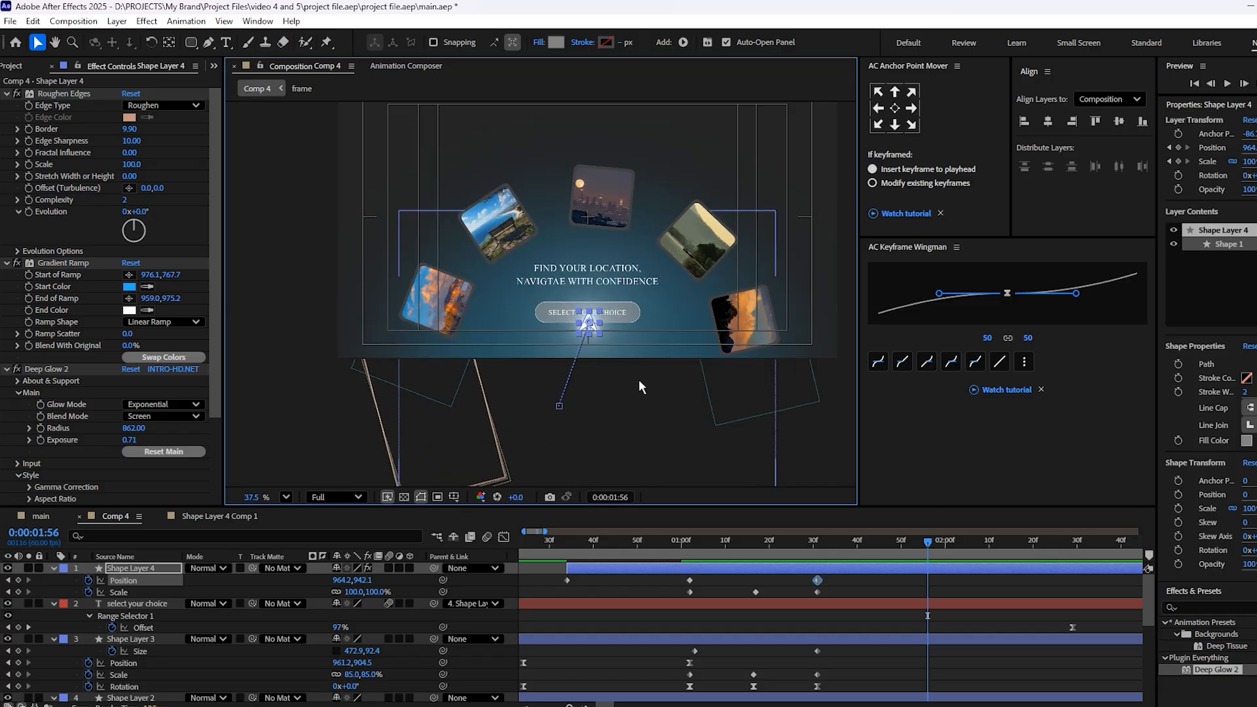
scroll(598, 406, down, 1)
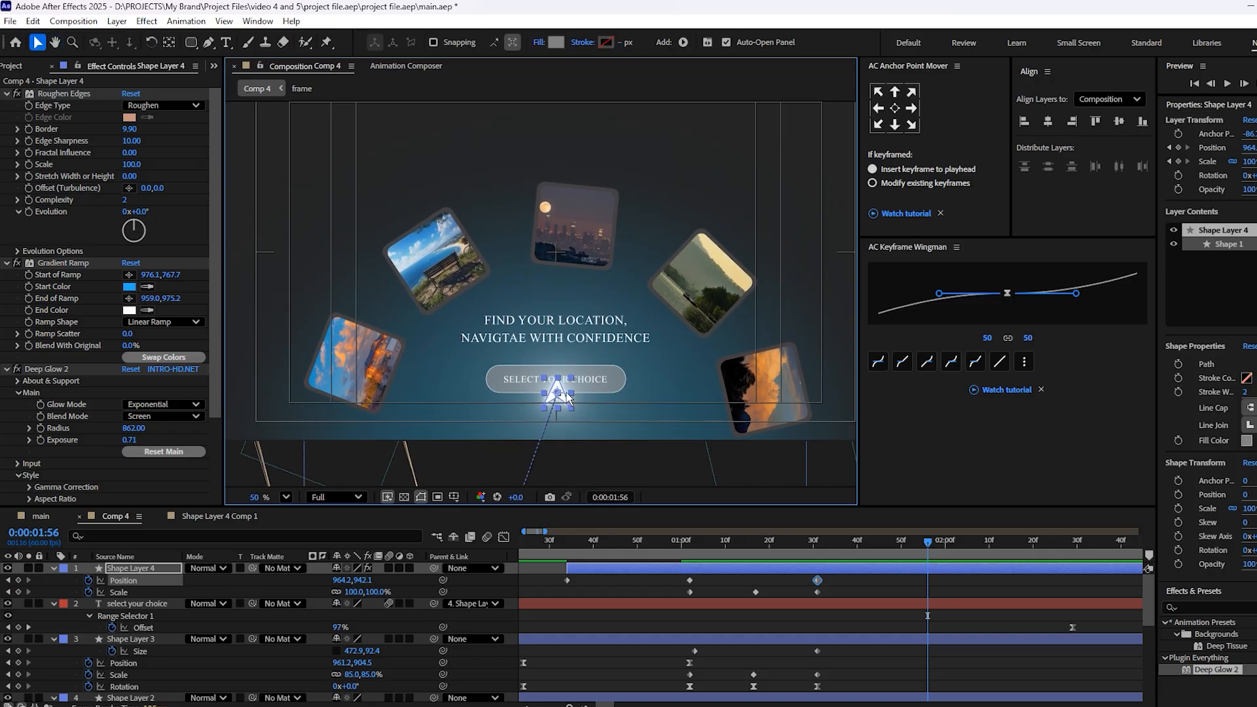
drag(561, 385, 636, 205)
scroll(678, 108, up, 2)
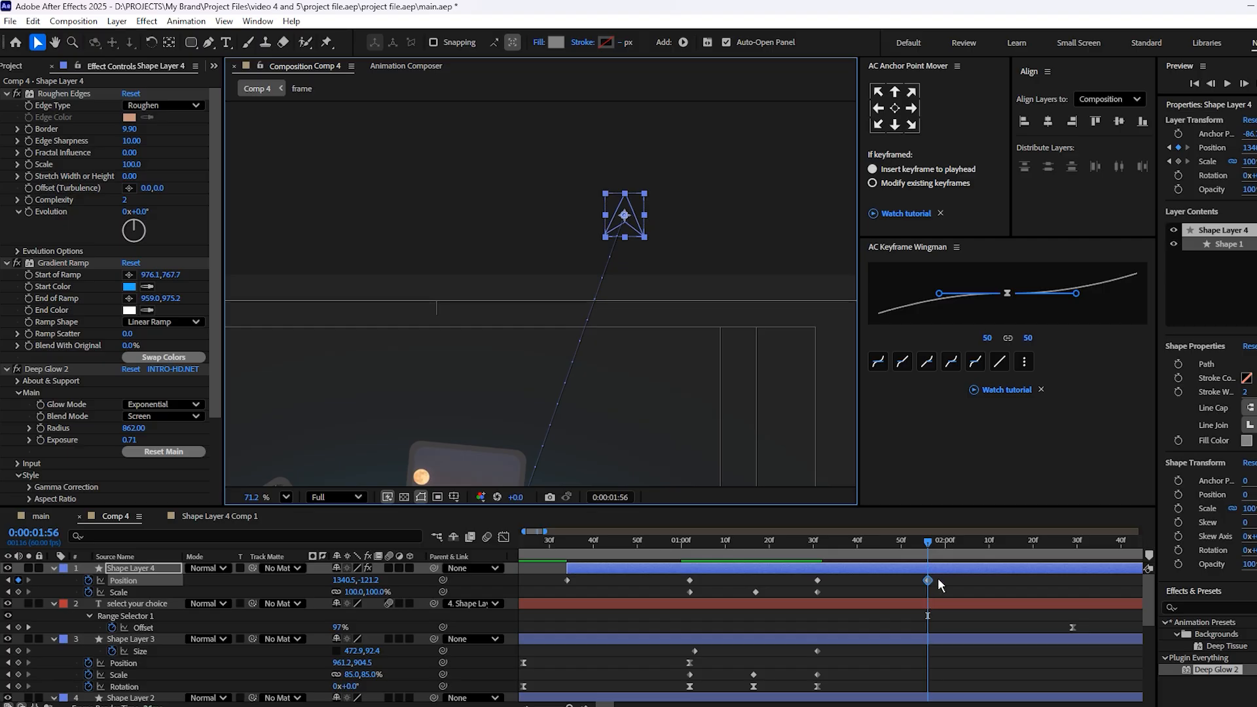
Delay the arrow's last Position keyframe to about 0:00:02:01 and preview its exit.
scroll(936, 586, down, 2)
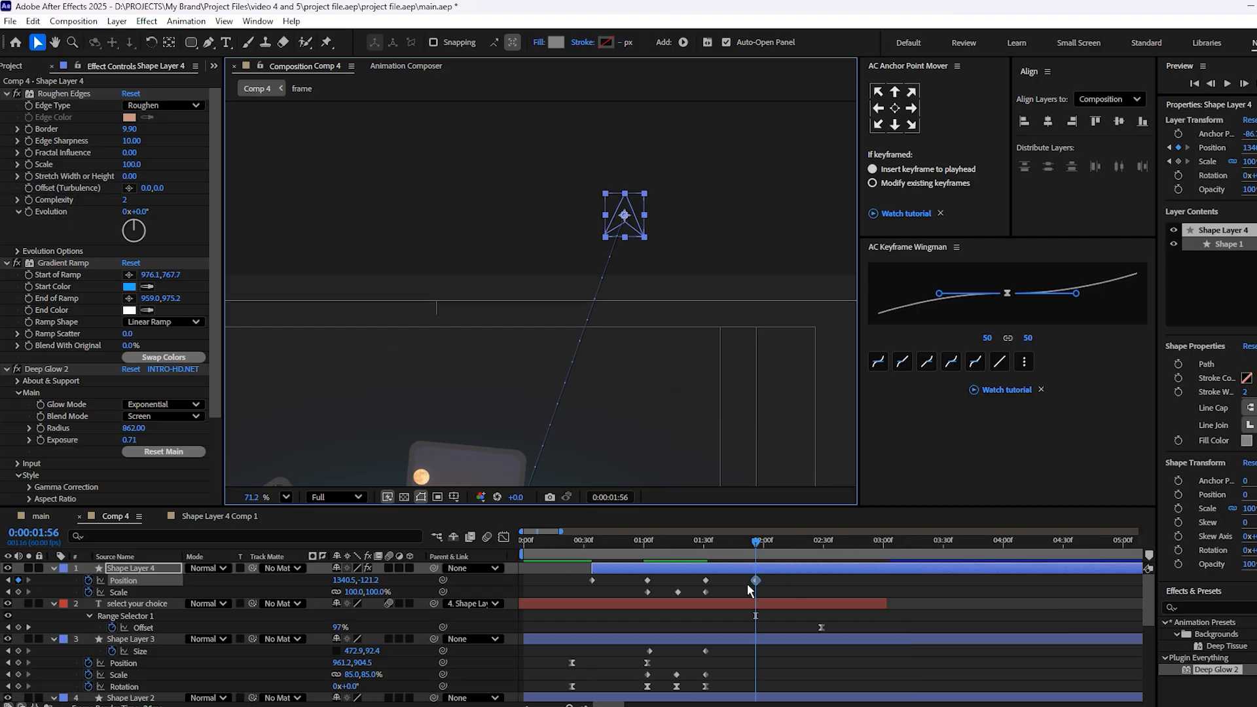
drag(756, 584, 765, 585)
drag(735, 545, 587, 574)
scroll(564, 402, down, 1)
key(space)
scroll(627, 281, down, 2)
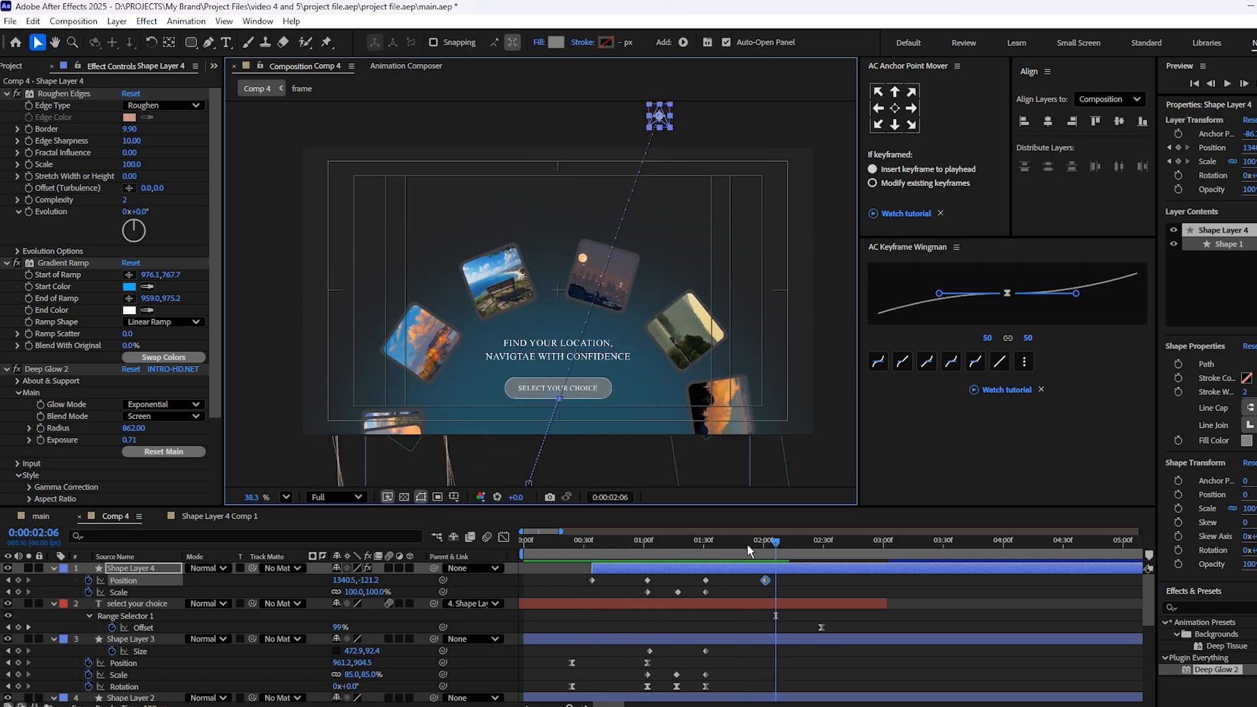
drag(748, 544, 669, 545)
key(space)
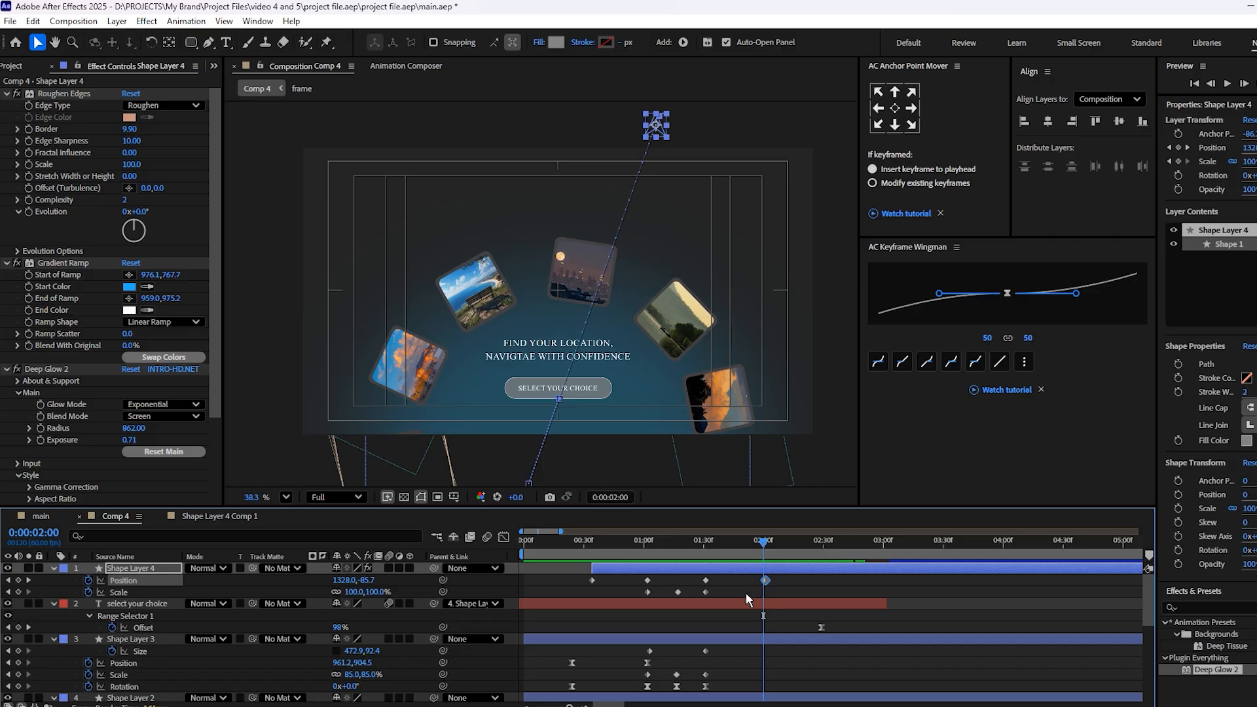
Add a point at the middle of the arrow's entry motion path and bend the path into a slight curve.
click(593, 552)
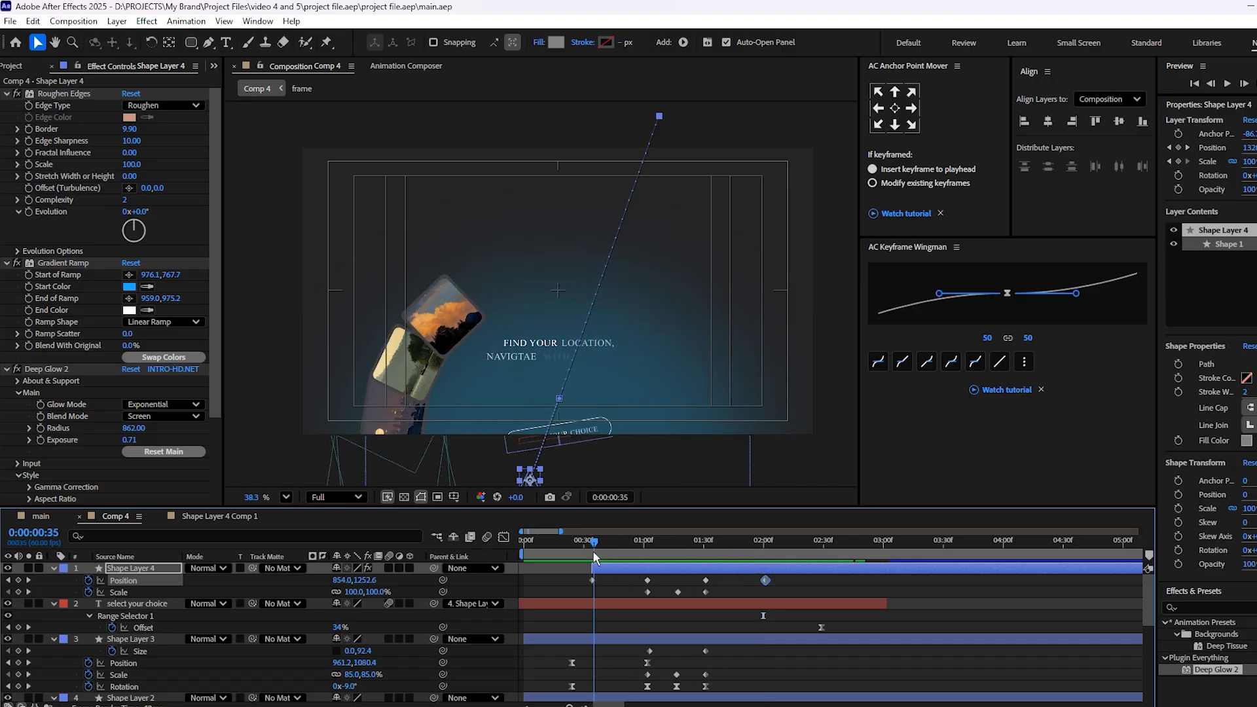
drag(589, 552, 588, 553)
scroll(543, 429, up, 5)
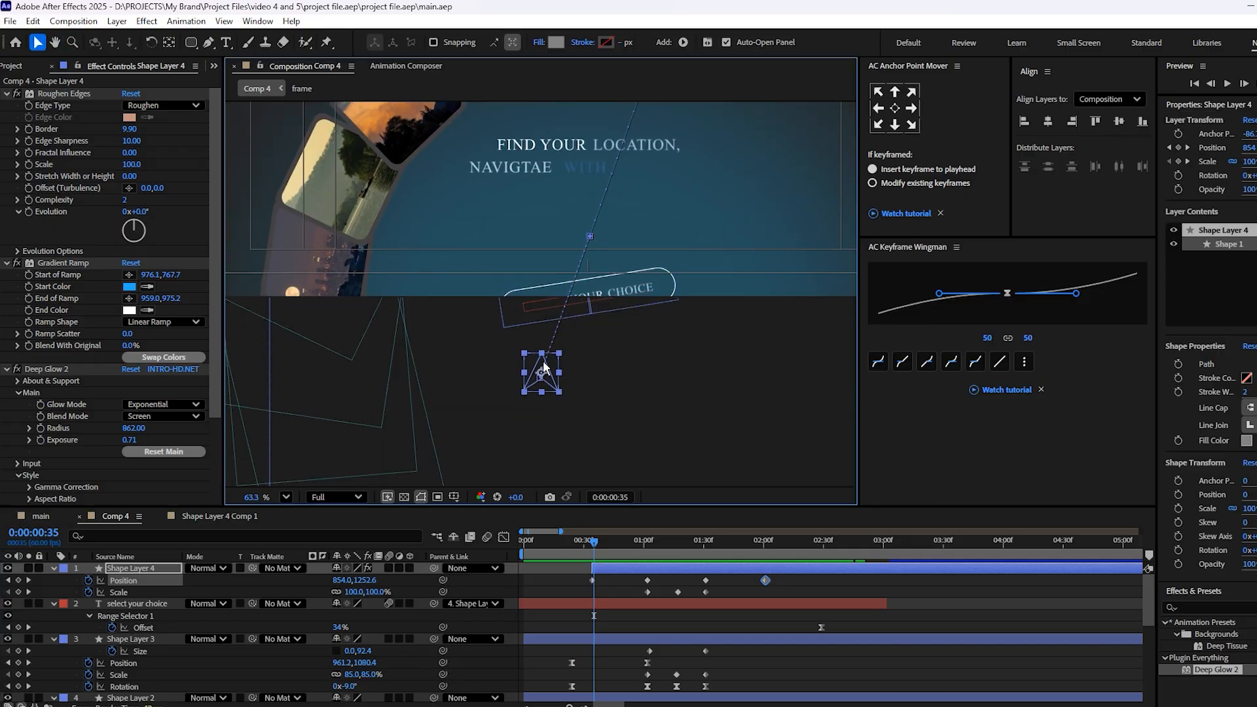
scroll(543, 367, up, 3)
key(Page_Up)
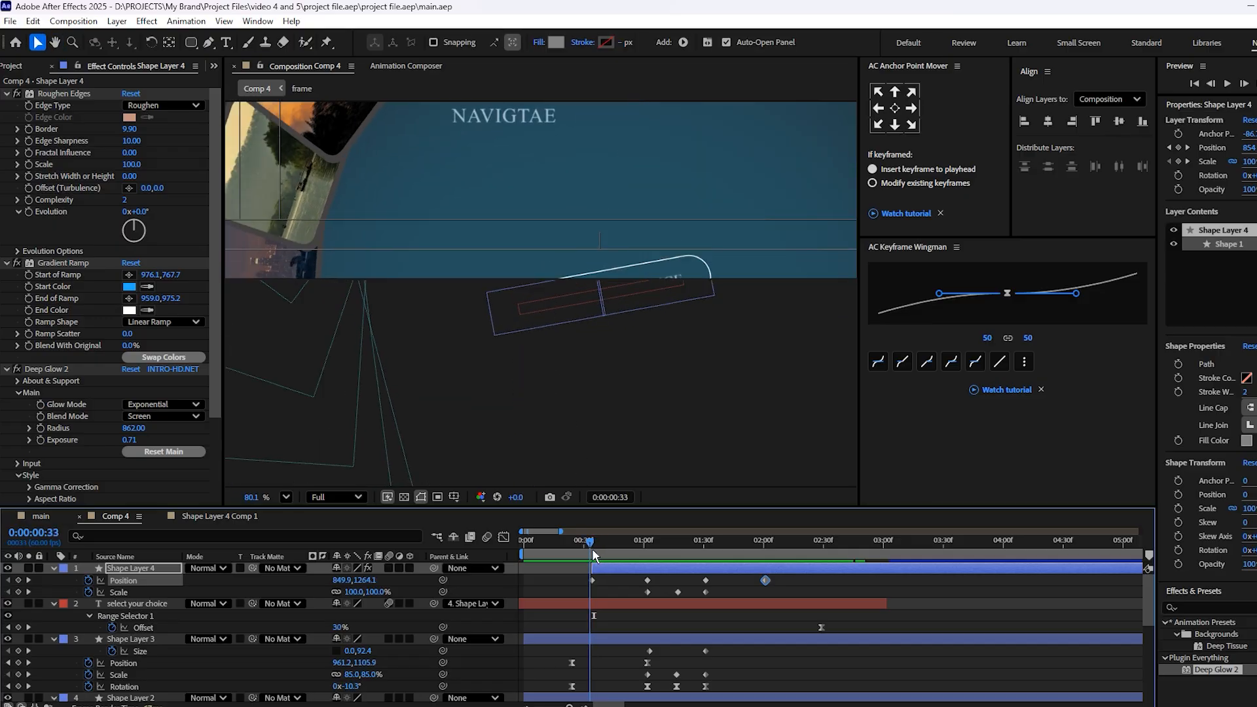
click(603, 568)
key(r)
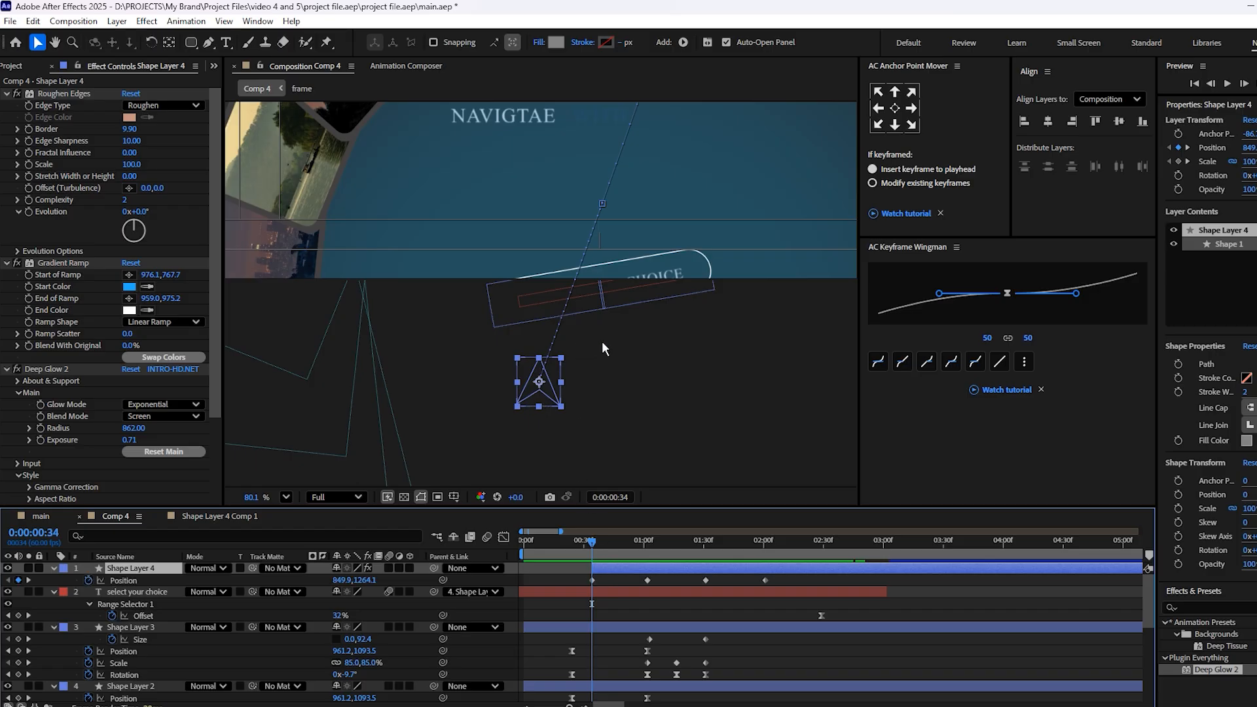
key(g)
drag(567, 282, 548, 298)
key(v)
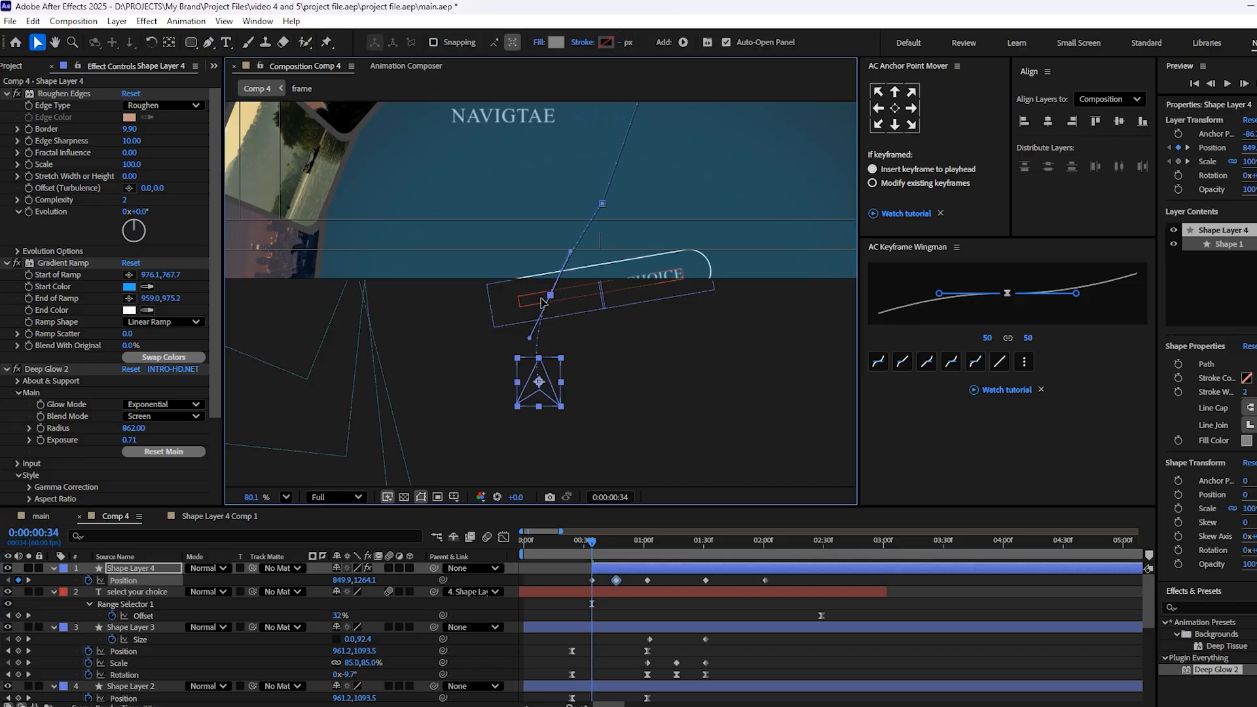
Add a point to the arrow's exit motion path, shape it into a smooth S-curve above the button, and preview the flight.
scroll(588, 244, down, 2)
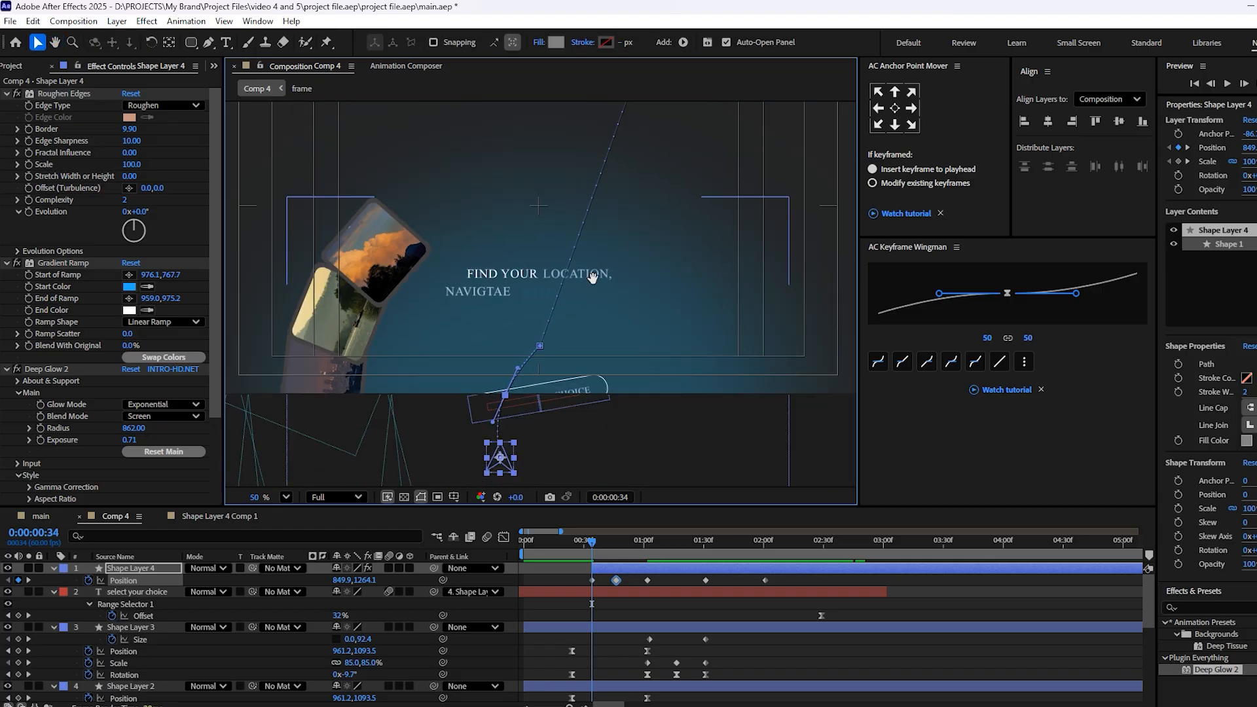
key(g)
drag(576, 243, 596, 190)
drag(578, 246, 543, 217)
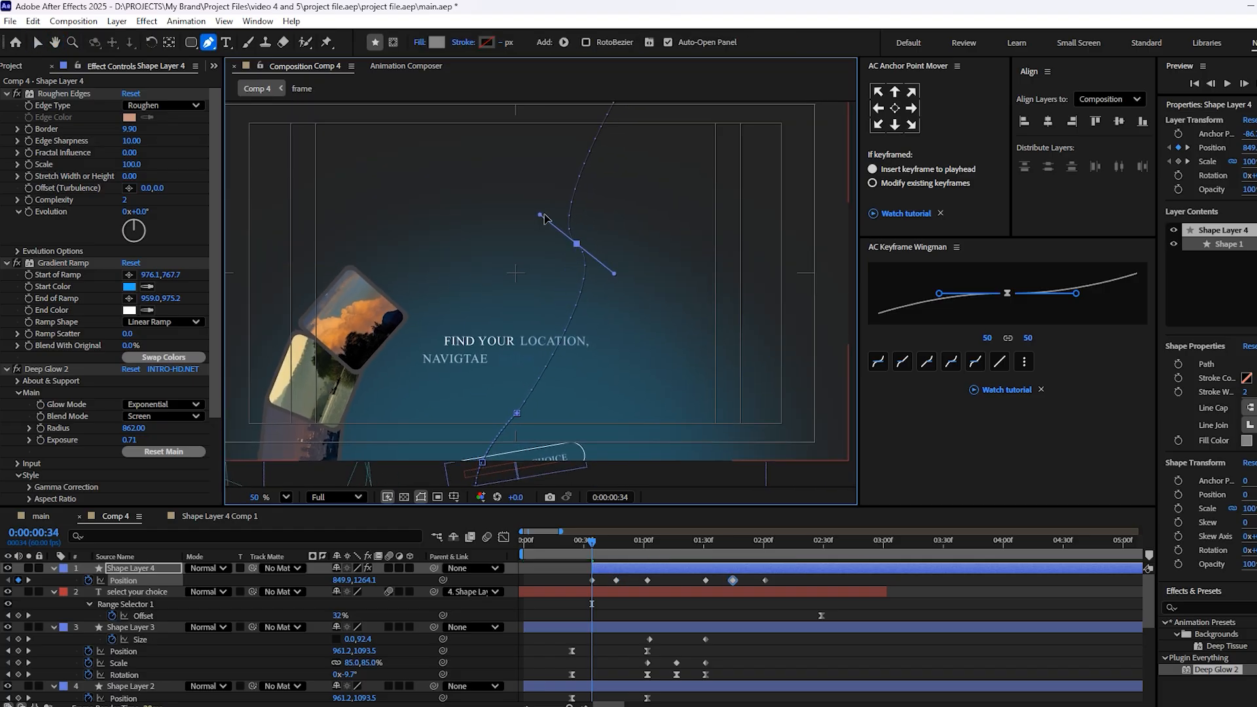
key(v)
drag(576, 244, 541, 215)
drag(555, 139, 622, 169)
drag(527, 202, 564, 187)
drag(657, 154, 685, 161)
key(space)
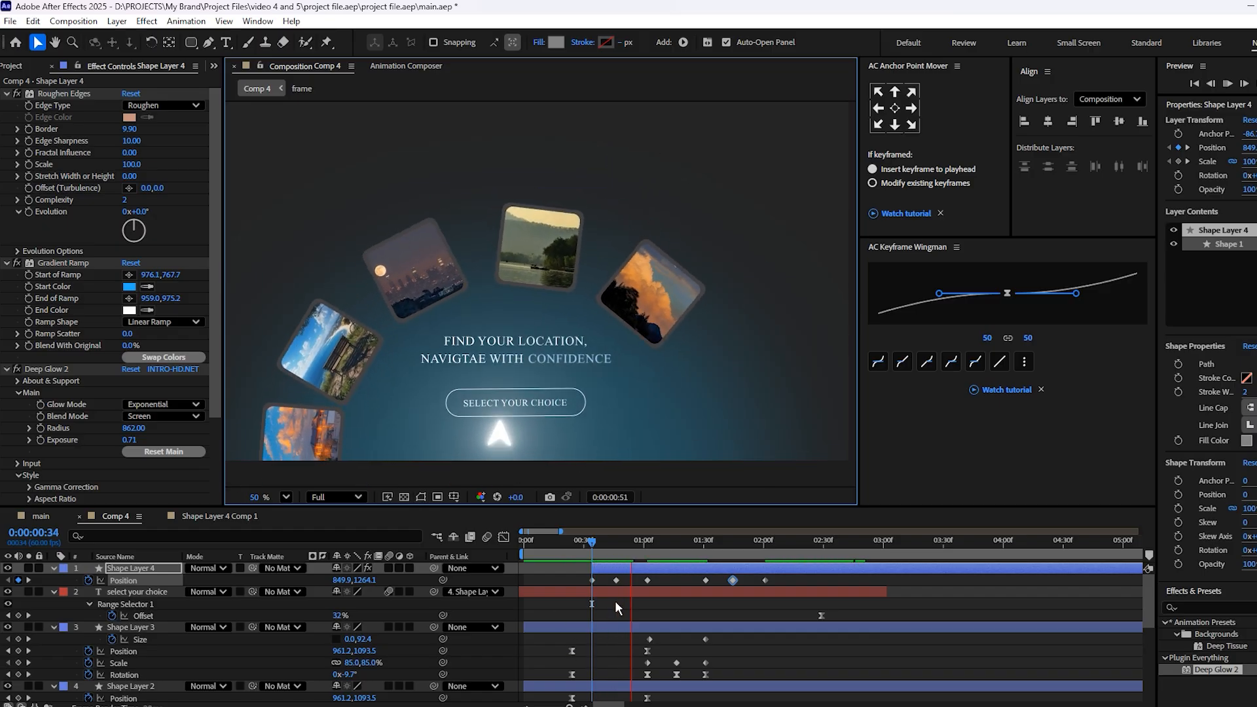
key(space)
Stretch the arrow's Position keyframes after 0:00:01:02 so the last one falls at about 0:00:02:21, and preview the slower exit.
key(comma)
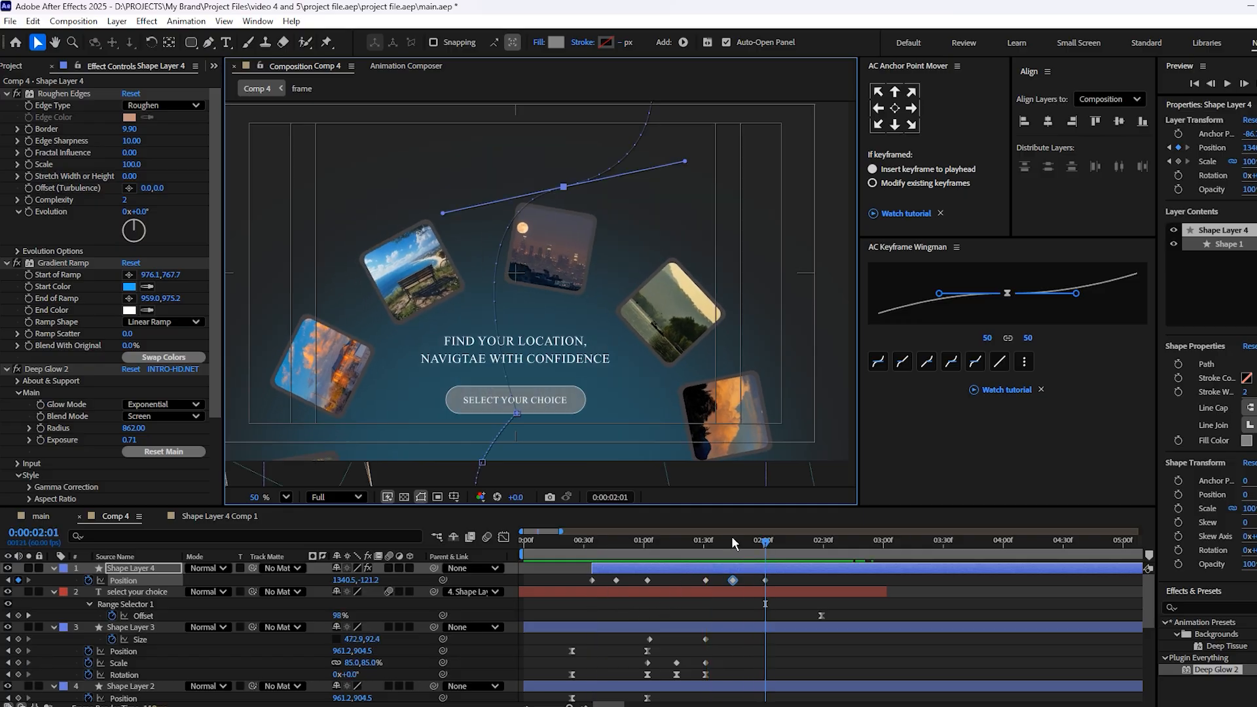
scroll(674, 367, up, 2)
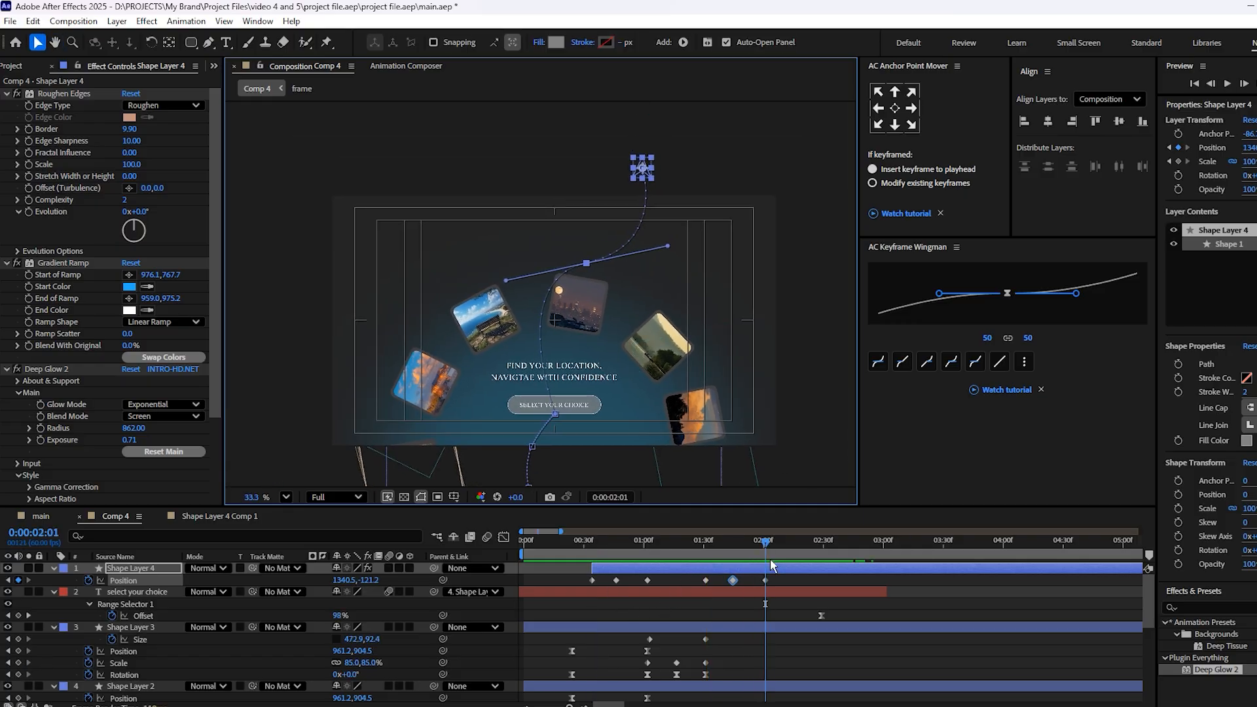
drag(780, 581, 625, 577)
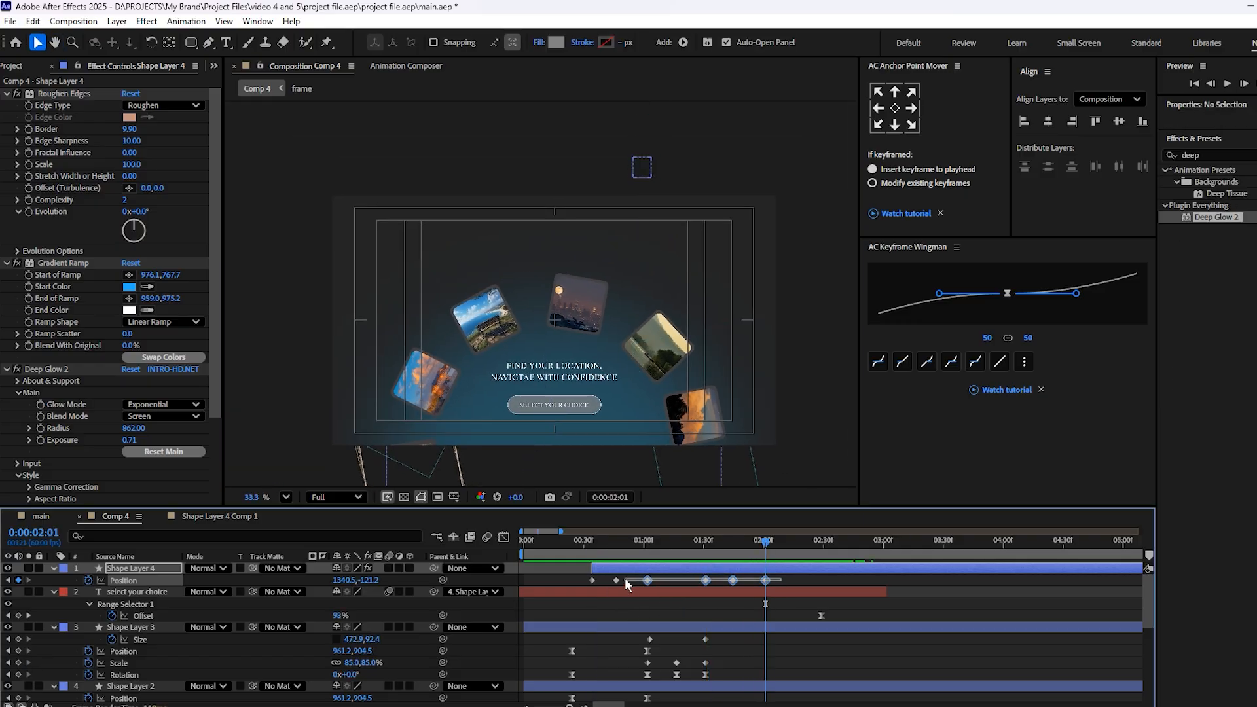
click(772, 582)
drag(766, 580, 806, 581)
drag(751, 549, 640, 555)
key(space)
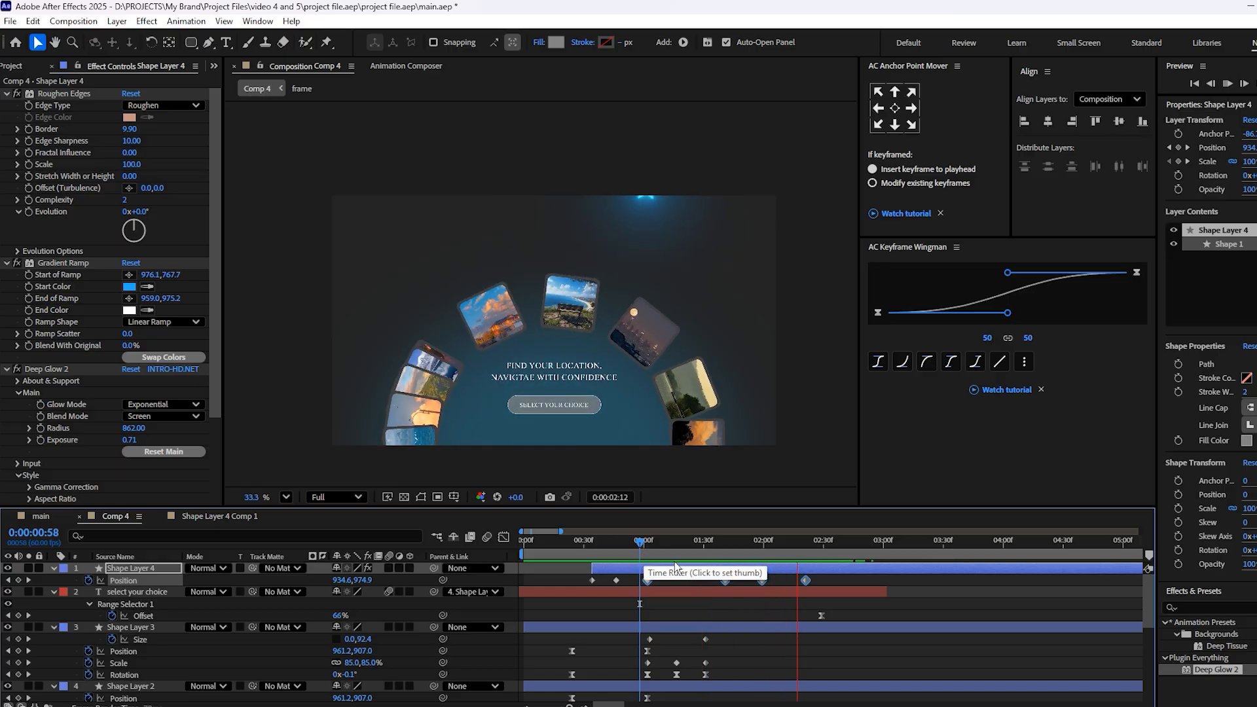
Keyframe the arrow's Rotation at -11° at the layer's start, 0:00:00:34, and save the project.
drag(718, 541, 600, 568)
scroll(596, 561, up, 5)
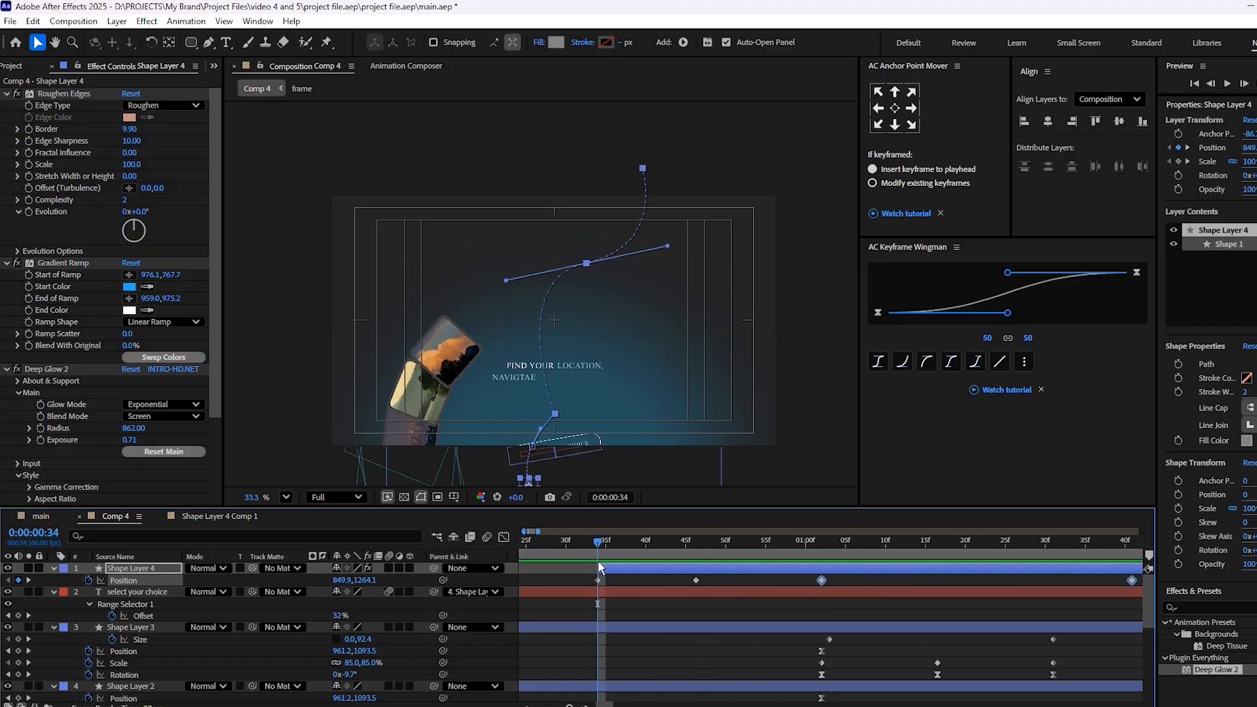
key(r)
click(89, 580)
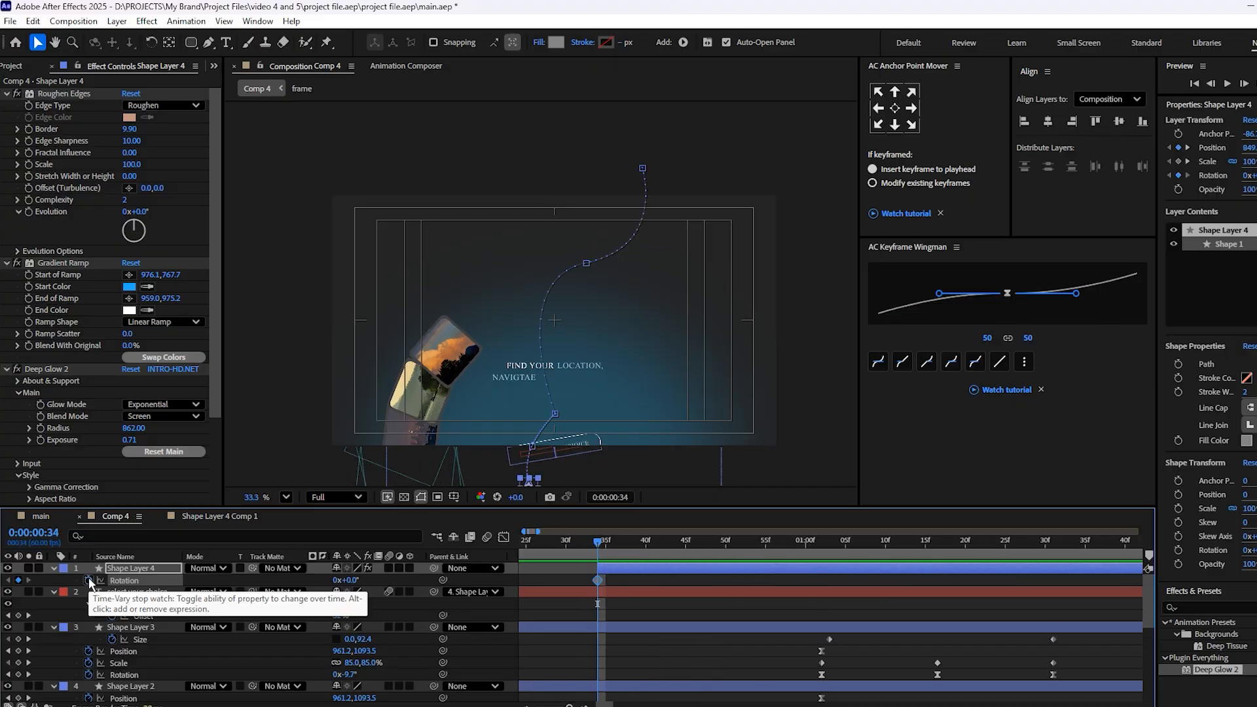
key(ctrl+s)
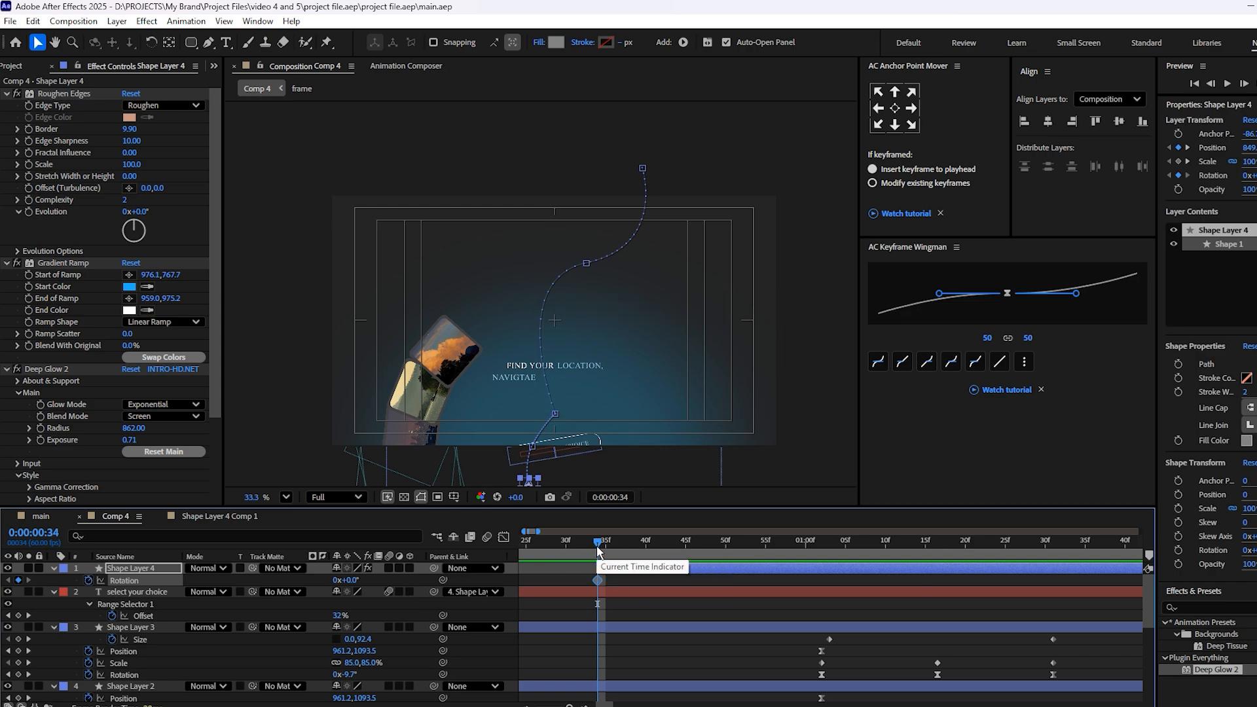
scroll(552, 328, up, 3)
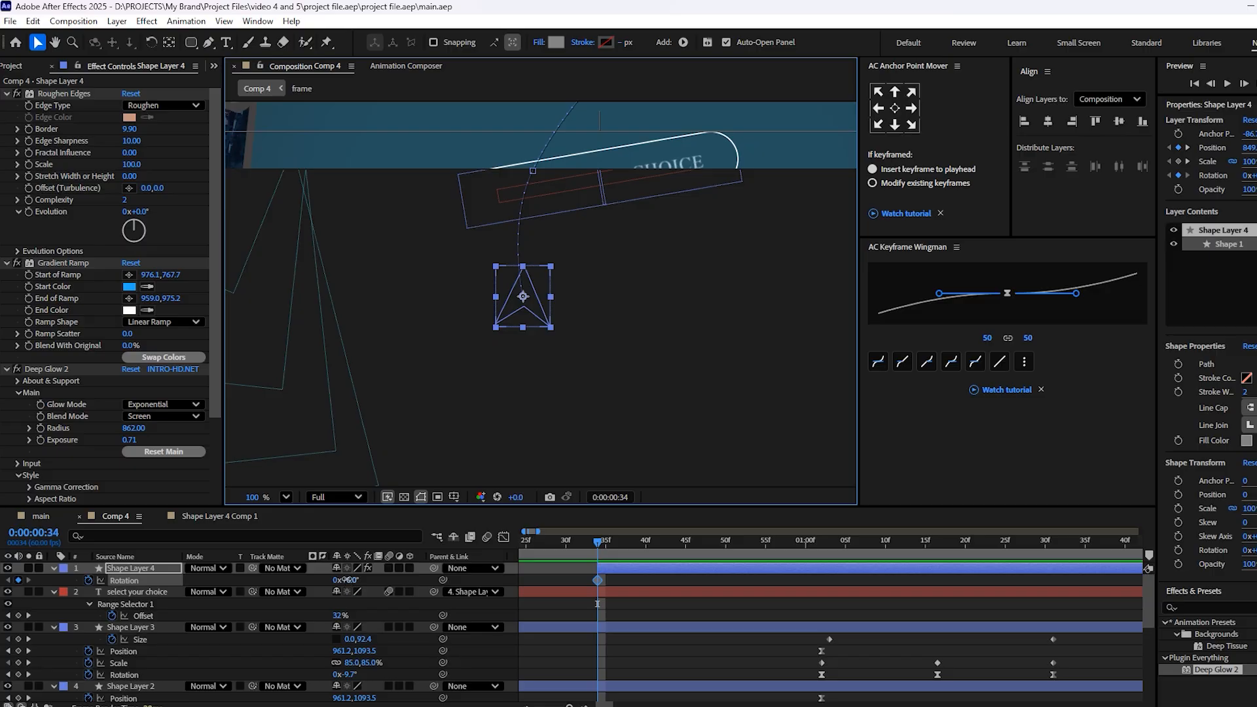
drag(346, 580, 336, 580)
Rotate the arrow to 32° at 0:00:00:47 so it follows the curved entry path.
drag(615, 547, 687, 558)
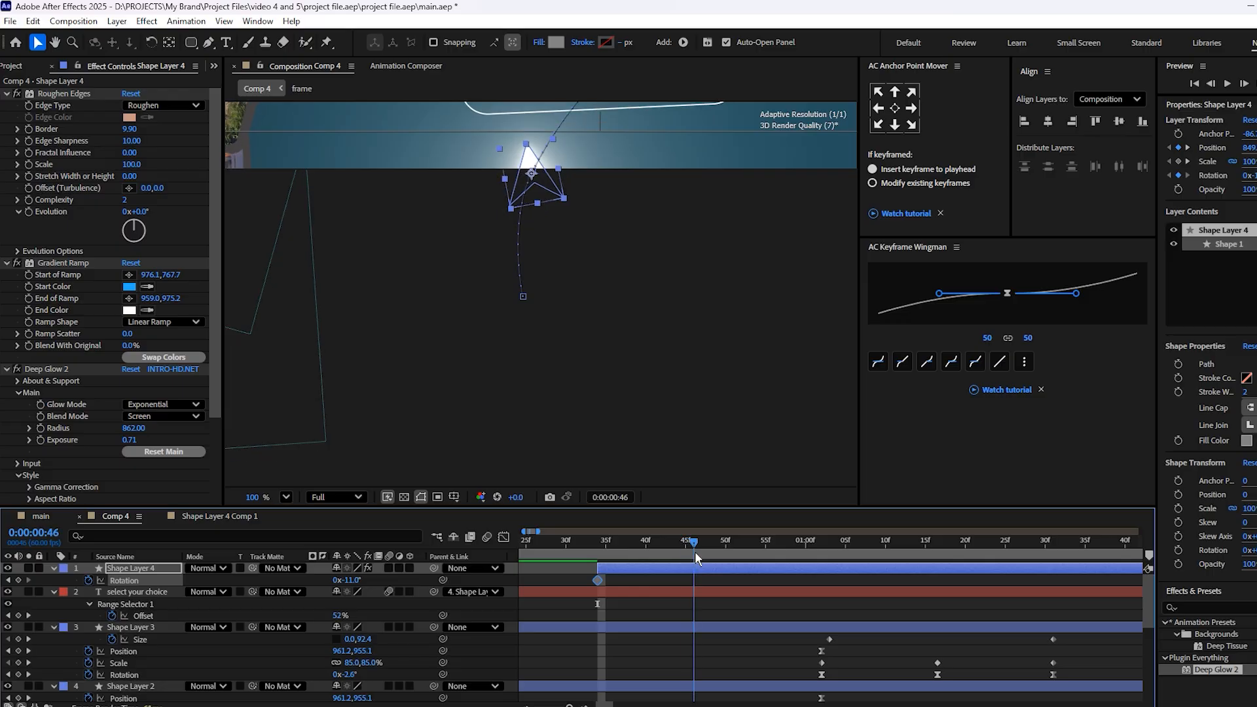
drag(694, 551, 699, 552)
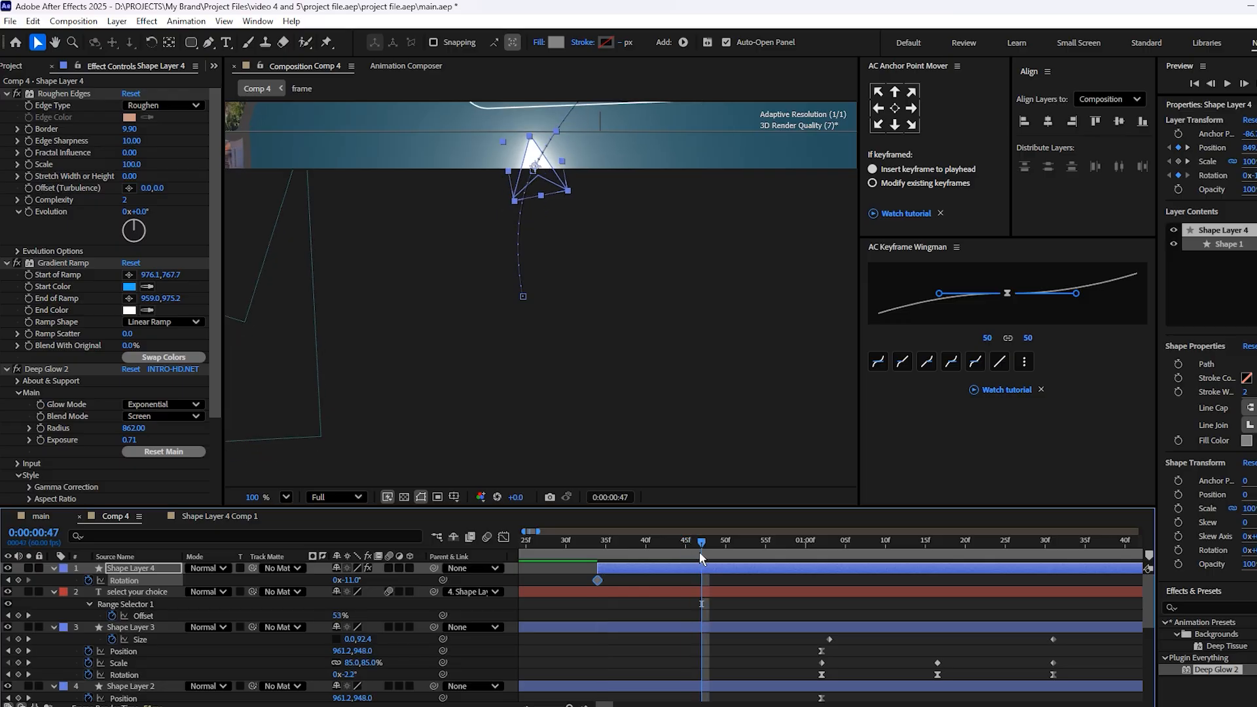
drag(353, 581, 381, 575)
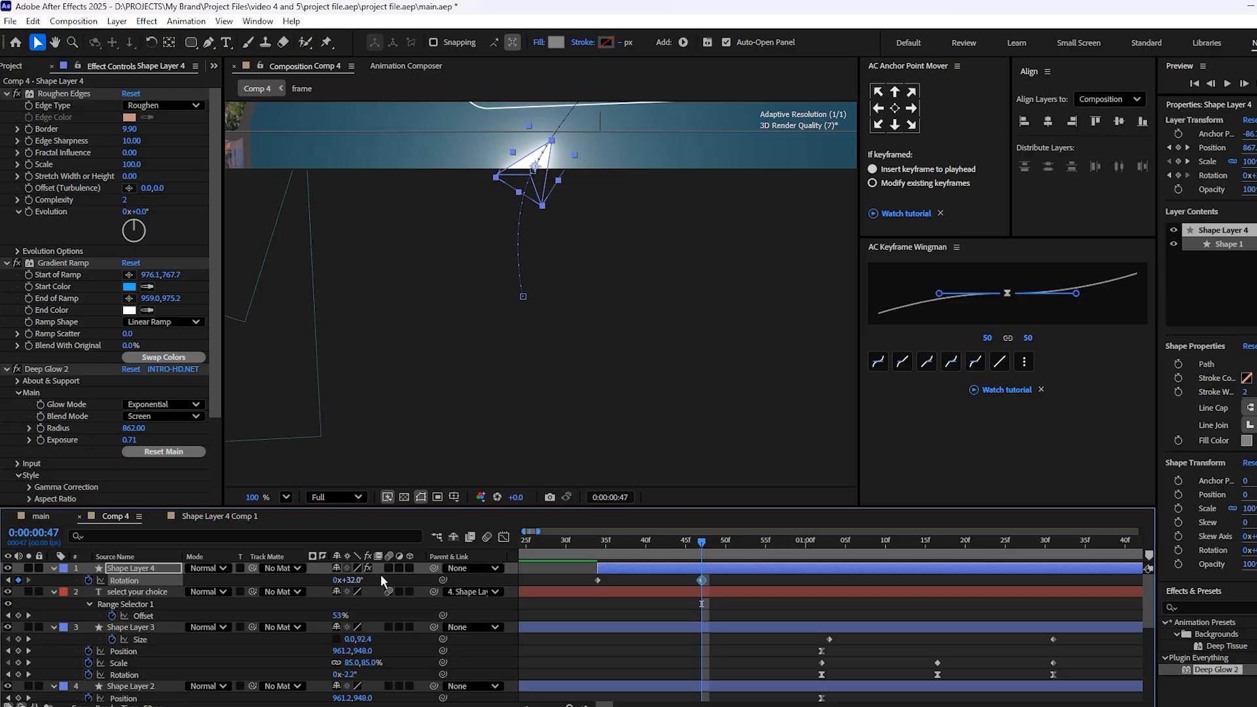
key(shift+slash)
Hold the arrow's 32° Rotation with a keyframe at 0:00:01:03 and turn it to about 12° at 0:00:01:10.
drag(723, 554, 822, 567)
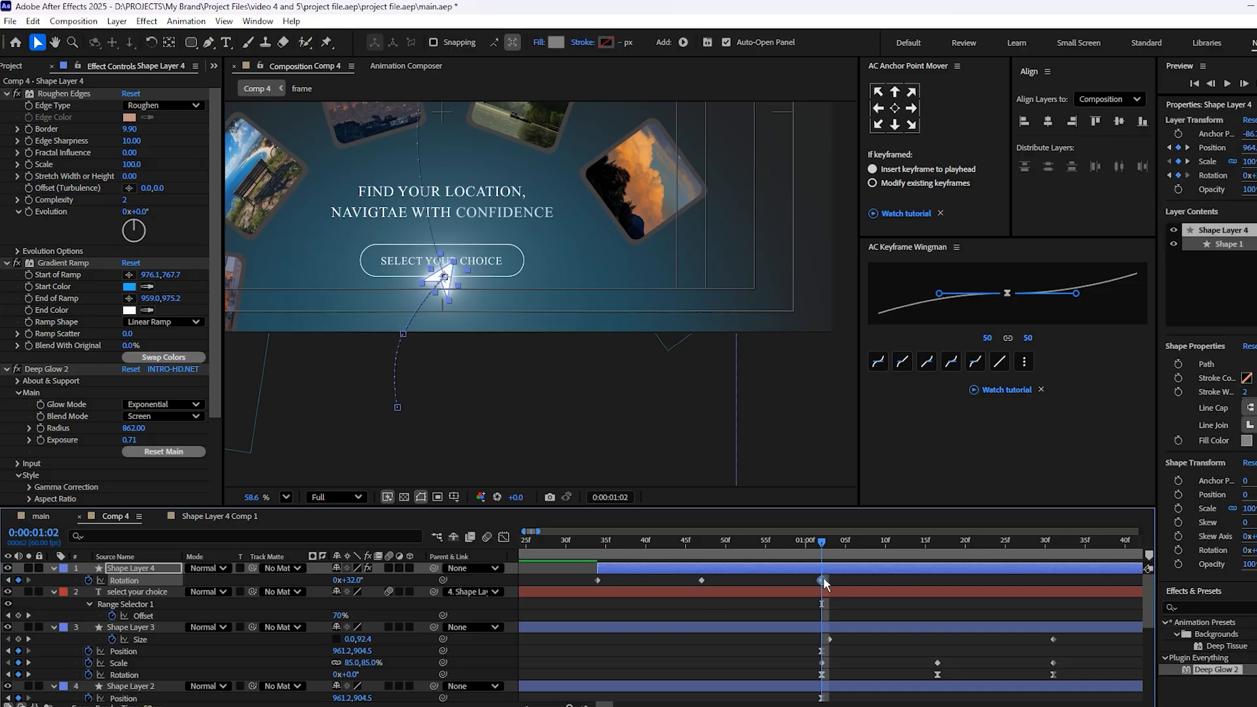
drag(807, 554, 830, 557)
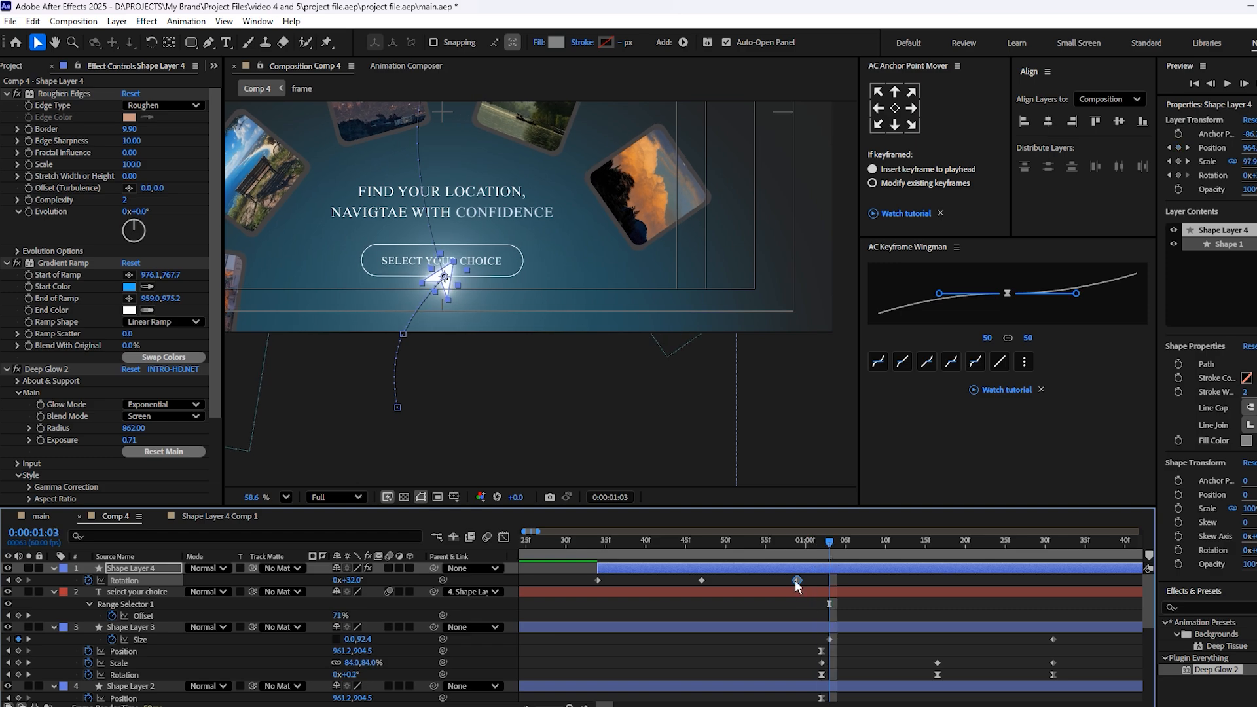
drag(831, 555, 886, 584)
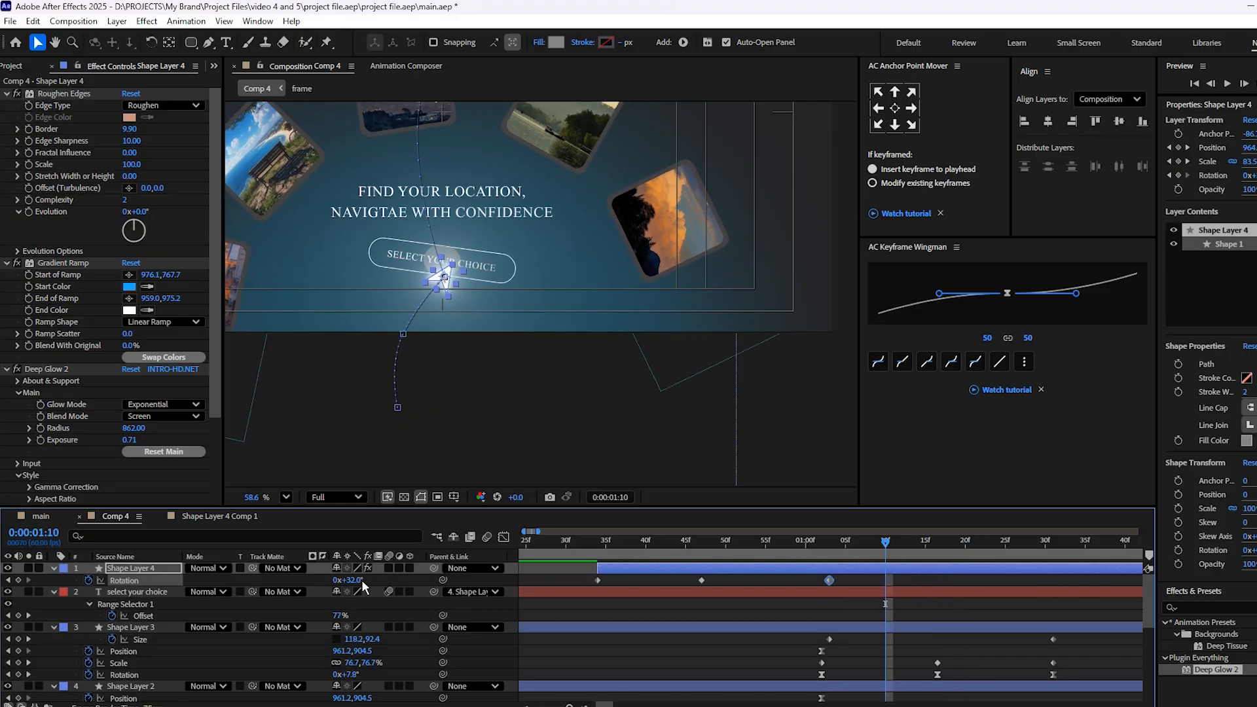
drag(349, 580, 341, 583)
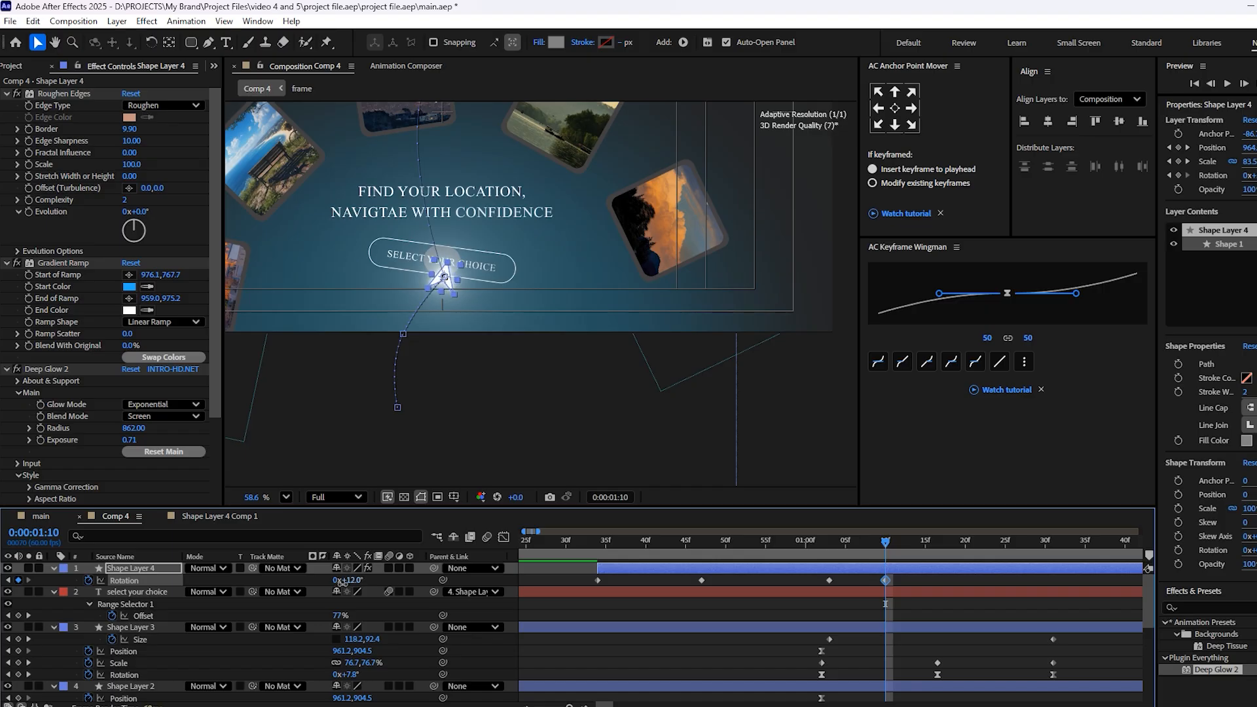
Add another Rotation keyframe to the arrow at 0:00:01:18 and preview the click from 0:00:01:02.
drag(901, 544, 950, 605)
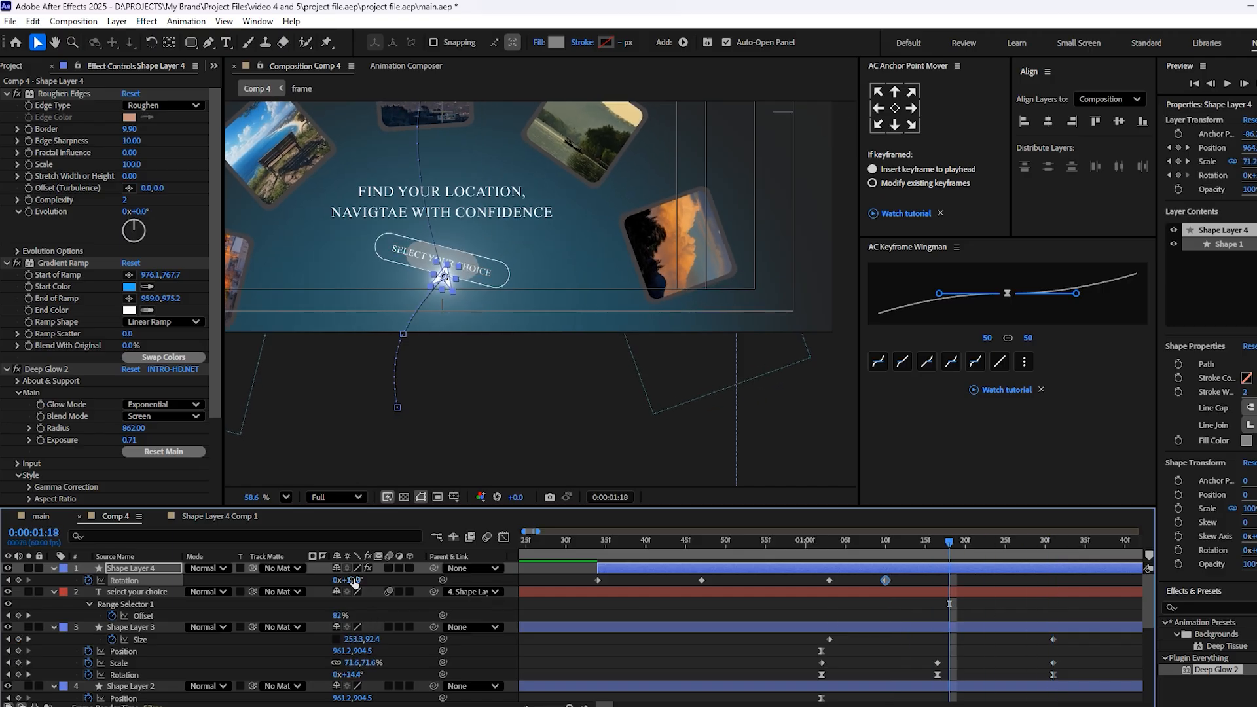
drag(919, 552, 826, 567)
key(space)
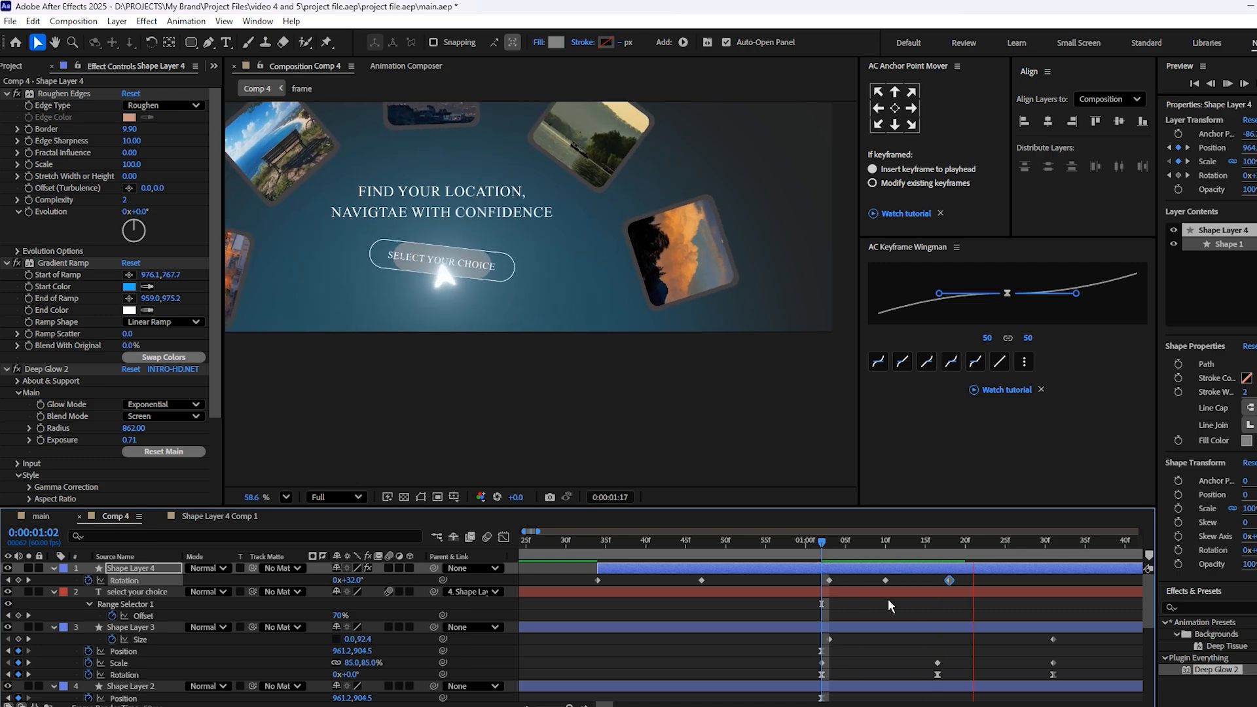
key(space)
Copy the arrow's 0:00:01:10 Rotation keyframe to about 0:00:01:20 and preview the motion.
click(886, 581)
click(967, 542)
key(ctrl+v)
key(space)
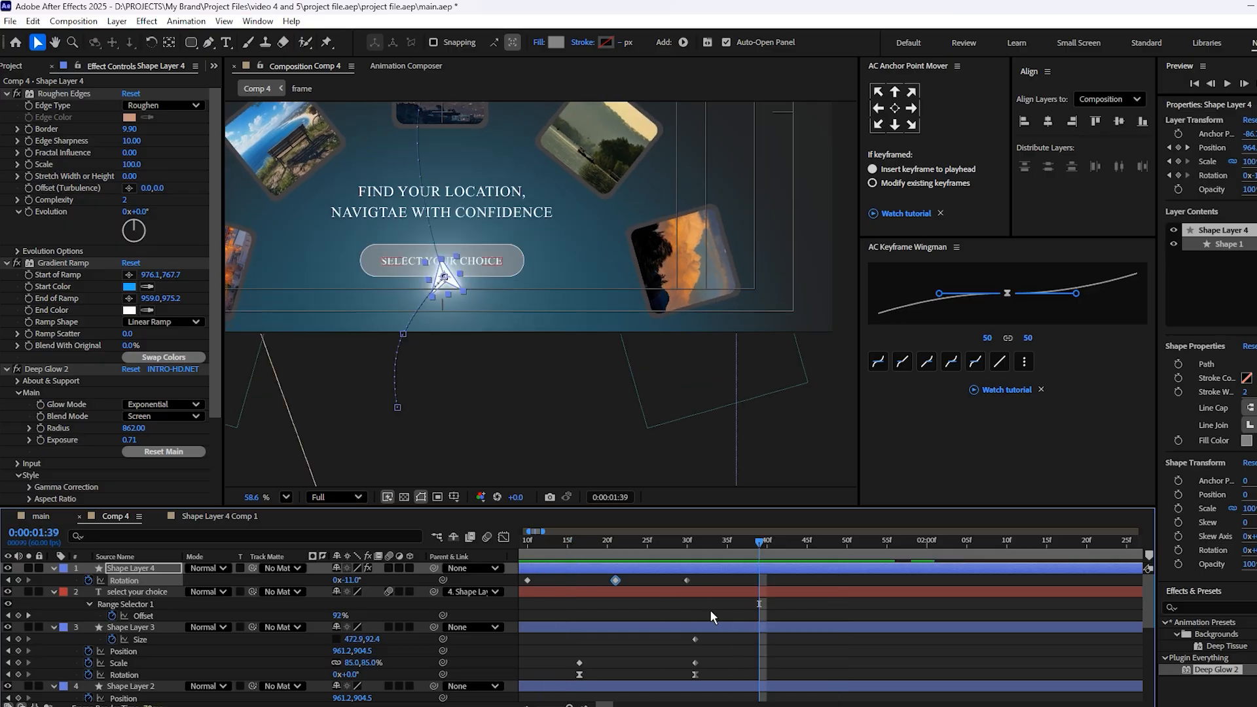
Delay the arrow's last two Rotation keyframes to about 0:00:01:25 and 0:00:01:35, and preview the result.
key(space)
click(777, 580)
drag(777, 580, 817, 580)
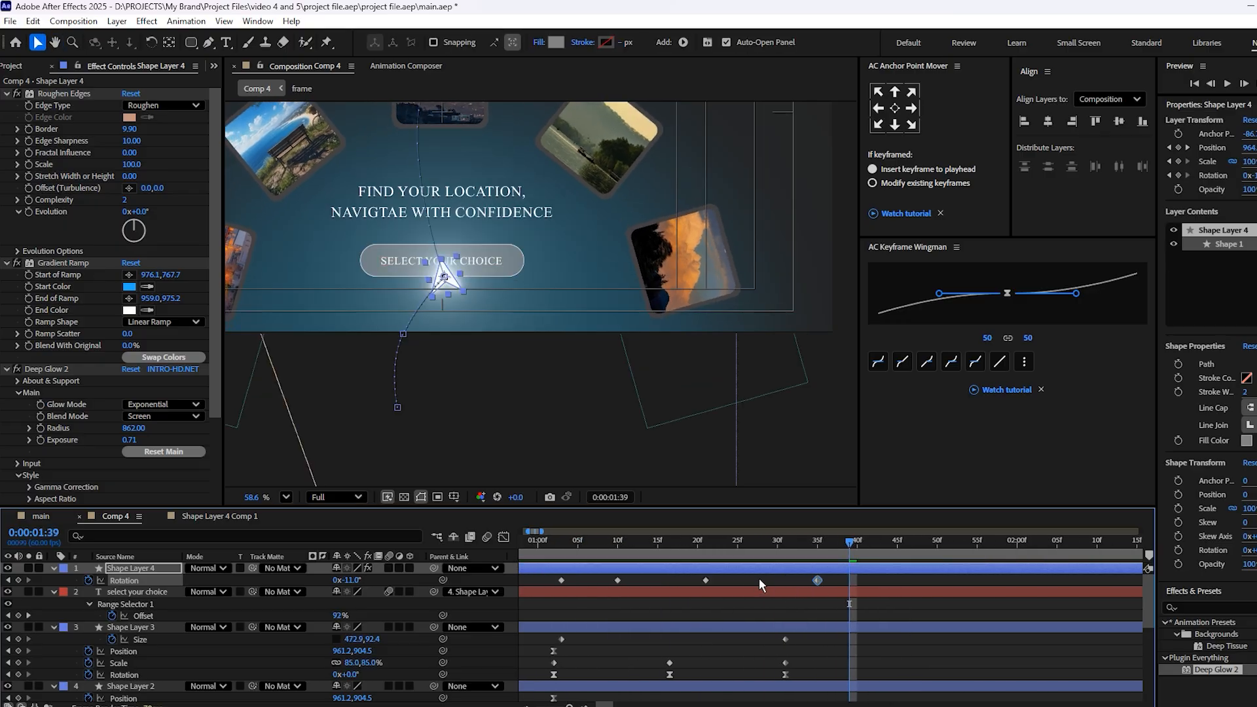
drag(703, 580, 738, 581)
click(586, 541)
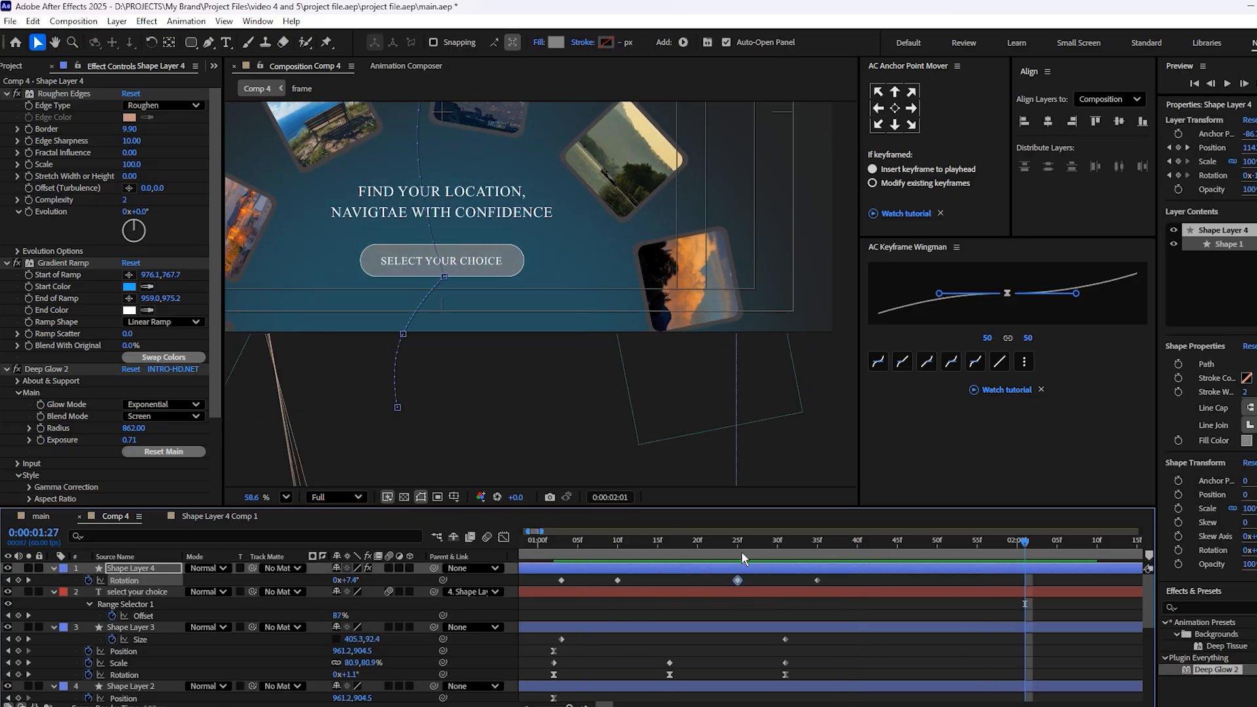
Add Rotation keyframes to the arrow, 19° at 0:00:01:52 and 73° at 0:00:01:59, so it follows the curved exit path.
click(738, 551)
key(k)
key(minus)
key(minus)
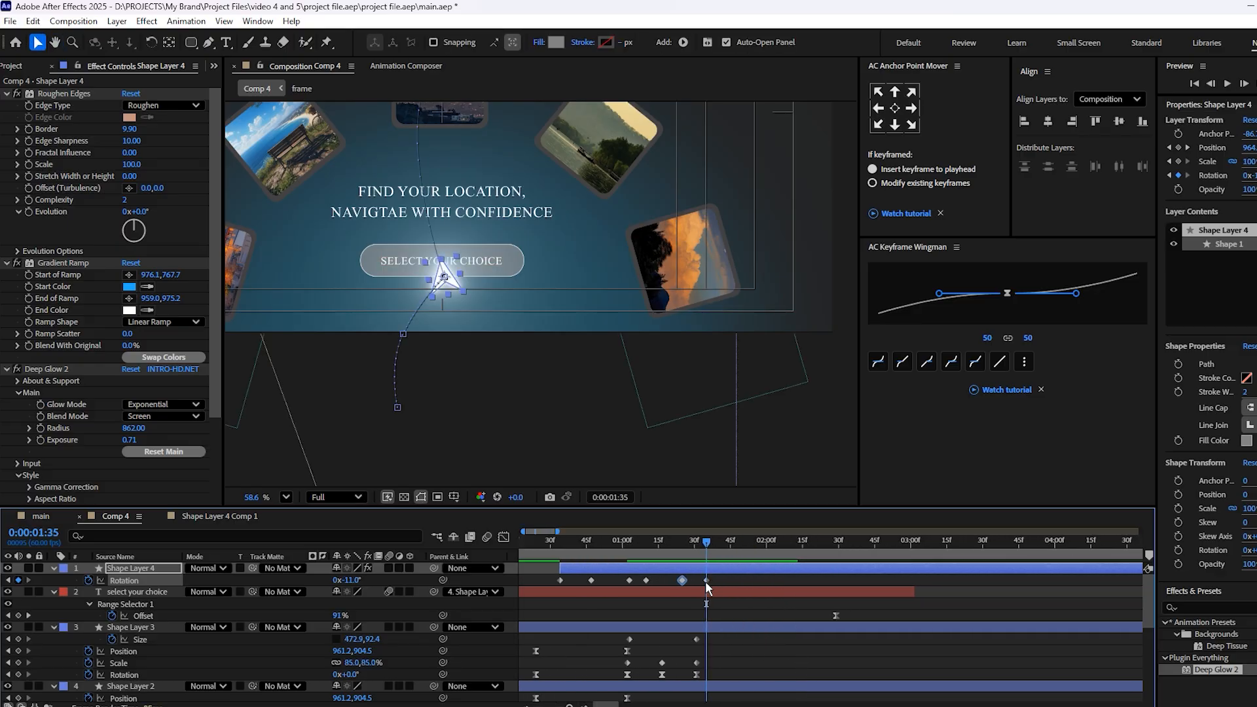
drag(702, 556, 752, 555)
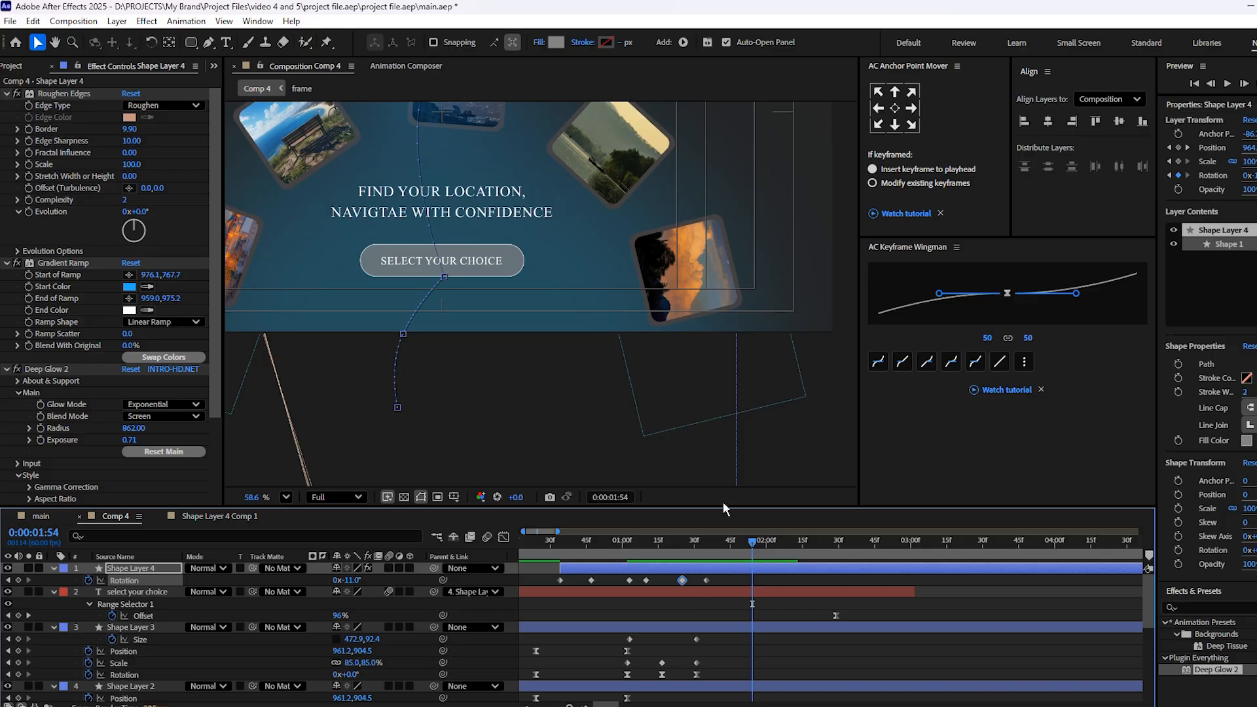
key(shift+slash)
drag(723, 542, 748, 548)
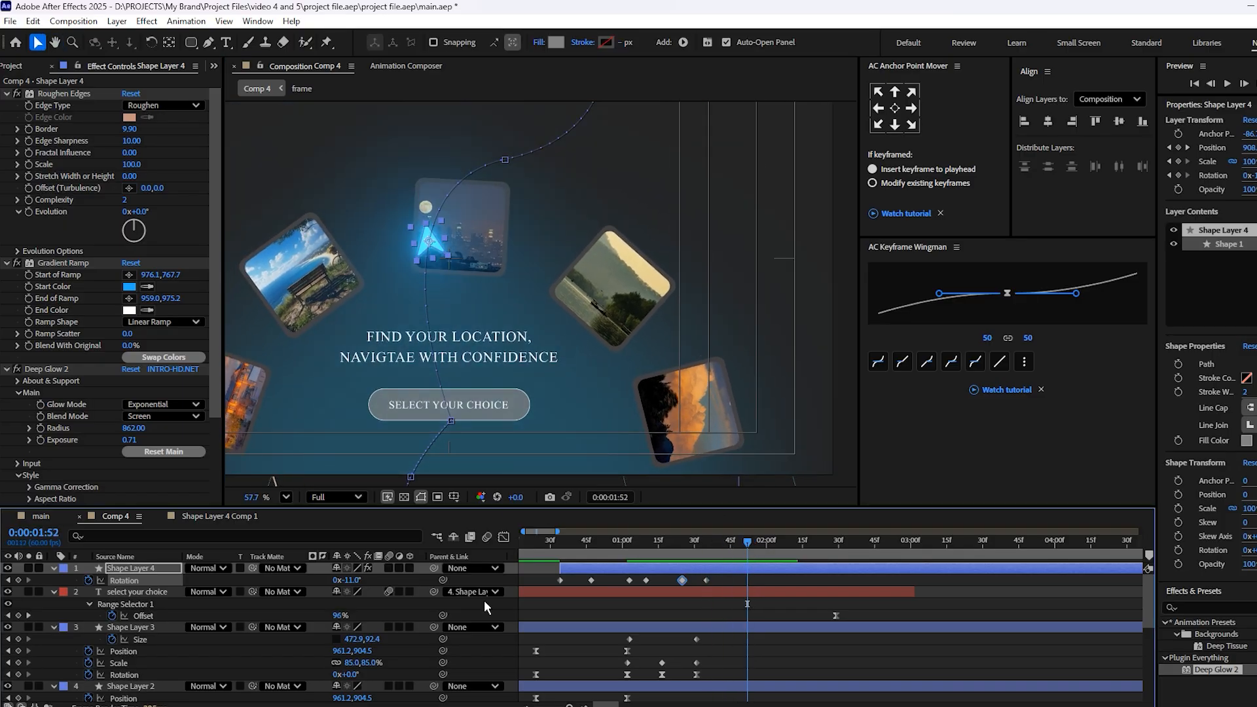
drag(353, 580, 361, 583)
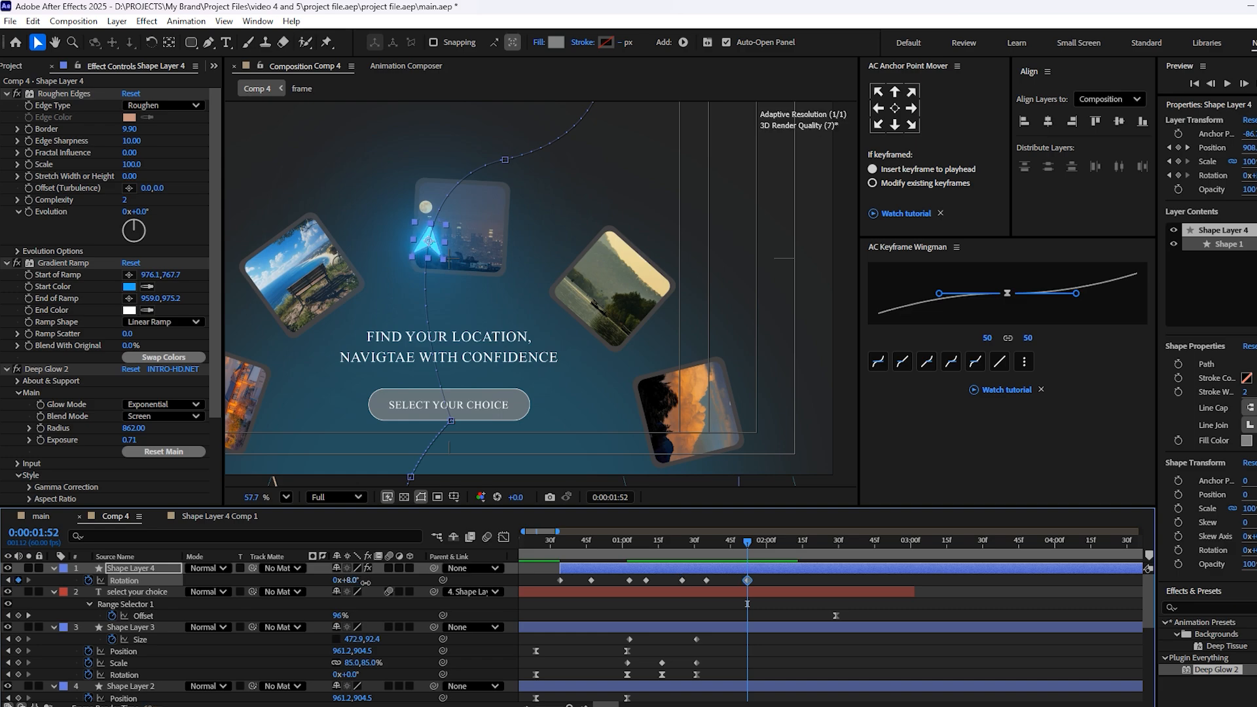
mouse_move(747, 548)
mouse_down()
mouse_move(780, 550)
mouse_move(763, 551)
mouse_up()
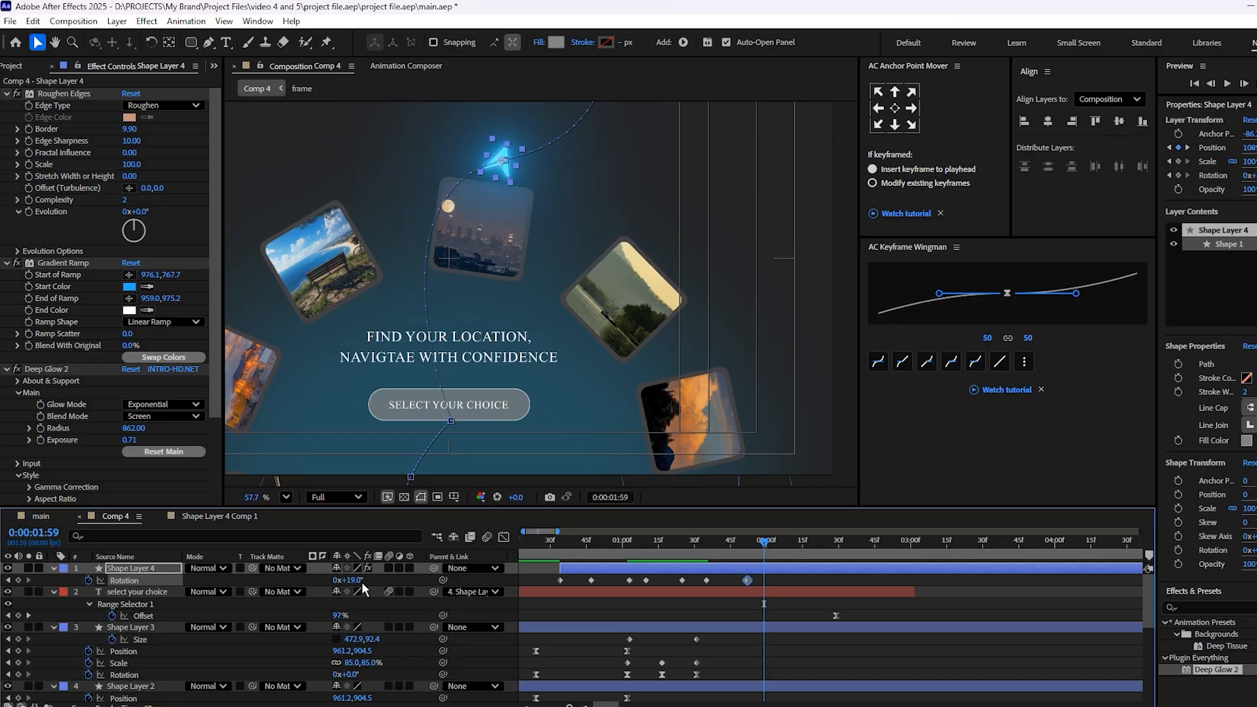
drag(365, 580, 394, 580)
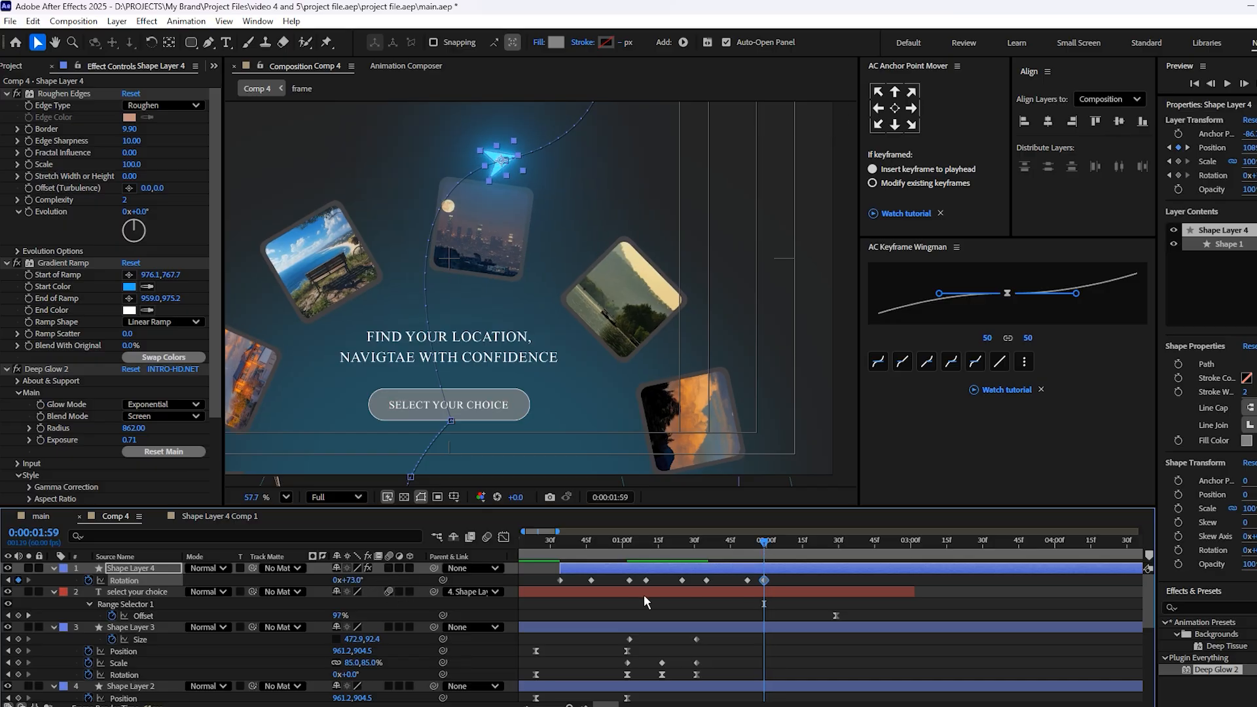
Add two more arrow Rotation keyframes, about 55° at 0:00:02:06 and -10° at 0:00:02:20.
drag(784, 546, 782, 551)
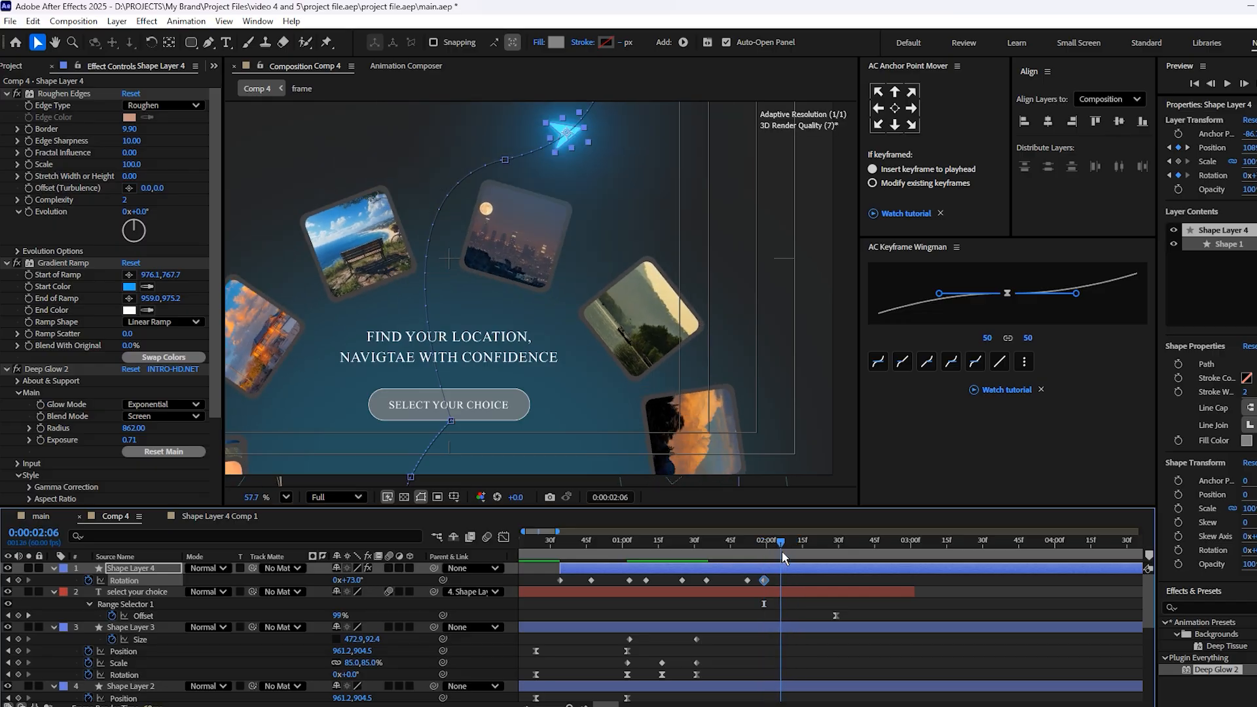
drag(358, 580, 350, 581)
drag(812, 445, 816, 556)
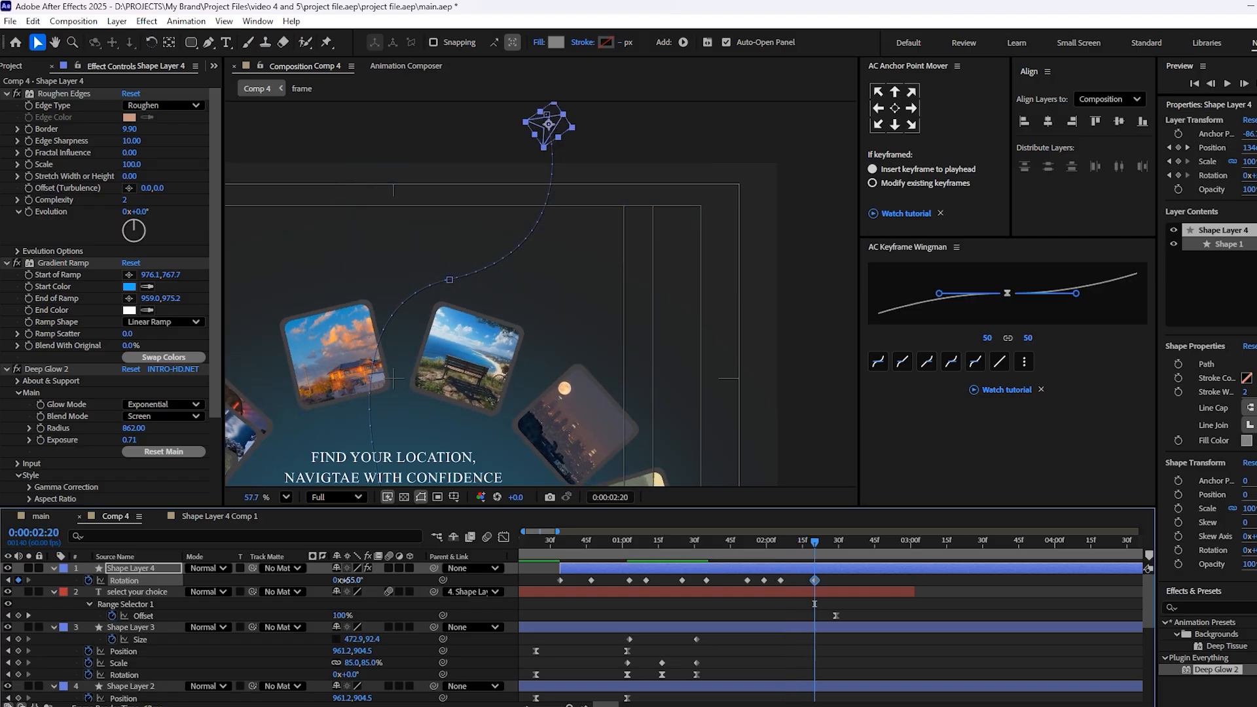
Preview the arrow's fly-in, click and rotating exit from about 0:00:00:38, checking the whole composition frame.
click(556, 552)
key(space)
scroll(469, 284, down, 2)
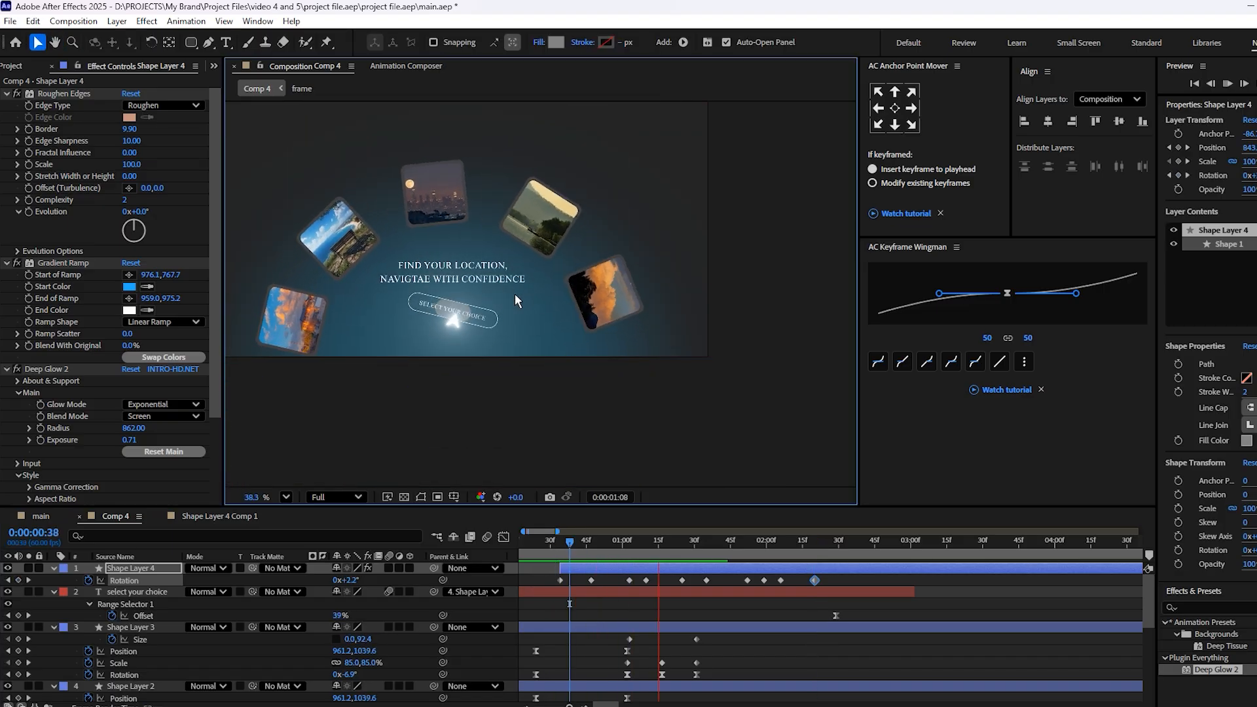
scroll(525, 308, down, 2)
key(space)
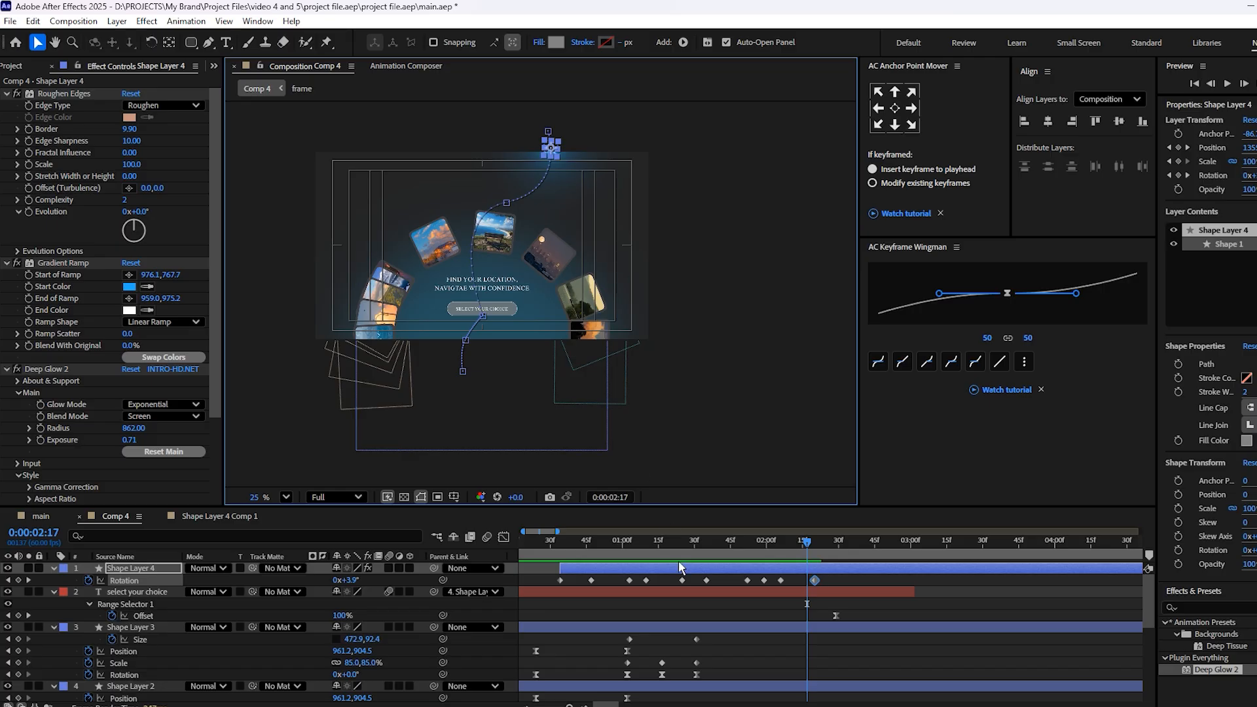
click(562, 553)
key(space)
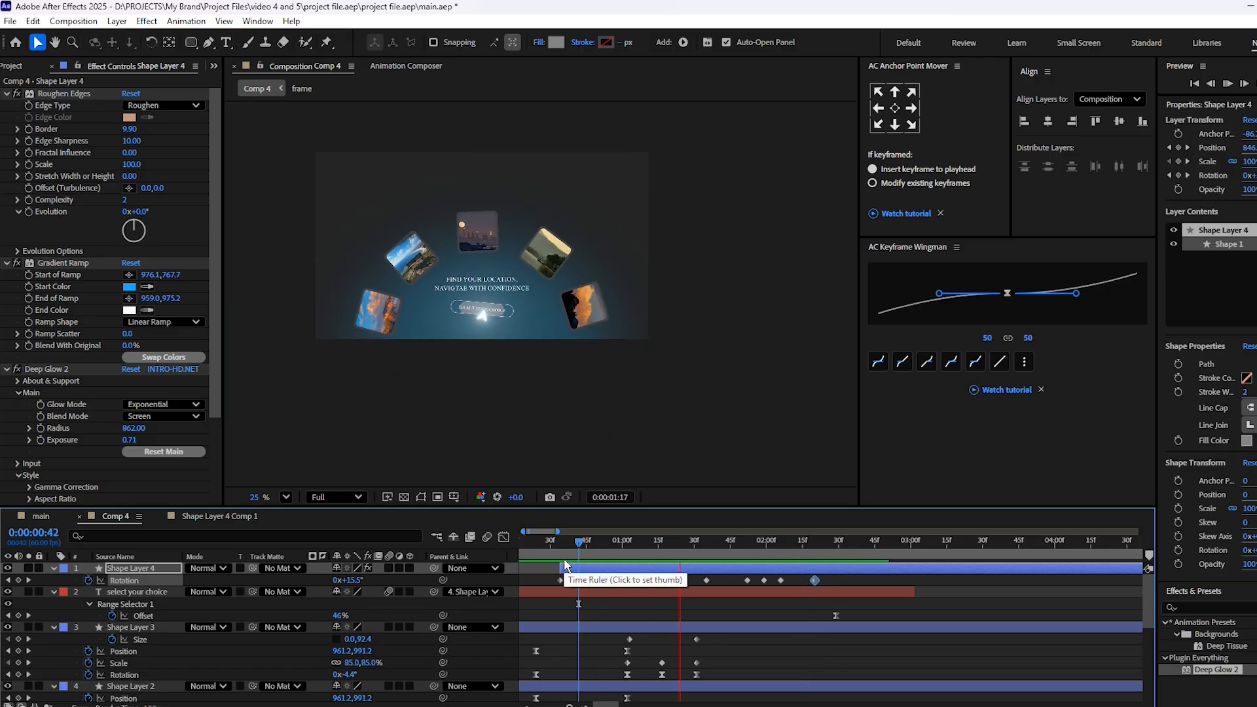
key(space)
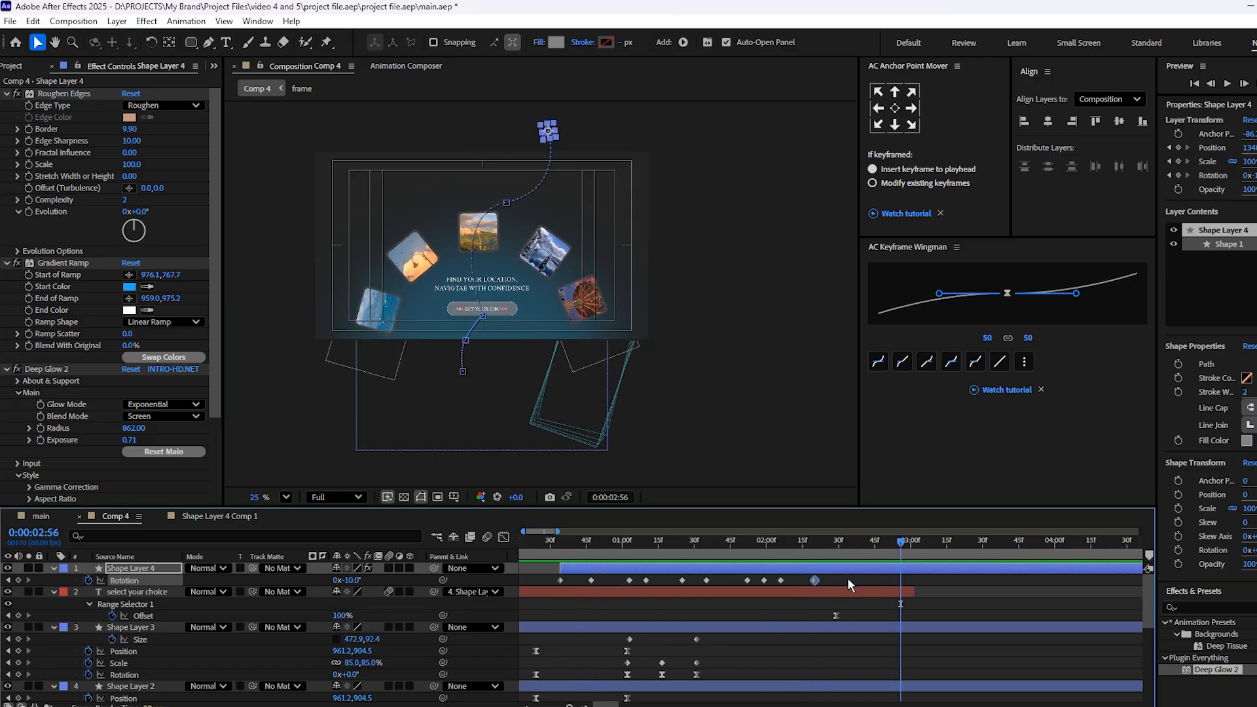
Spread the arrow's last three Position keyframes to about 0:00:01:41, 0:00:02:11 and 0:00:02:46, and preview the slower exit.
drag(839, 583, 654, 584)
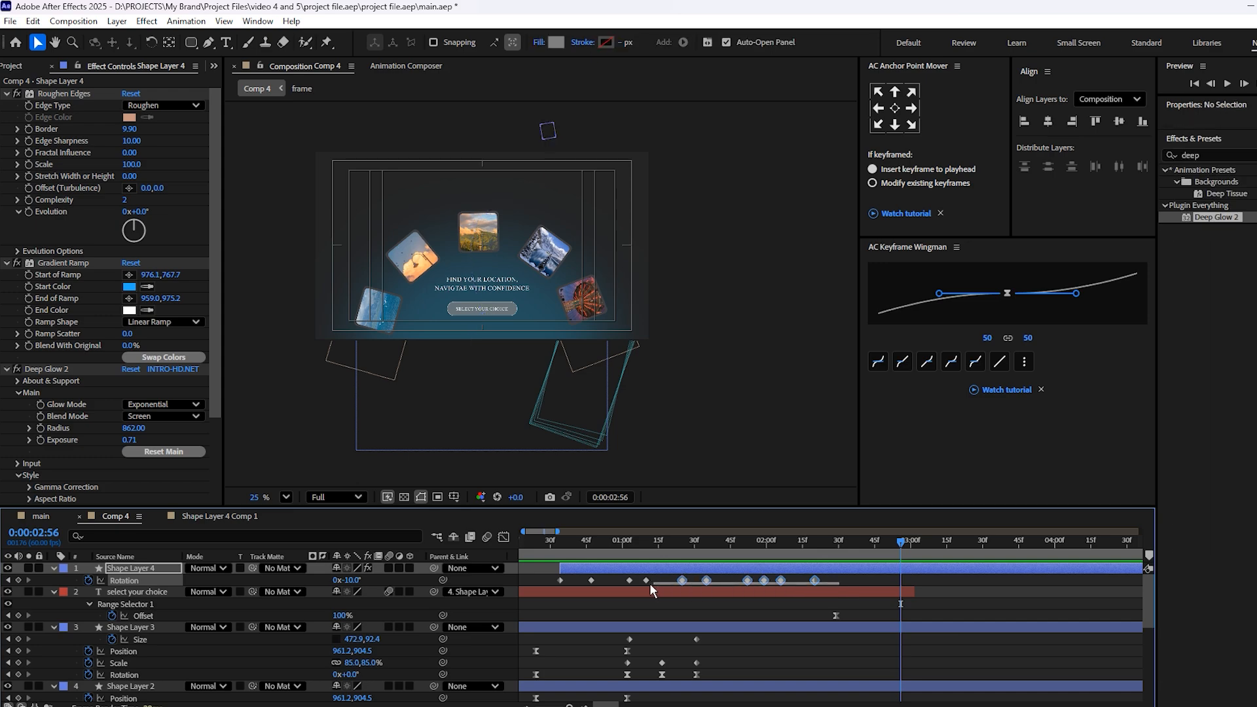
drag(539, 584, 539, 583)
drag(839, 583, 675, 583)
drag(827, 580, 694, 585)
key(p)
drag(819, 578, 878, 580)
drag(727, 541, 658, 564)
key(space)
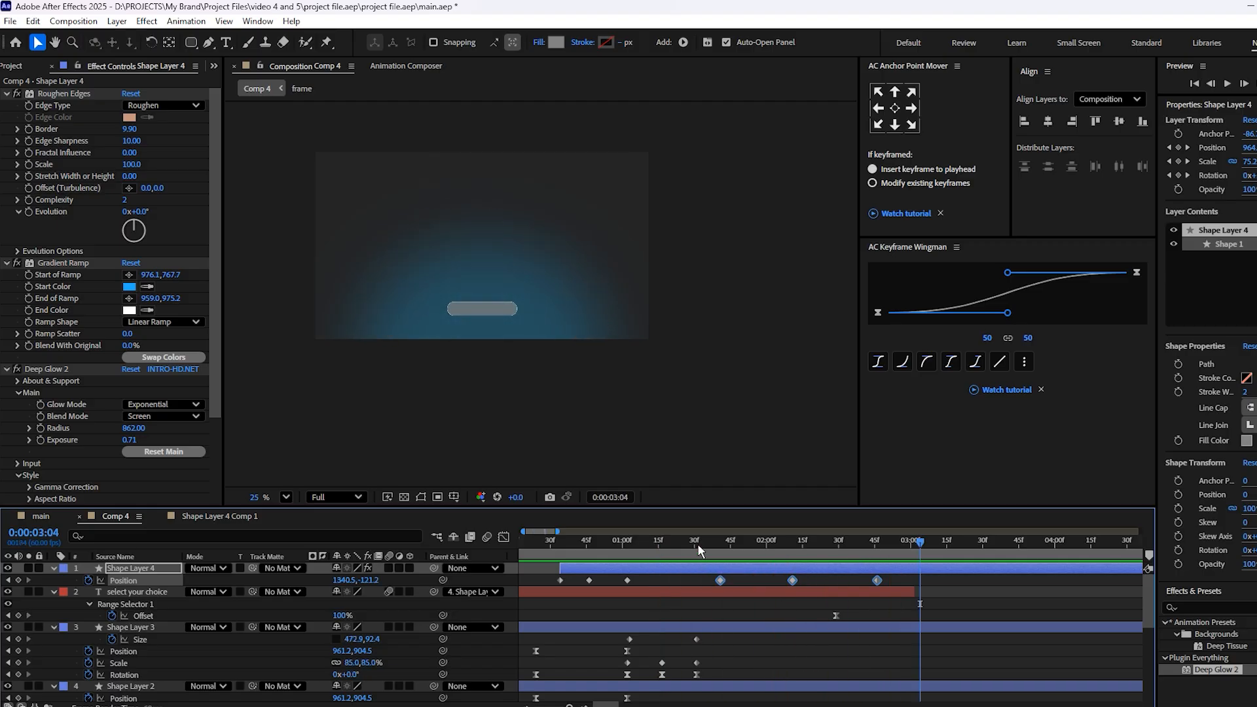
click(743, 583)
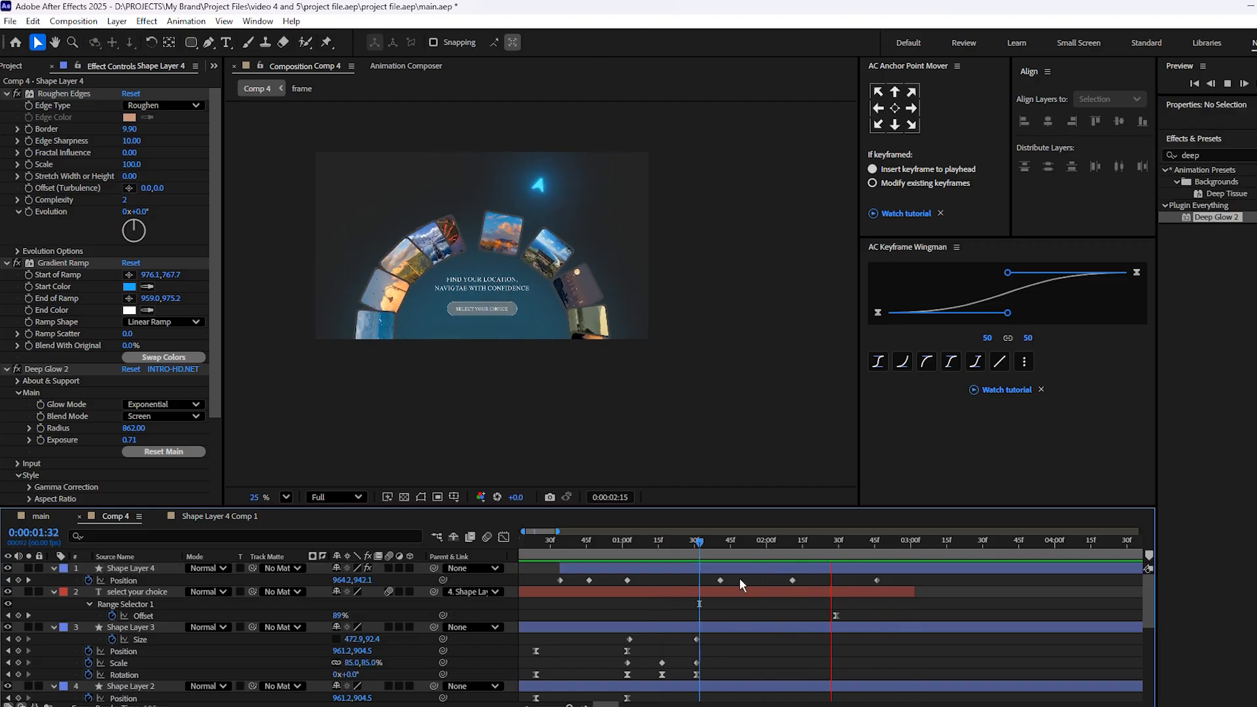
drag(743, 562, 701, 559)
key(space)
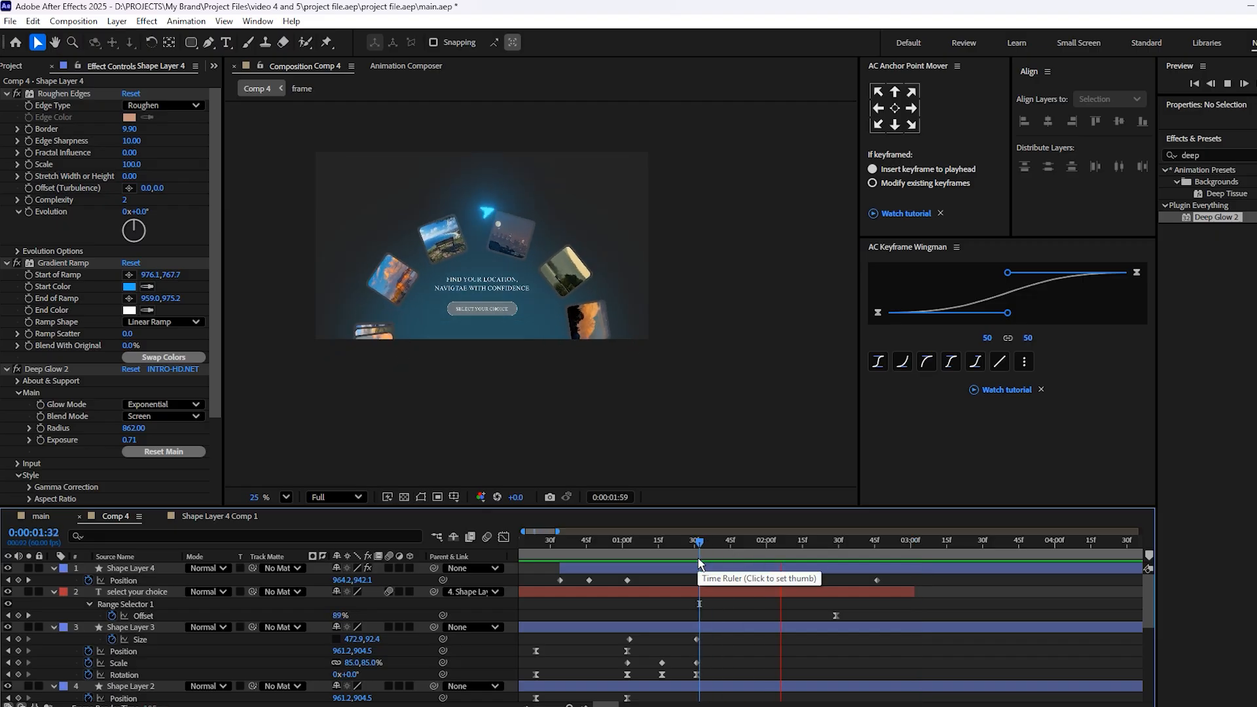
click(704, 548)
key(space)
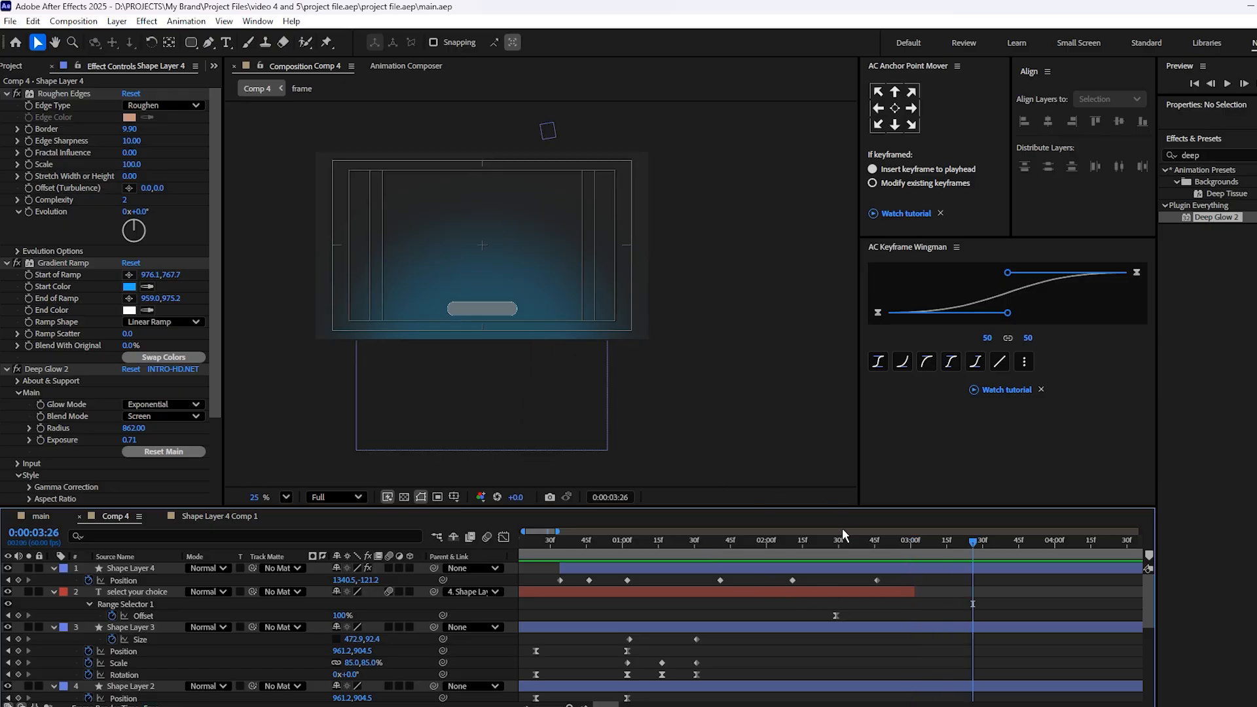
Trim all Comp 4 layers to end at about 0:00:03:02 and collapse their revealed keyframe properties.
drag(913, 549, 907, 550)
key(Home)
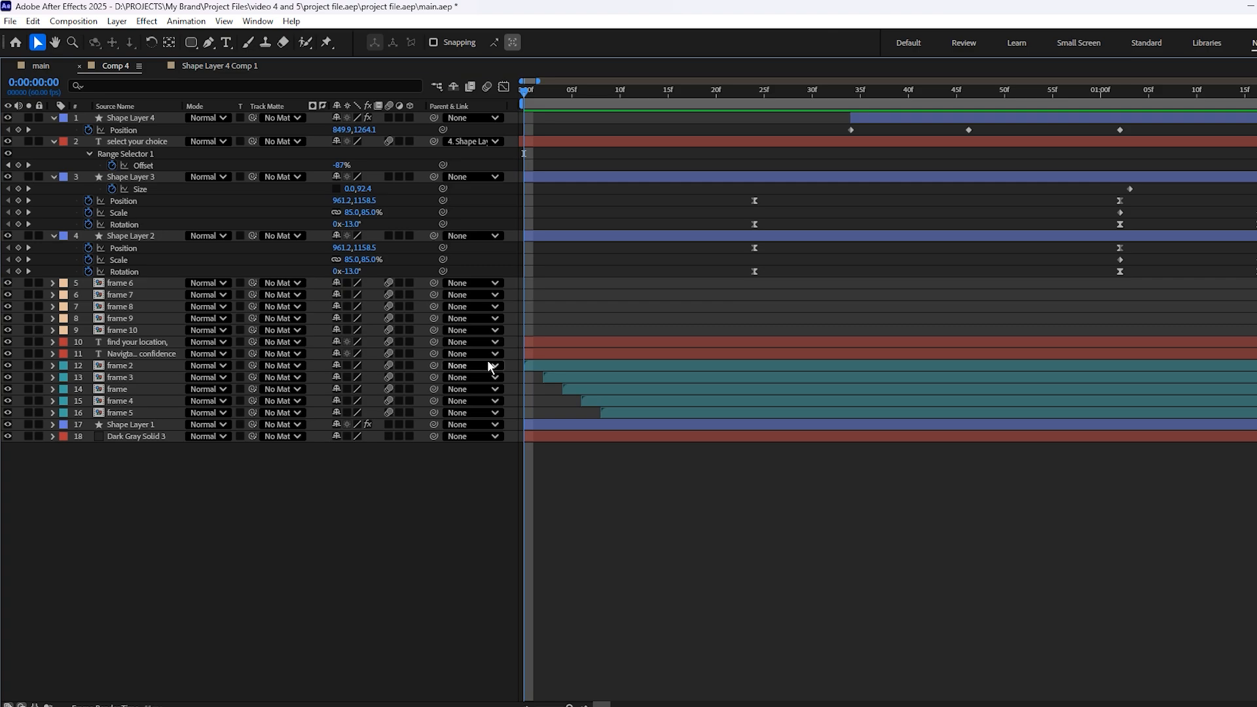
key(u)
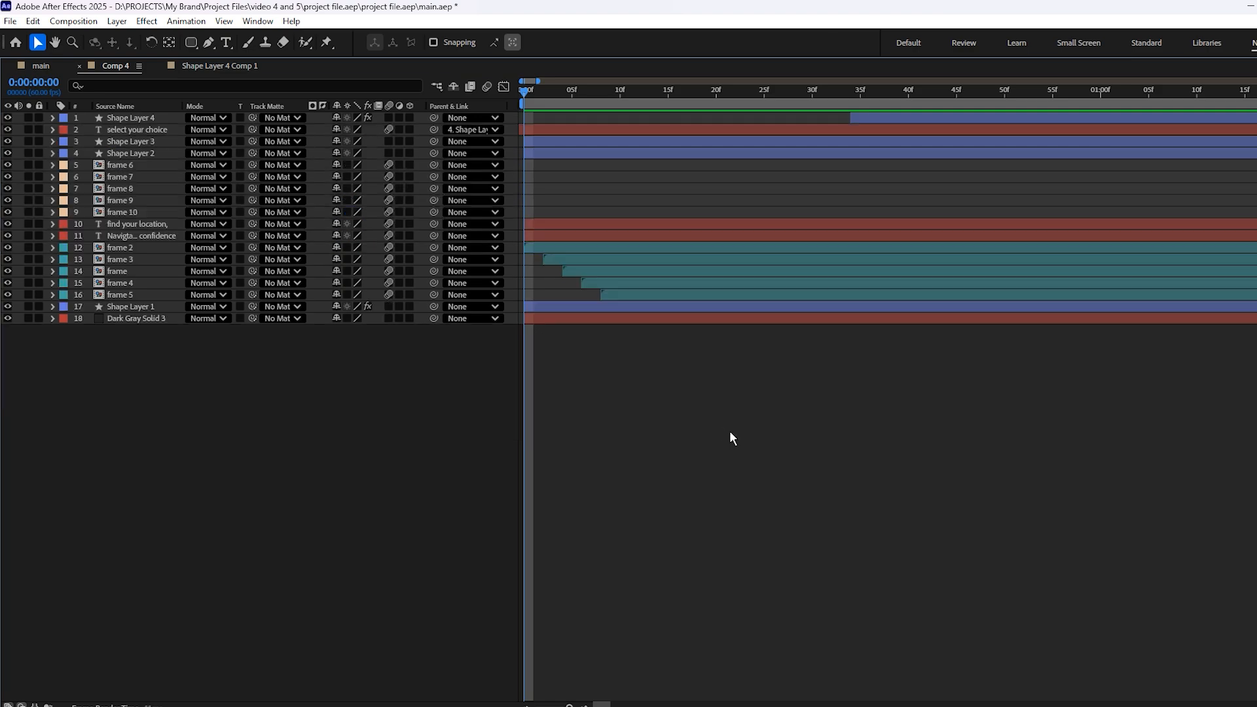
key(grave)
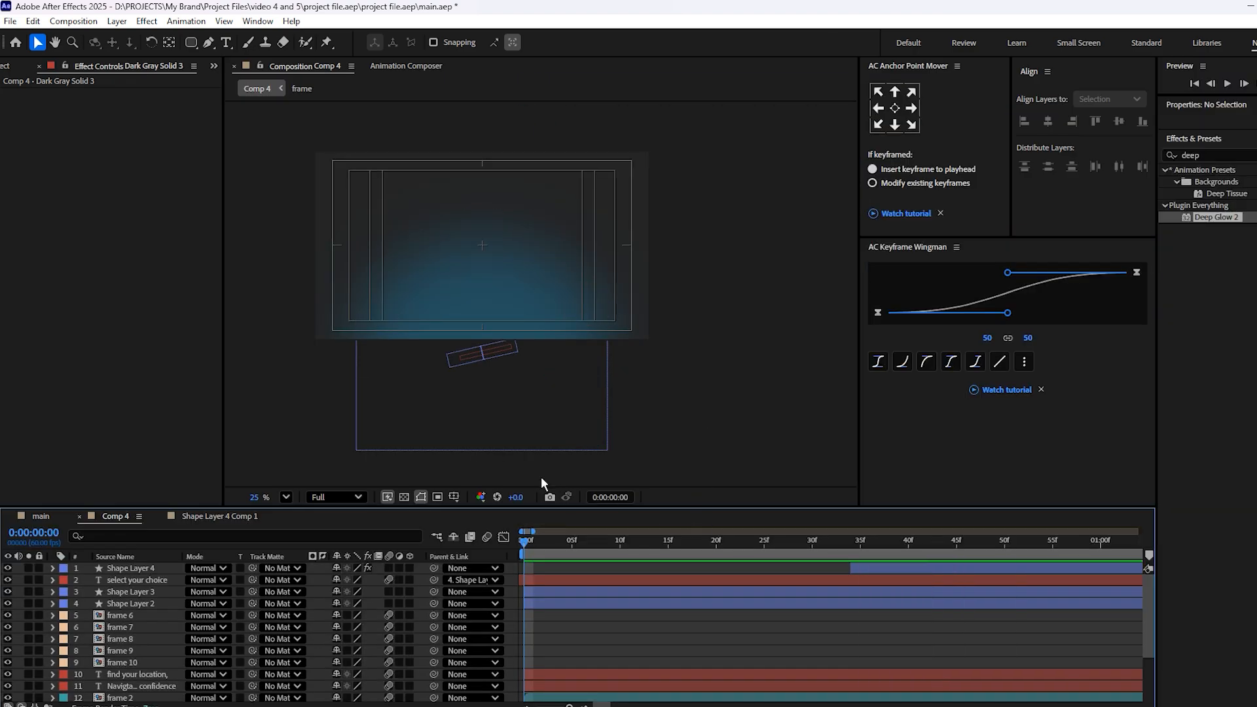
Play back the complete Comp 4 animation from the start, checking the arrow's click and exit, and save the project.
key(space)
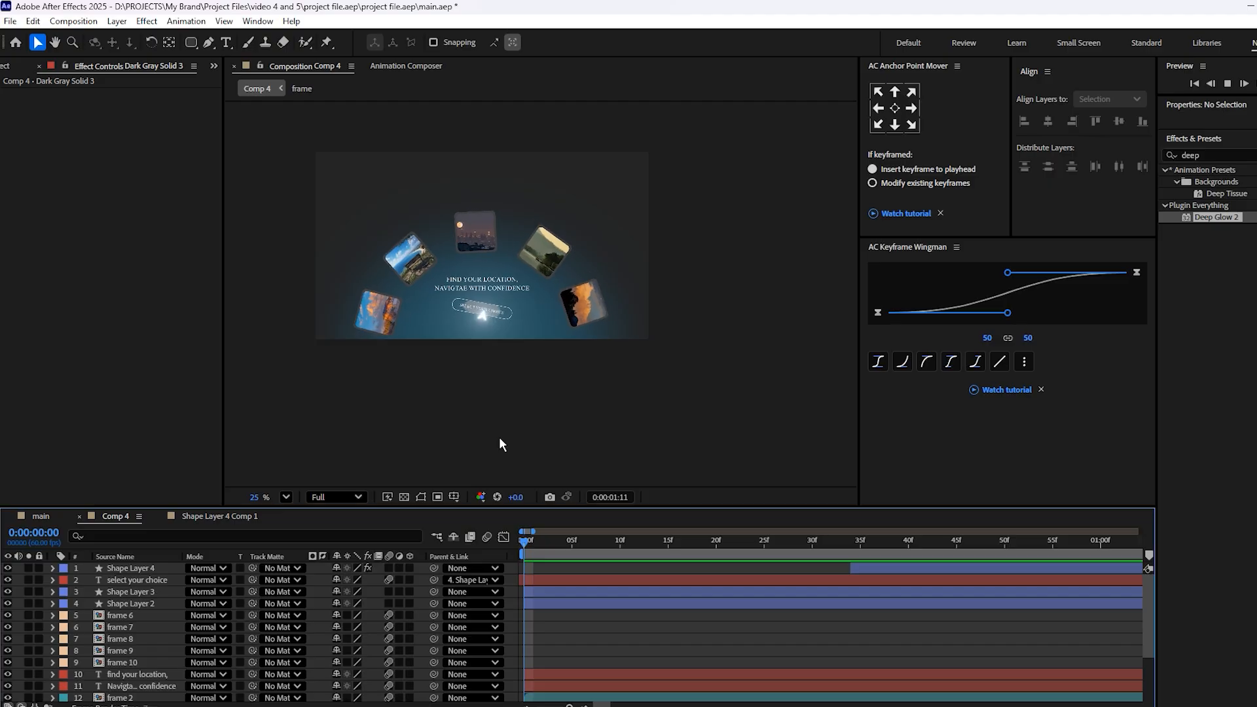
key(space)
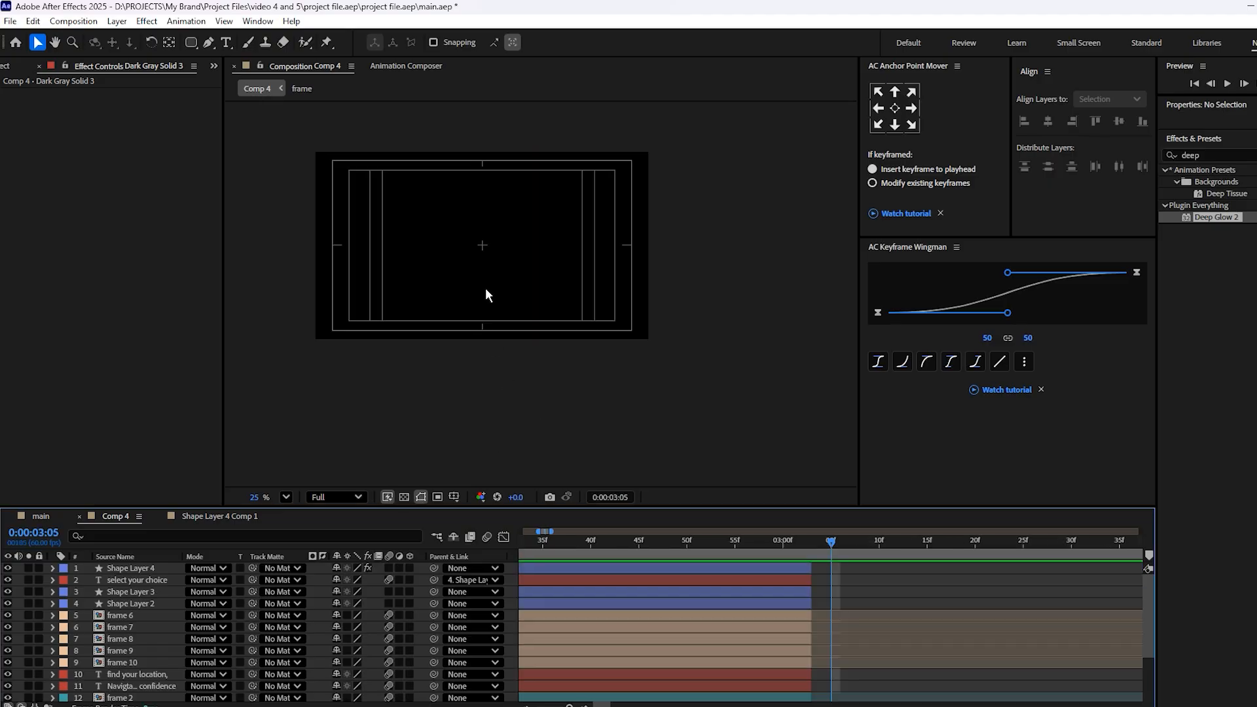
key(space)
scroll(397, 340, up, 2)
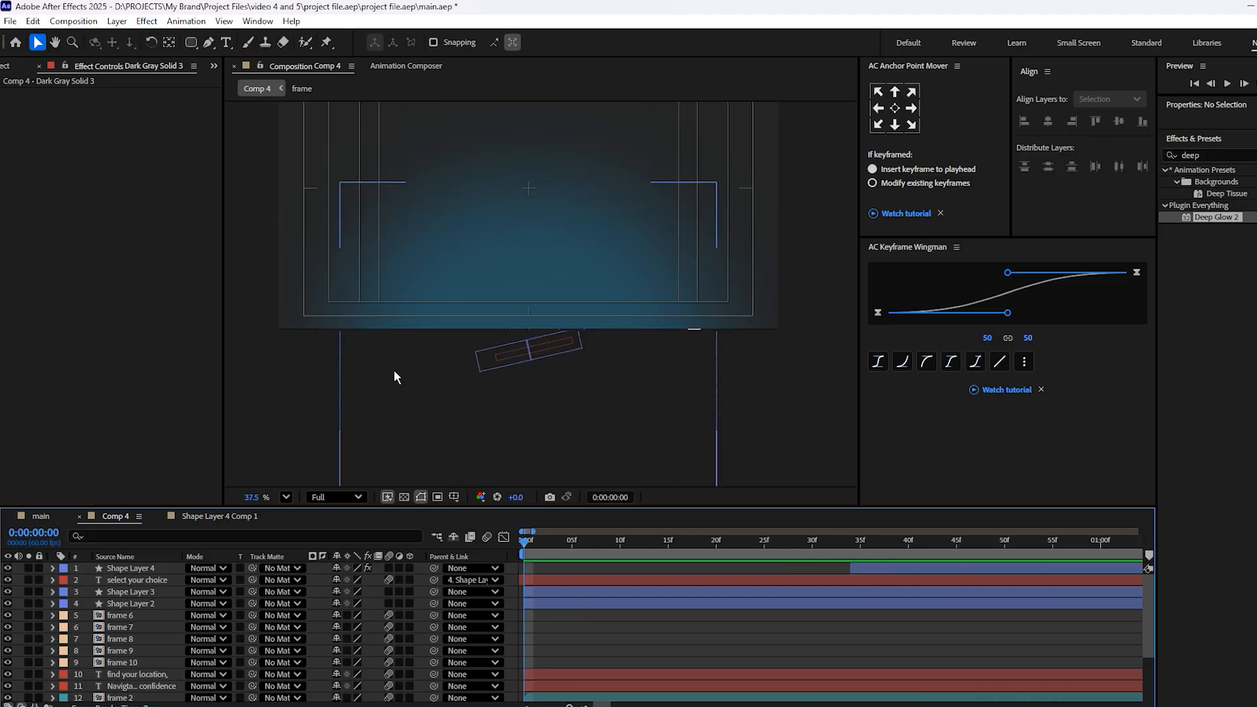
key(space)
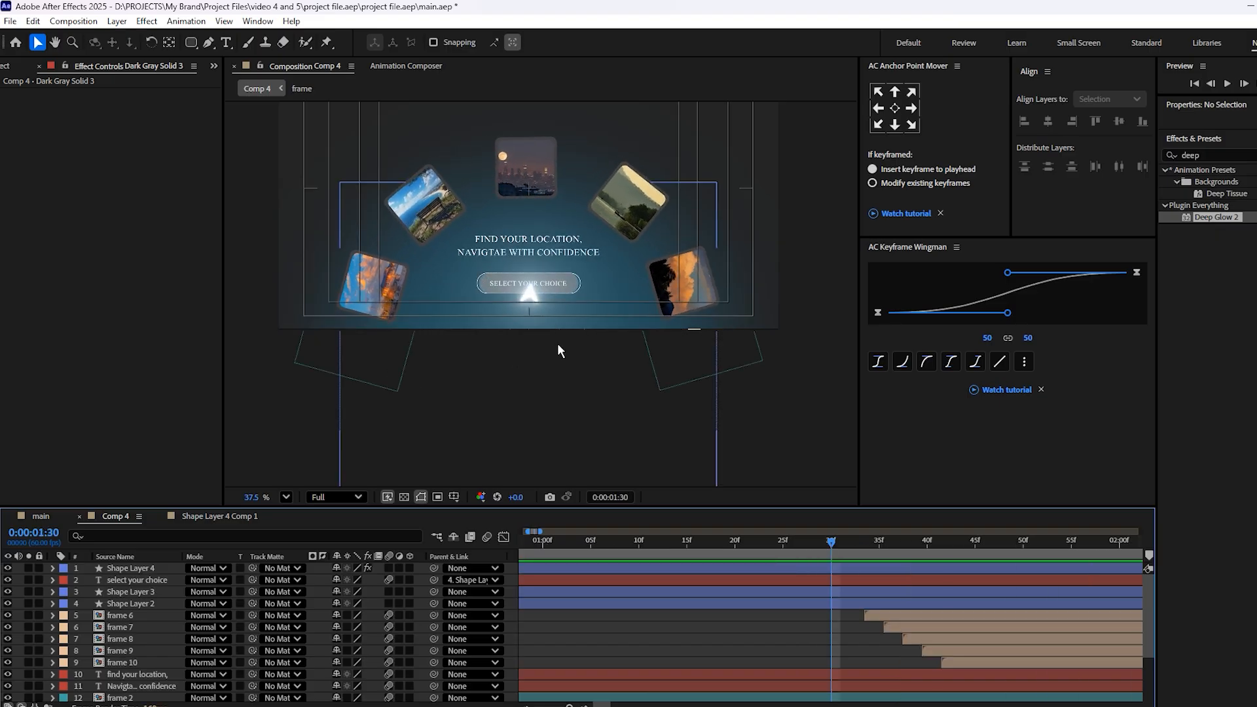
key(space)
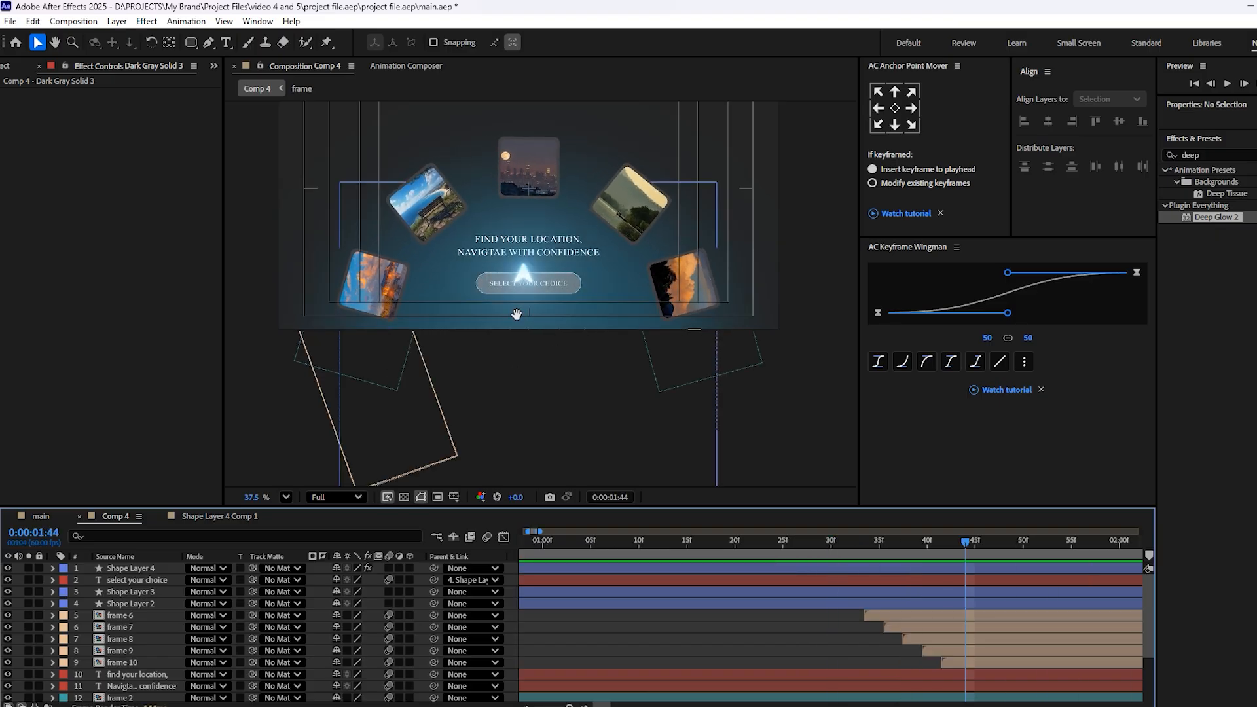
key(space)
scroll(523, 229, down, 5)
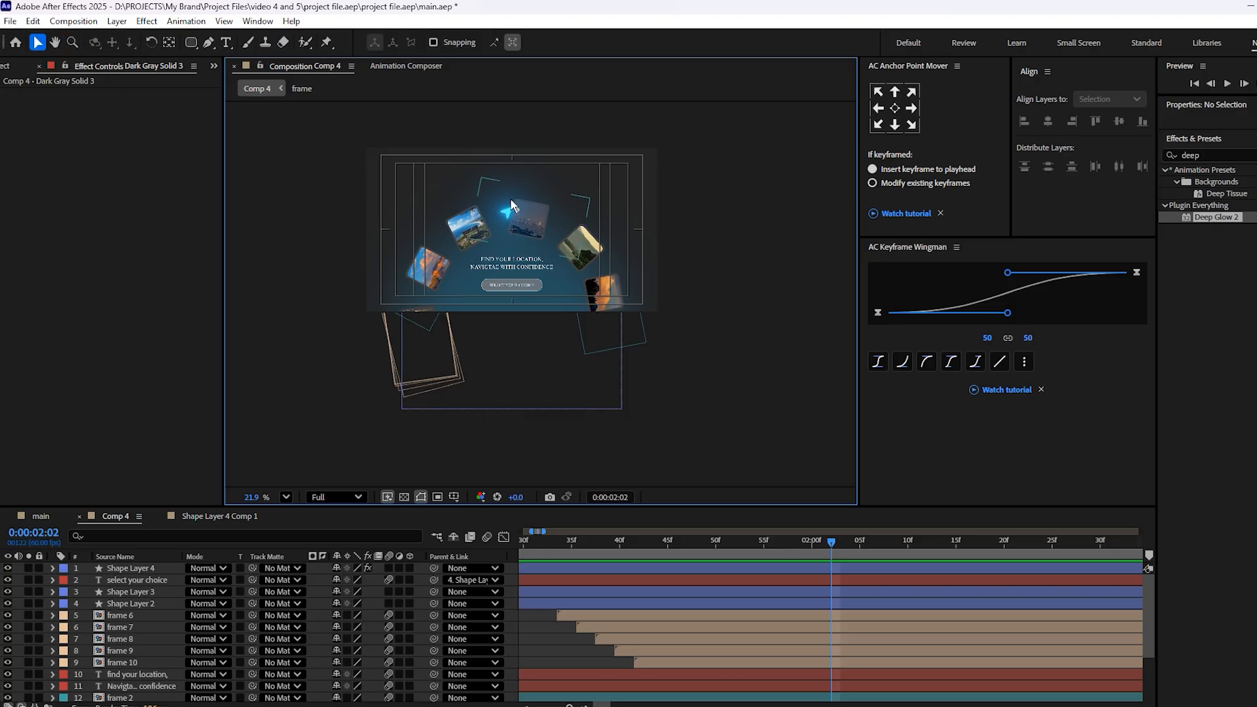
key(space)
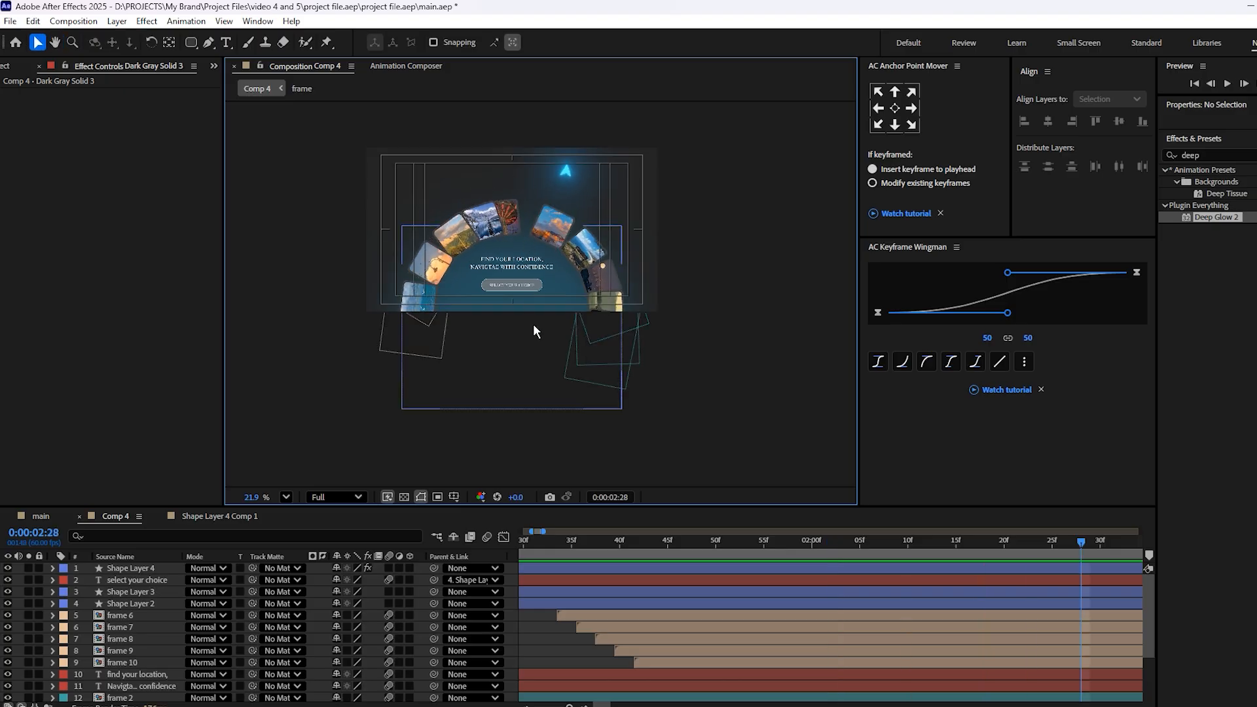
key(space)
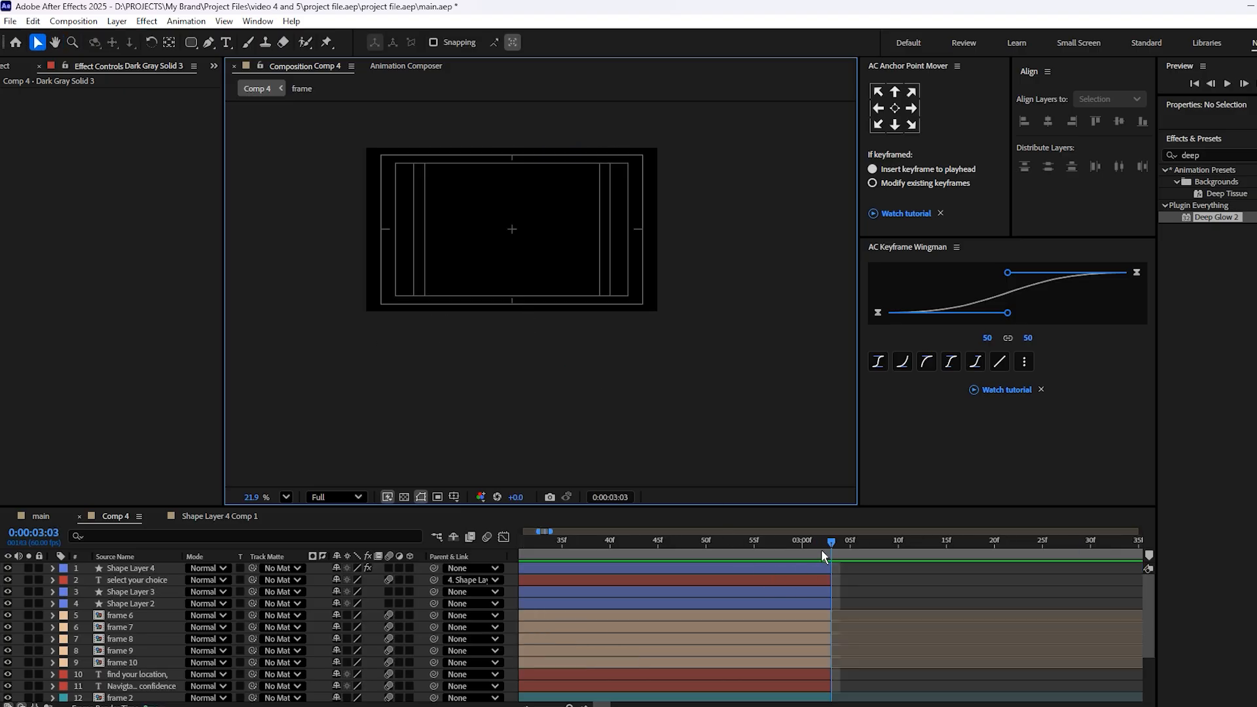
key(ctrl+s)
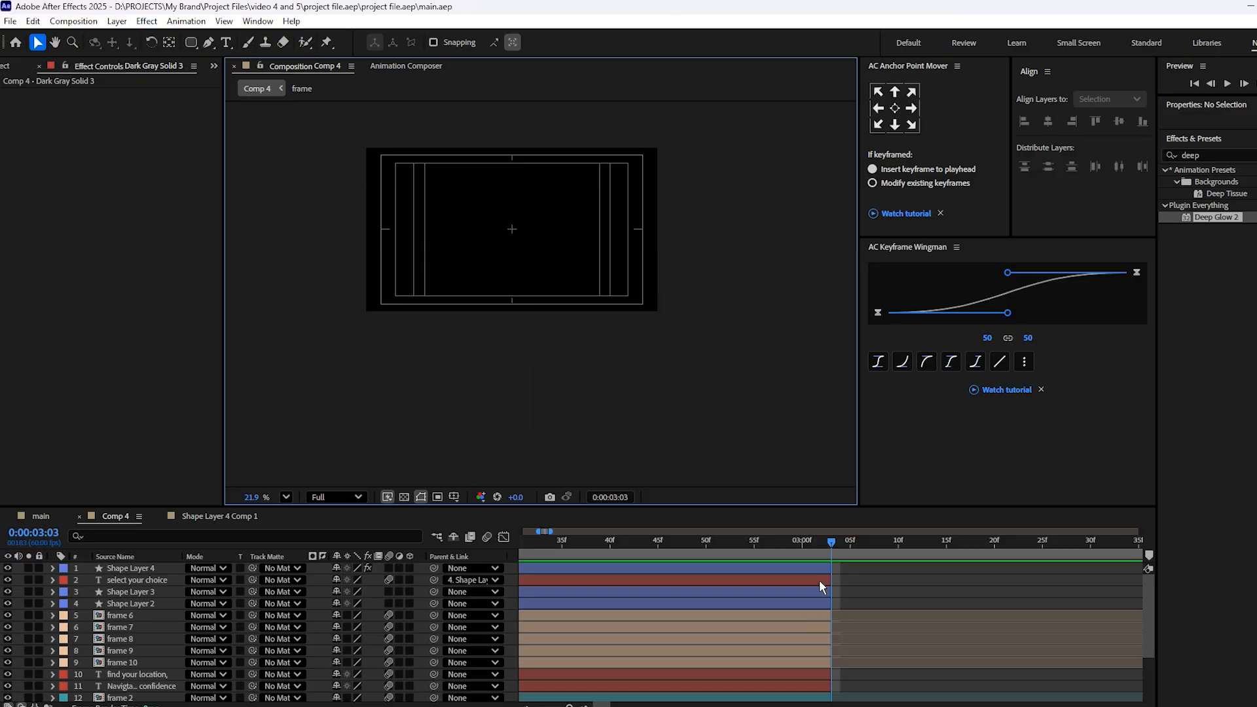